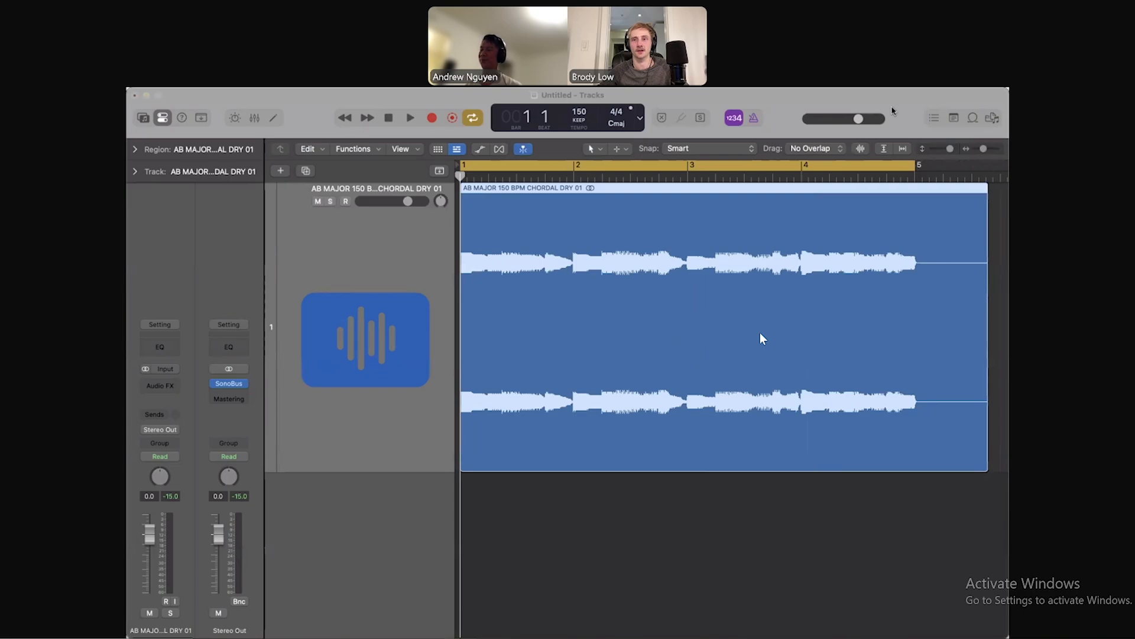
# Play a short passage of the chordal audio region and return the playhead to the start of bar 1
pyautogui.click(413, 269)
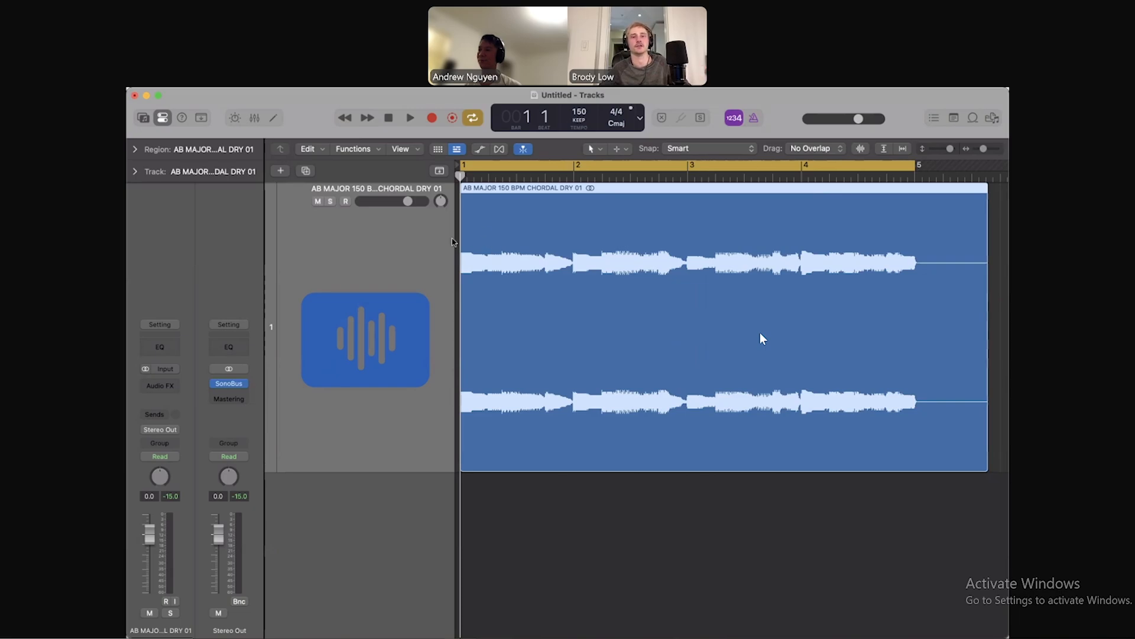
pyautogui.moveTo(461, 179)
pyautogui.mouseDown()
pyautogui.moveTo(545, 185)
pyautogui.moveTo(461, 190)
pyautogui.mouseUp()
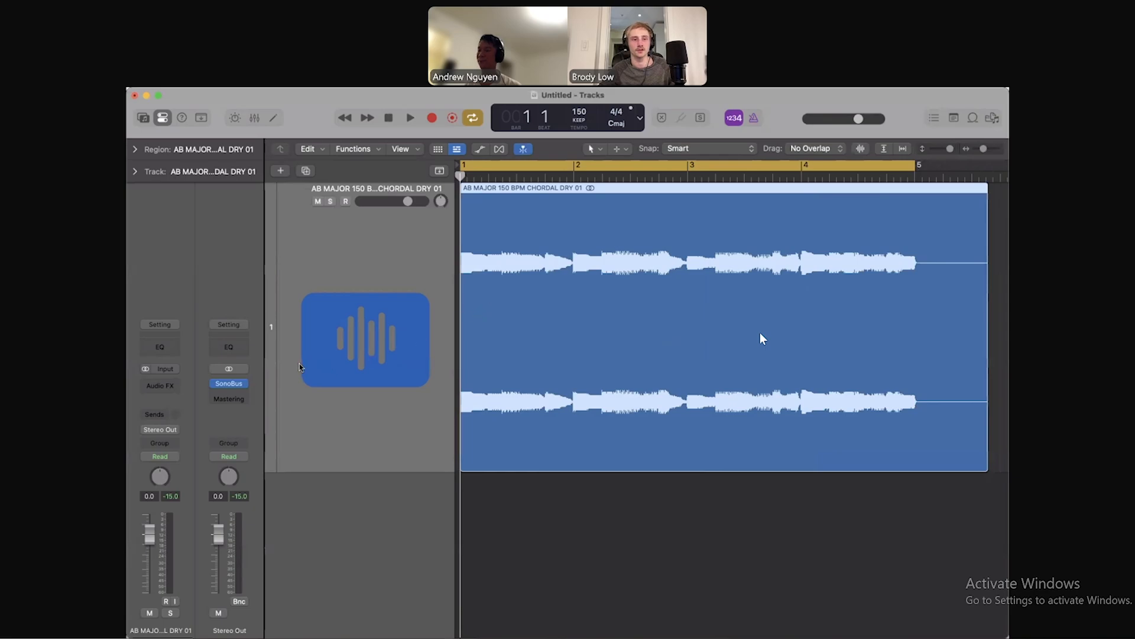
pyautogui.press('space')
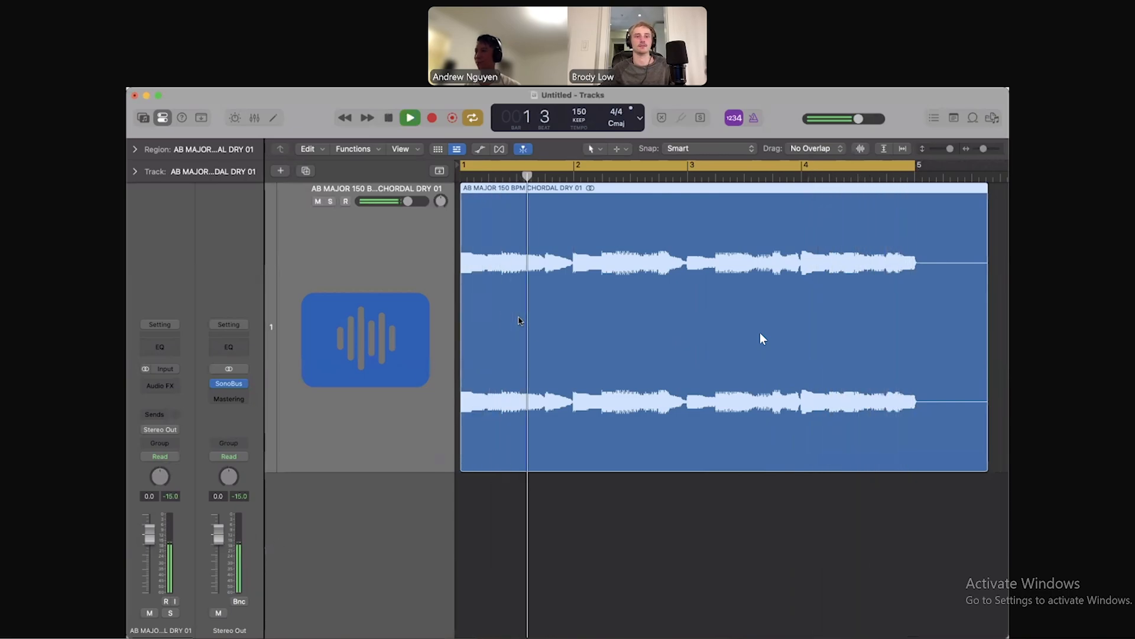
pyautogui.press('space')
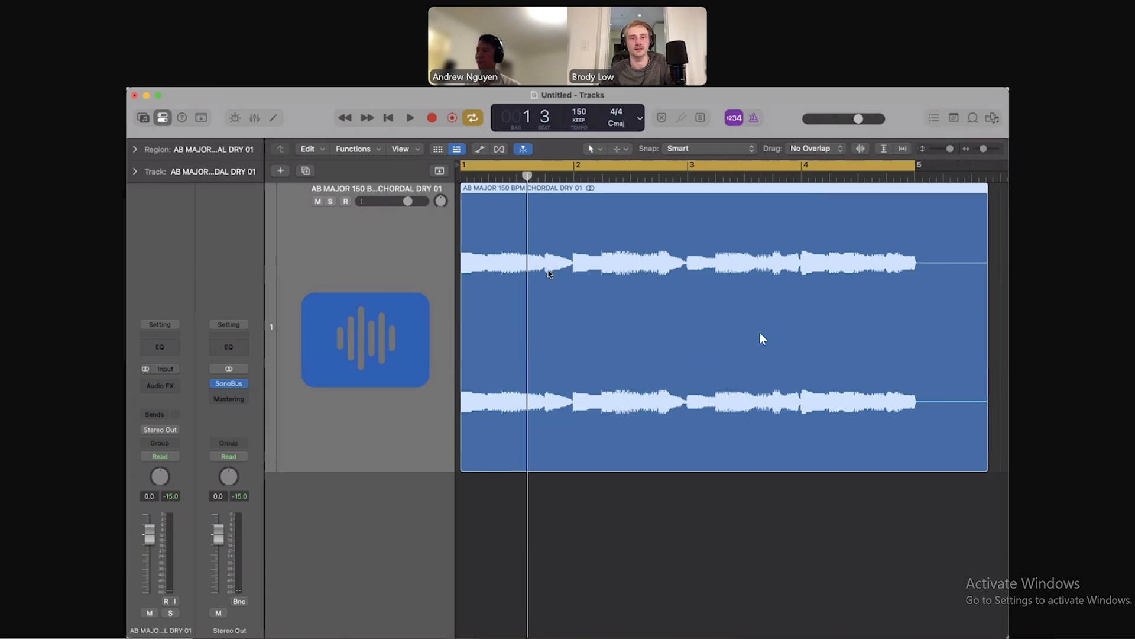
pyautogui.moveTo(525, 177); pyautogui.dragTo(460, 194)
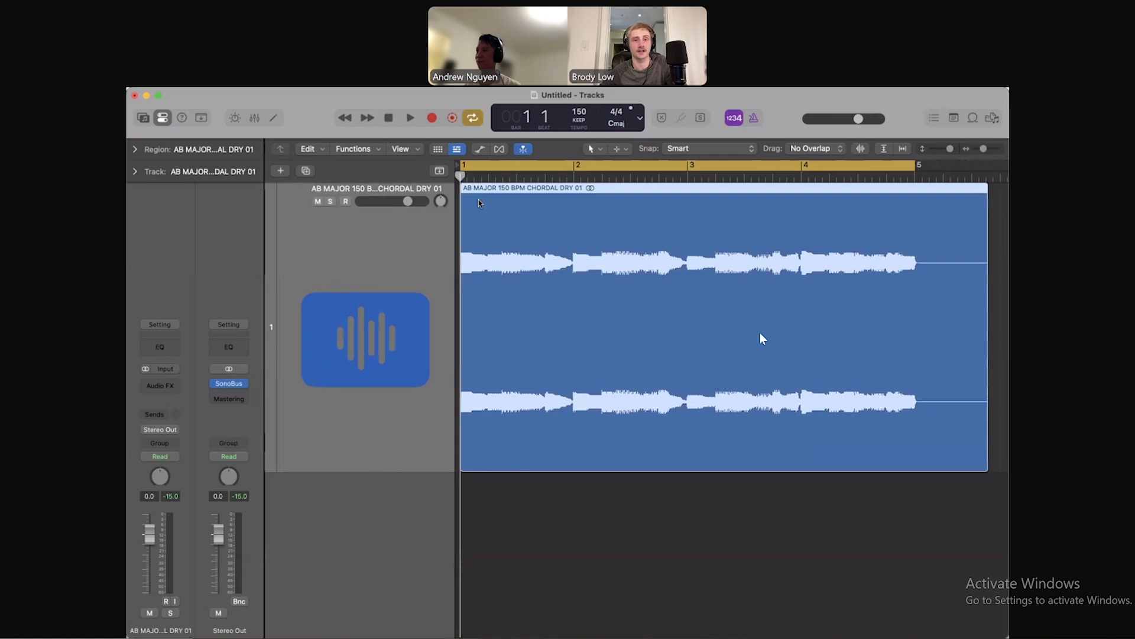
pyautogui.moveTo(474, 179); pyautogui.dragTo(460, 181)
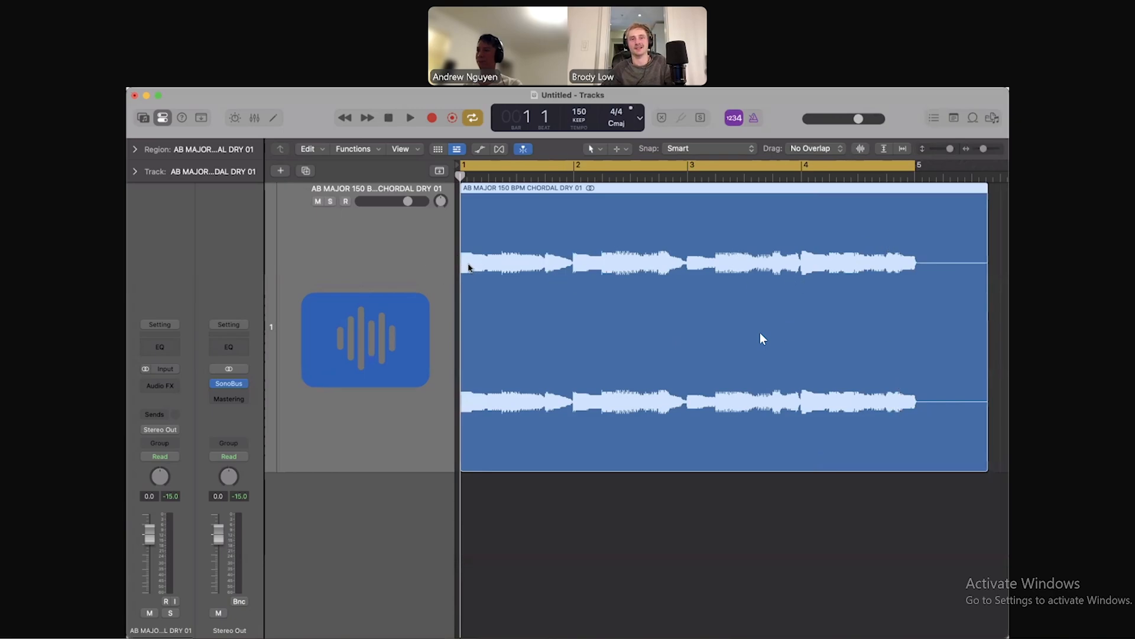
# Enlarge the audio track vertically and examine the waveform's level differences across the four bars
pyautogui.hscroll(1, 466, 255)
pyautogui.hscroll(-1, 499, 255)
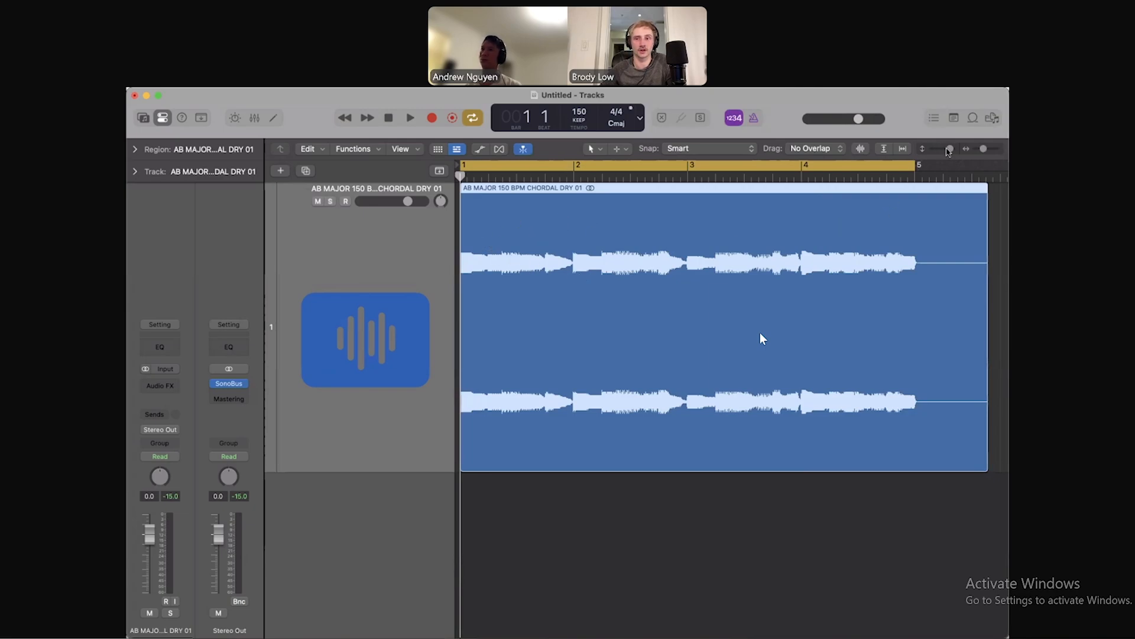
pyautogui.moveTo(948, 149); pyautogui.dragTo(952, 149)
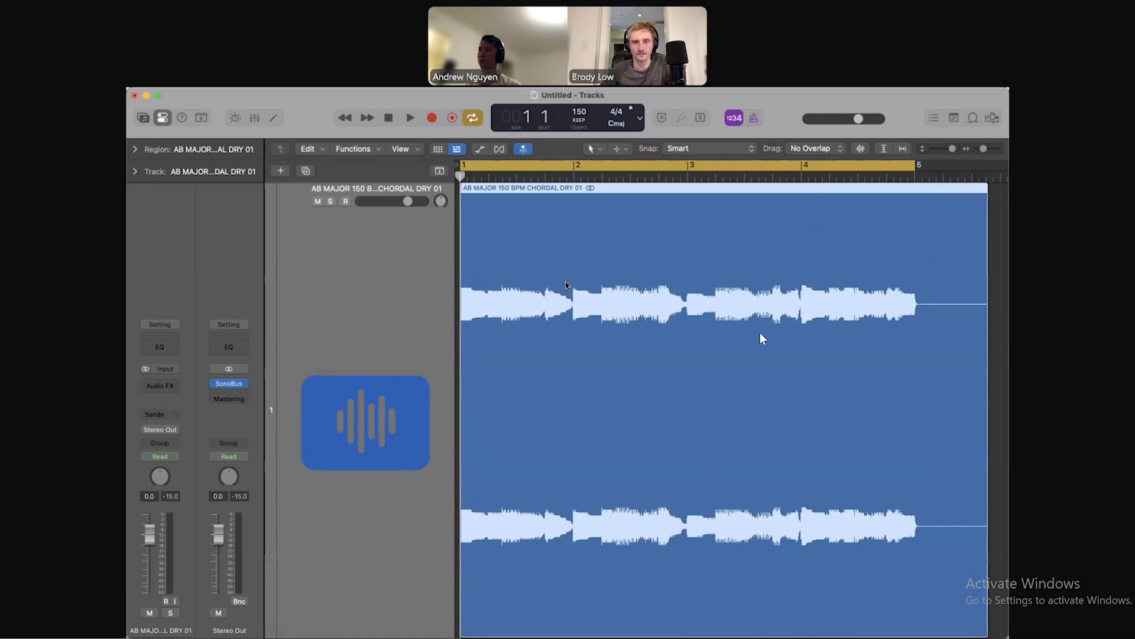
pyautogui.hotkey('ctrl', 'm')
pyautogui.moveTo(702, 285)
pyautogui.mouseDown()
pyautogui.moveTo(663, 288)
pyautogui.moveTo(681, 282)
pyautogui.mouseUp()
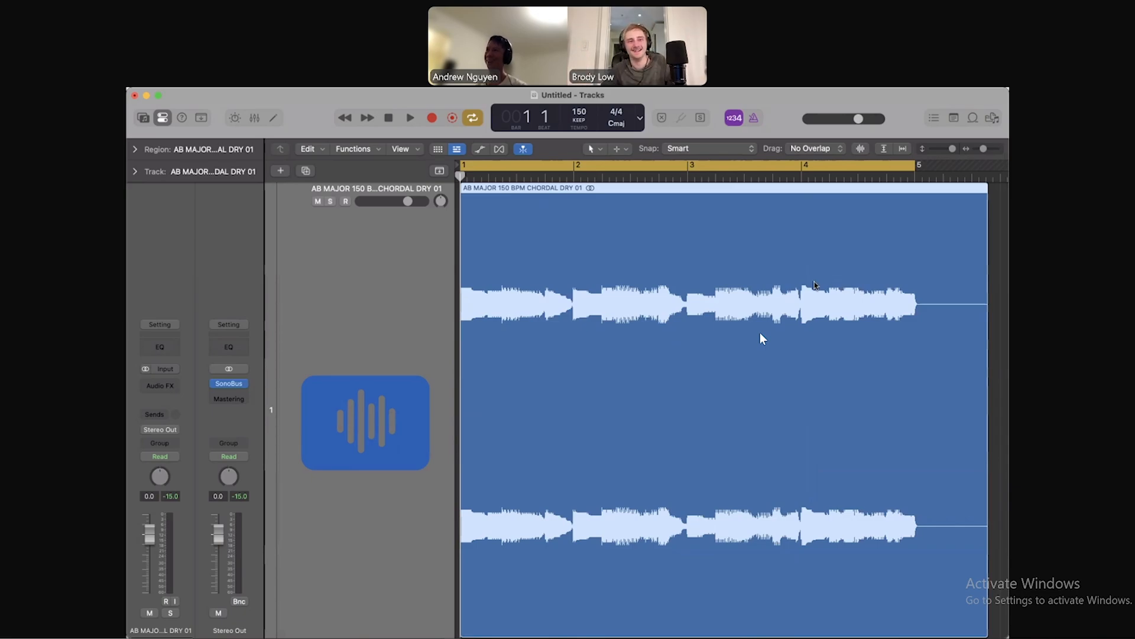
pyautogui.scroll(-2, 690, 333)
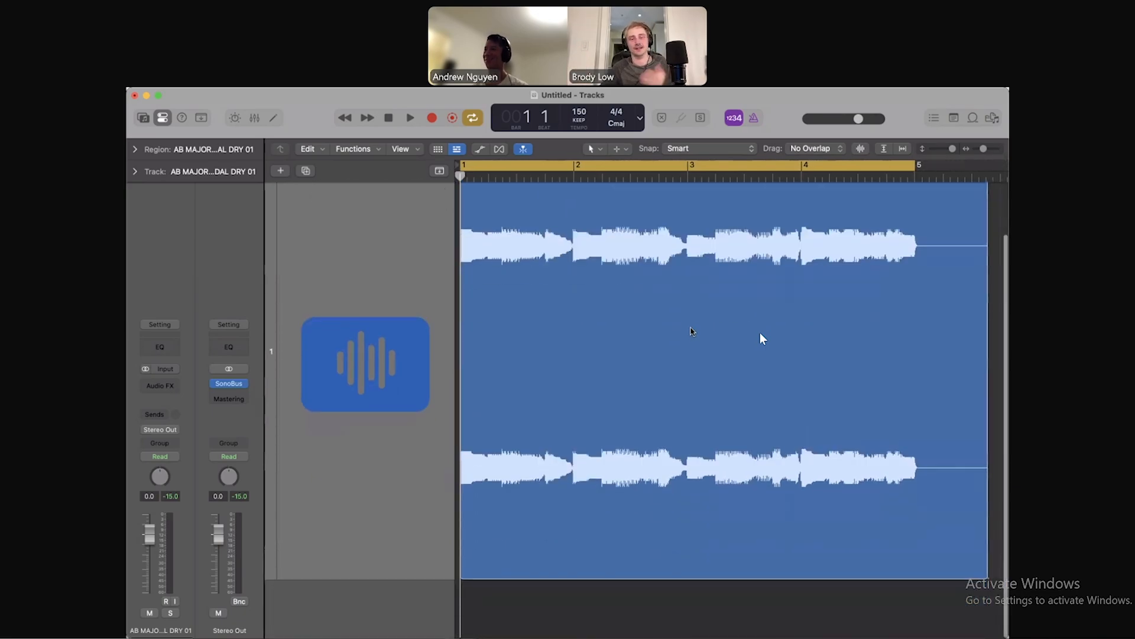
pyautogui.scroll(2, 691, 326)
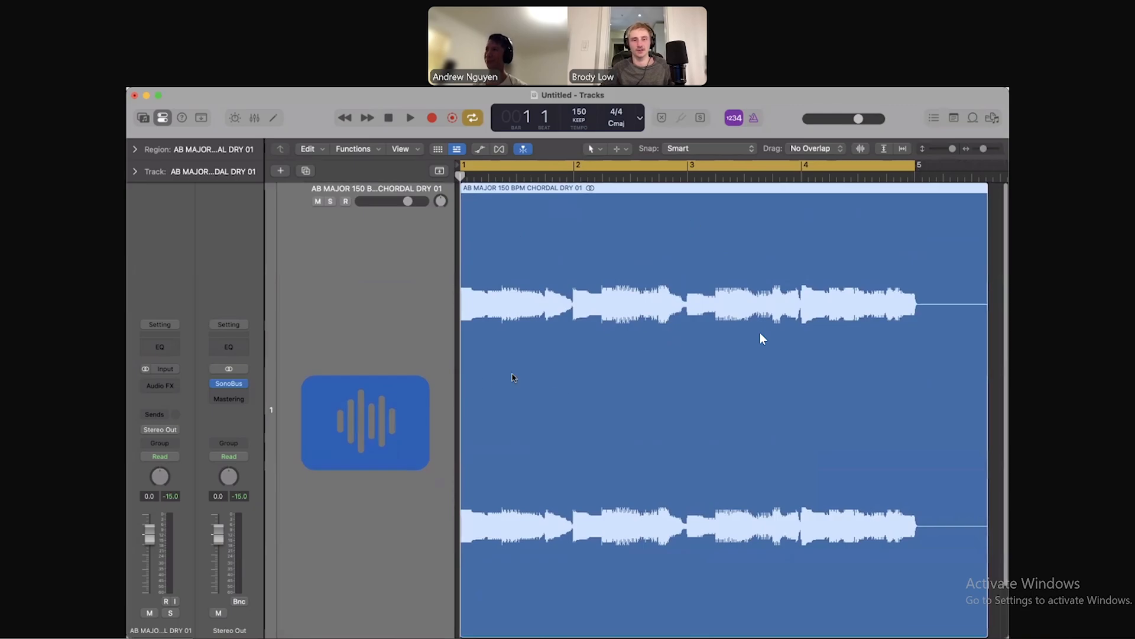
# Insert the stereo version of Ozone 9 Dynamics as an audio effect on the chordal audio track
pyautogui.click(163, 386)
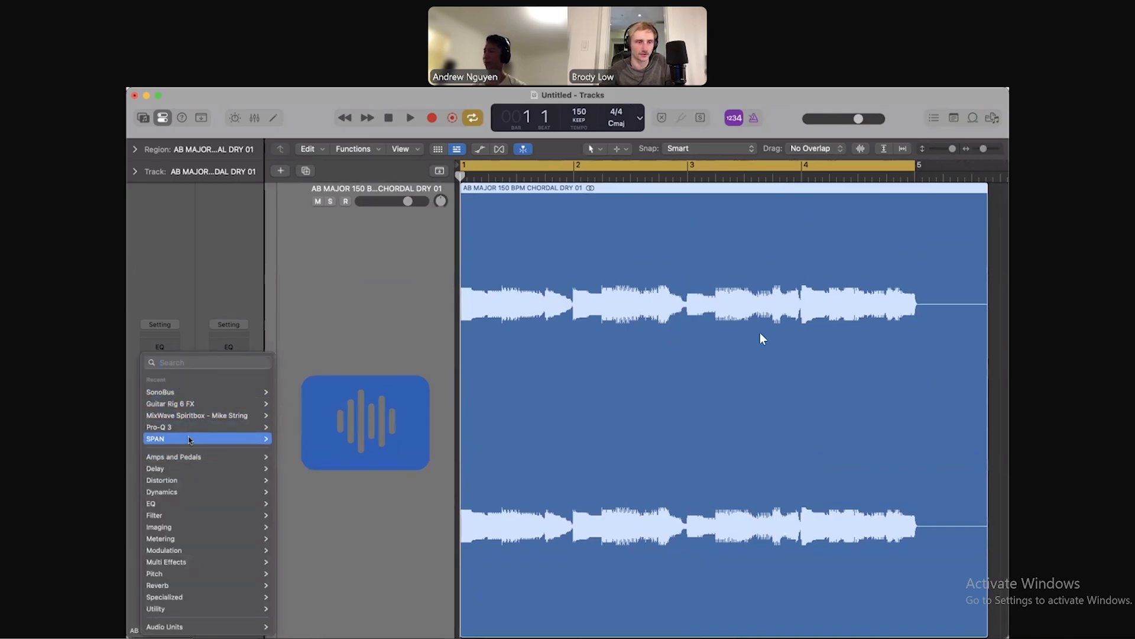
pyautogui.moveTo(214, 495)
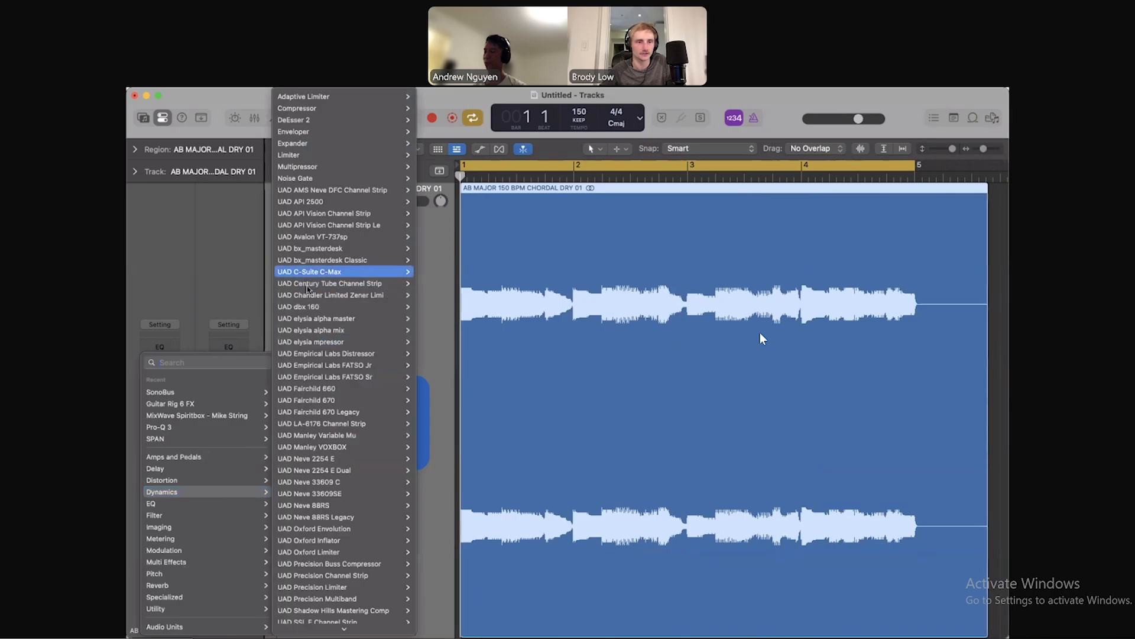
pyautogui.moveTo(238, 511)
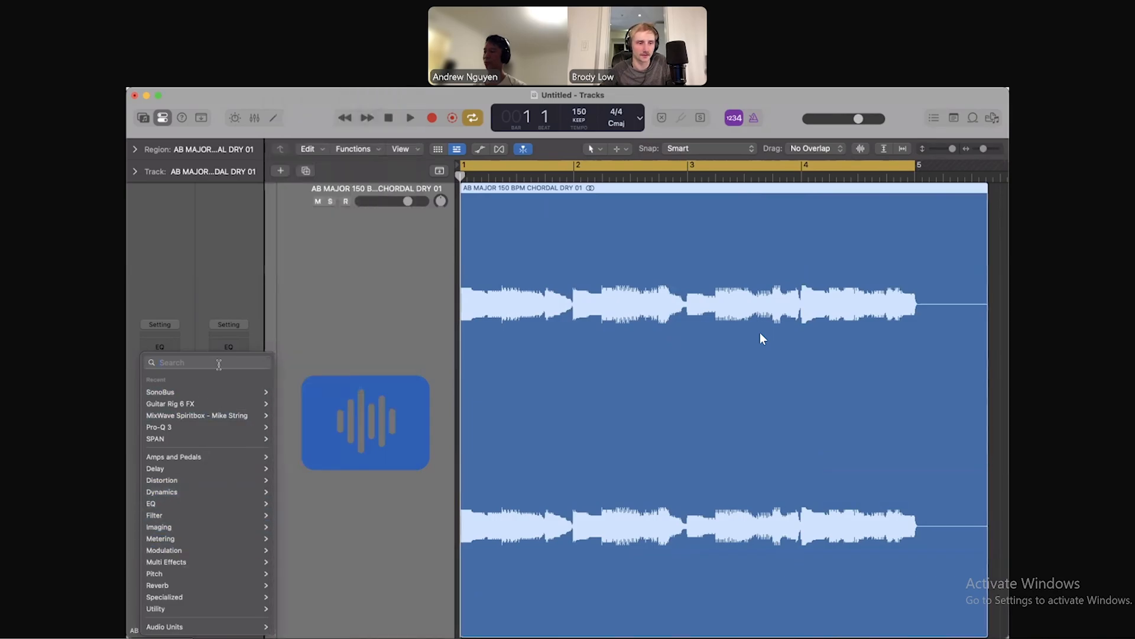
pyautogui.write('ozone')
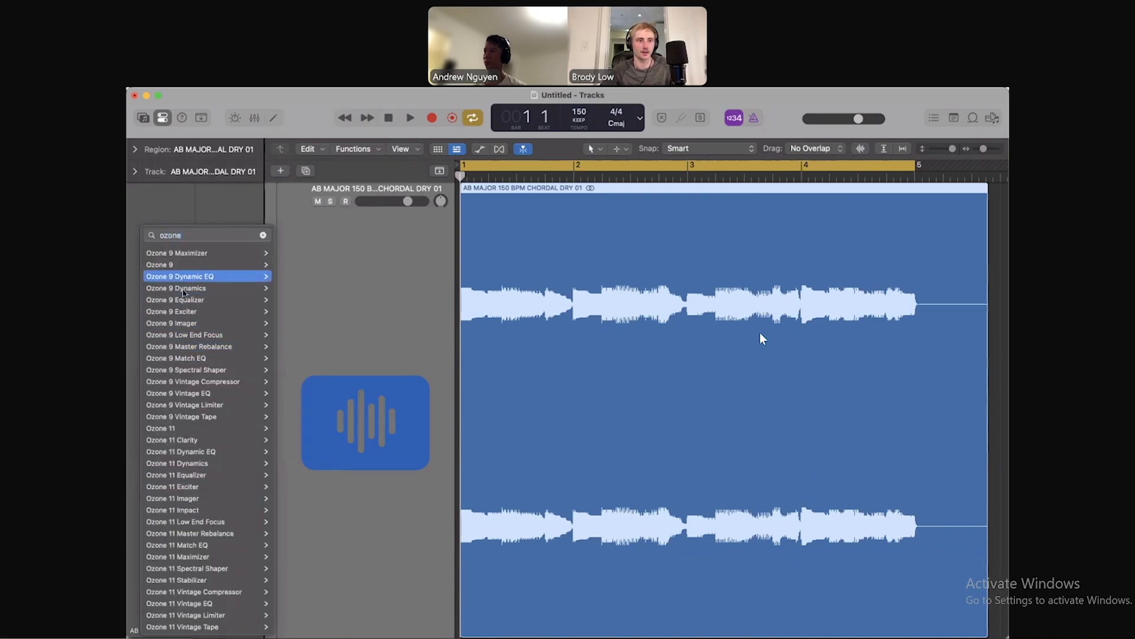
pyautogui.moveTo(237, 288)
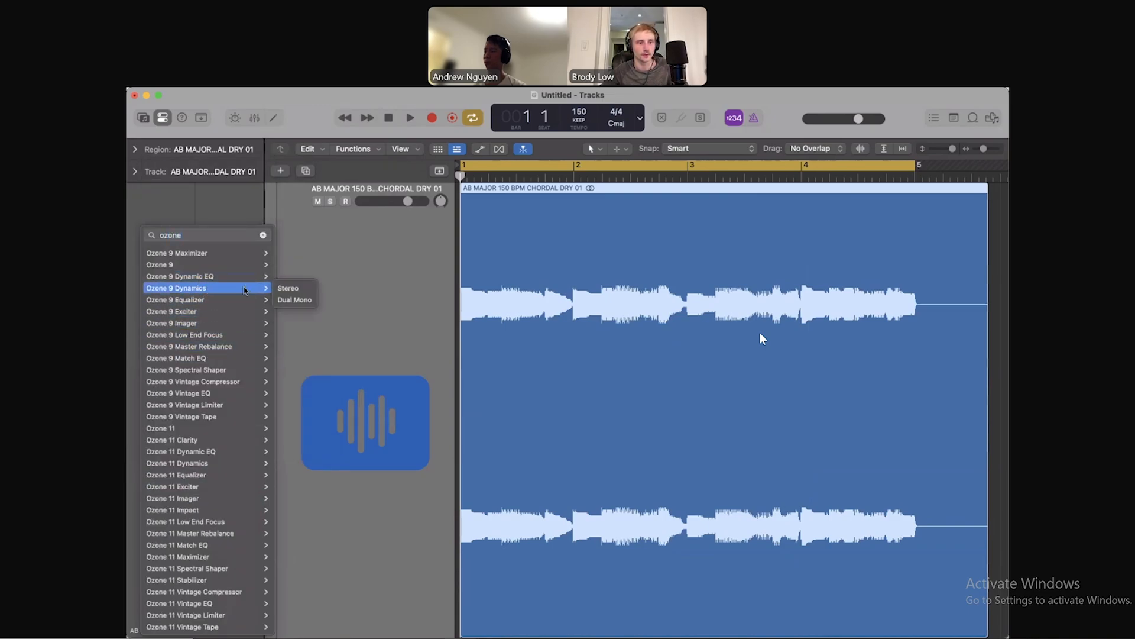
pyautogui.click(284, 287)
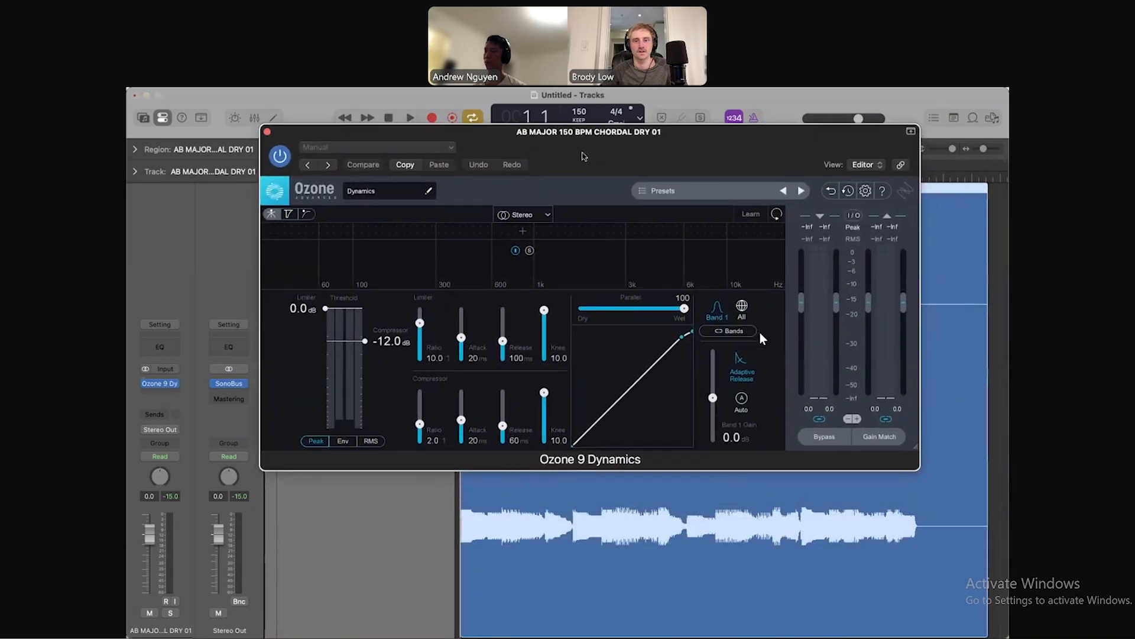
pyautogui.moveTo(584, 156); pyautogui.dragTo(550, 123)
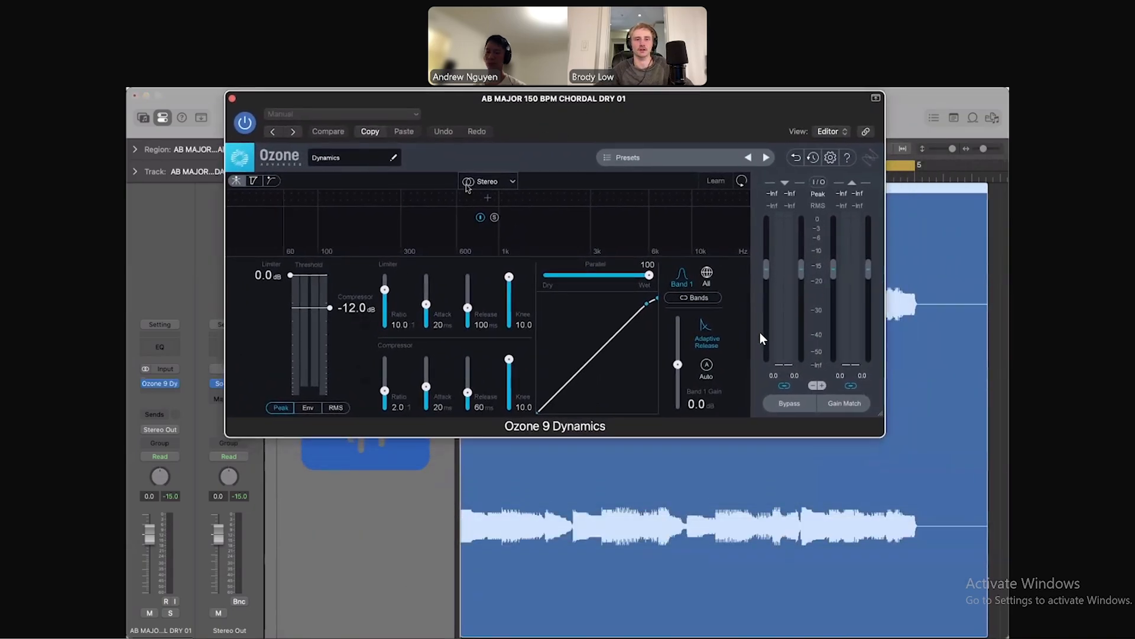
# Split Ozone 9 Dynamics into three bands, with the lower crossover between 100 and 300 Hz and the upper near 3 kHz
pyautogui.click(395, 204)
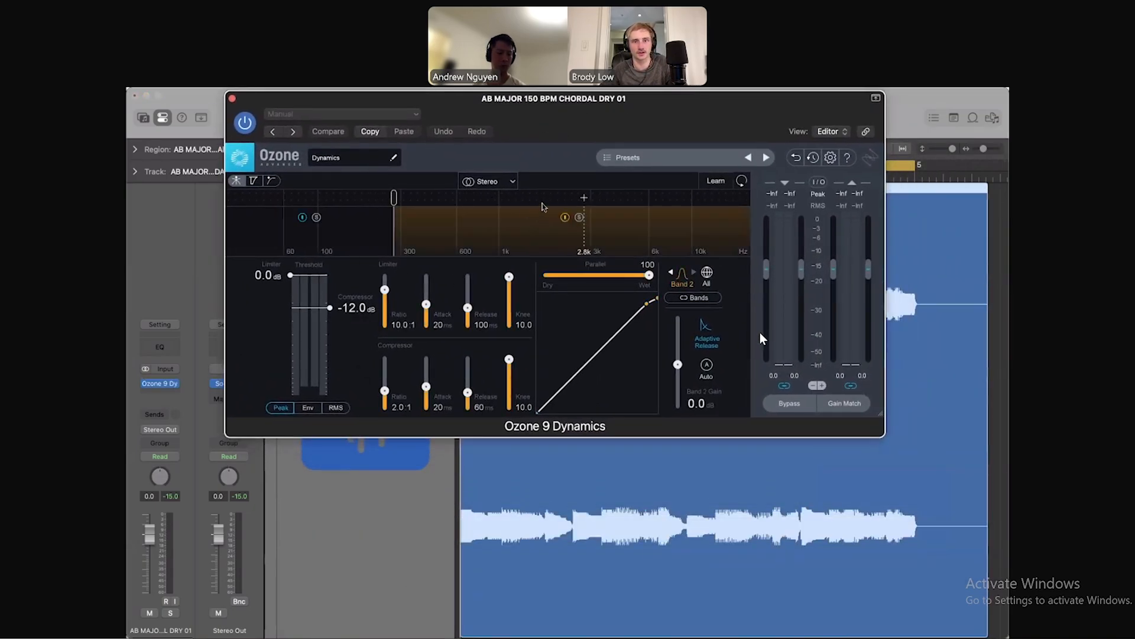
pyautogui.click(584, 198)
pyautogui.moveTo(584, 198); pyautogui.dragTo(612, 198)
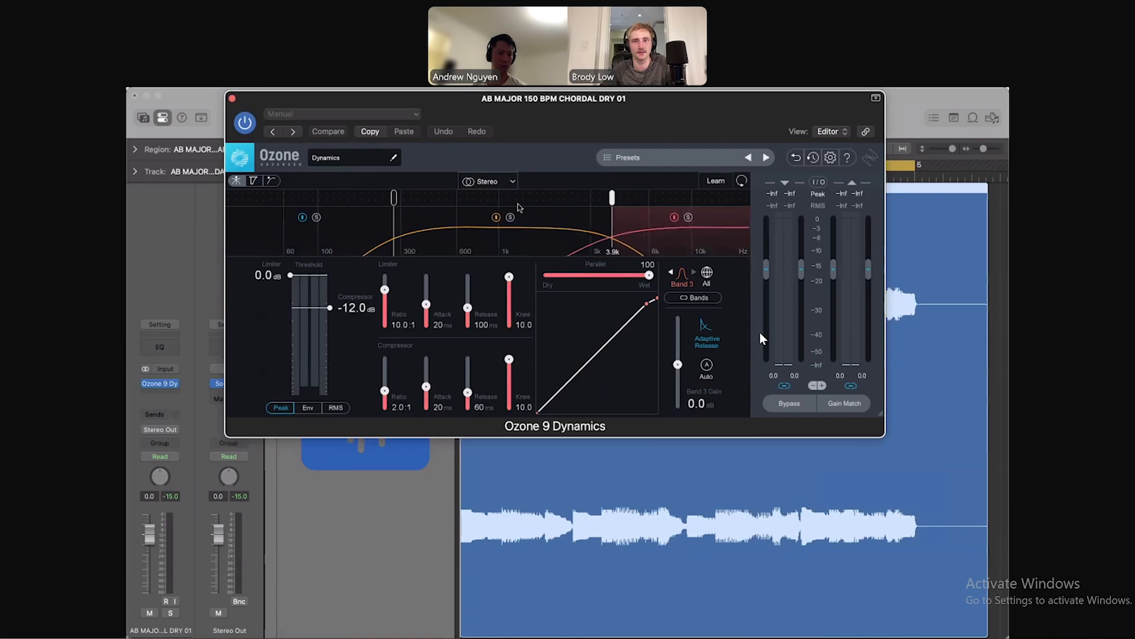
pyautogui.moveTo(394, 198); pyautogui.dragTo(375, 199)
pyautogui.moveTo(613, 199); pyautogui.dragTo(600, 199)
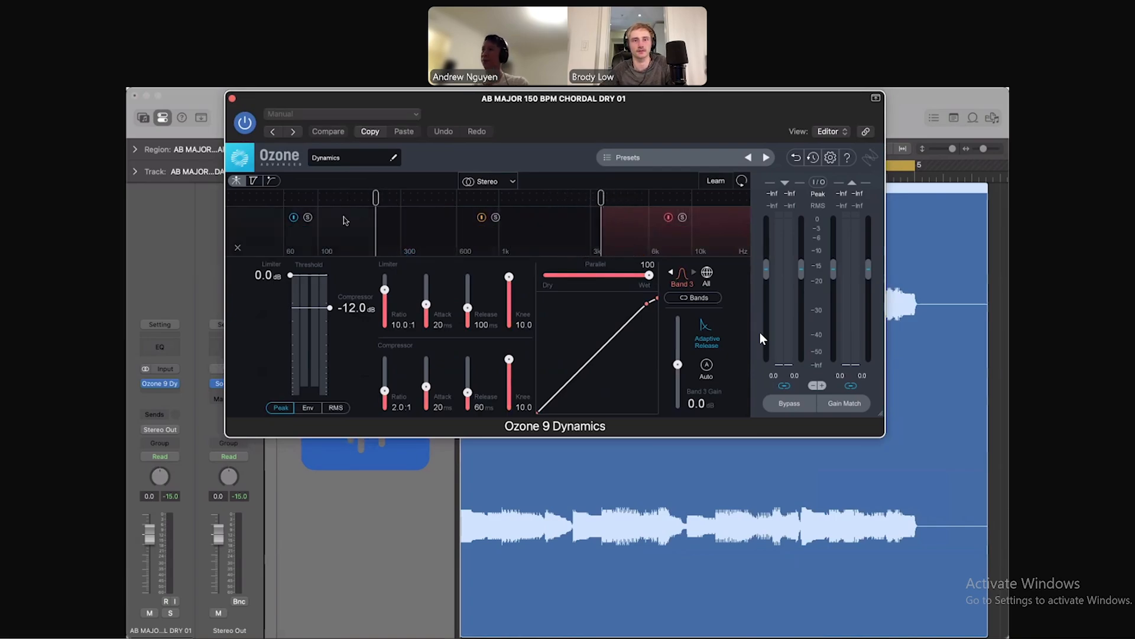
pyautogui.moveTo(573, 123); pyautogui.dragTo(545, 141)
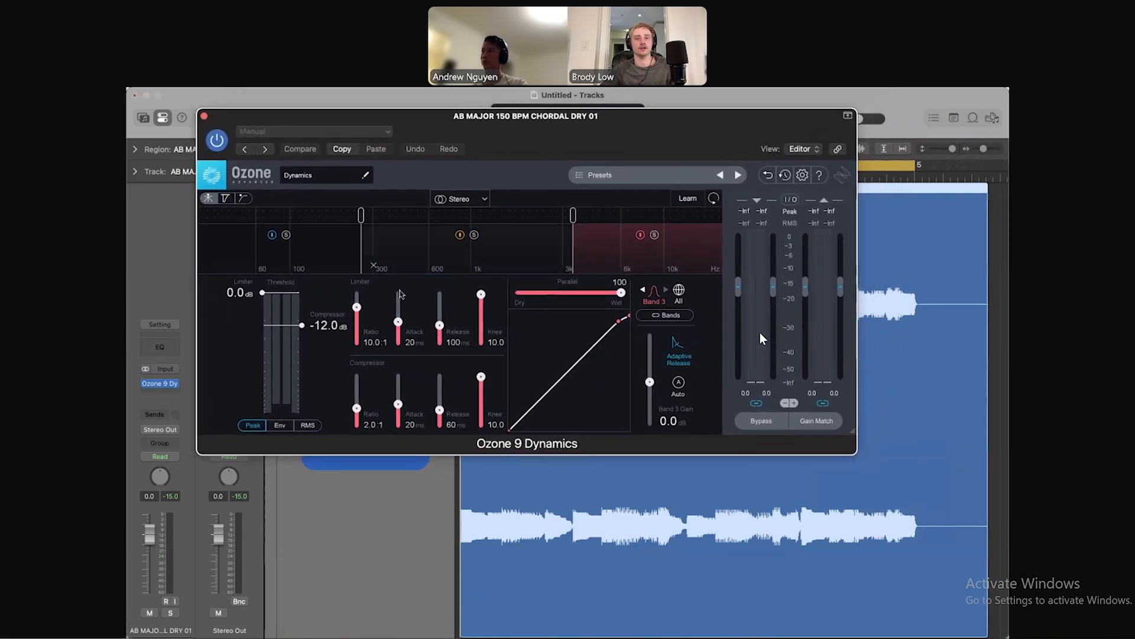
# Look through the limiter and compressor settings of the low, mid and high bands in turn
pyautogui.click(451, 258)
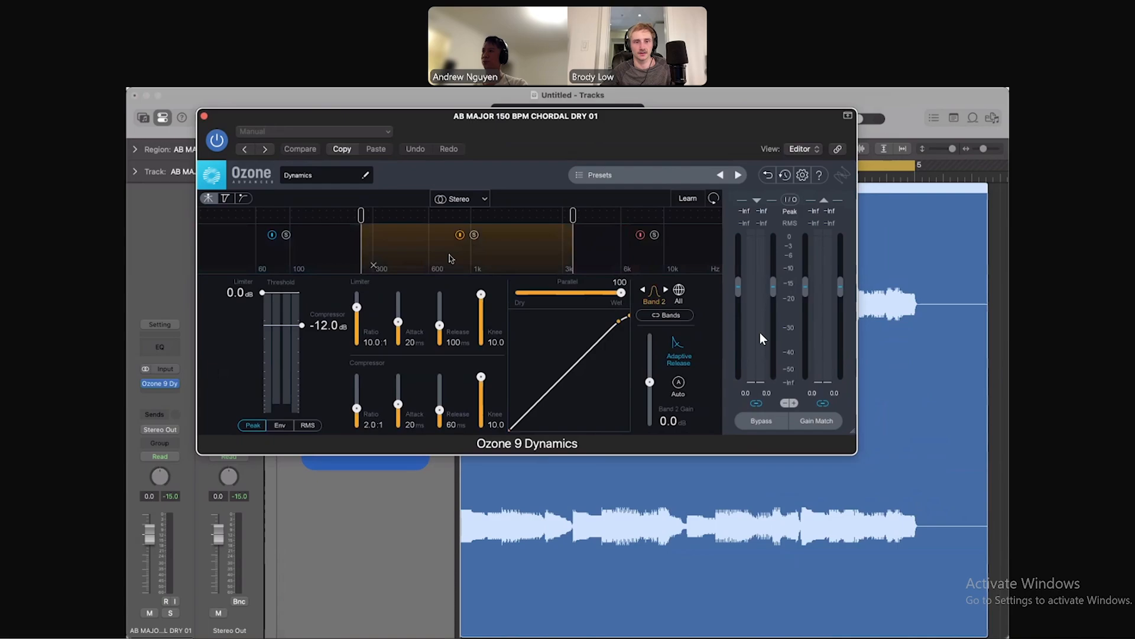
pyautogui.click(610, 258)
pyautogui.click(481, 262)
pyautogui.click(344, 265)
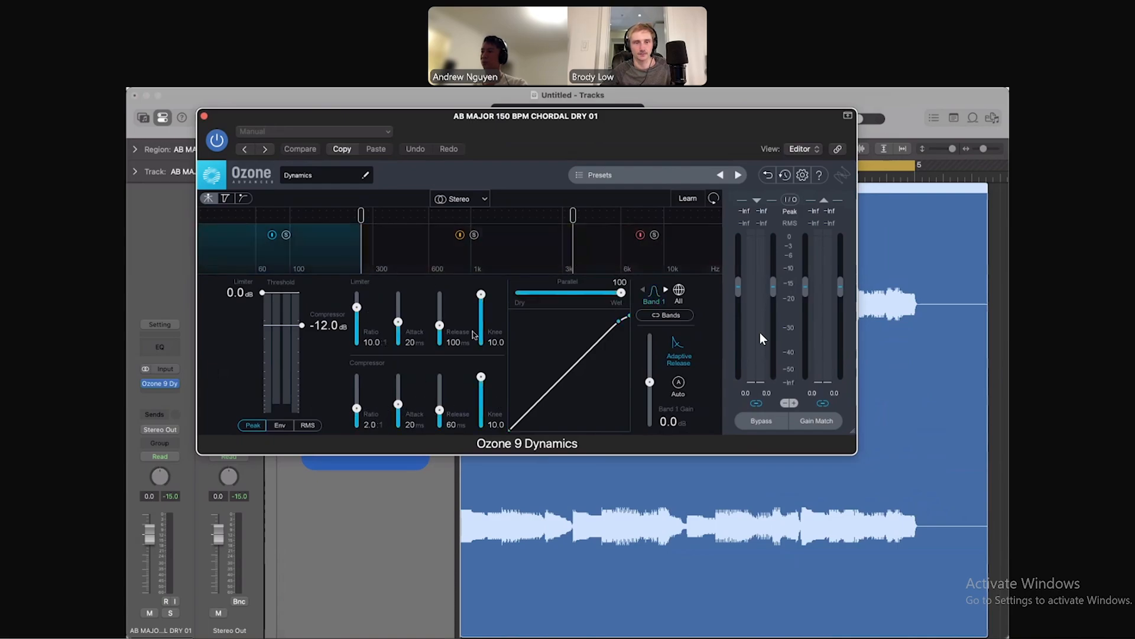
pyautogui.click(521, 271)
pyautogui.click(613, 265)
pyautogui.click(522, 268)
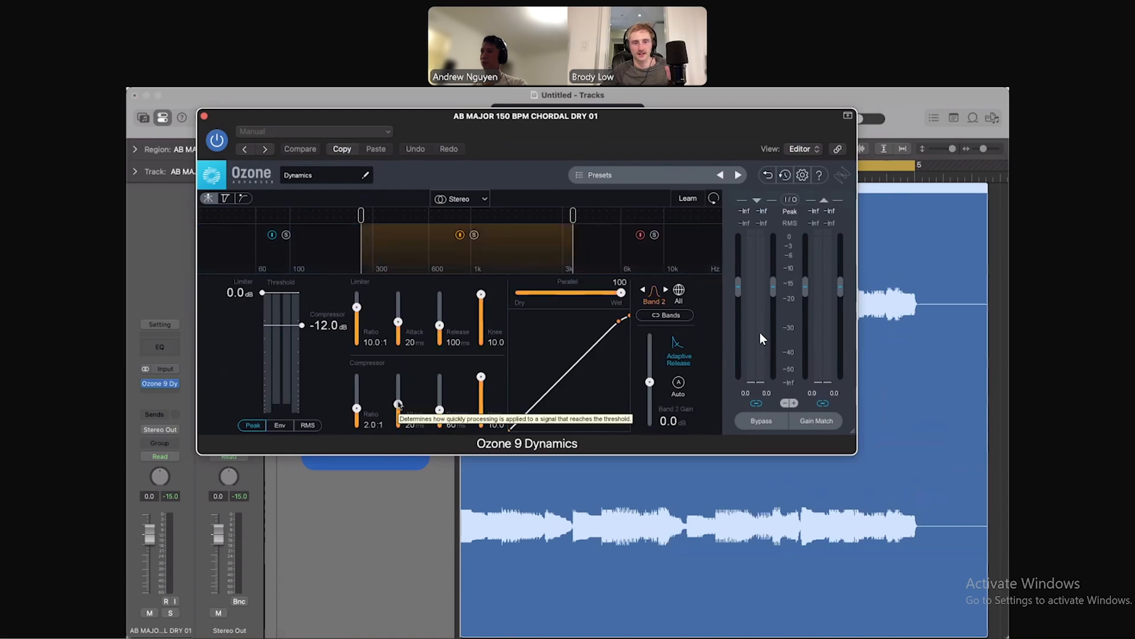
pyautogui.click(604, 269)
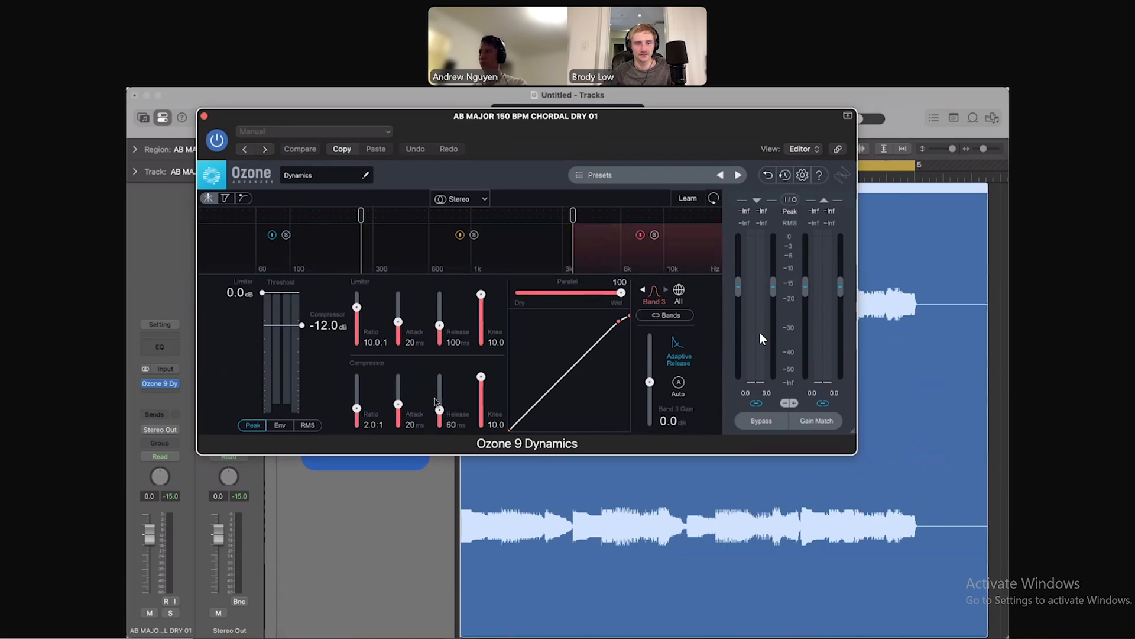
pyautogui.click(524, 267)
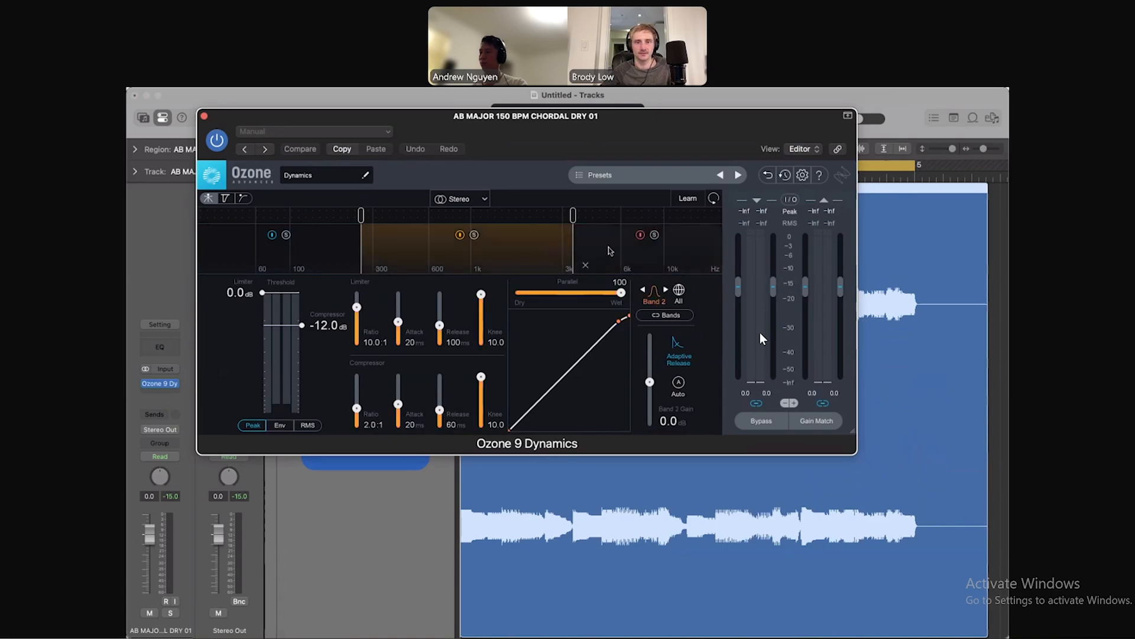
pyautogui.click(609, 249)
pyautogui.click(316, 256)
pyautogui.click(419, 251)
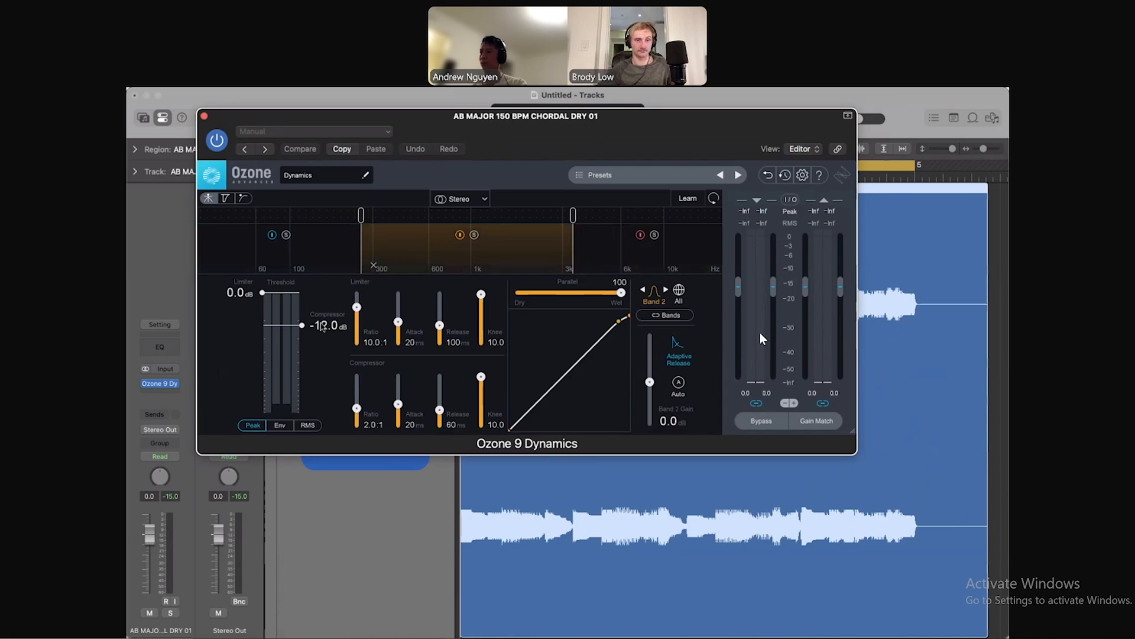
# During playback, set the compressor threshold to -21.2 dB for Band 1 and -28.2 dB for Band 2
pyautogui.moveTo(492, 155); pyautogui.dragTo(513, 165)
pyautogui.press('space')
pyautogui.click(357, 244)
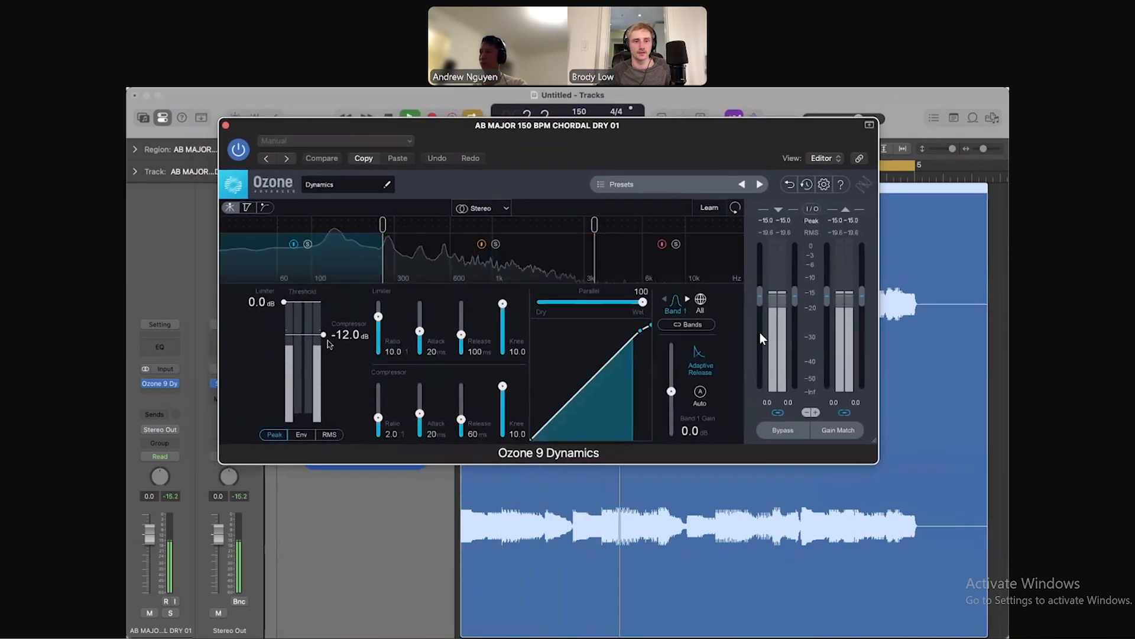
pyautogui.moveTo(324, 335); pyautogui.dragTo(323, 350)
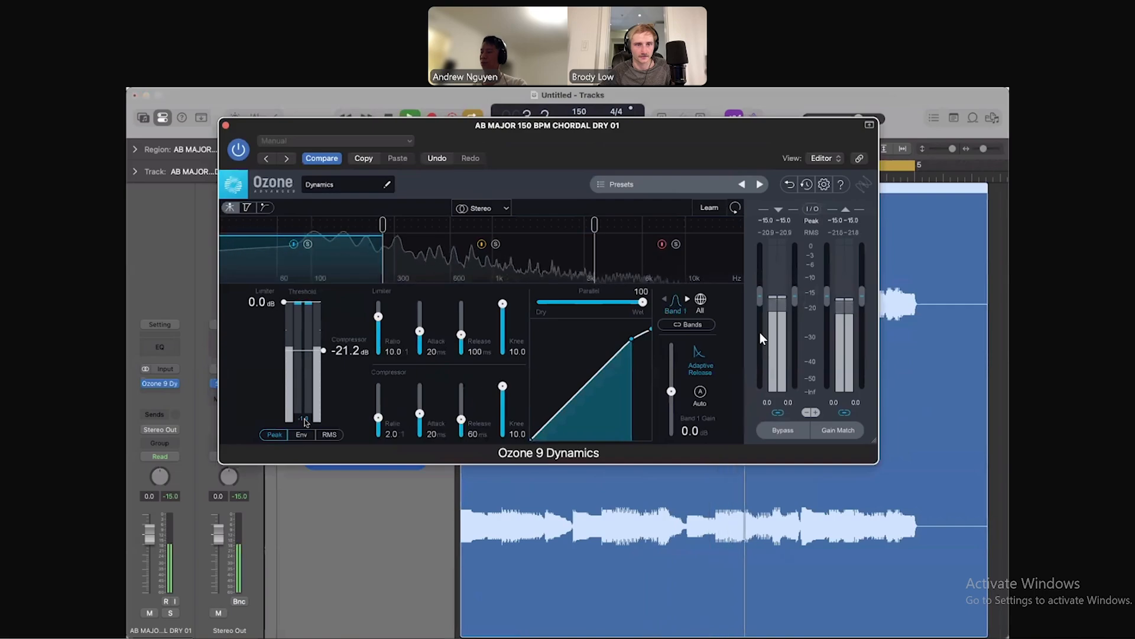
pyautogui.click(421, 259)
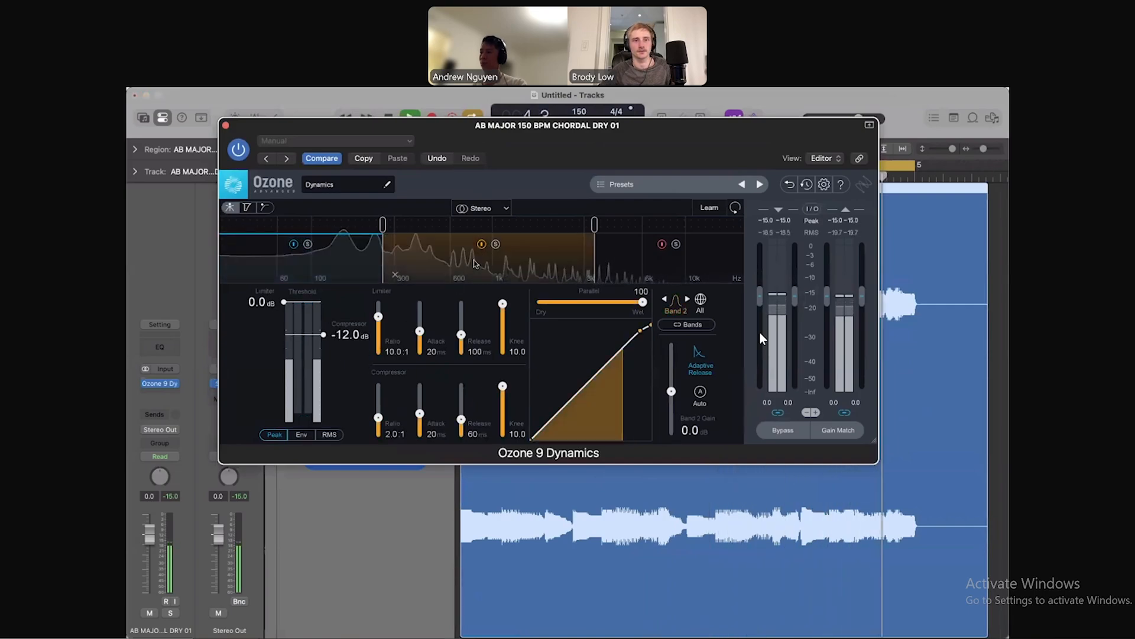
pyautogui.moveTo(323, 335); pyautogui.dragTo(326, 362)
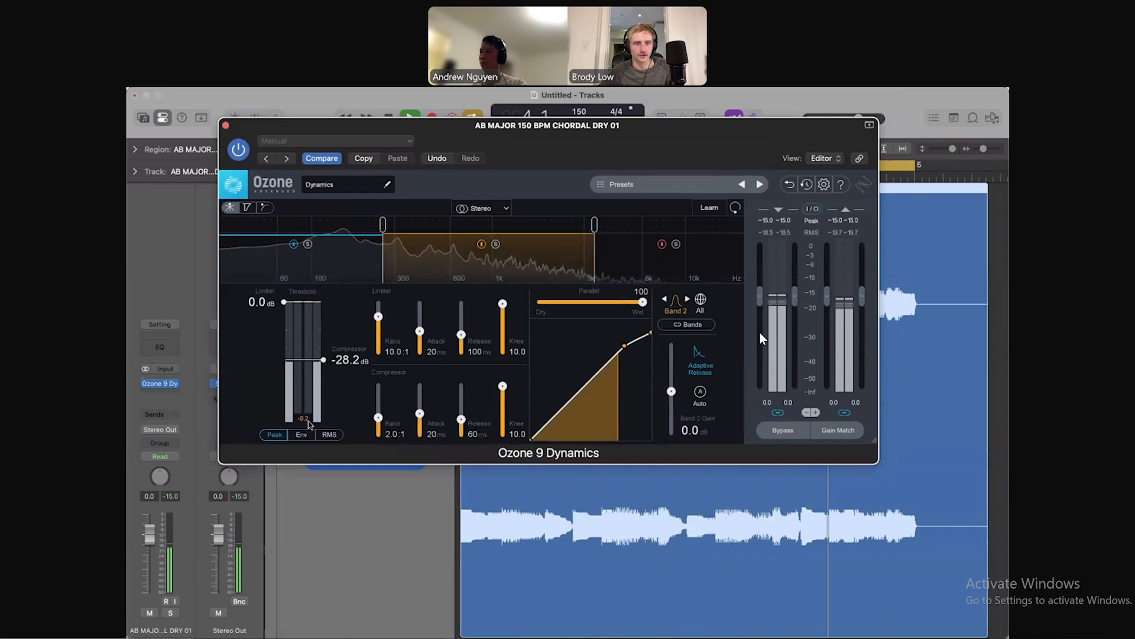
# Move the crossover below Band 3 slightly higher and set Band 3's compressor threshold to -63.3 dB
pyautogui.click(640, 261)
pyautogui.press('space')
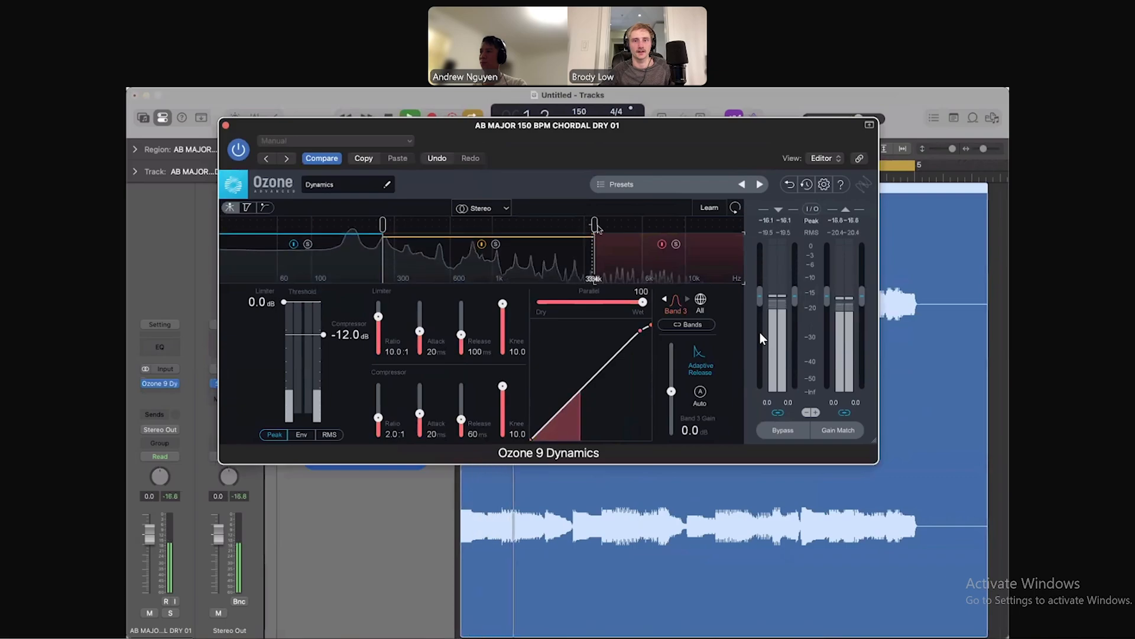
pyautogui.moveTo(596, 227); pyautogui.dragTo(600, 227)
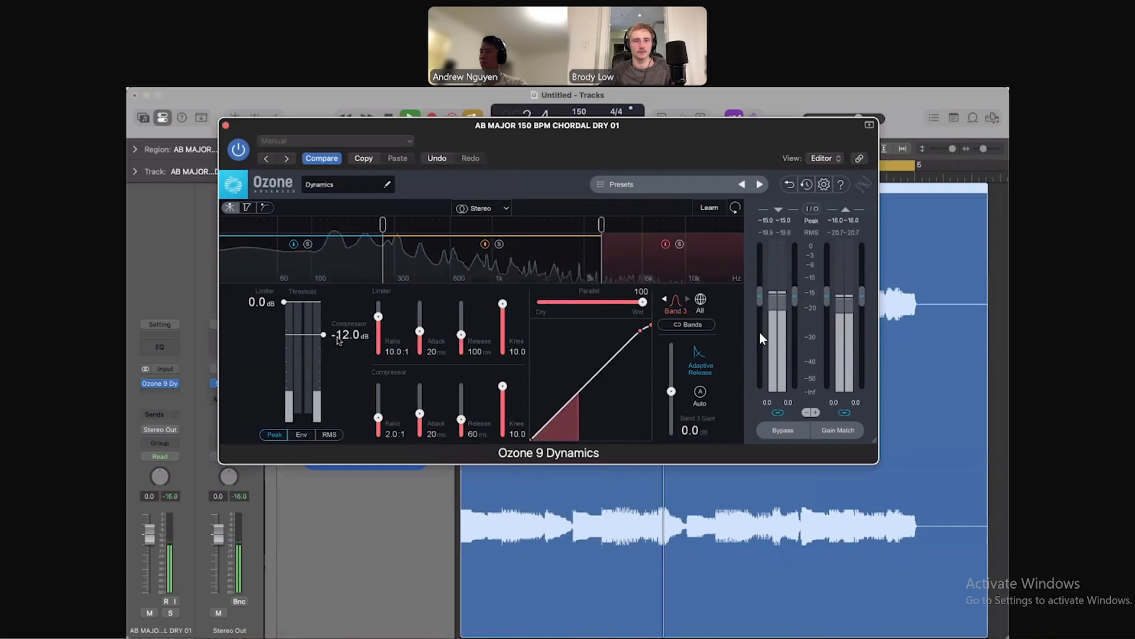
pyautogui.moveTo(324, 335); pyautogui.dragTo(324, 392)
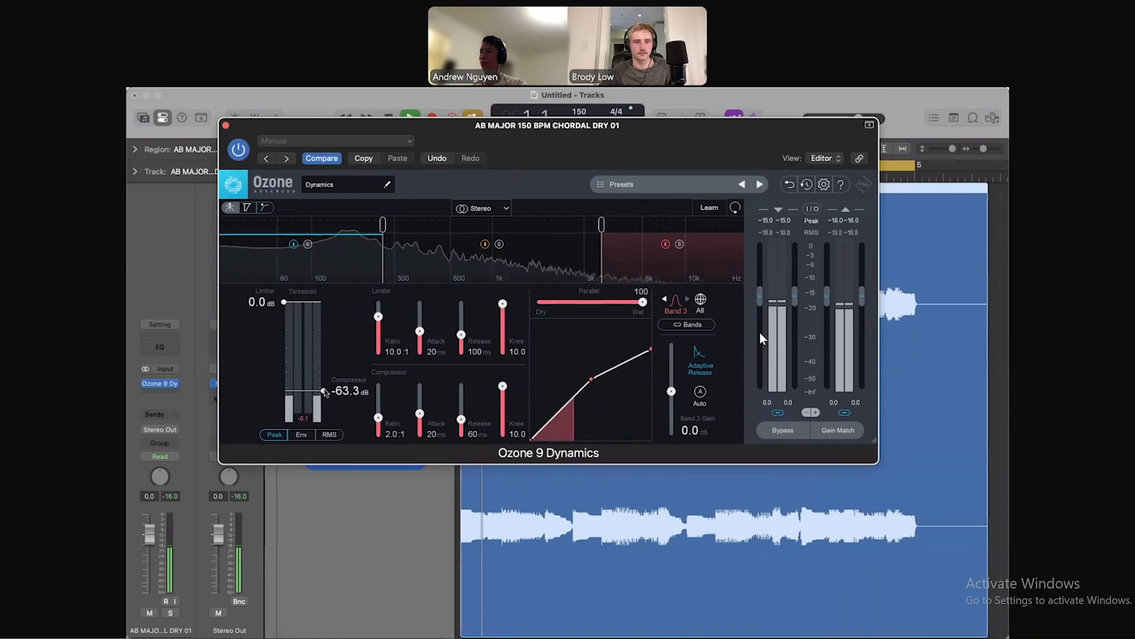
# Finish auditioning the three-band compression and close the Ozone 9 Dynamics window
pyautogui.moveTo(324, 392); pyautogui.dragTo(323, 392)
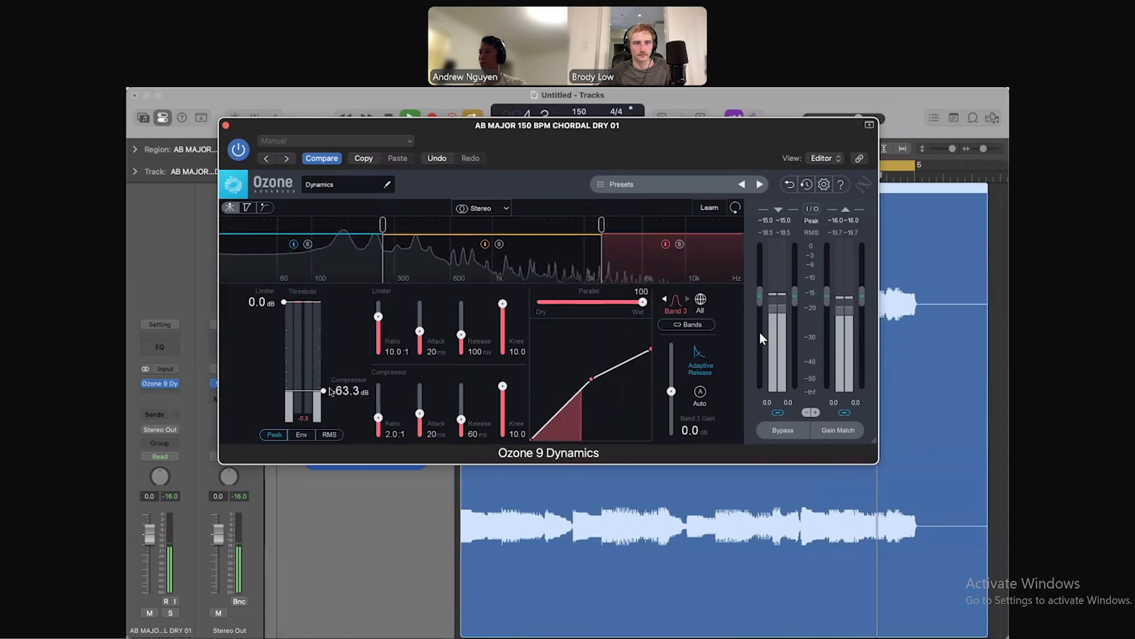
pyautogui.moveTo(606, 157); pyautogui.dragTo(596, 139)
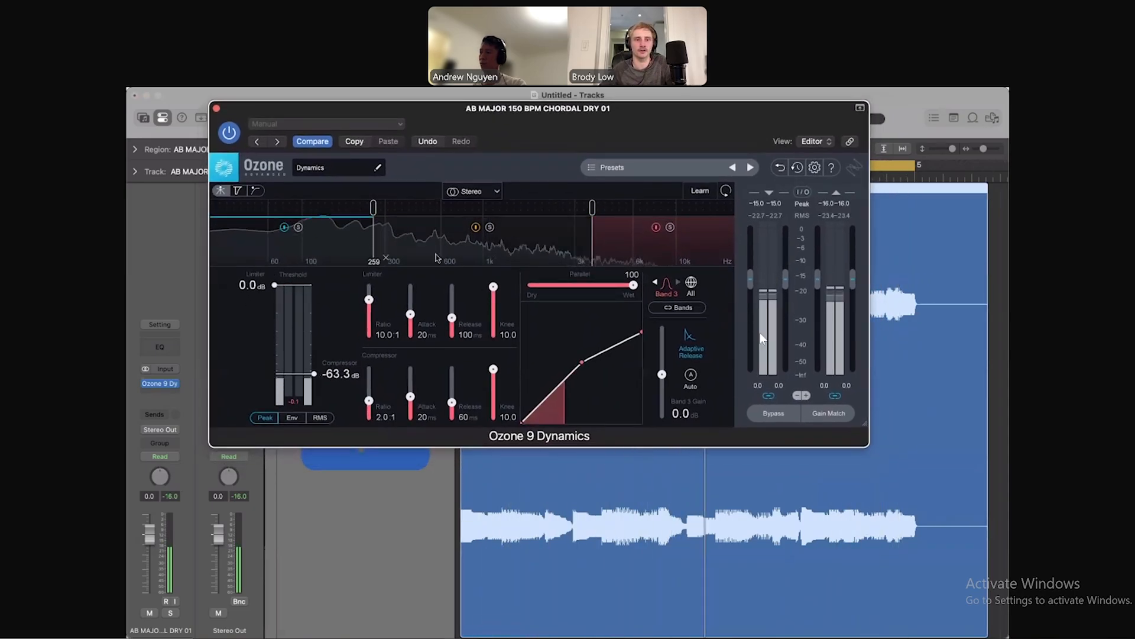
pyautogui.moveTo(215, 111); pyautogui.dragTo(224, 123)
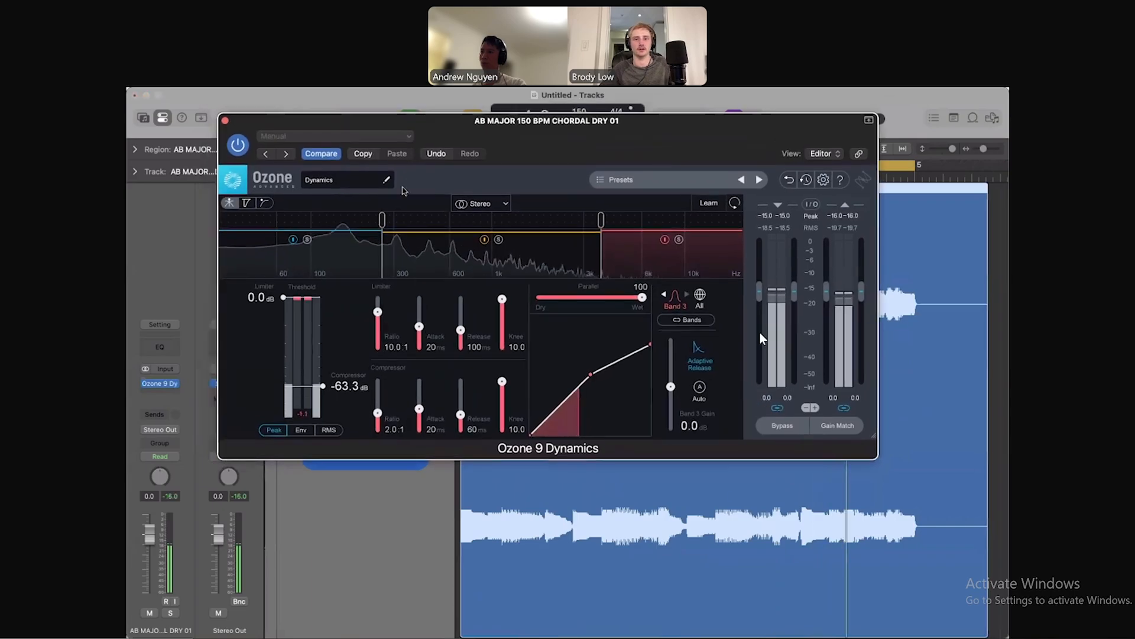
pyautogui.click(226, 121)
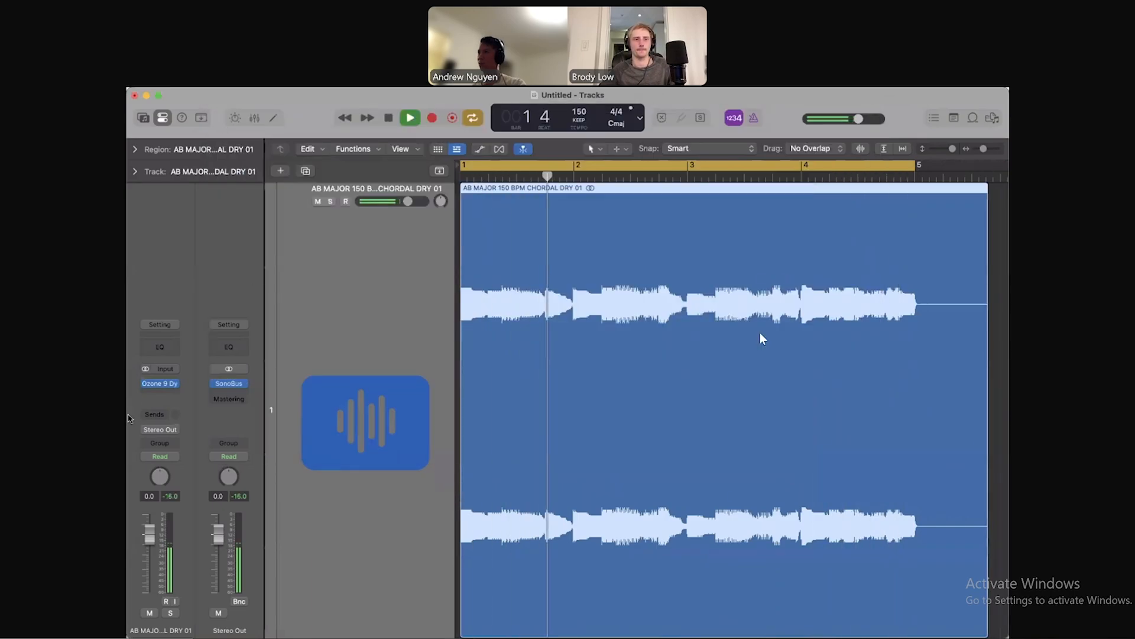
# Insert the stereo True Dynamics plug-in below Ozone 9 Dynamics on the chordal track, and close its window
pyautogui.click(160, 383)
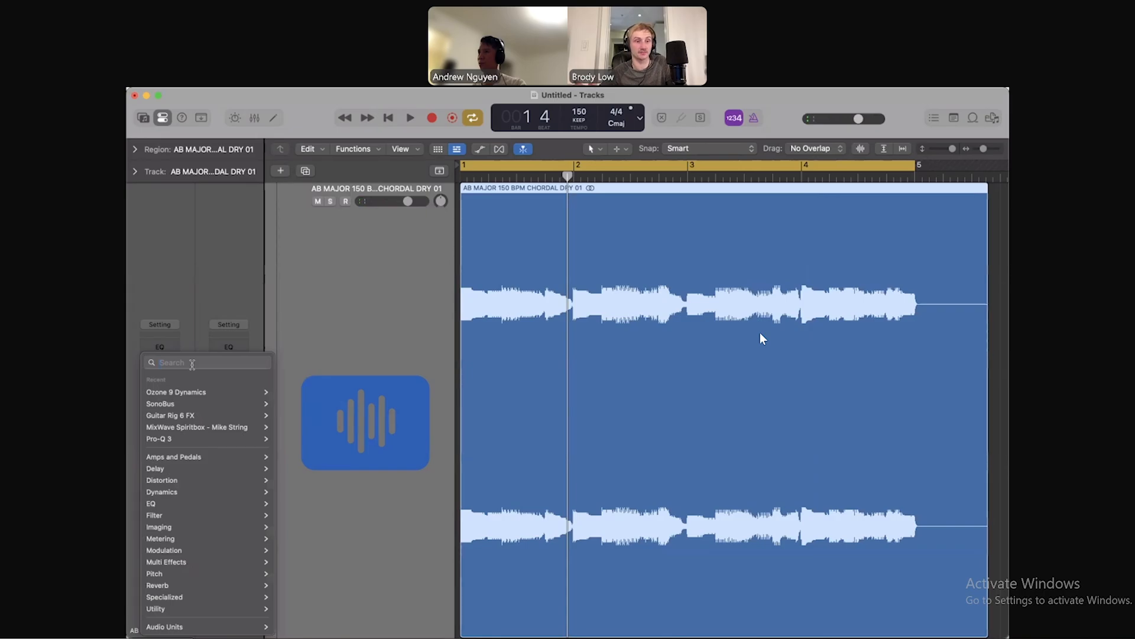
pyautogui.moveTo(191, 459)
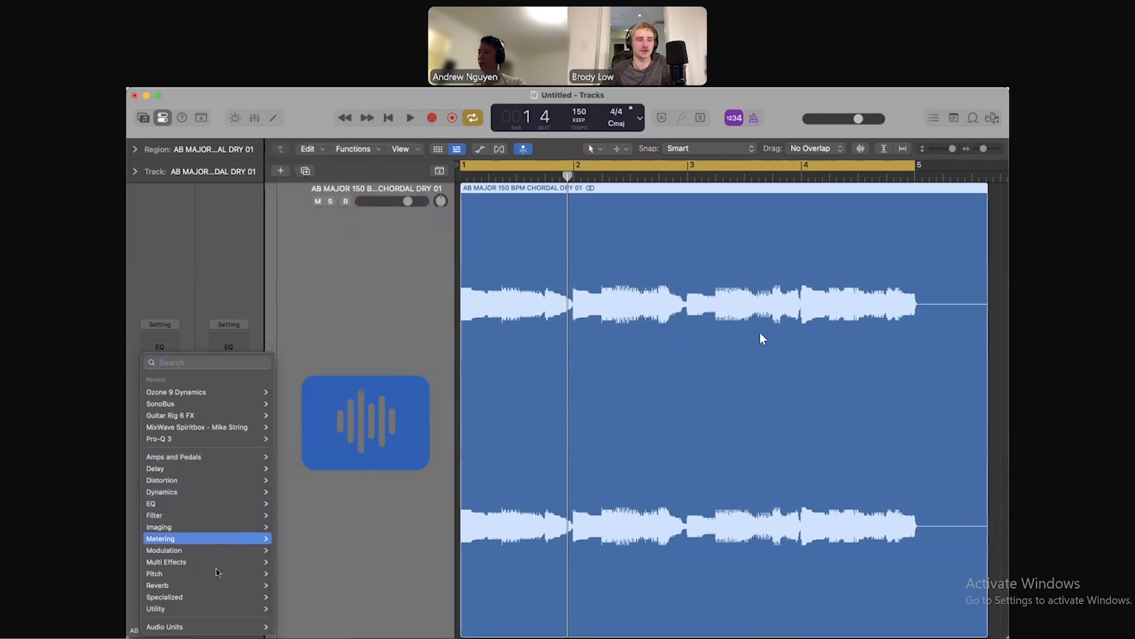
pyautogui.moveTo(222, 629)
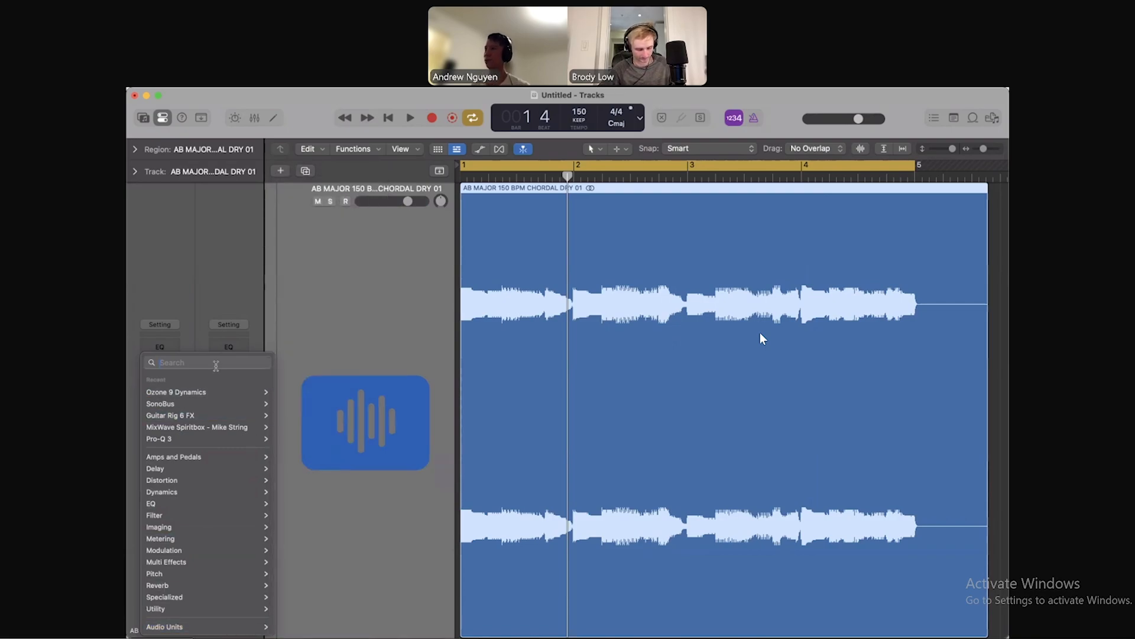
pyautogui.write('dy')
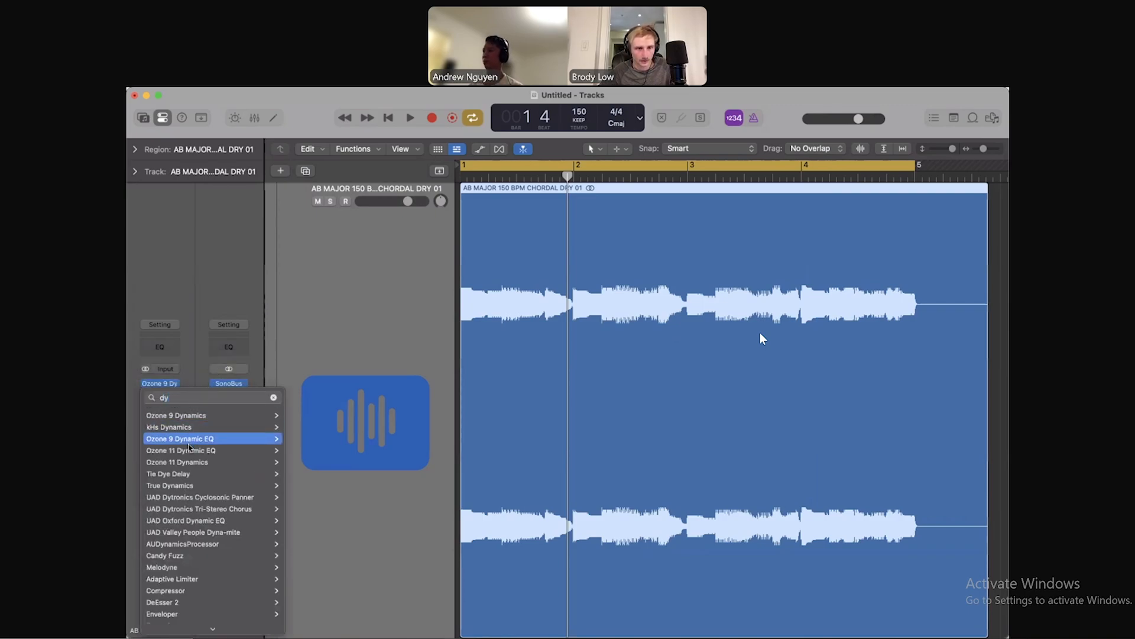
pyautogui.moveTo(213, 490)
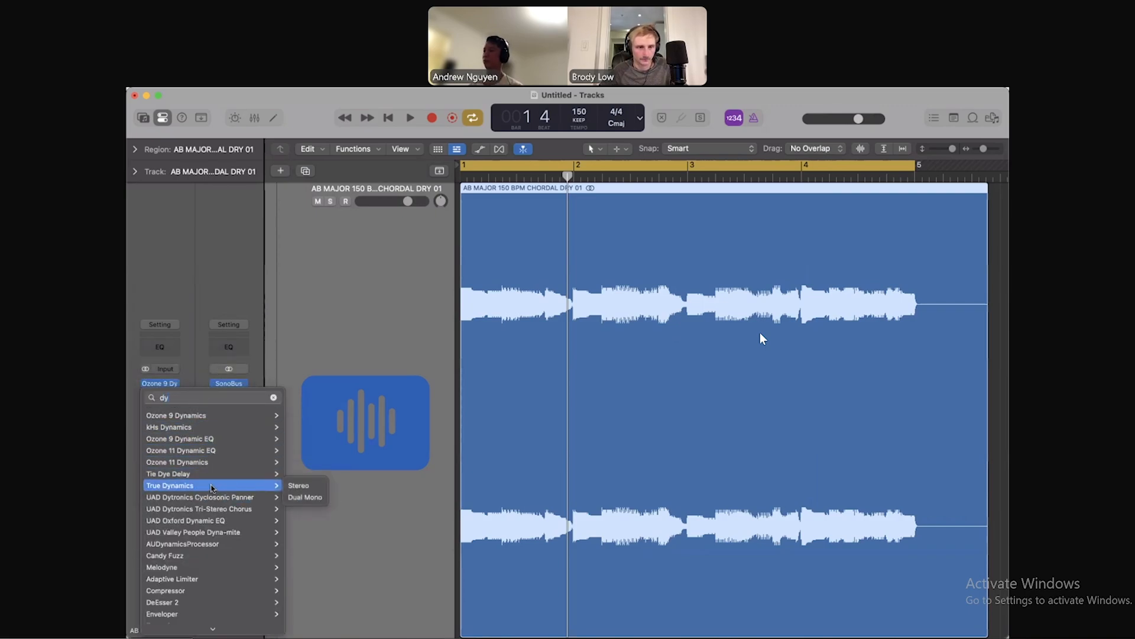
pyautogui.click(299, 485)
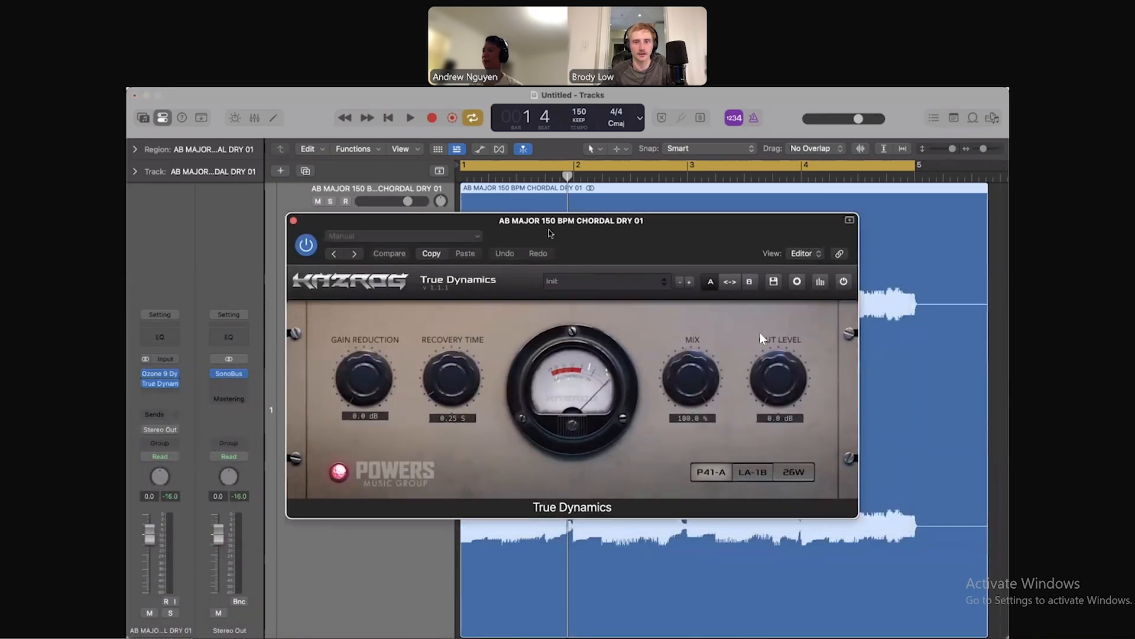
pyautogui.click(233, 206)
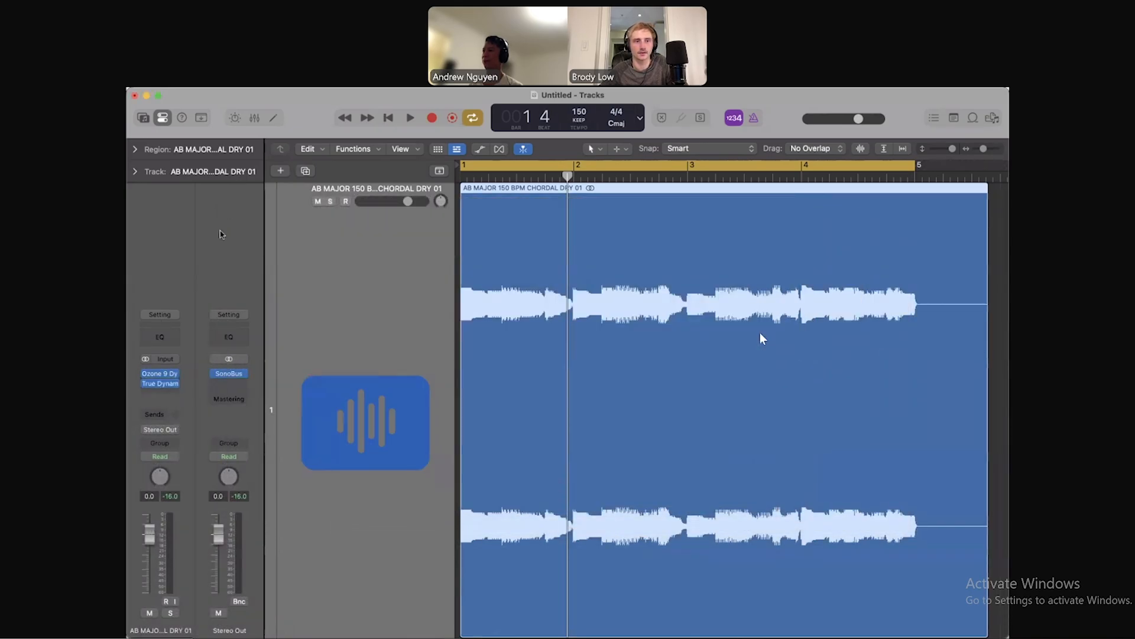
# Search for Kazrog plug-ins and replace True Dynamics with the stereo True Iron on the chordal track
pyautogui.click(174, 389)
pyautogui.moveTo(205, 350)
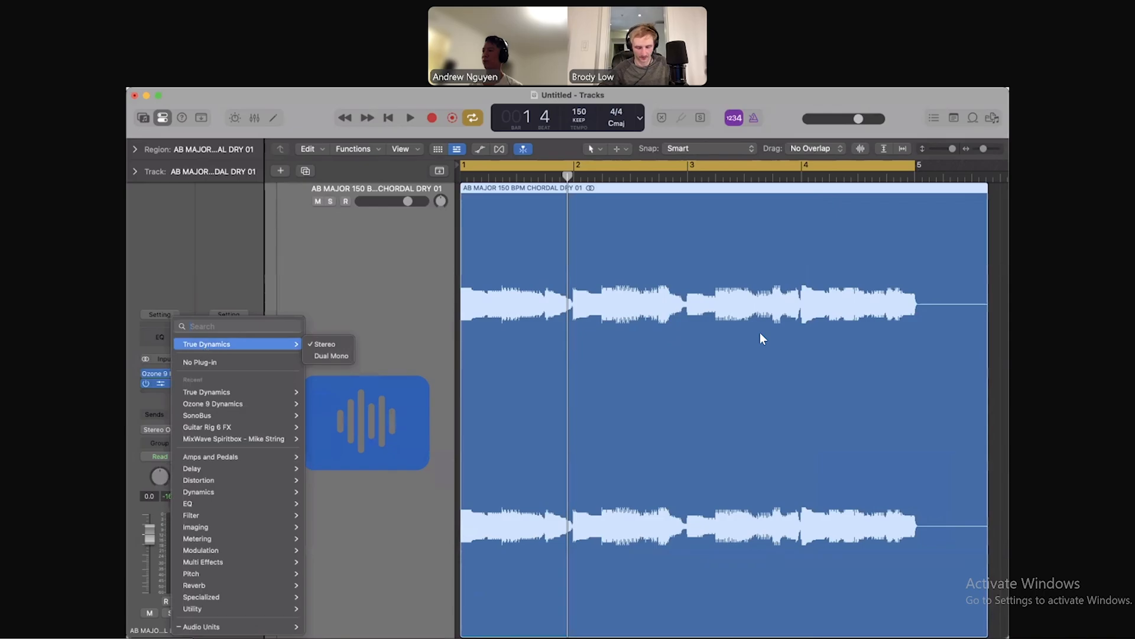
pyautogui.write('kaz')
pyautogui.moveTo(212, 417)
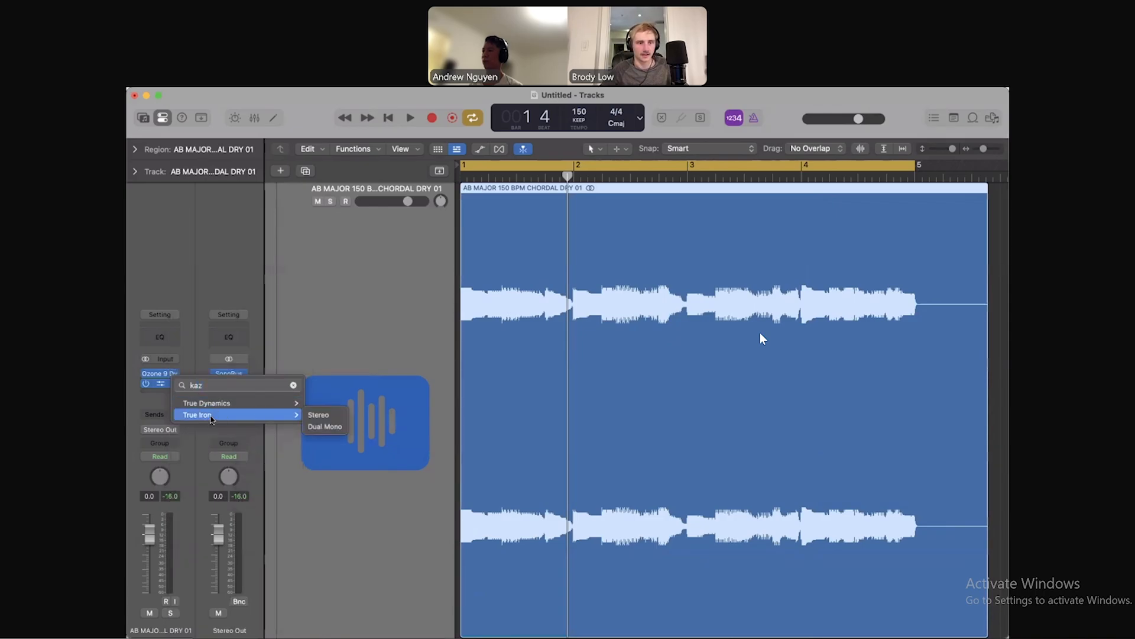
pyautogui.click(323, 414)
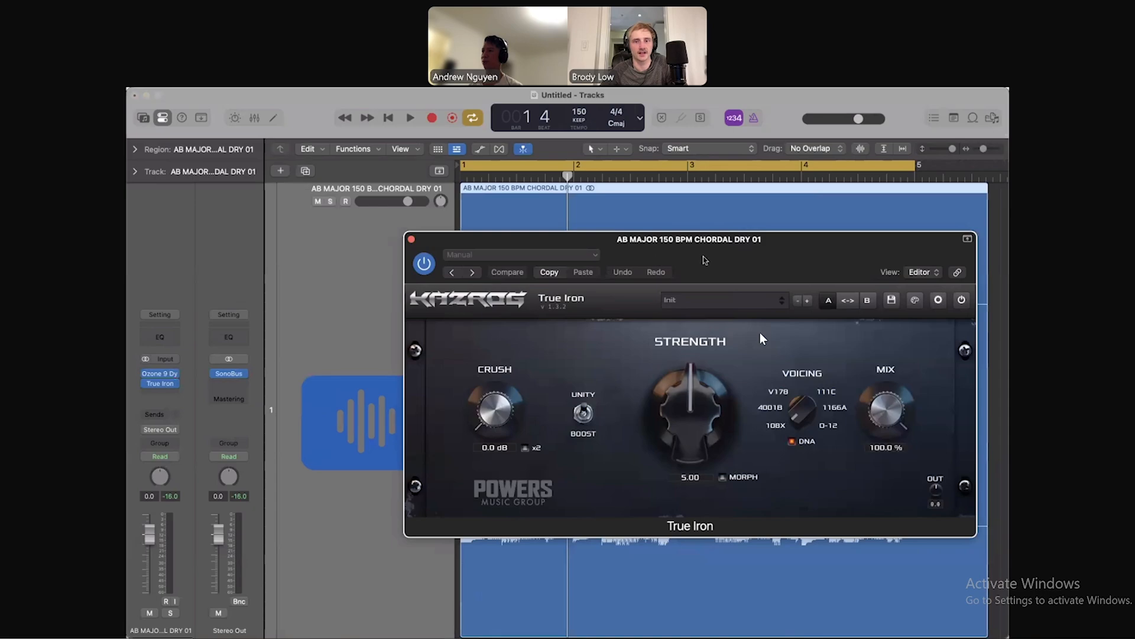
pyautogui.moveTo(705, 260); pyautogui.dragTo(496, 178)
pyautogui.moveTo(571, 176); pyautogui.dragTo(577, 179)
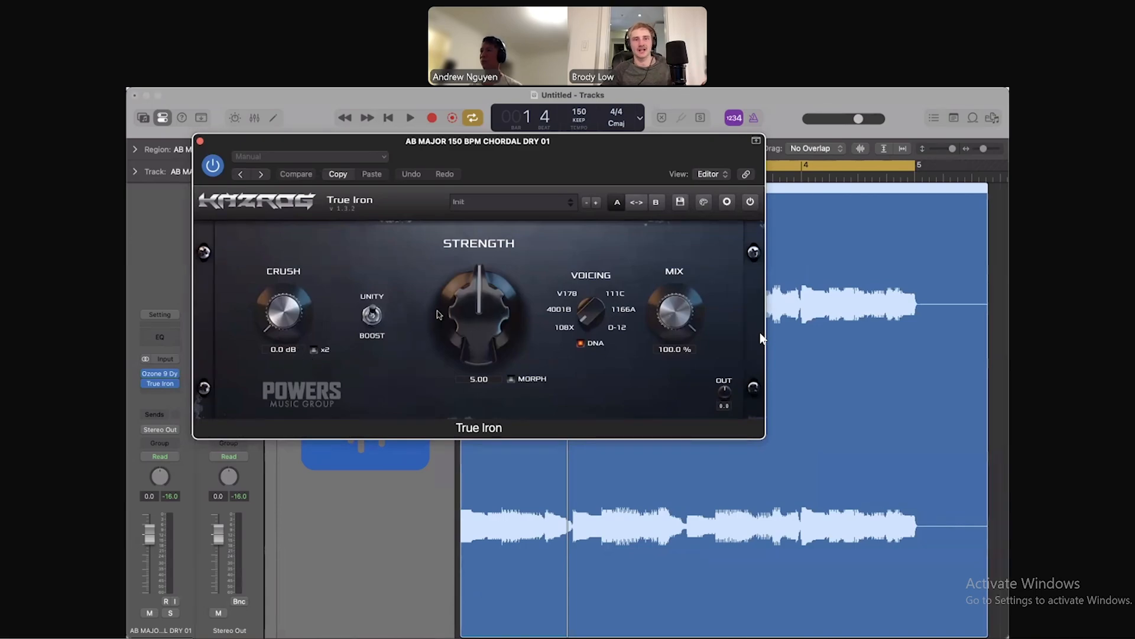
pyautogui.moveTo(530, 174); pyautogui.dragTo(527, 185)
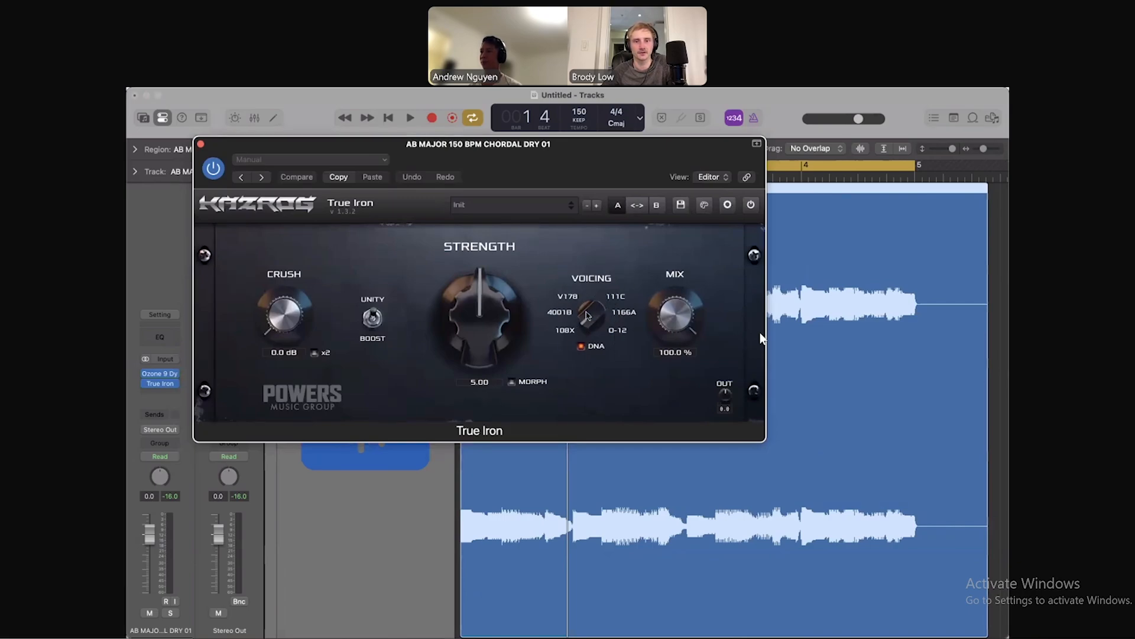
pyautogui.moveTo(569, 172); pyautogui.dragTo(568, 168)
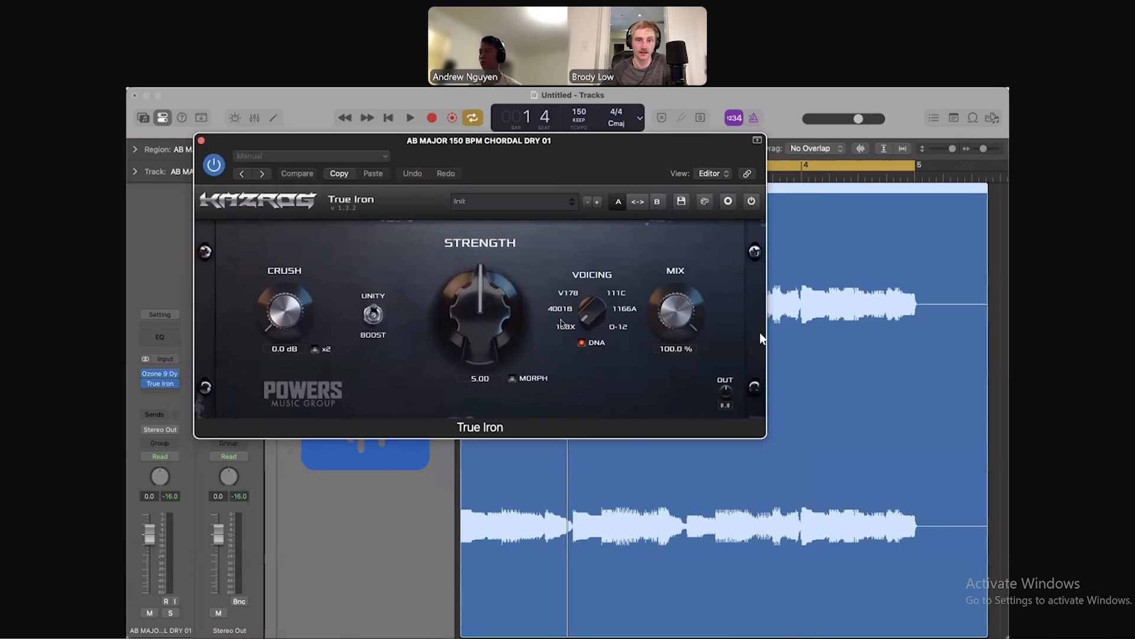
# Try True Iron's voicing at 1166A and return it to 108X
pyautogui.moveTo(587, 313); pyautogui.dragTo(585, 329)
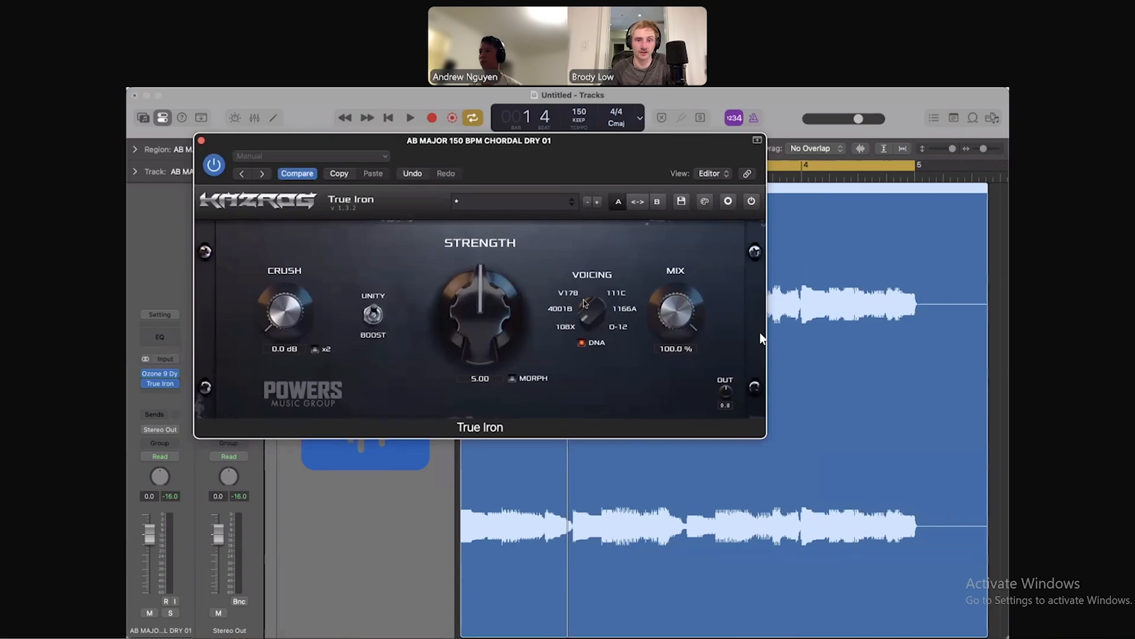
pyautogui.moveTo(607, 265); pyautogui.dragTo(610, 243)
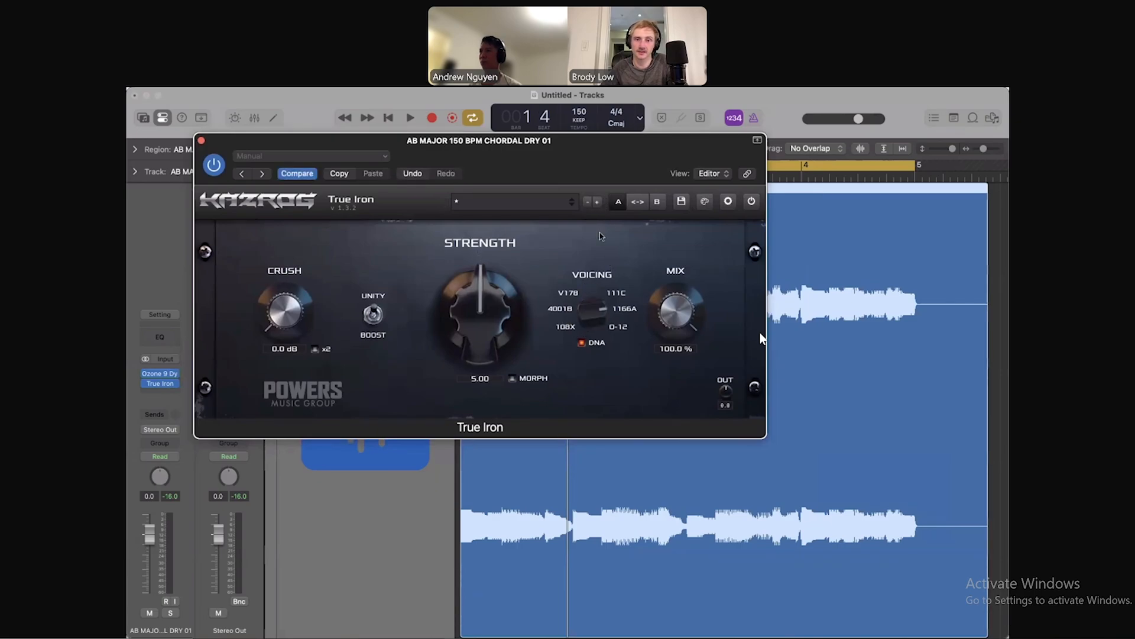
pyautogui.moveTo(602, 320); pyautogui.dragTo(591, 318)
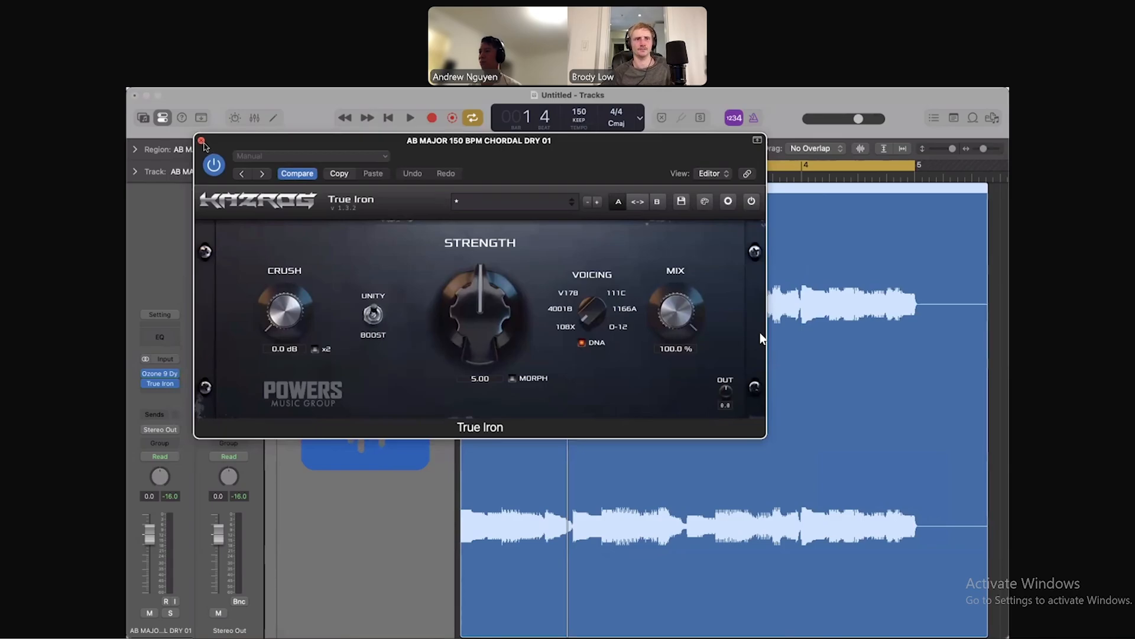
pyautogui.moveTo(230, 148); pyautogui.dragTo(233, 148)
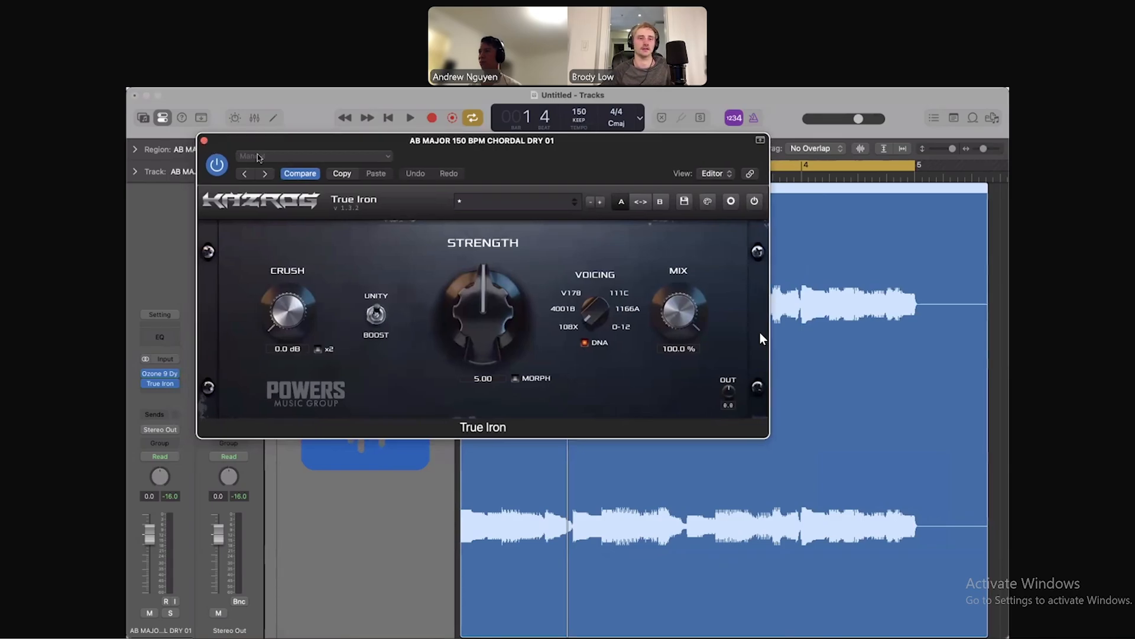
# Load the Acoustic Guitar preset in True Iron
pyautogui.click(488, 204)
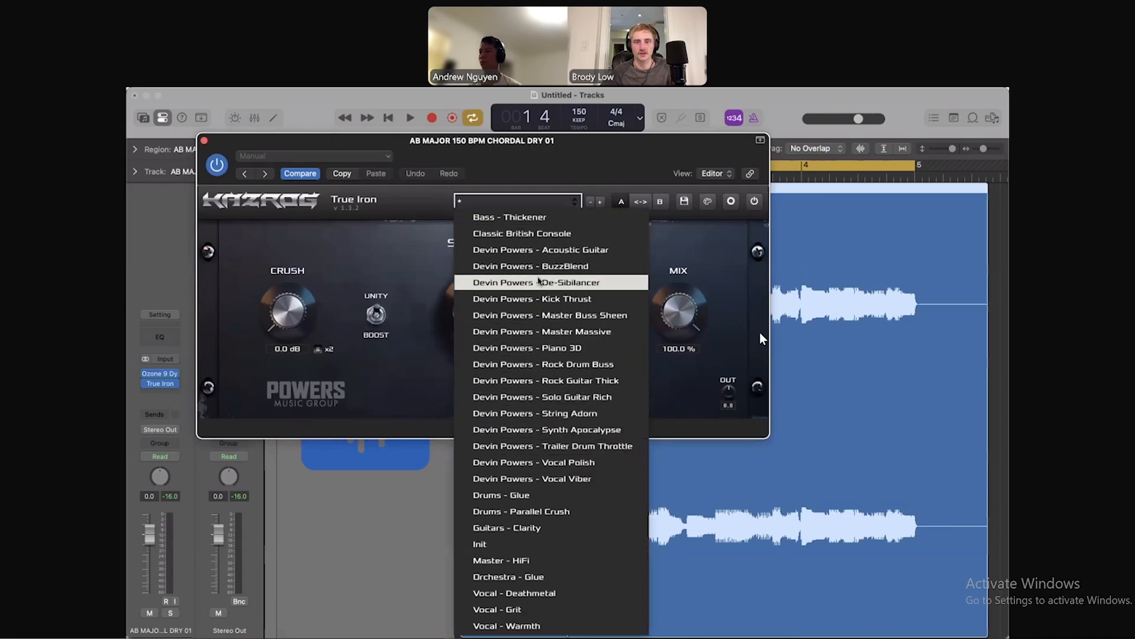
pyautogui.click(535, 251)
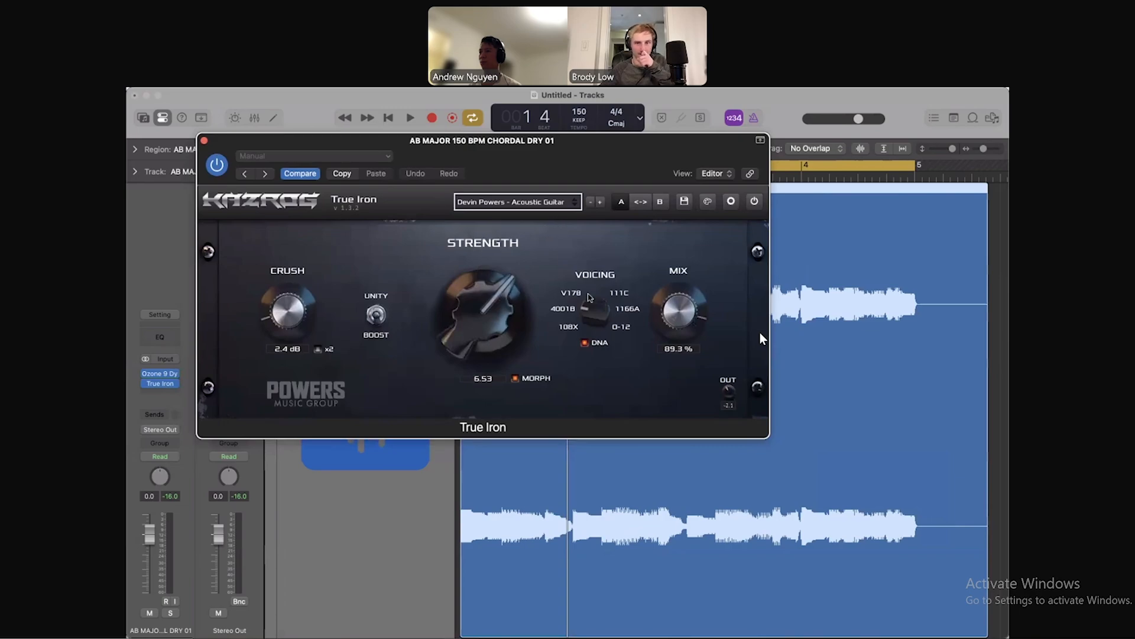
pyautogui.moveTo(596, 158)
pyautogui.mouseDown()
pyautogui.moveTo(605, 154)
pyautogui.moveTo(576, 130)
pyautogui.moveTo(593, 144)
pyautogui.mouseUp()
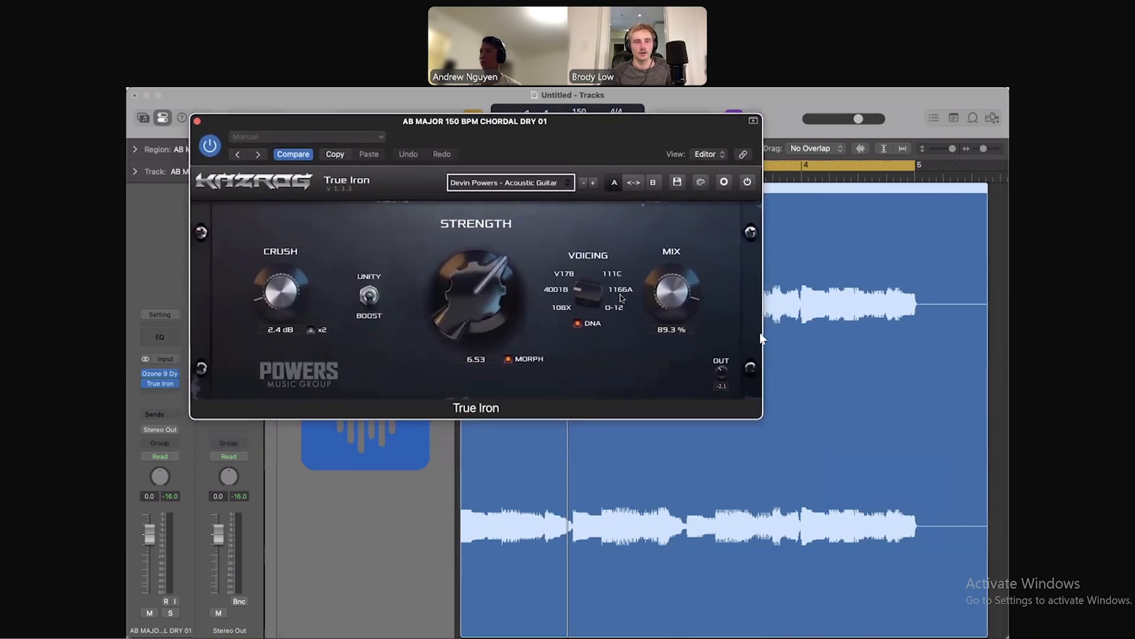
# Compare the dry and saturated loop during playback with True Iron's mix at 0% and at 100%
pyautogui.moveTo(673, 280); pyautogui.dragTo(687, 385)
pyautogui.press('space')
pyautogui.moveTo(613, 152); pyautogui.dragTo(645, 182)
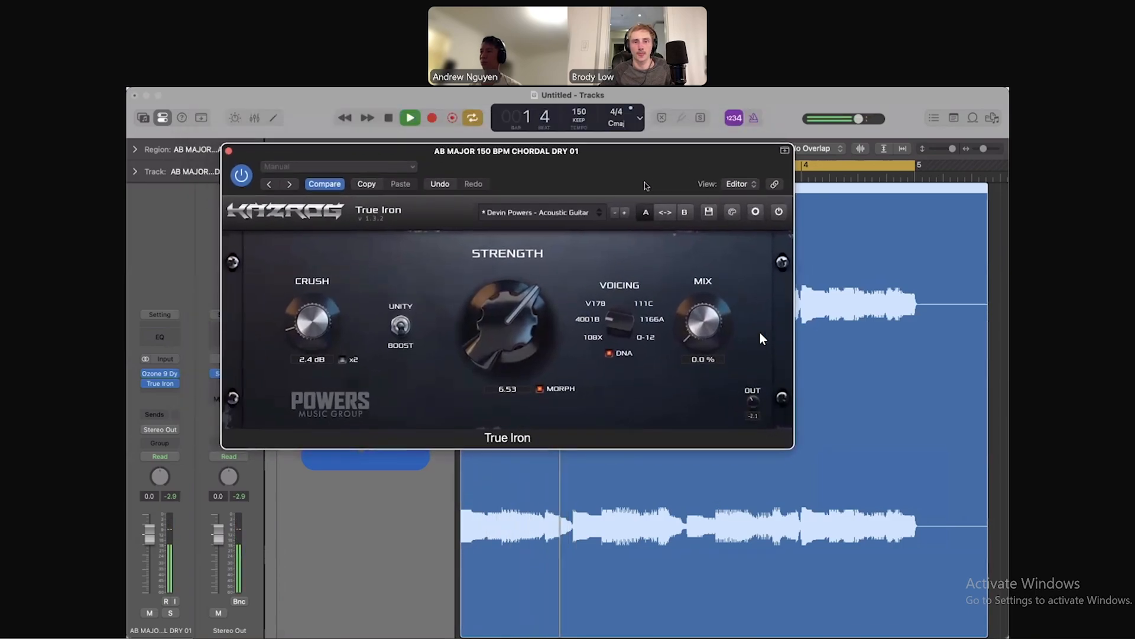
pyautogui.moveTo(702, 338); pyautogui.dragTo(699, 192)
pyautogui.moveTo(702, 318); pyautogui.dragTo(712, 225)
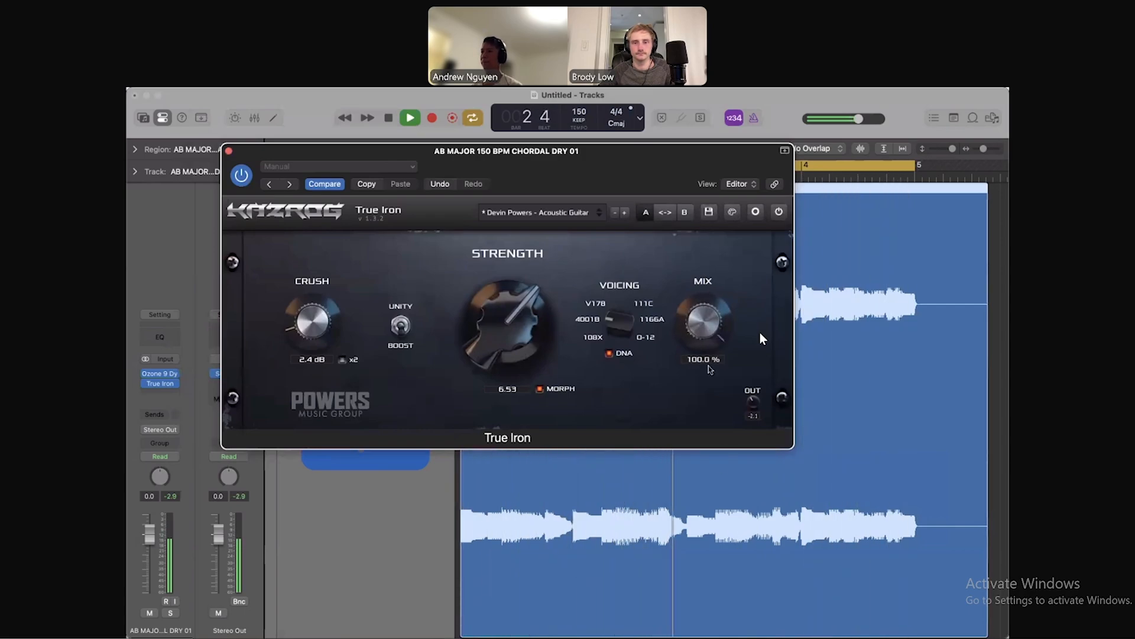
# Set True Iron's mix to 87.9% while auditioning the loop, and close the plug-in window
pyautogui.moveTo(709, 318); pyautogui.dragTo(676, 358)
pyautogui.press('space')
pyautogui.moveTo(594, 180); pyautogui.dragTo(593, 164)
pyautogui.press('space')
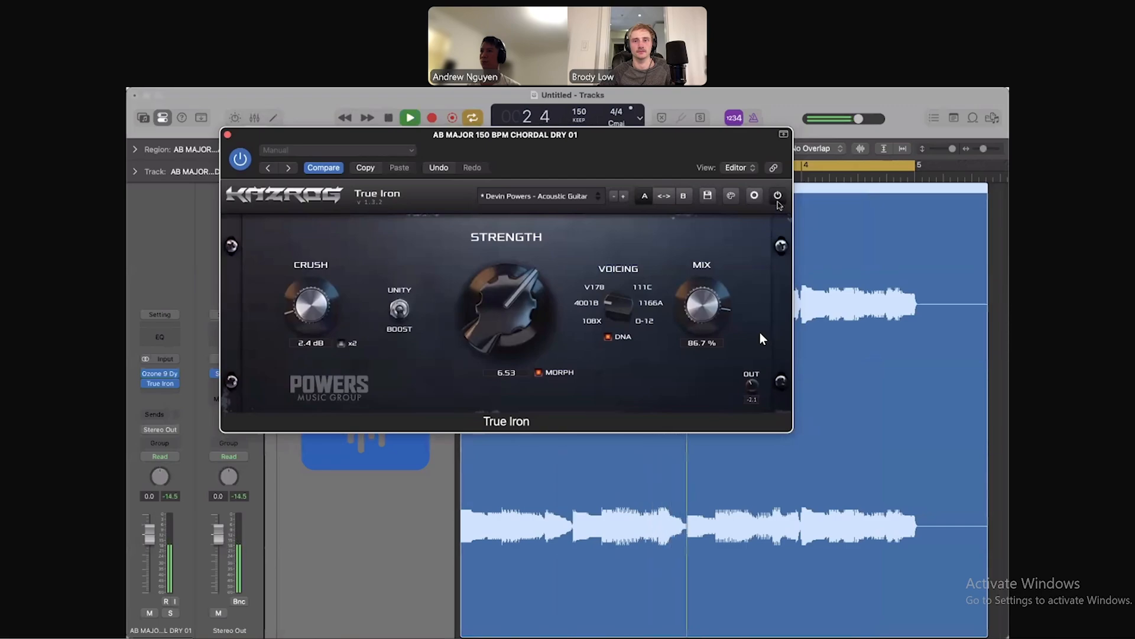
pyautogui.moveTo(599, 172); pyautogui.dragTo(606, 193)
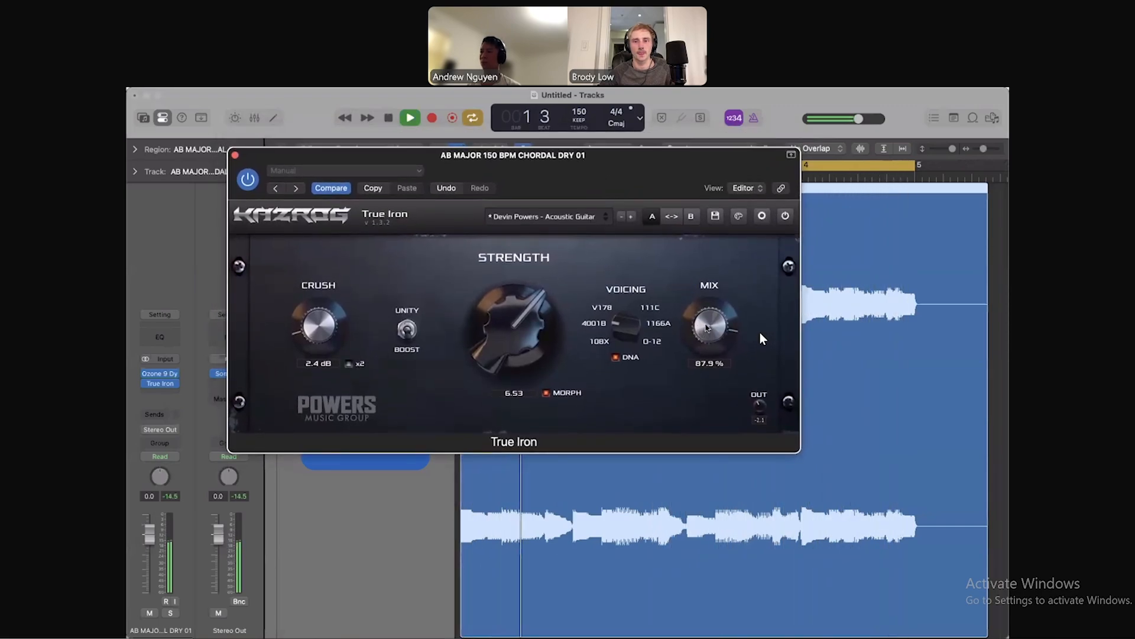
pyautogui.click(235, 155)
pyautogui.press('space')
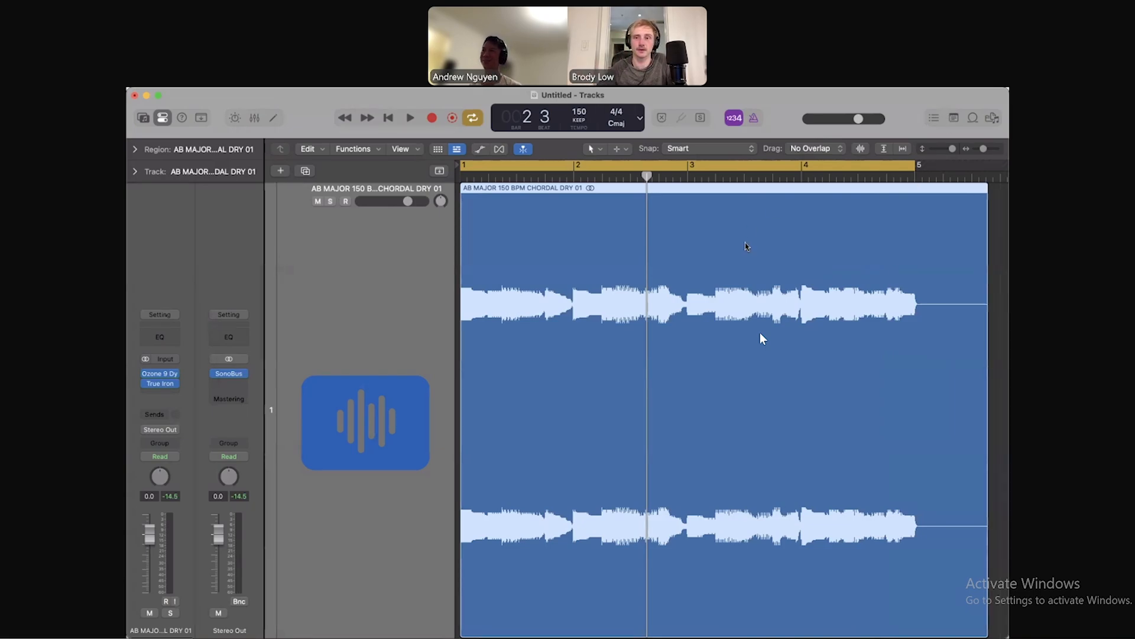
# Insert the Overloud TH-U Slate plug-in after True Iron on the chordal loop track and reposition its window
pyautogui.click(163, 393)
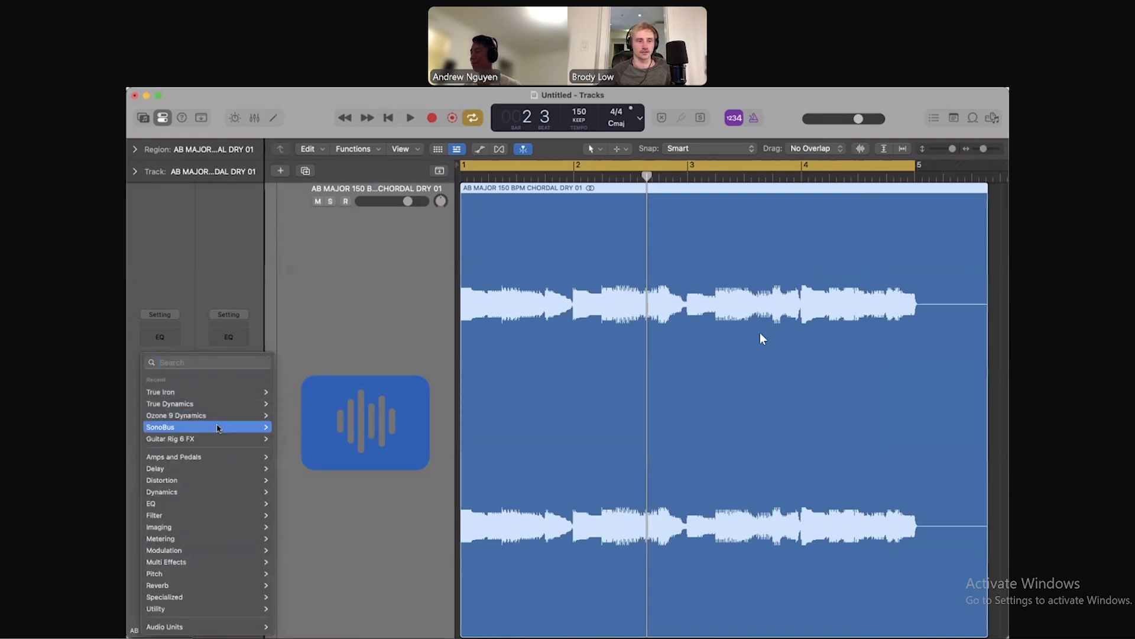
pyautogui.moveTo(218, 443)
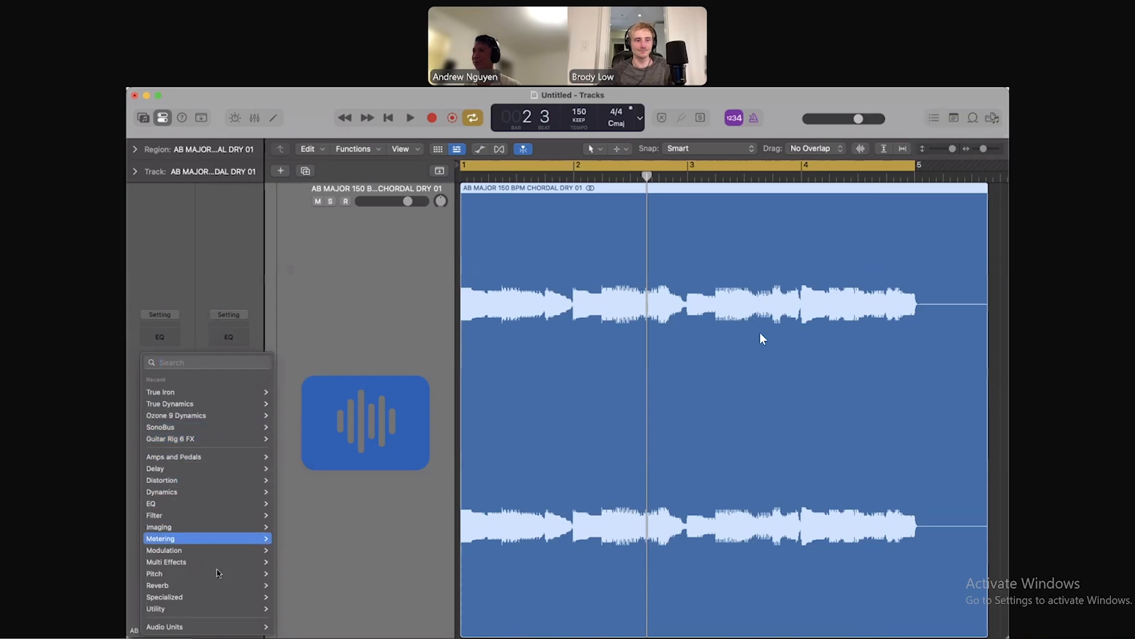
pyautogui.moveTo(239, 626)
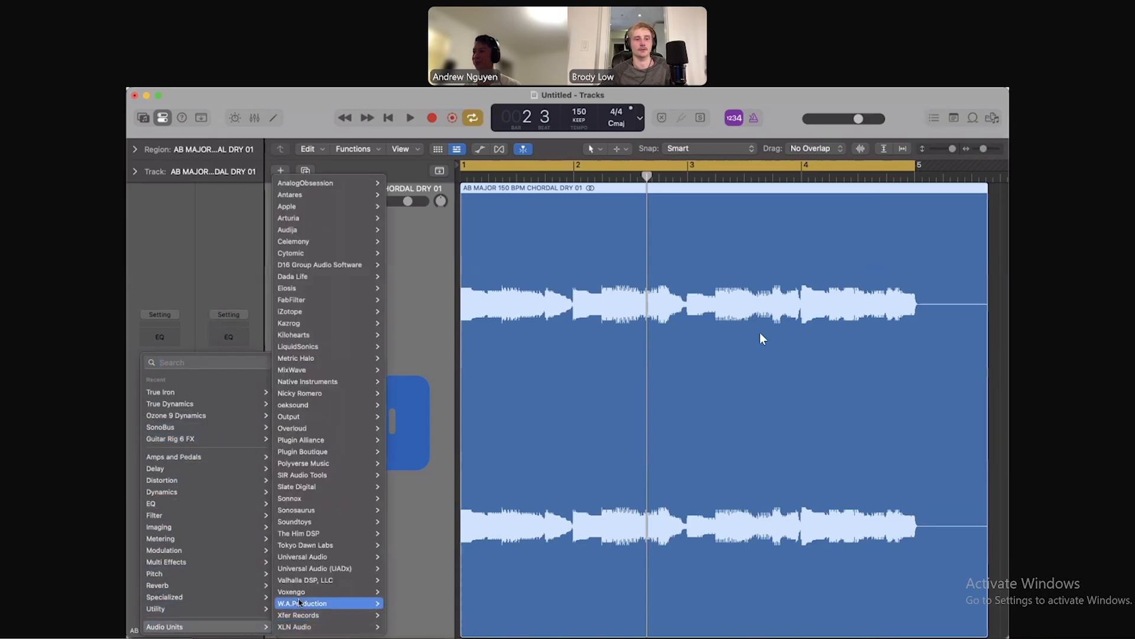
pyautogui.moveTo(313, 584)
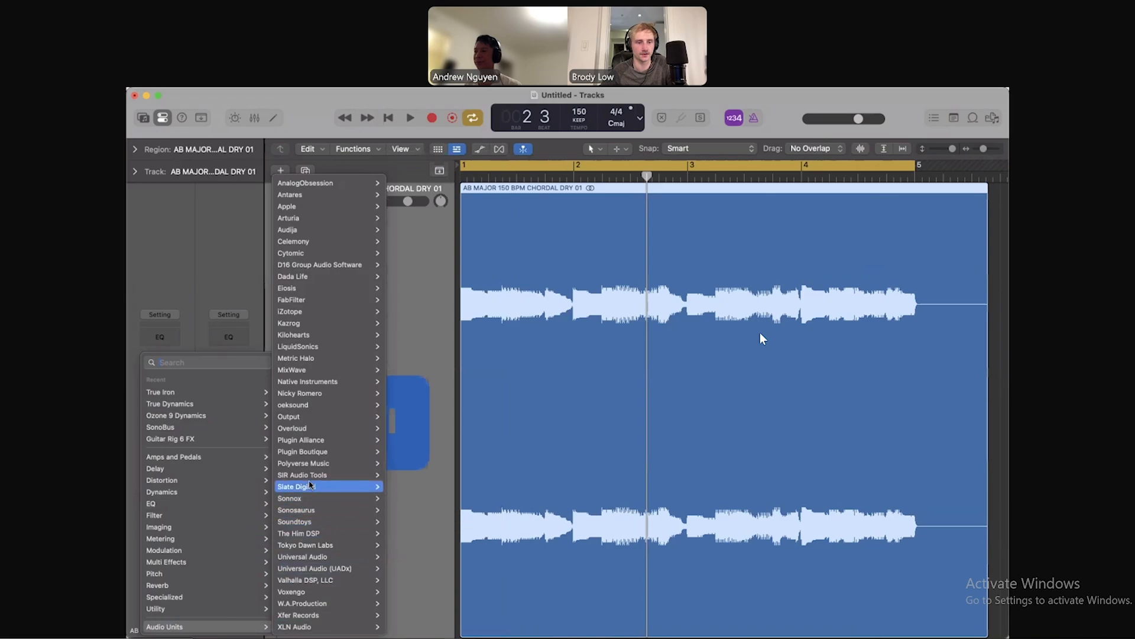
pyautogui.moveTo(316, 487)
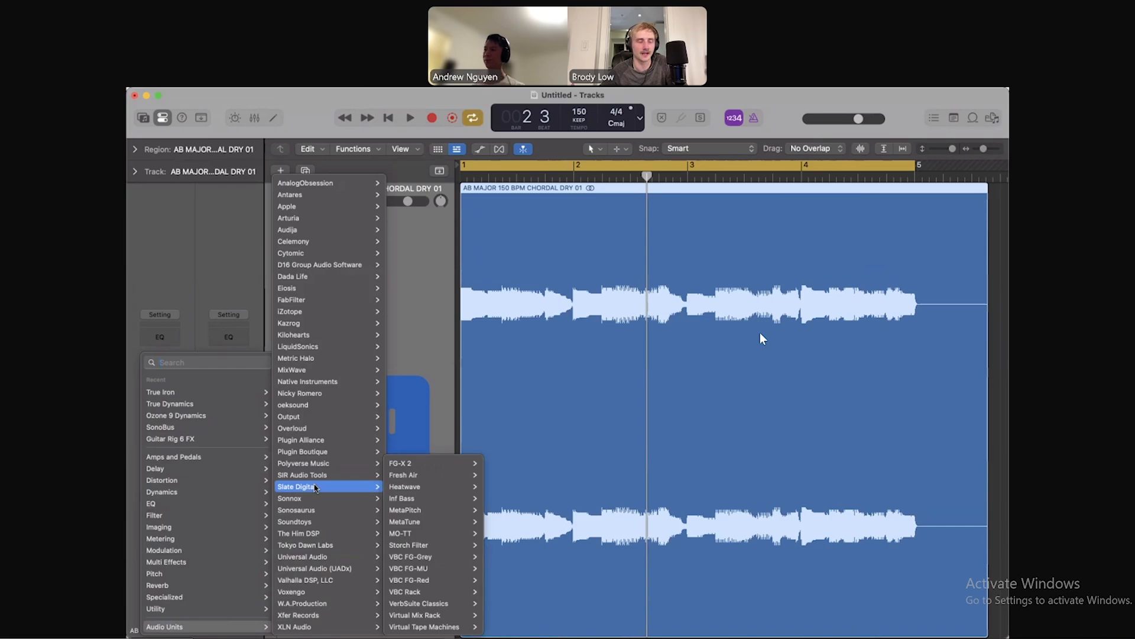
pyautogui.moveTo(330, 380)
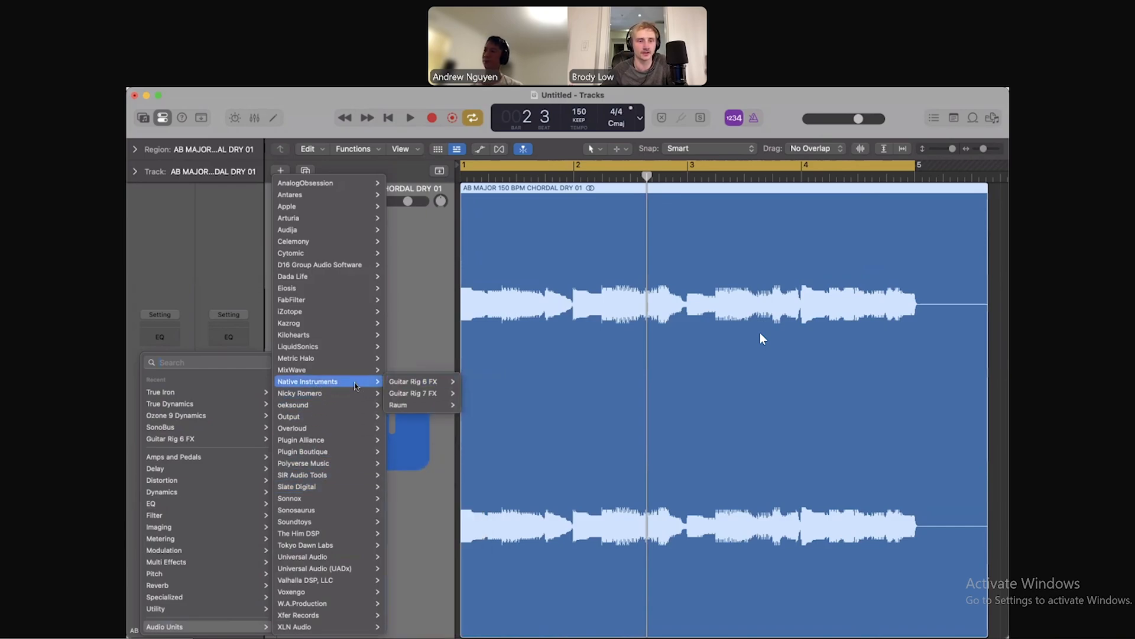
pyautogui.moveTo(433, 384)
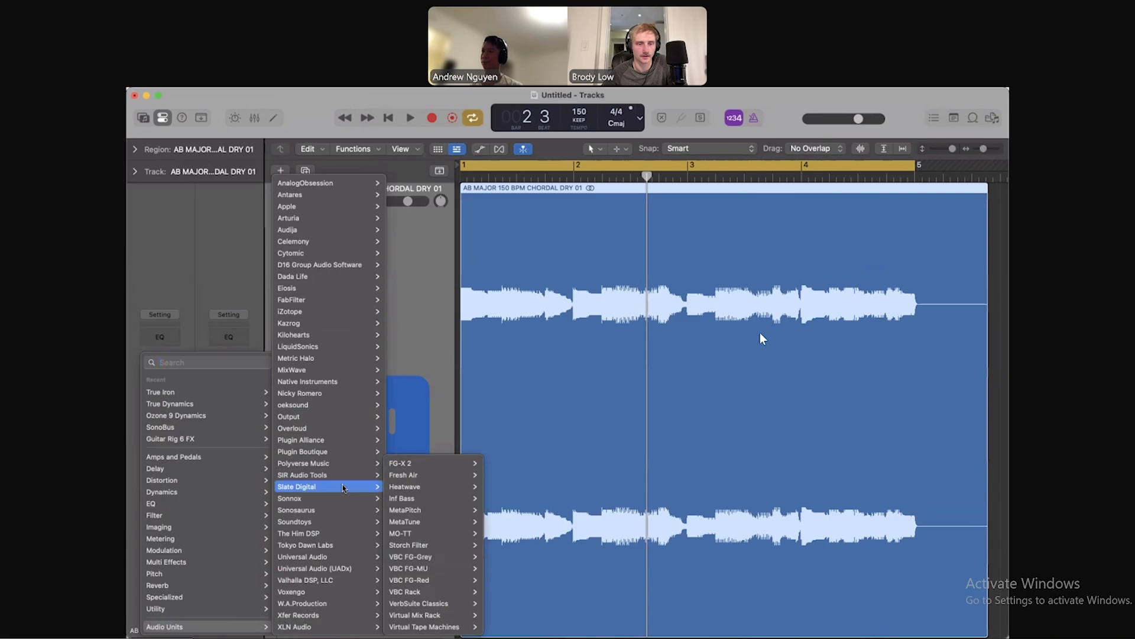
pyautogui.moveTo(337, 463)
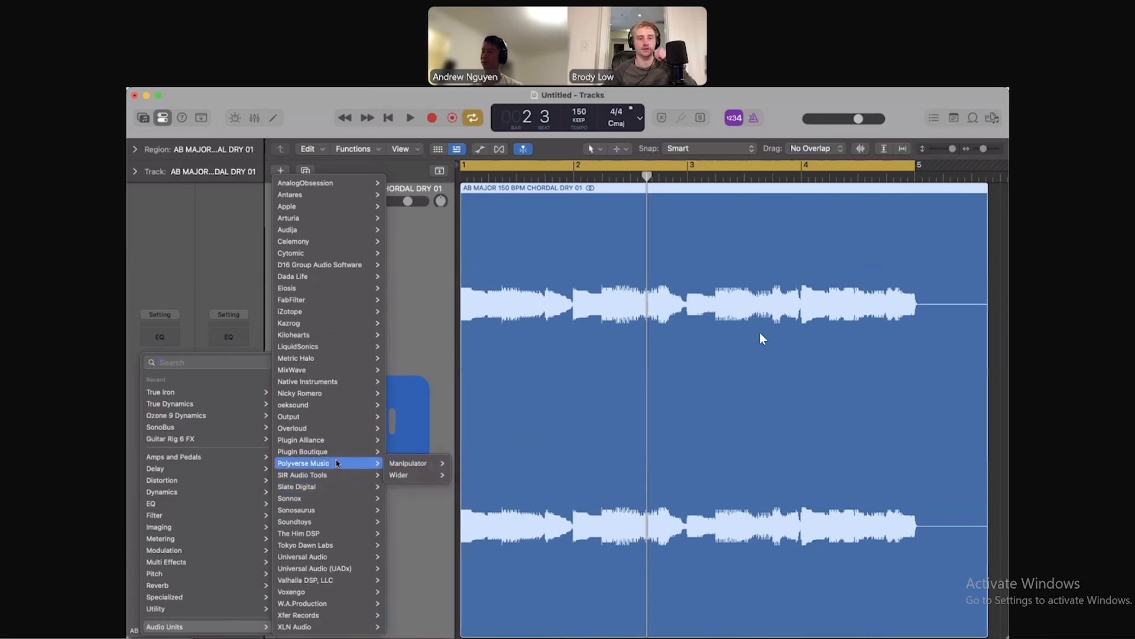
pyautogui.moveTo(334, 431)
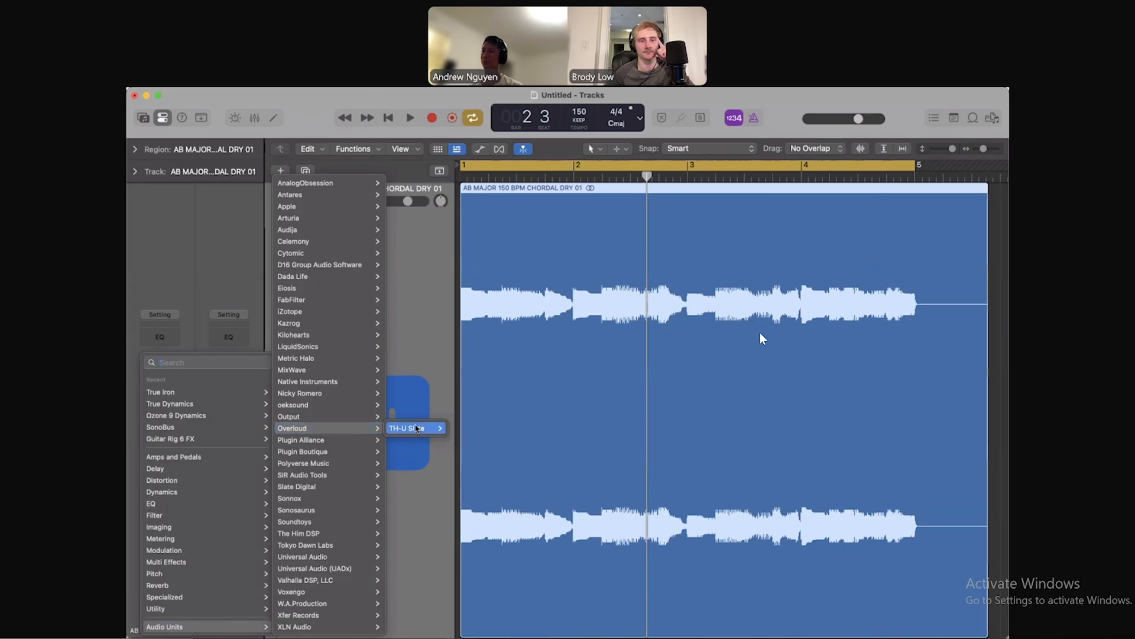
pyautogui.moveTo(431, 430)
pyautogui.click(467, 428)
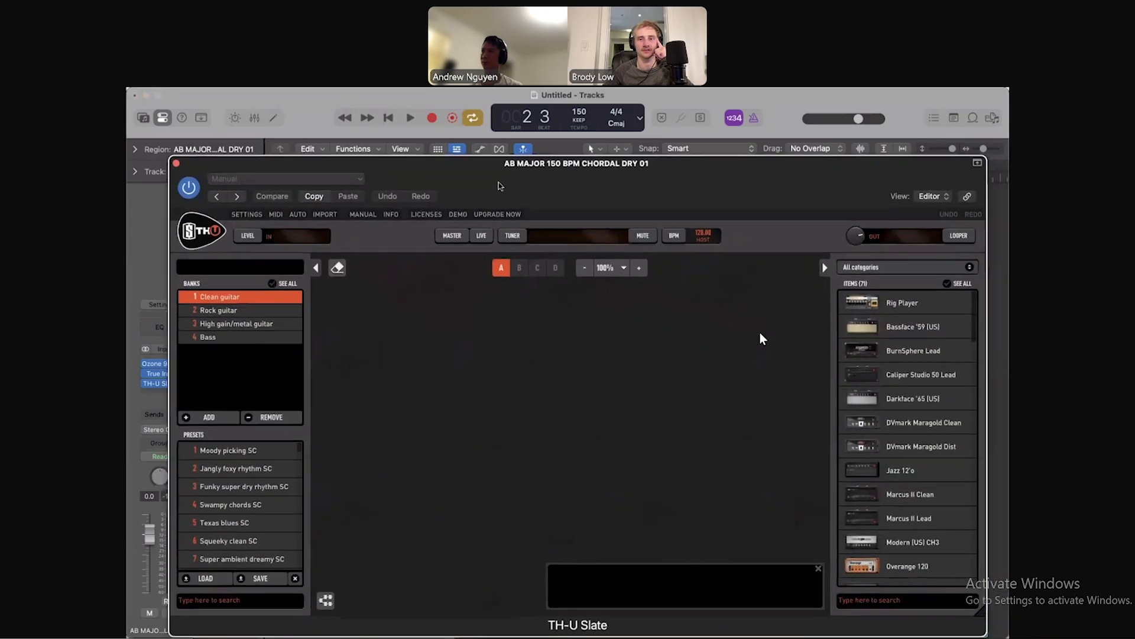
pyautogui.moveTo(498, 186); pyautogui.dragTo(482, 138)
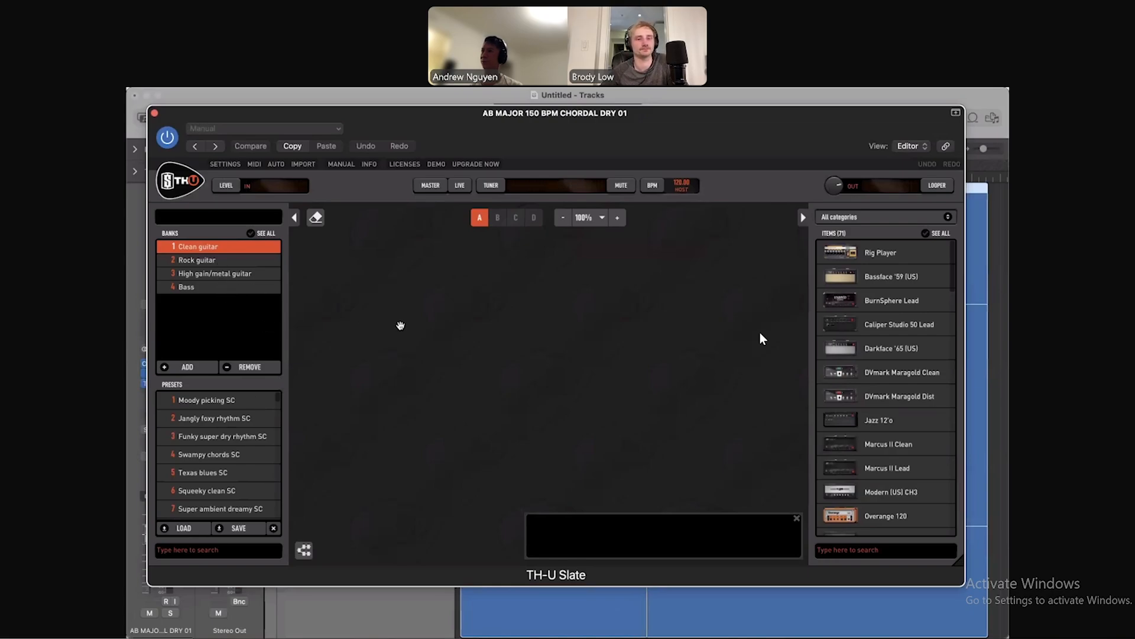
pyautogui.moveTo(544, 143)
pyautogui.mouseDown()
pyautogui.moveTo(530, 144)
pyautogui.moveTo(544, 152)
pyautogui.mouseUp()
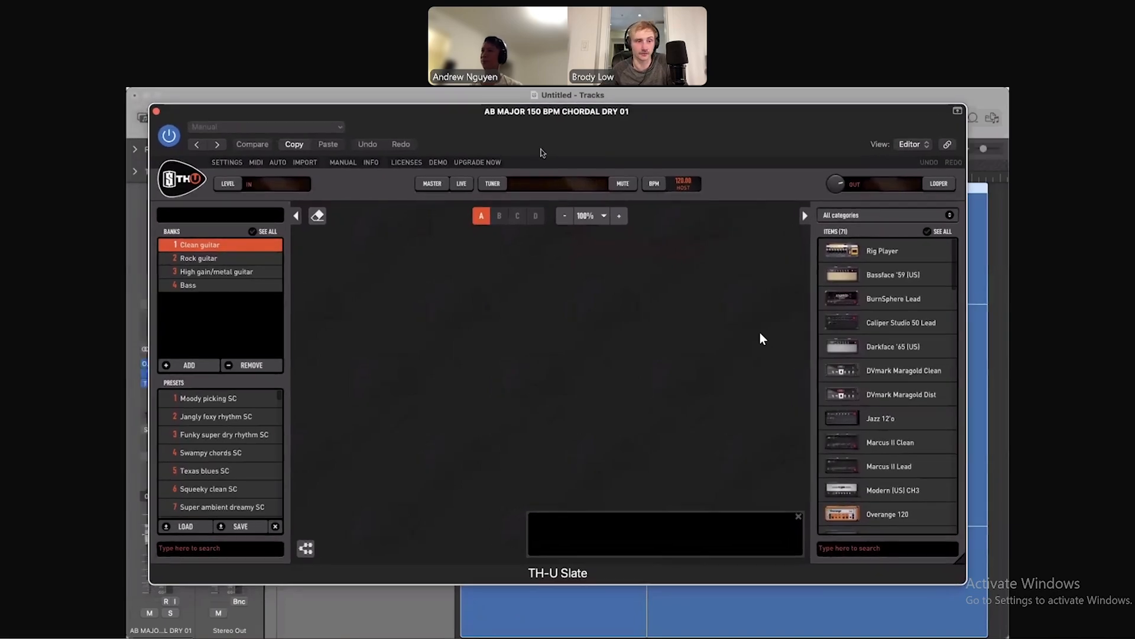
# Examine the presets offered in TH-U Slate's Clean guitar, Rock guitar, High gain/metal guitar and Bass banks
pyautogui.scroll(-5, 219, 425)
pyautogui.scroll(-3, 219, 425)
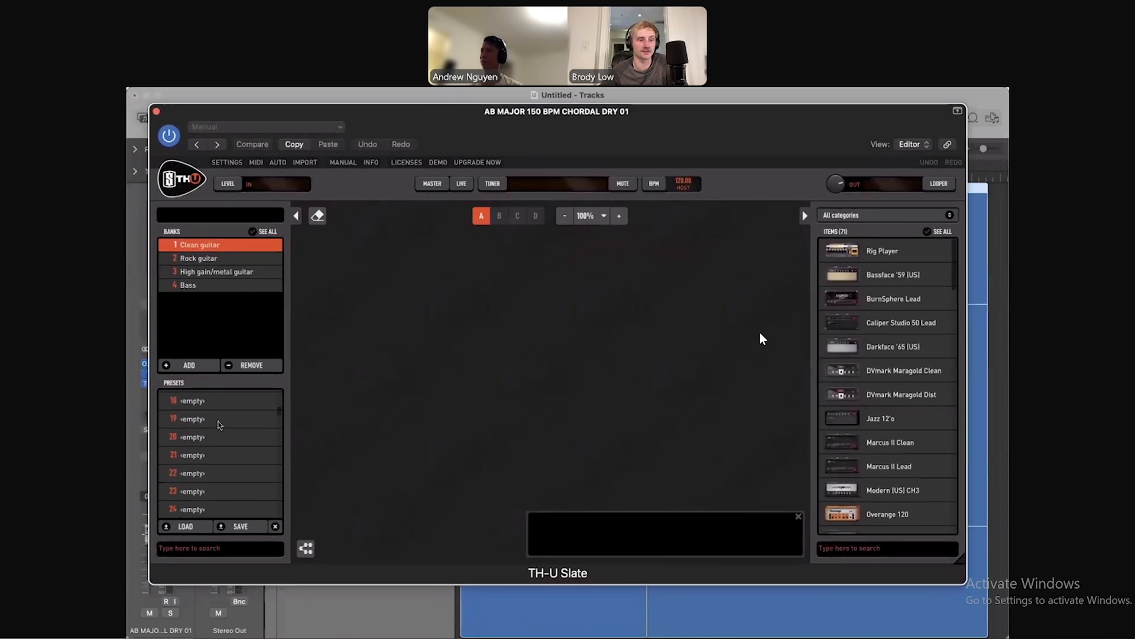
pyautogui.scroll(5, 216, 423)
pyautogui.scroll(-3, 225, 428)
pyautogui.scroll(-2, 249, 437)
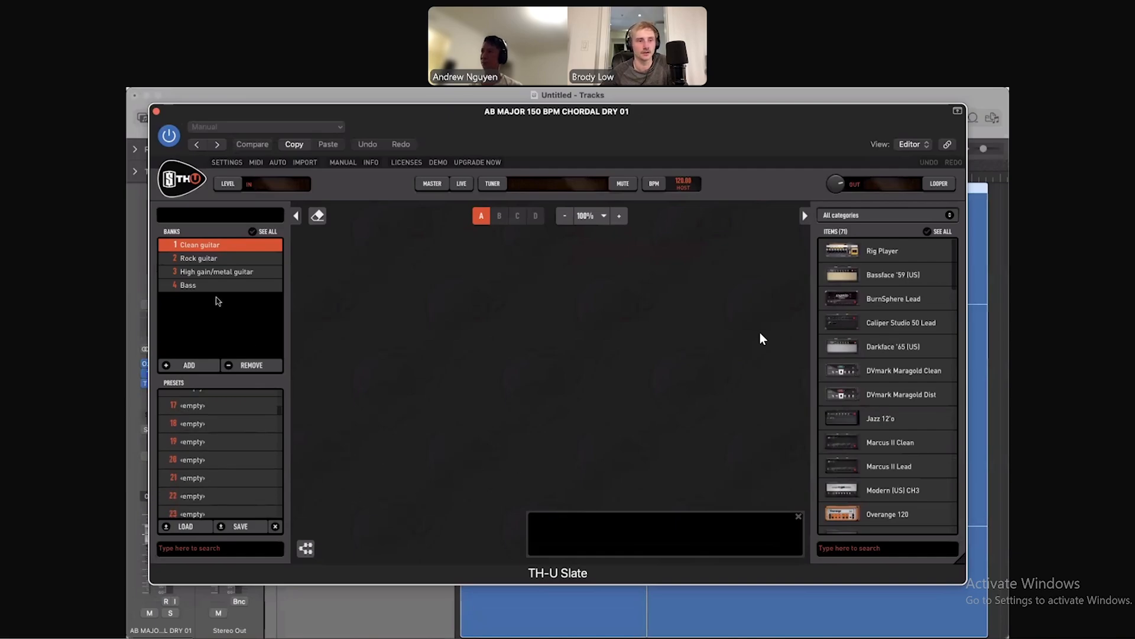
pyautogui.click(206, 259)
pyautogui.click(204, 272)
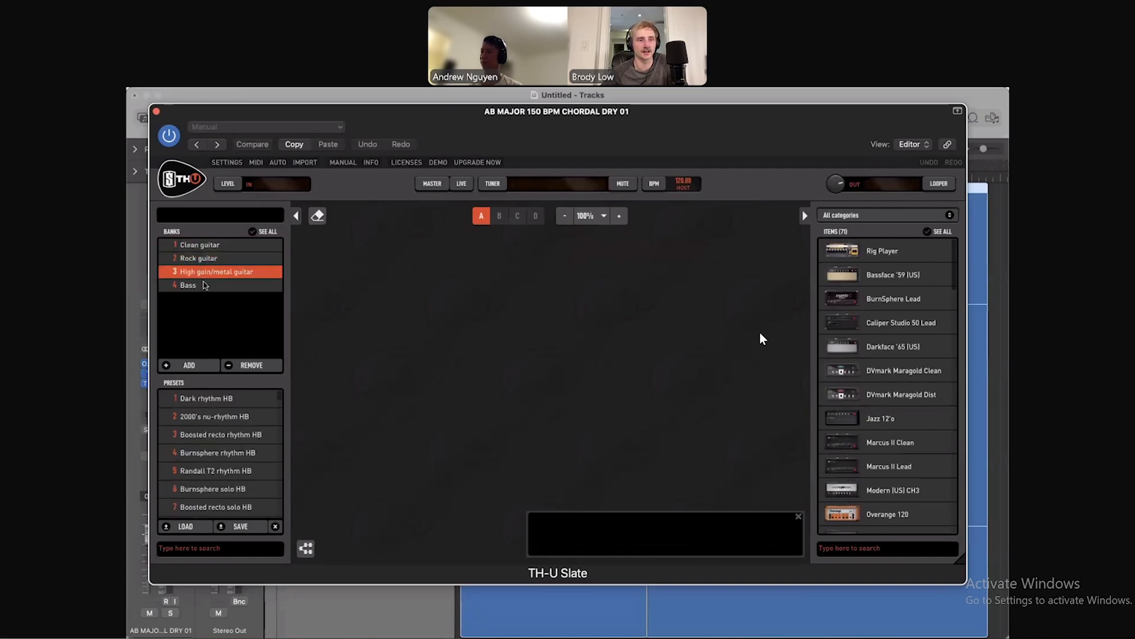
pyautogui.click(208, 260)
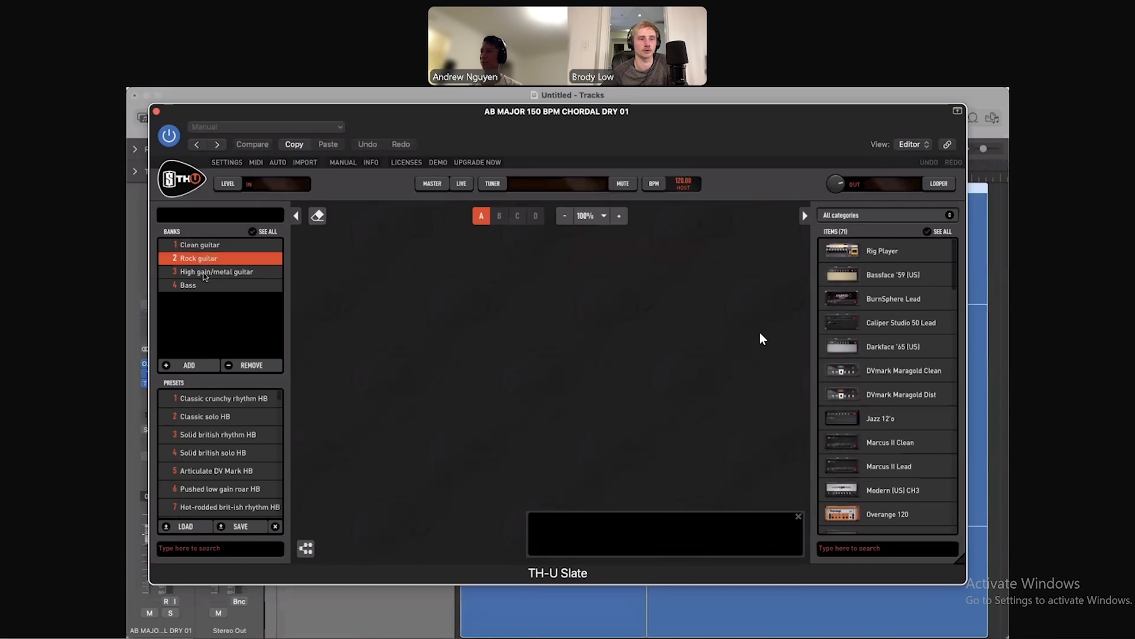
pyautogui.click(205, 275)
pyautogui.click(206, 287)
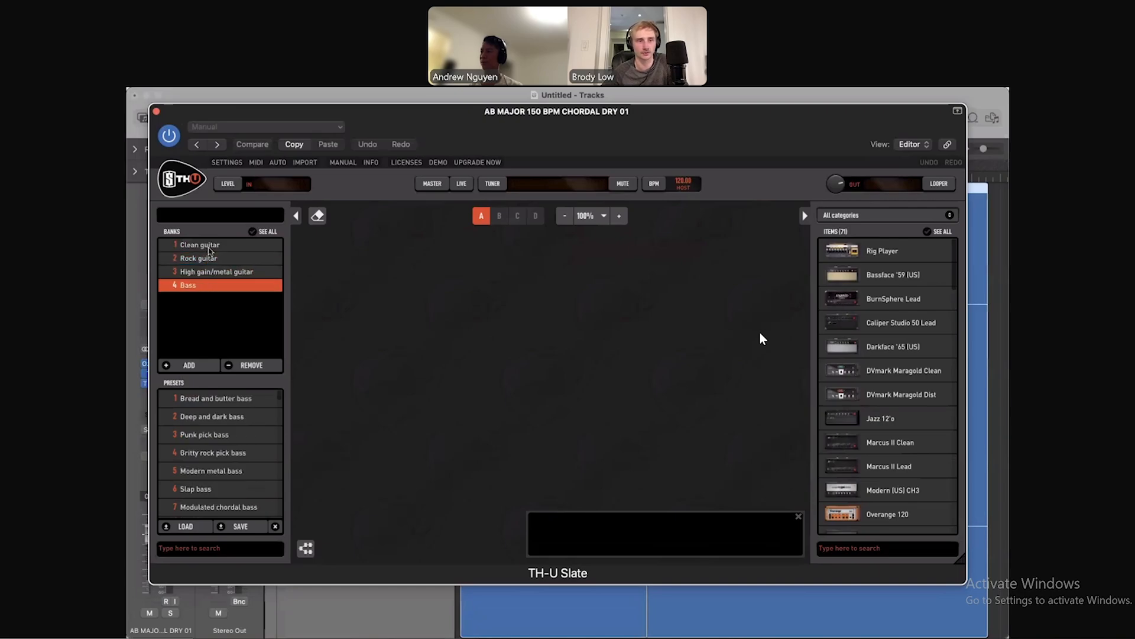
# Load the Super ambient dreamy SC preset from the Clean guitar bank
pyautogui.click(209, 248)
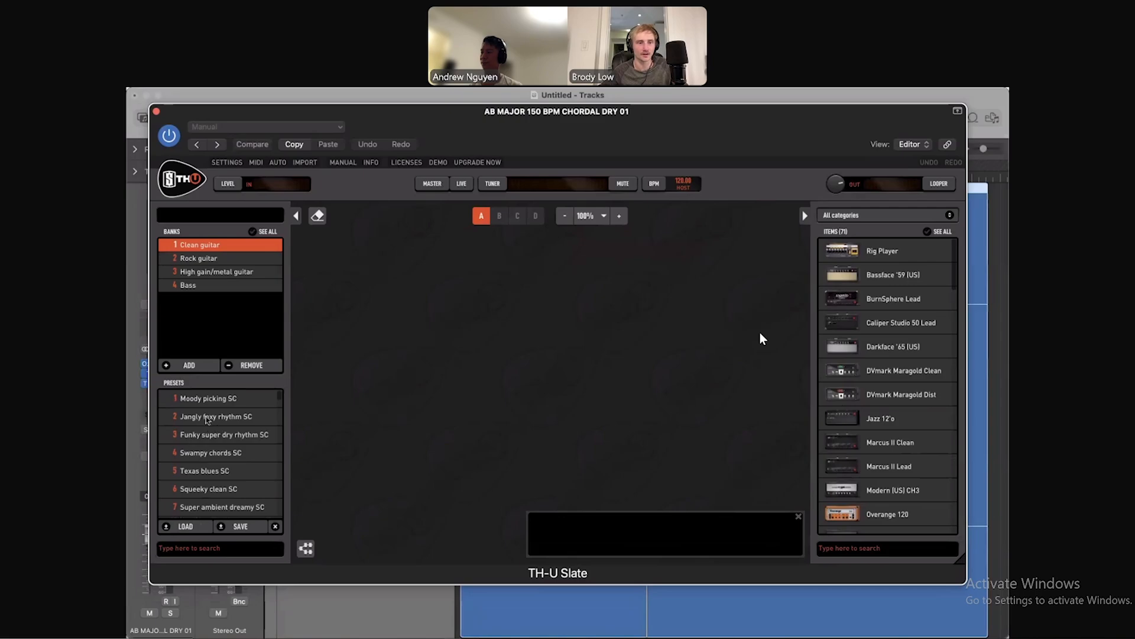
pyautogui.scroll(-4, 216, 414)
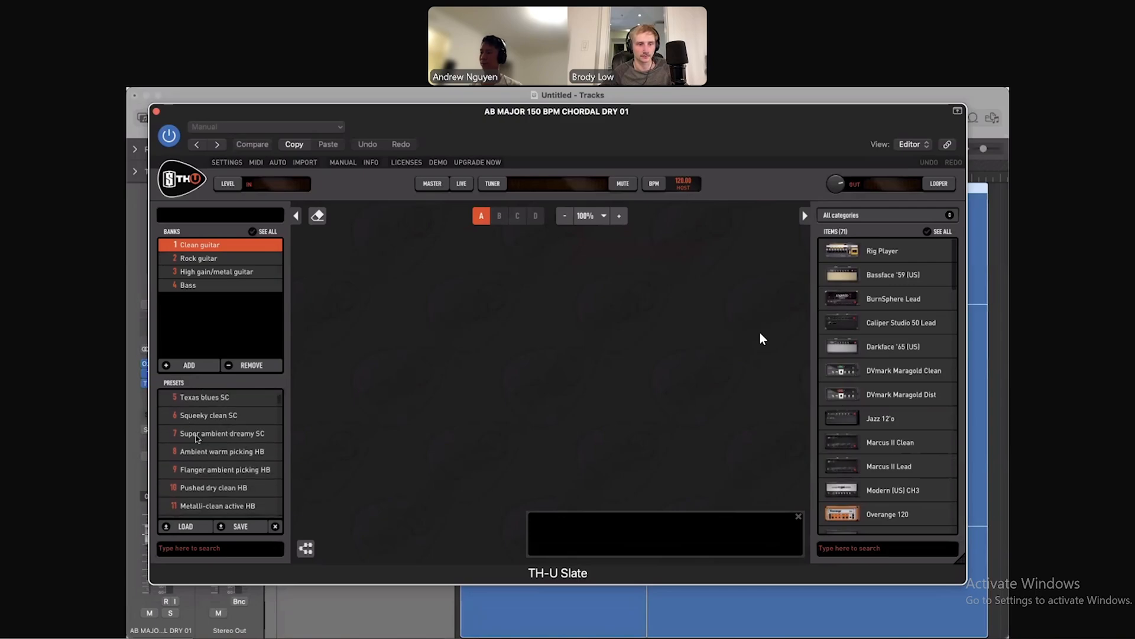
pyautogui.click(207, 438)
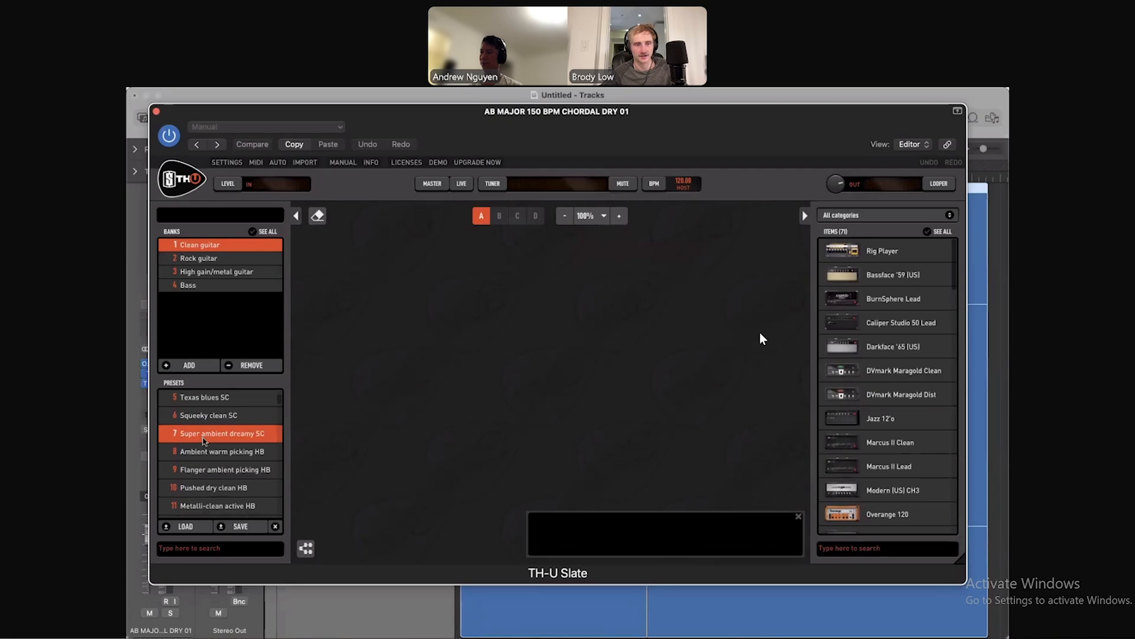
pyautogui.click(216, 456)
pyautogui.click(216, 439)
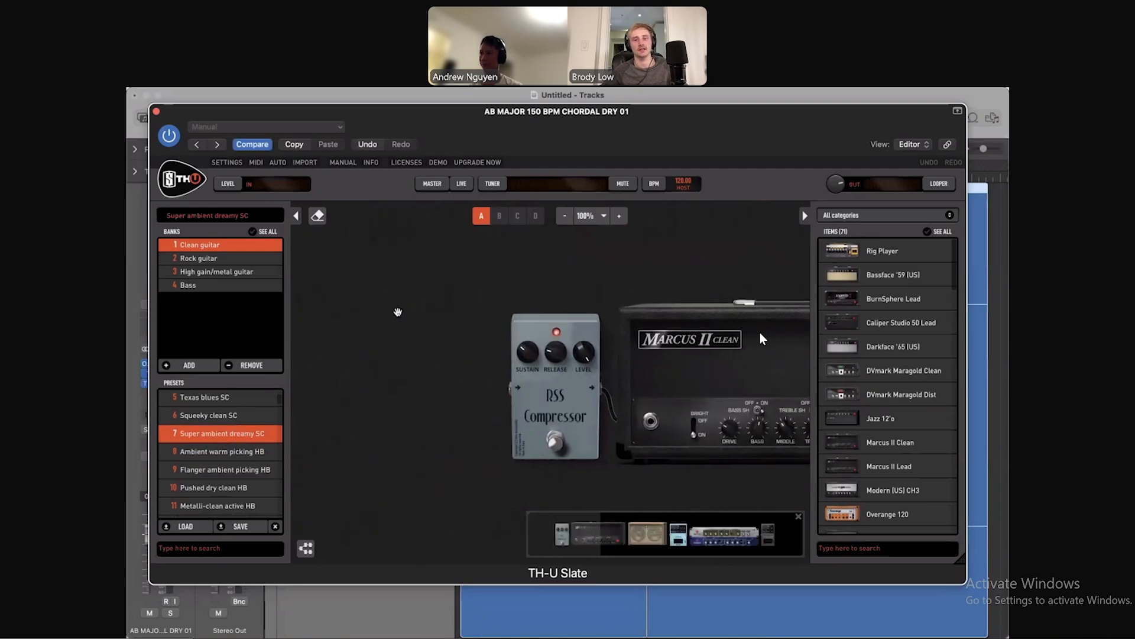
# Look over the loaded preset's whole signal chain, from the RSS Compressor pedal through to the D-Reverb pedal
pyautogui.hscroll(12, 535, 363)
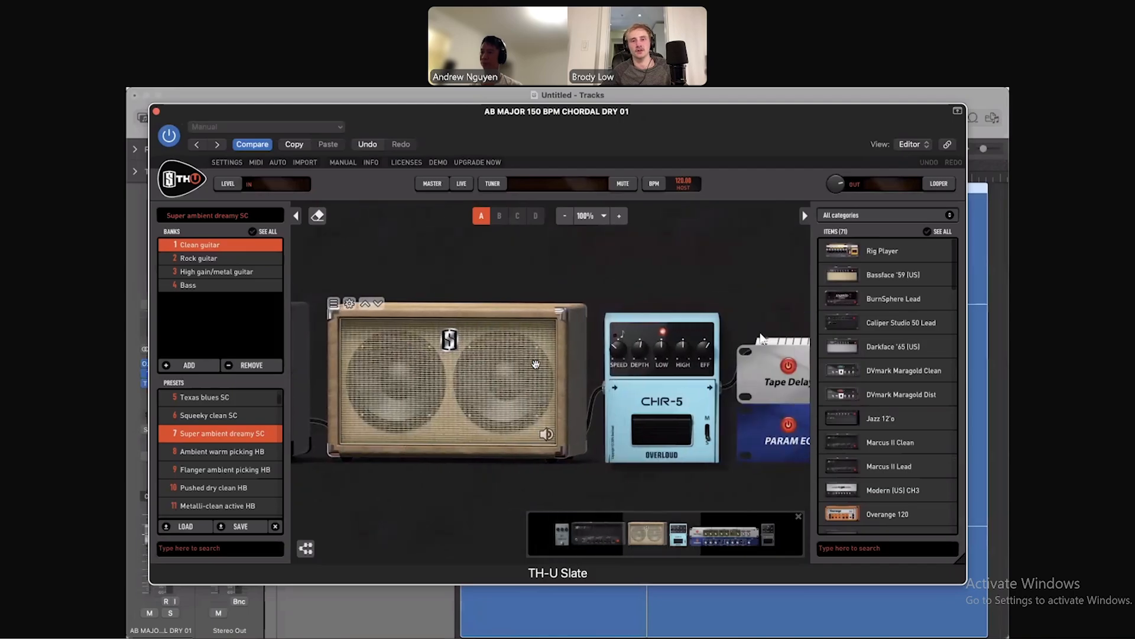
pyautogui.hscroll(5, 535, 363)
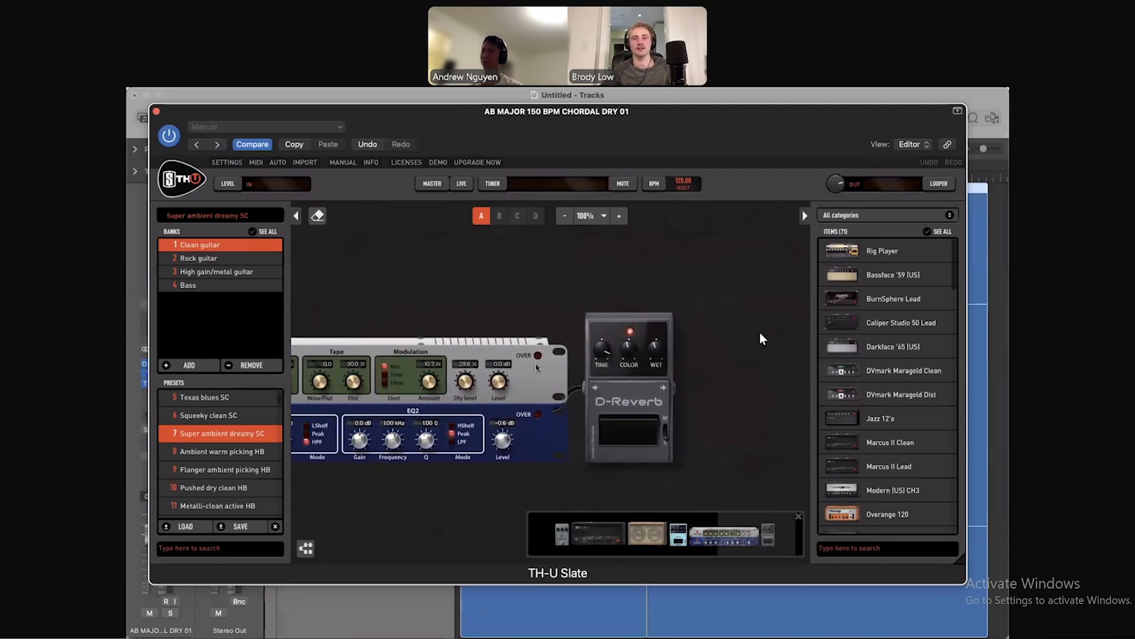
pyautogui.moveTo(580, 136)
pyautogui.mouseDown()
pyautogui.moveTo(516, 132)
pyautogui.moveTo(561, 163)
pyautogui.moveTo(571, 300)
pyautogui.moveTo(587, 142)
pyautogui.mouseUp()
pyautogui.hscroll(-10, 444, 390)
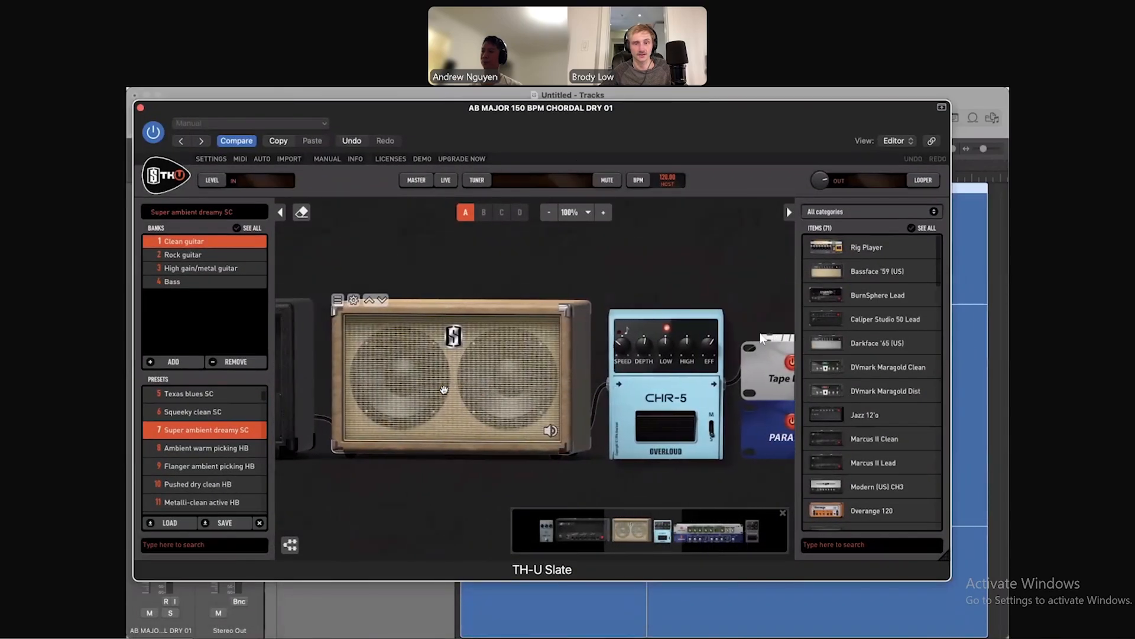
pyautogui.hscroll(20, 444, 389)
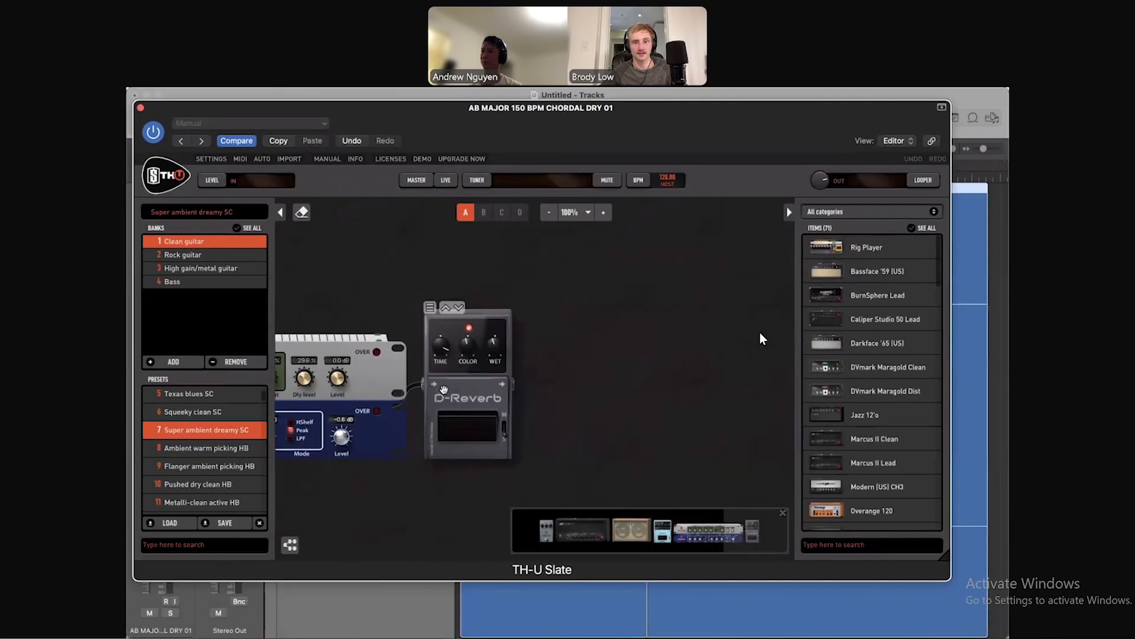
pyautogui.hscroll(-10, 444, 389)
pyautogui.hscroll(-10, 444, 389)
pyautogui.hscroll(5, 444, 389)
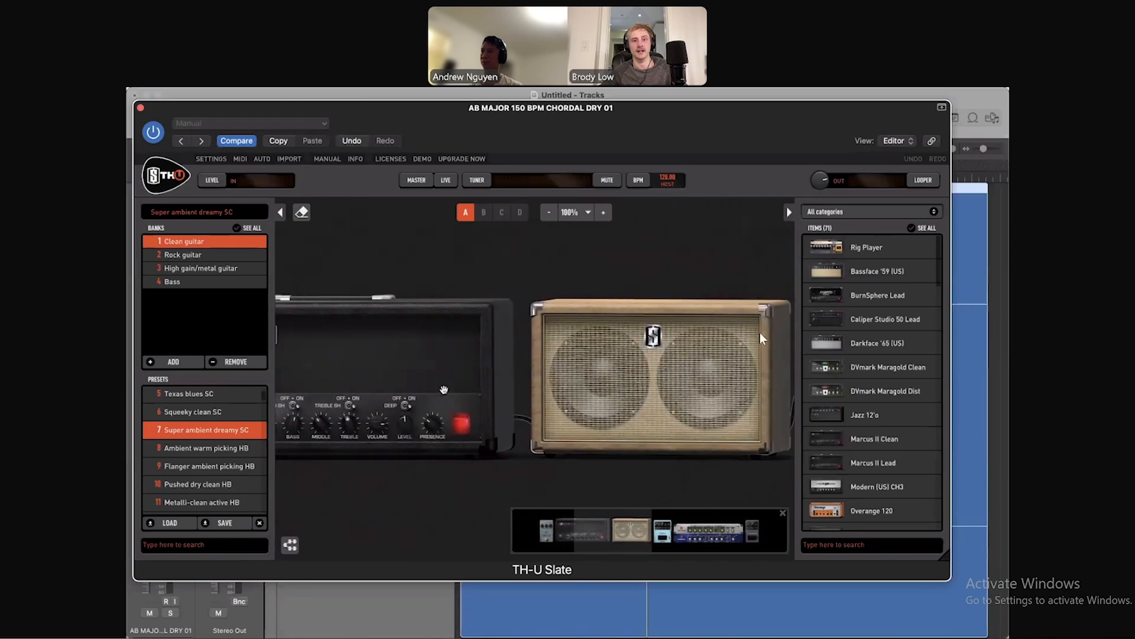
pyautogui.hscroll(-5, 444, 389)
pyautogui.hscroll(5, 444, 390)
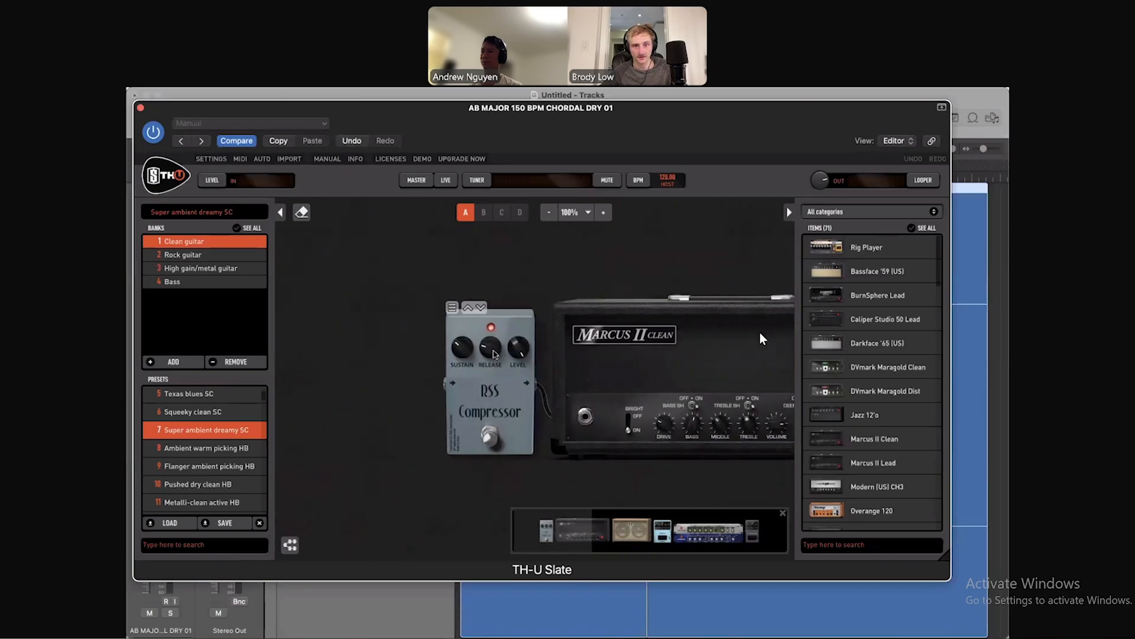
# Examine each unit in chain order: Marcus II Clean amp, speaker cabinet, CHR-5 pedal, Tape Delay, Param EQ and D-Reverb
pyautogui.hscroll(10, 691, 373)
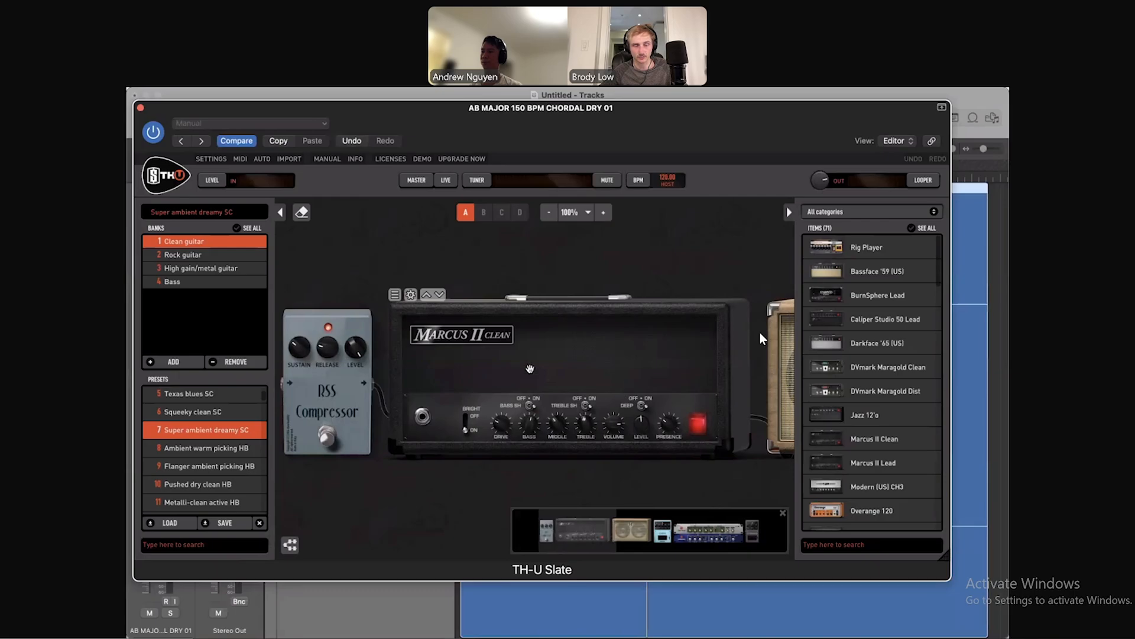
pyautogui.hscroll(20, 522, 368)
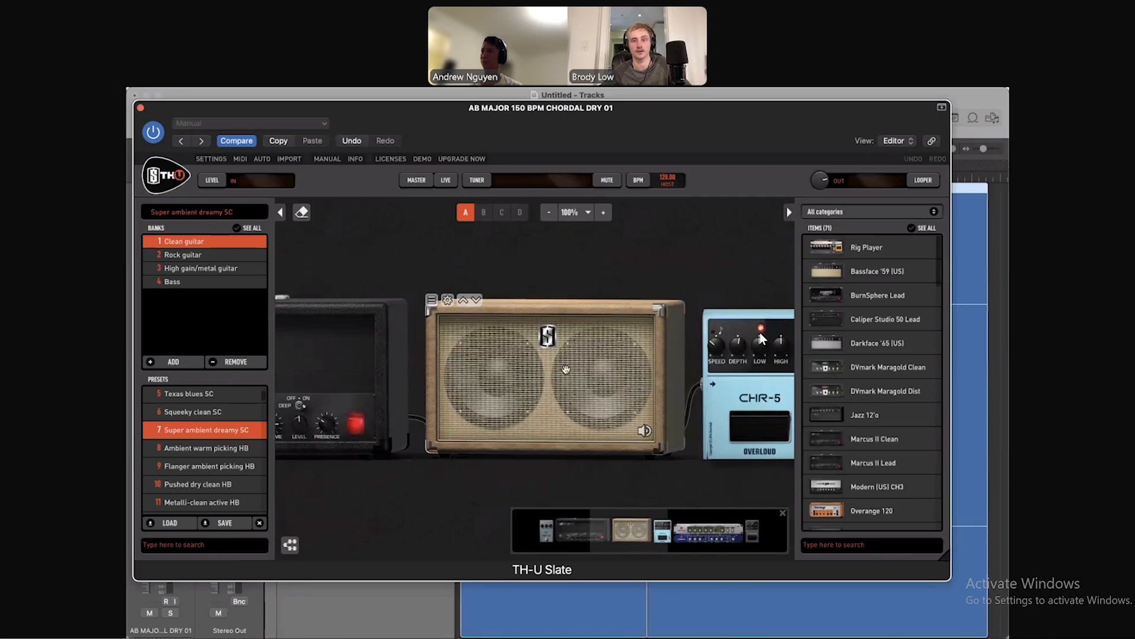
pyautogui.hscroll(13, 566, 304)
pyautogui.hscroll(2, 594, 387)
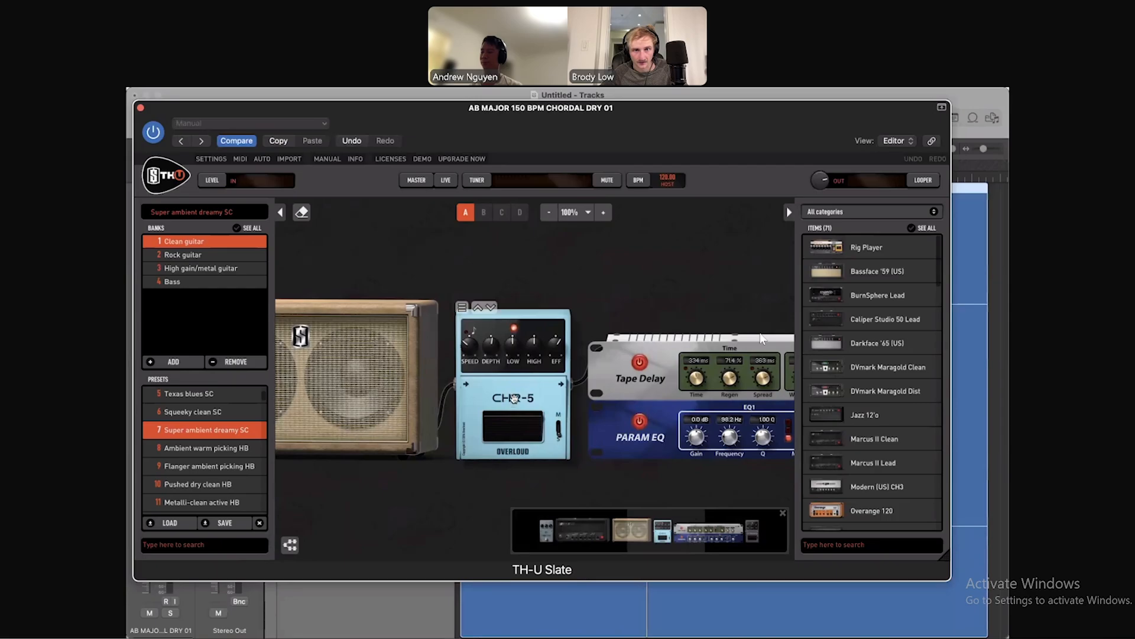
pyautogui.hscroll(-1, 514, 397)
pyautogui.hscroll(2, 514, 398)
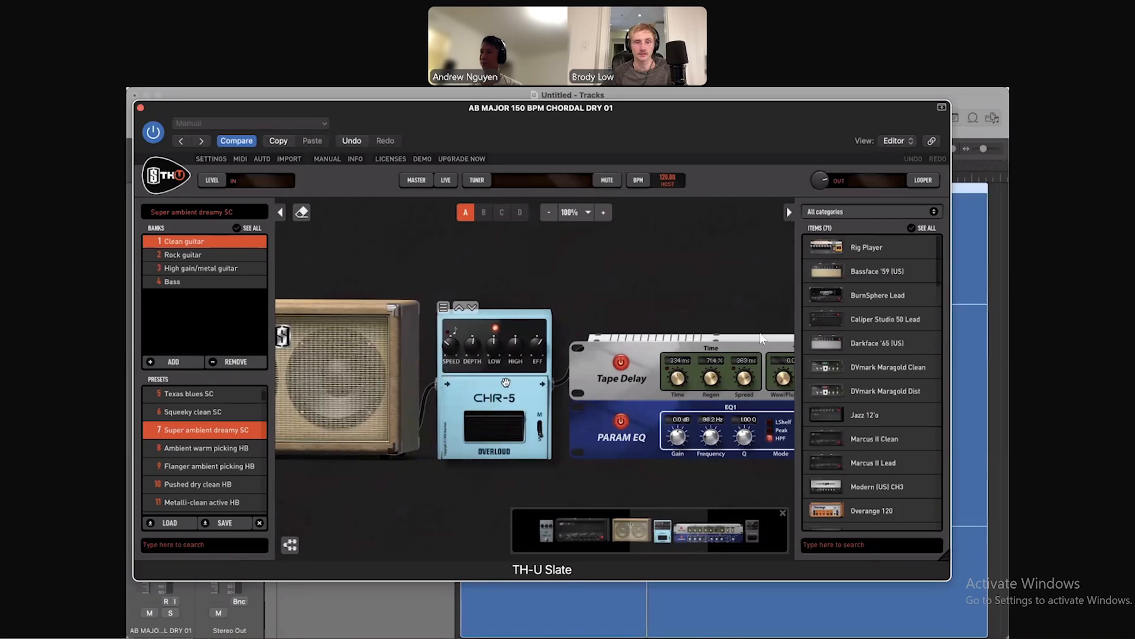
pyautogui.hscroll(5, 487, 389)
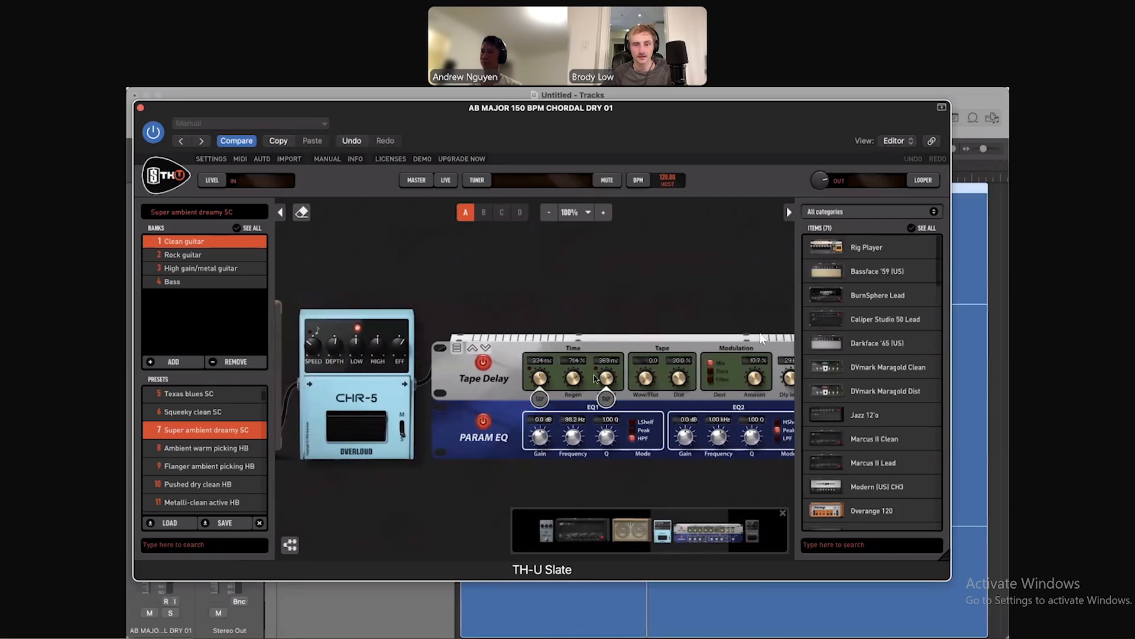
pyautogui.hscroll(2, 491, 433)
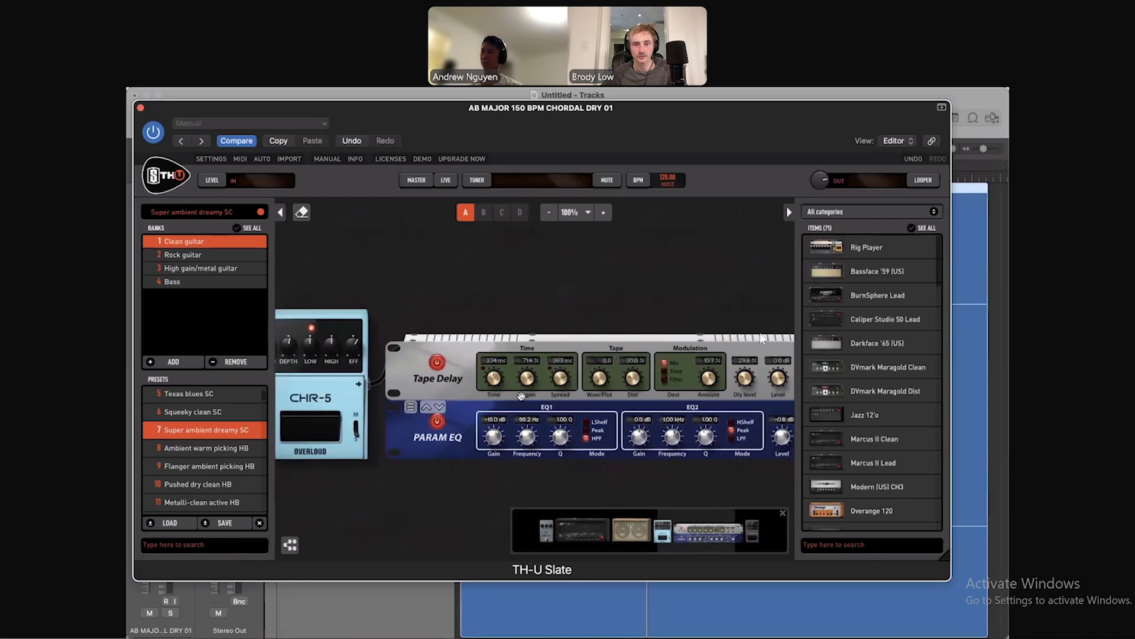
pyautogui.hscroll(8, 558, 317)
pyautogui.moveTo(631, 396)
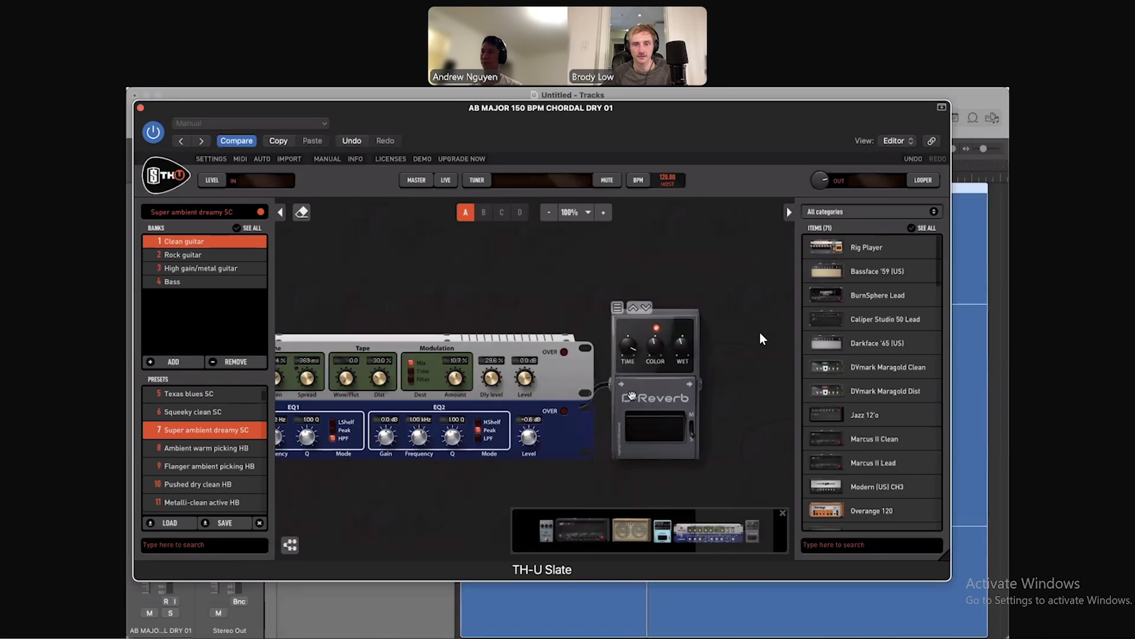
pyautogui.hscroll(-5, 604, 386)
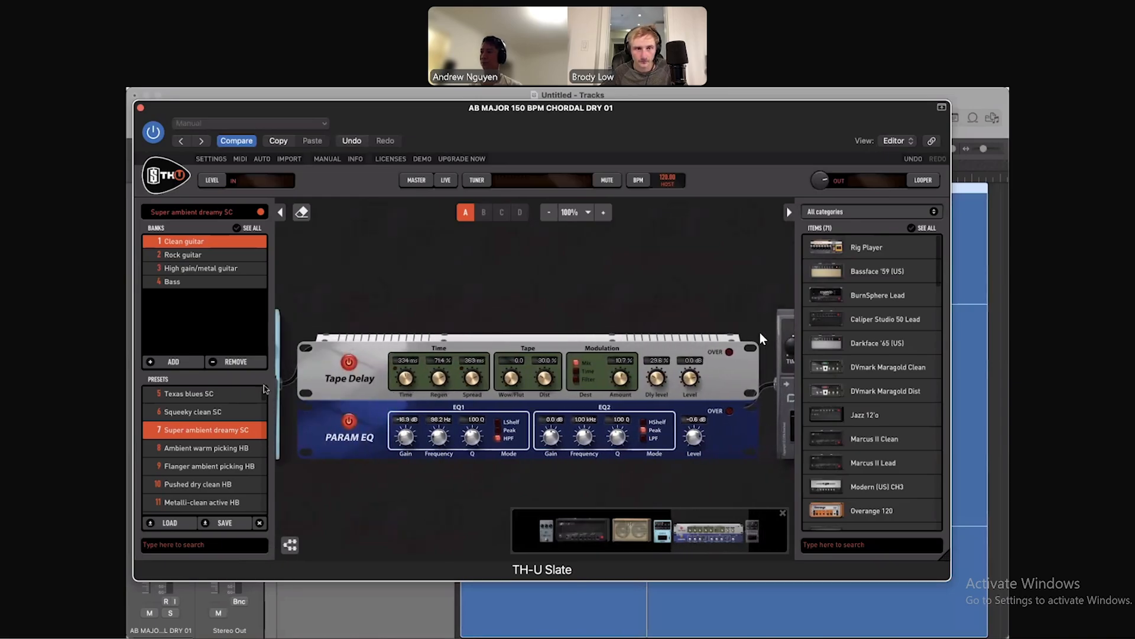
# Discard the unsaved preset changes and reload the Super ambient dreamy SC preset
pyautogui.click(230, 447)
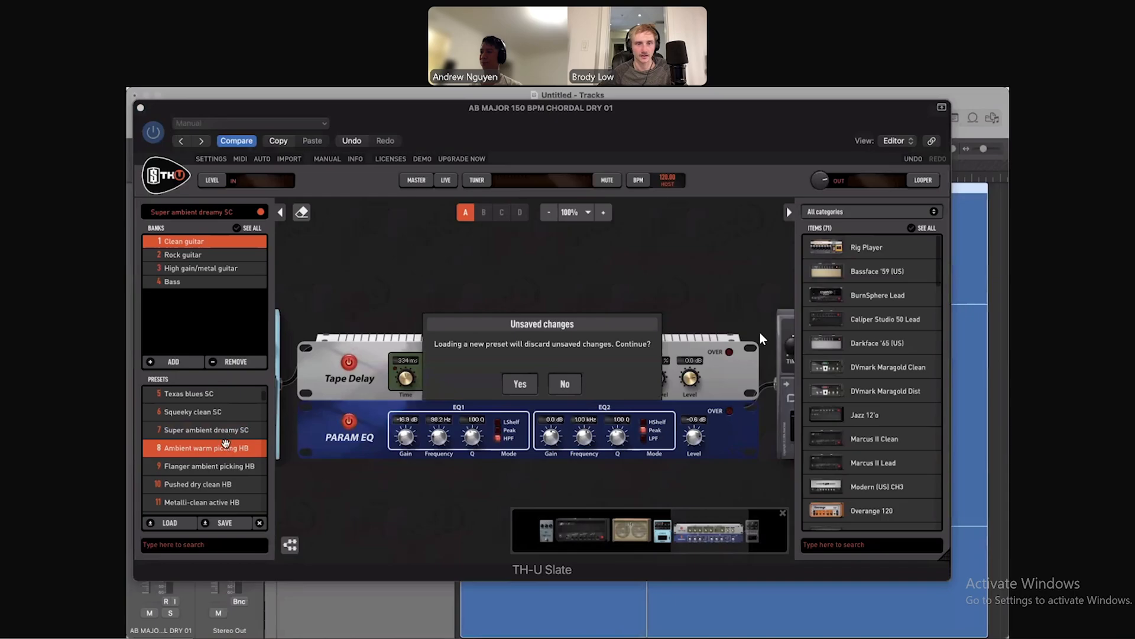
pyautogui.click(519, 388)
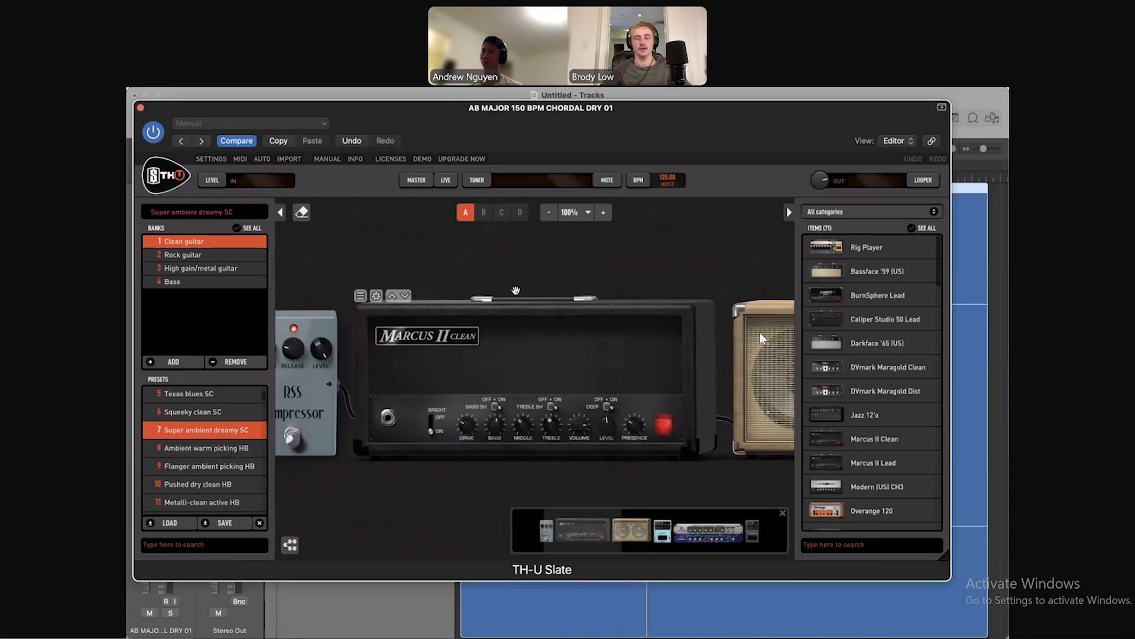
pyautogui.click(760, 339)
# Play the chordal loop from bar 1 to hear it through the Super ambient dreamy SC preset, and stop playback
pyautogui.moveTo(348, 126); pyautogui.dragTo(401, 414)
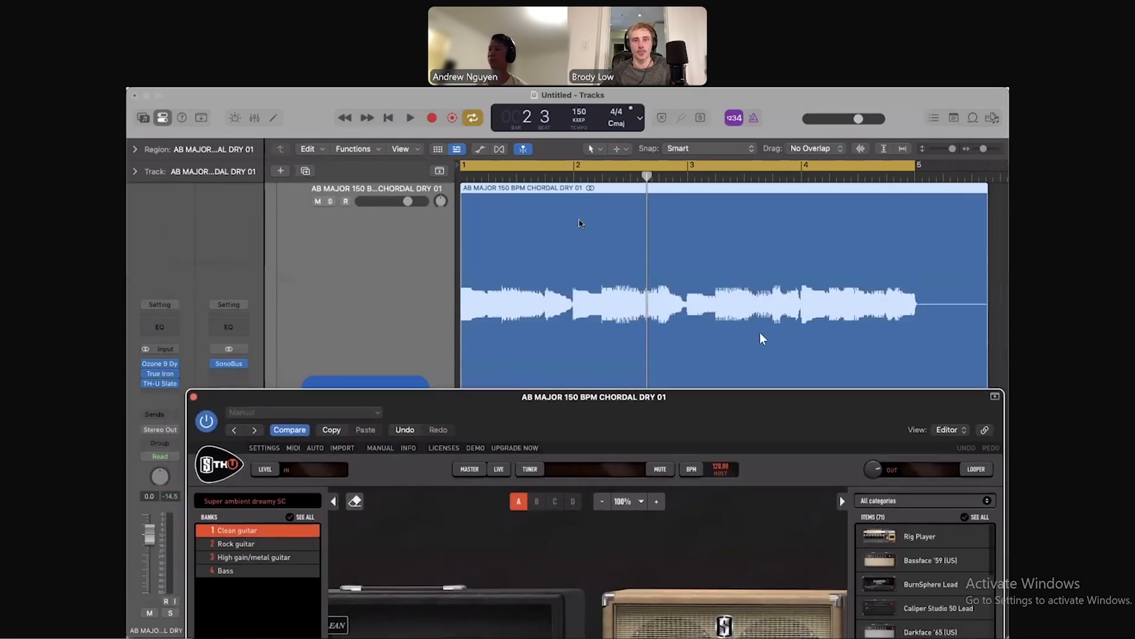
pyautogui.click(492, 179)
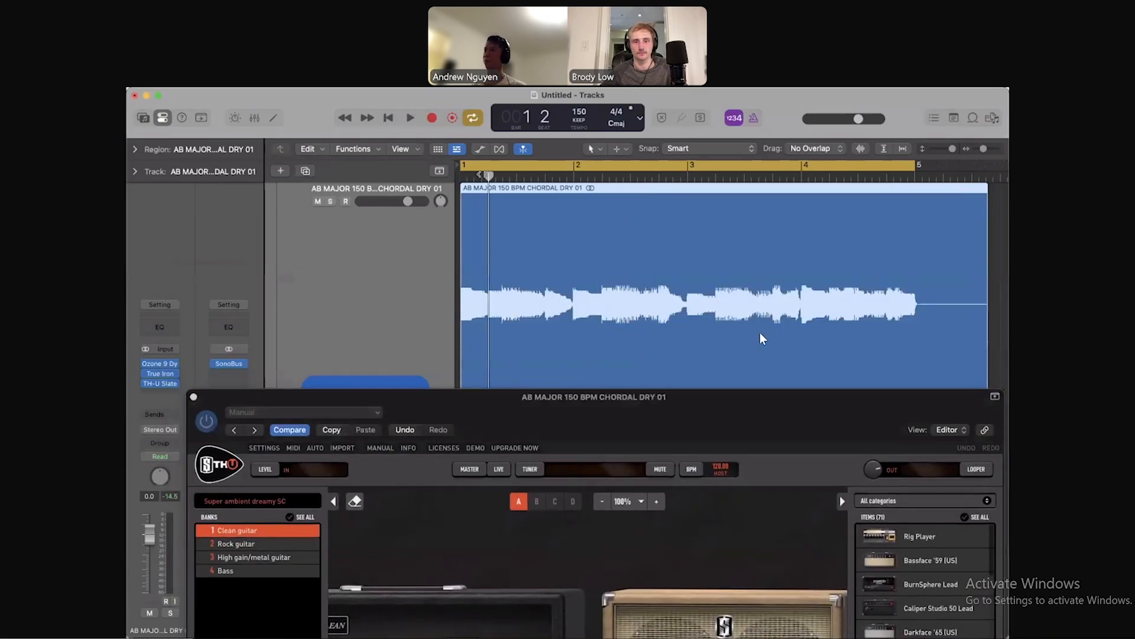
pyautogui.moveTo(483, 175); pyautogui.dragTo(454, 178)
pyautogui.press('space')
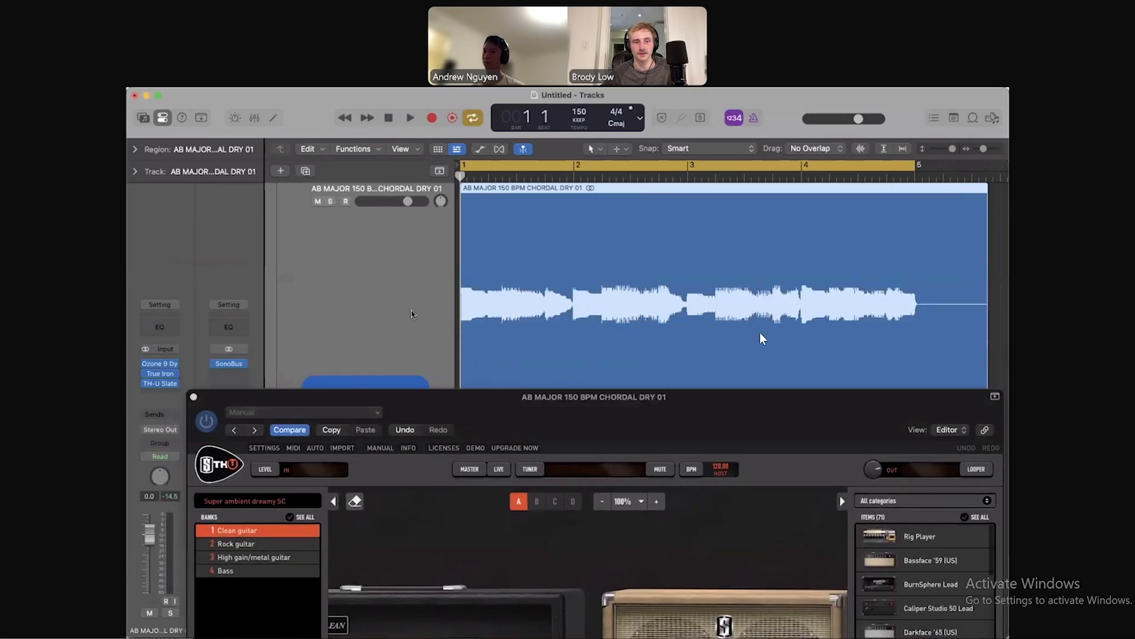
pyautogui.moveTo(556, 405); pyautogui.dragTo(497, 221)
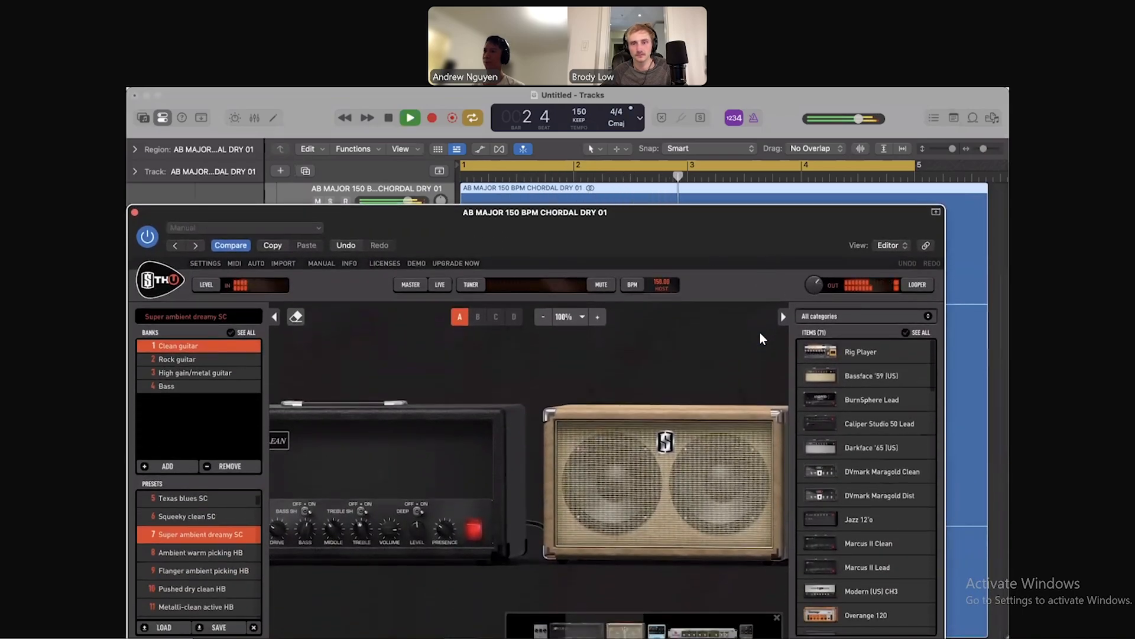
pyautogui.moveTo(709, 239); pyautogui.dragTo(733, 169)
pyautogui.press('space')
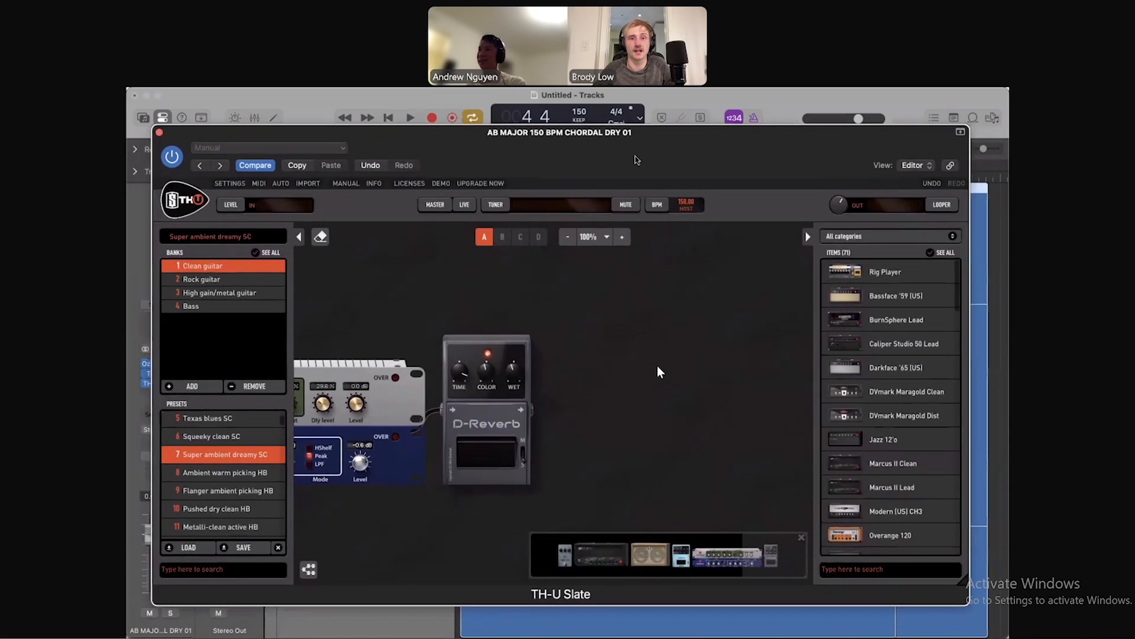
# Play the loop and switch off the Tape Delay unit in the preset's chain
pyautogui.moveTo(635, 156); pyautogui.dragTo(684, 146)
pyautogui.hscroll(-6, 574, 319)
pyautogui.press('space')
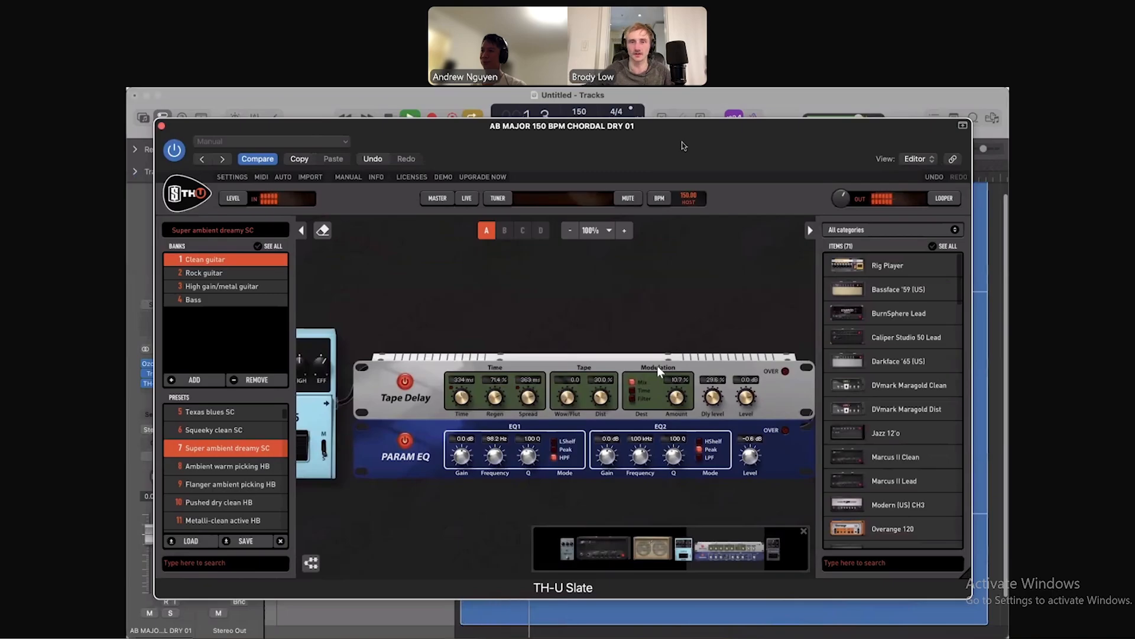
pyautogui.moveTo(676, 145); pyautogui.dragTo(682, 134)
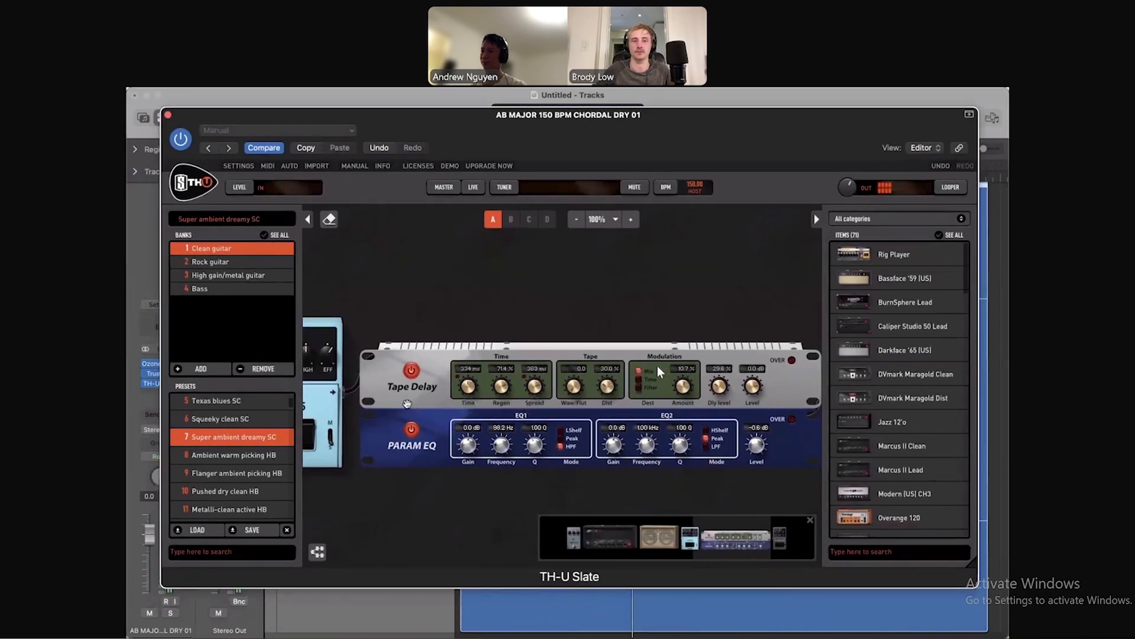
pyautogui.click(412, 373)
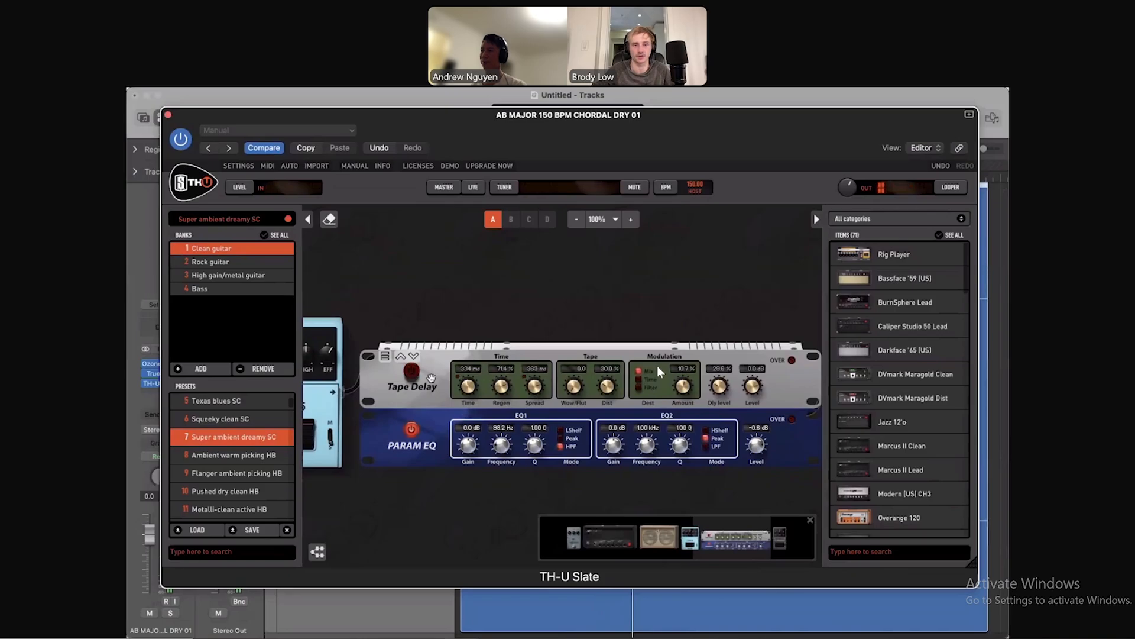
# Switch off the D-Reverb pedal at the end of the chain and listen to the loop without delay and reverb
pyautogui.hscroll(3, 431, 377)
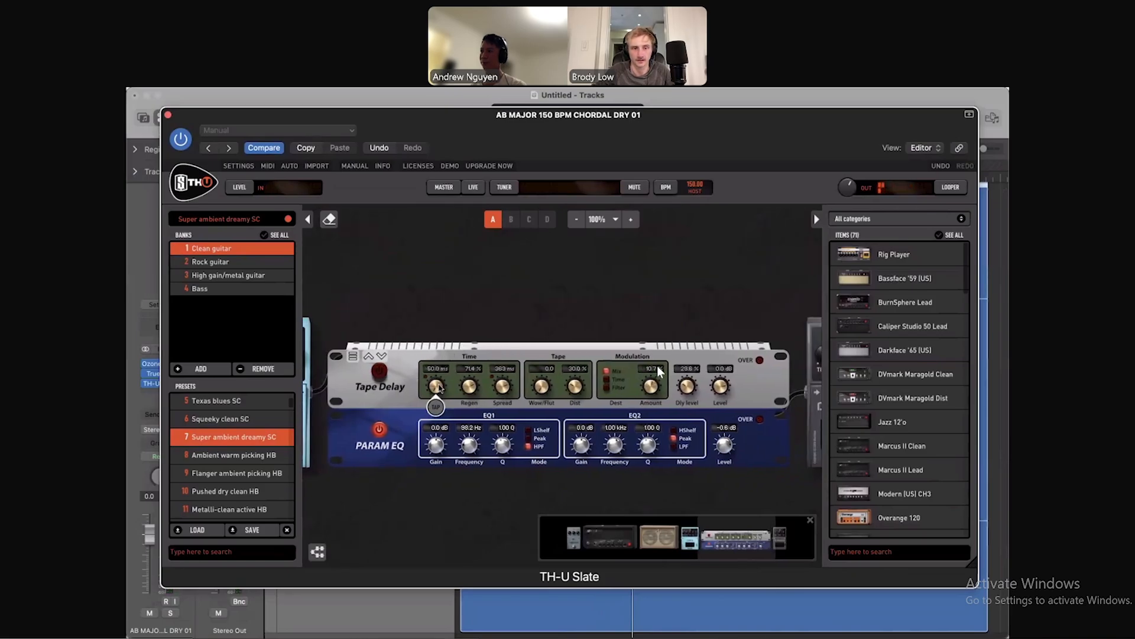
pyautogui.hscroll(10, 598, 305)
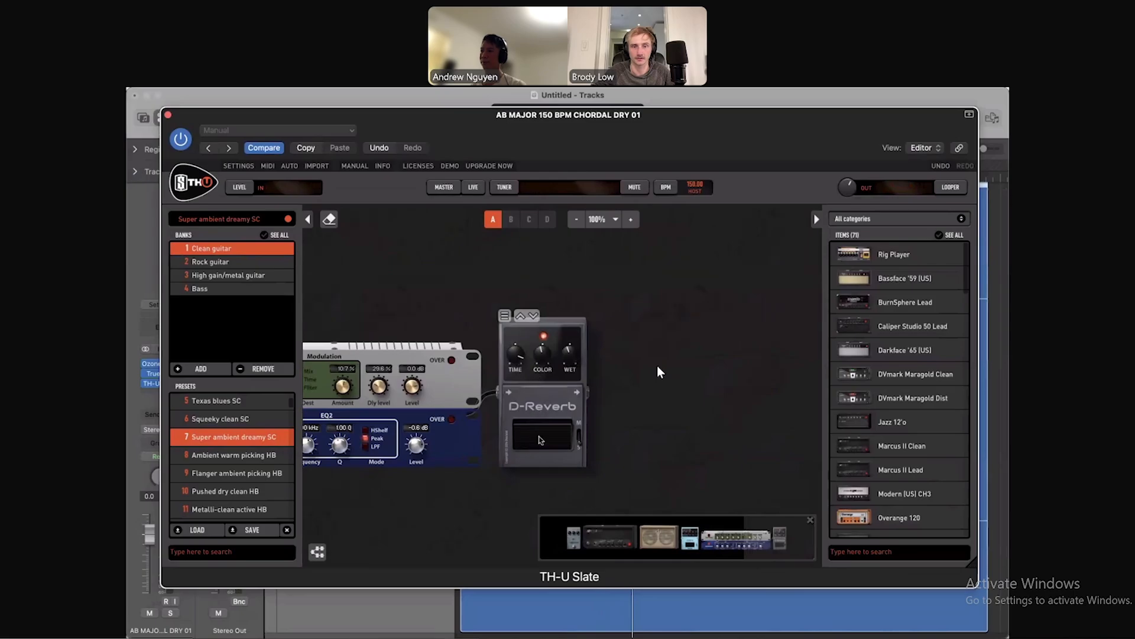
pyautogui.hscroll(-7, 530, 299)
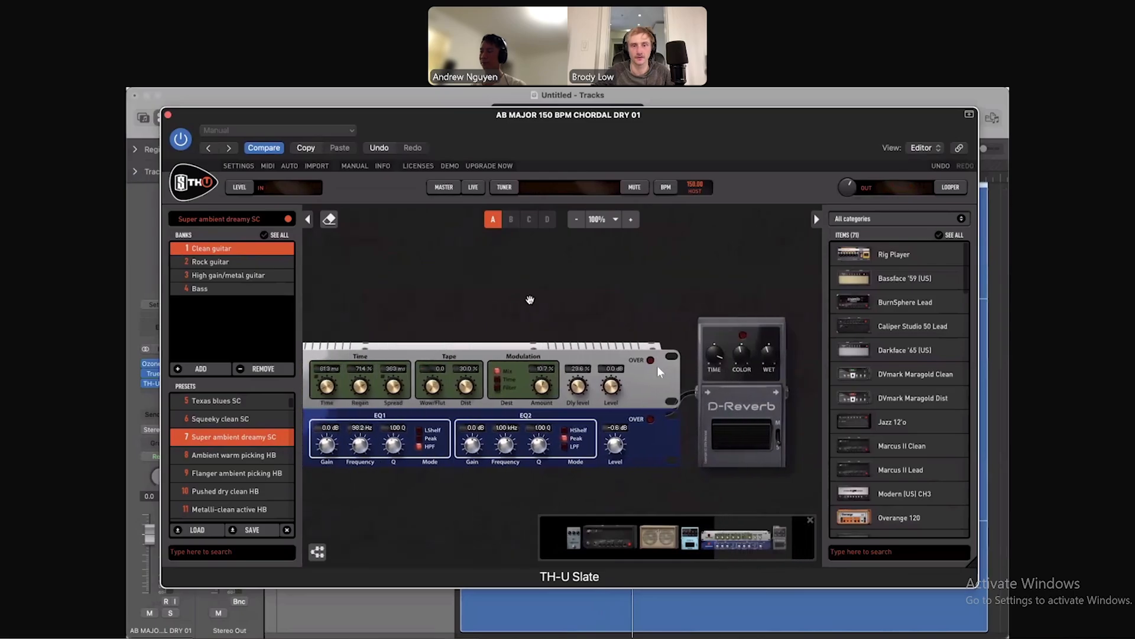
pyautogui.press('space')
pyautogui.moveTo(593, 150)
pyautogui.mouseDown()
pyautogui.moveTo(581, 147)
pyautogui.moveTo(587, 157)
pyautogui.mouseUp()
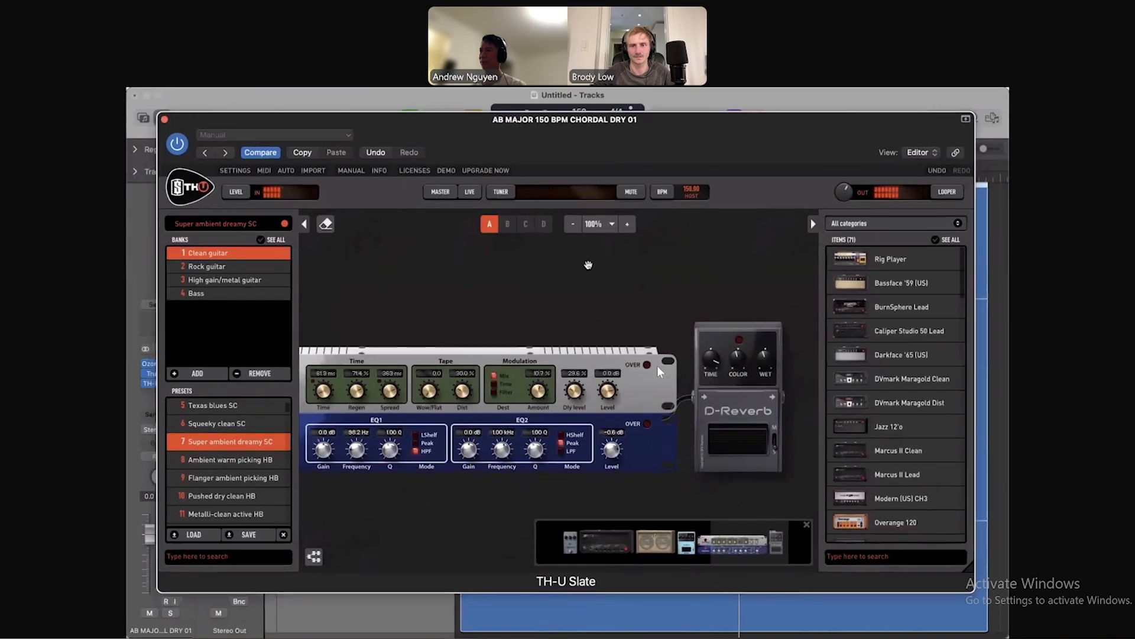
# Play the loop while toggling the RSS Compressor pedal to hear its effect, and nudge up its Level
pyautogui.hscroll(-6, 596, 258)
pyautogui.press('space')
pyautogui.moveTo(589, 152); pyautogui.dragTo(629, 152)
pyautogui.hscroll(-10, 495, 320)
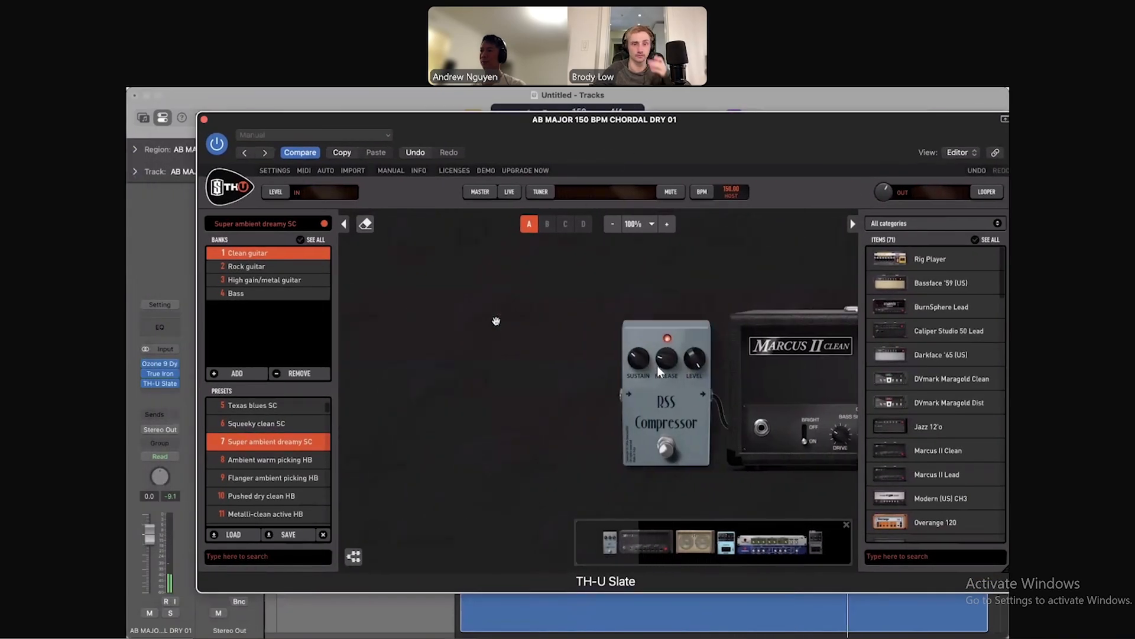
pyautogui.press('space')
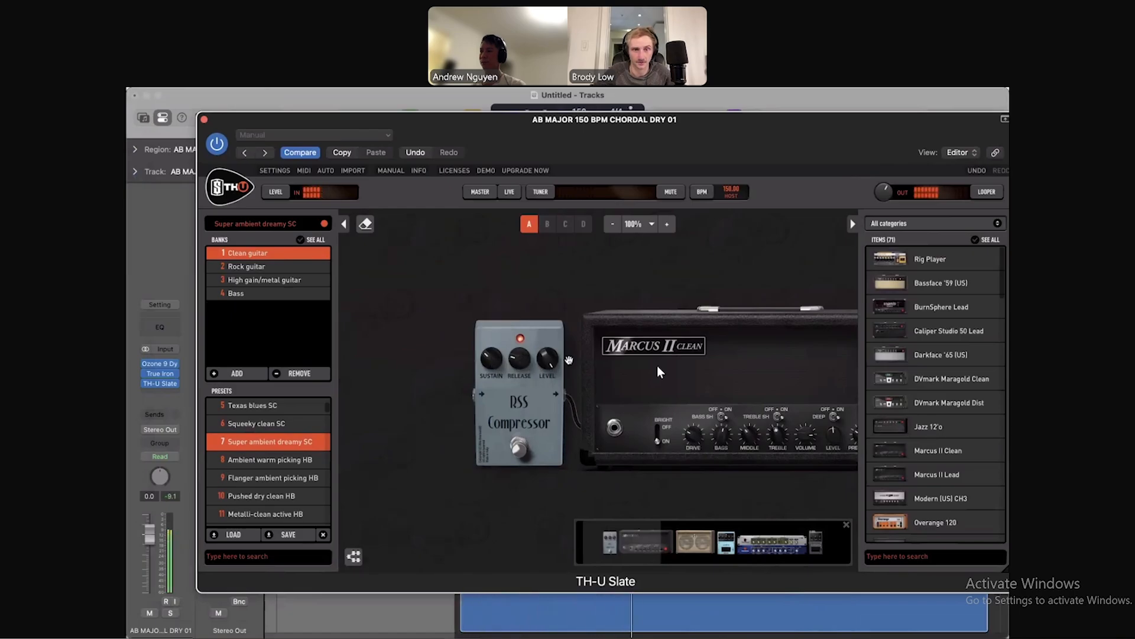
pyautogui.click(519, 451)
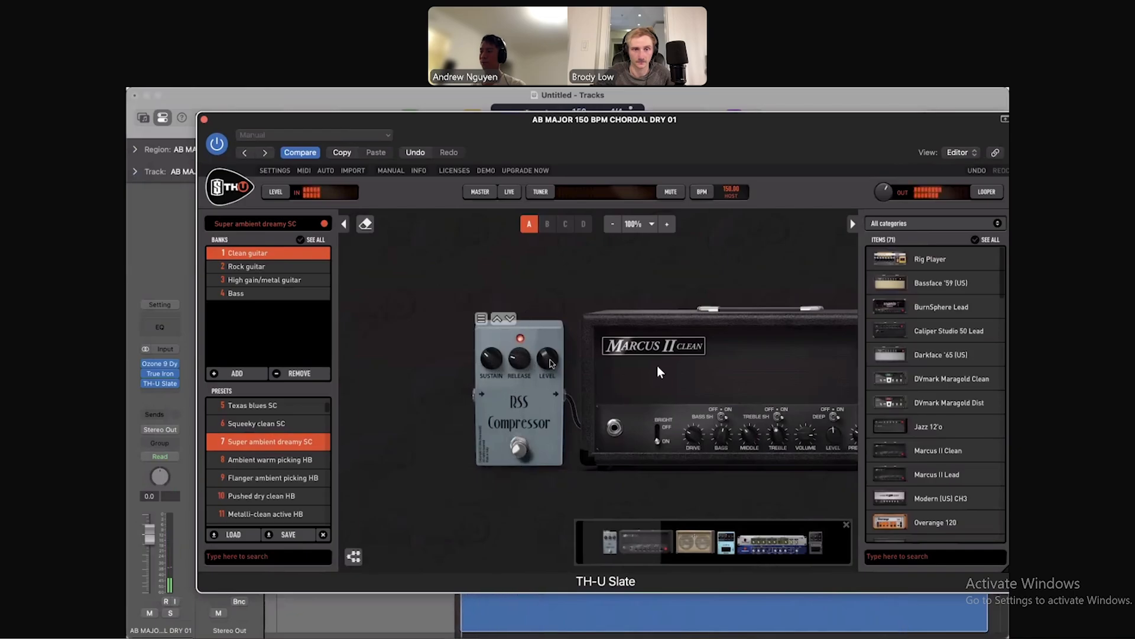
pyautogui.moveTo(547, 360)
pyautogui.mouseDown()
pyautogui.moveTo(547, 414)
pyautogui.moveTo(547, 354)
pyautogui.mouseUp()
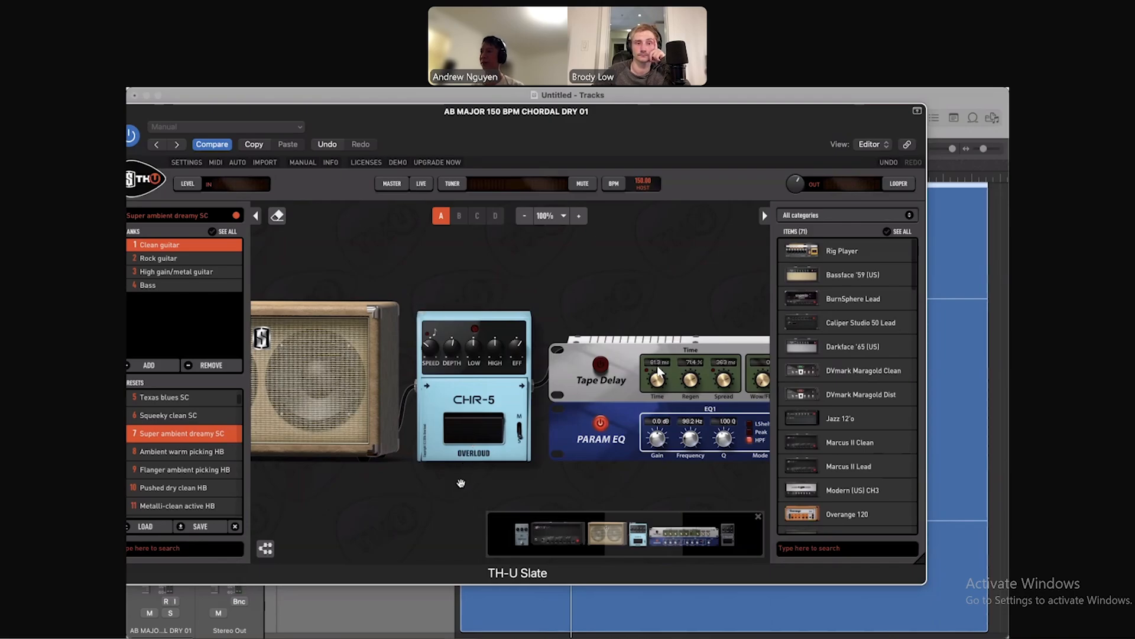
# Look over the chain's Marcus II Clean amp, speaker cabinet, CHR-5, Tape Delay, Param EQ and D-Reverb
pyautogui.hscroll(-6, 463, 482)
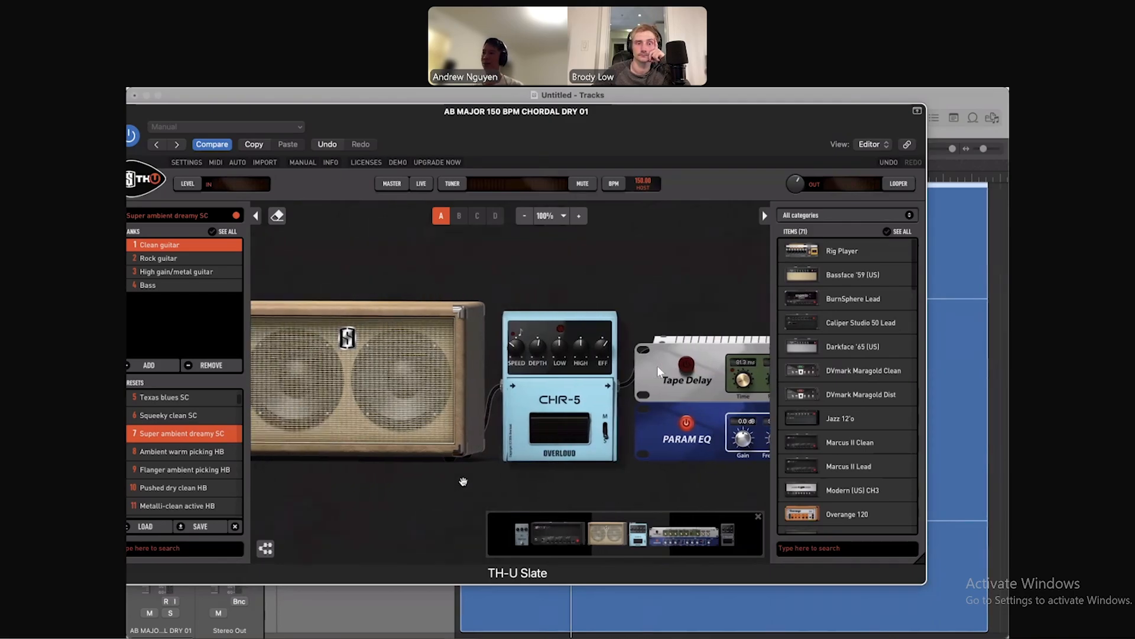
pyautogui.hscroll(-1, 463, 482)
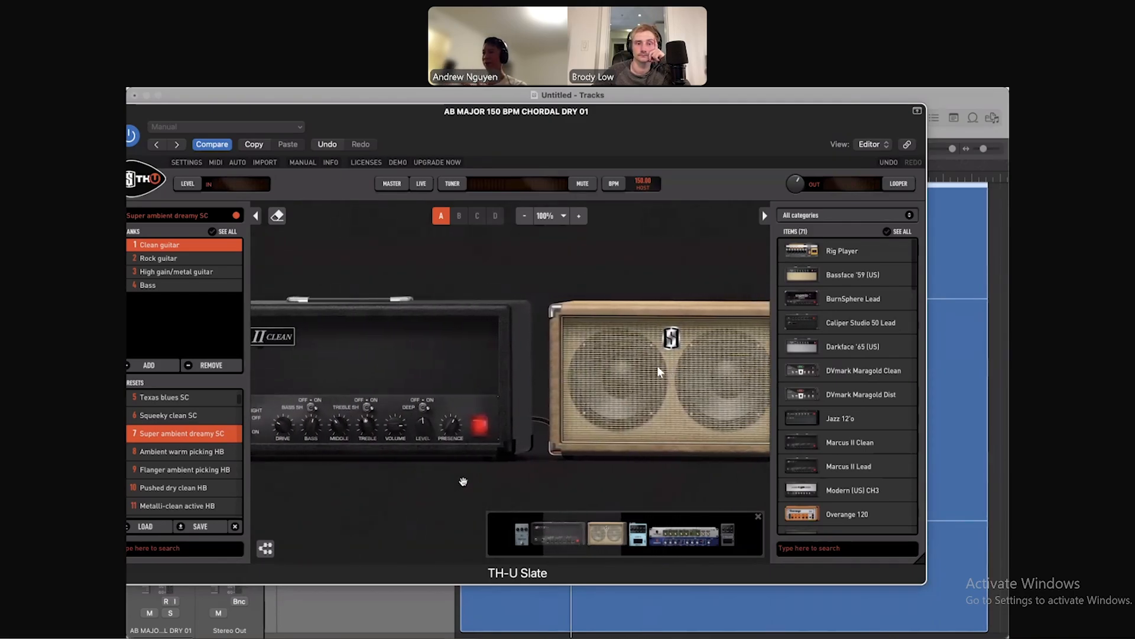
pyautogui.hscroll(6, 463, 482)
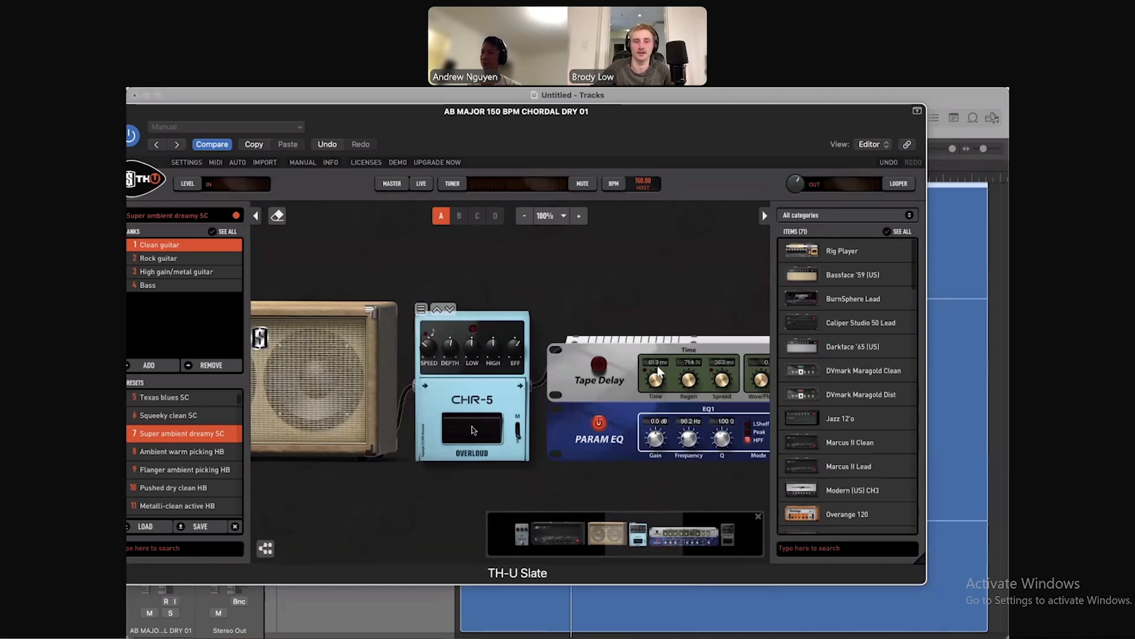
pyautogui.hscroll(10, 631, 288)
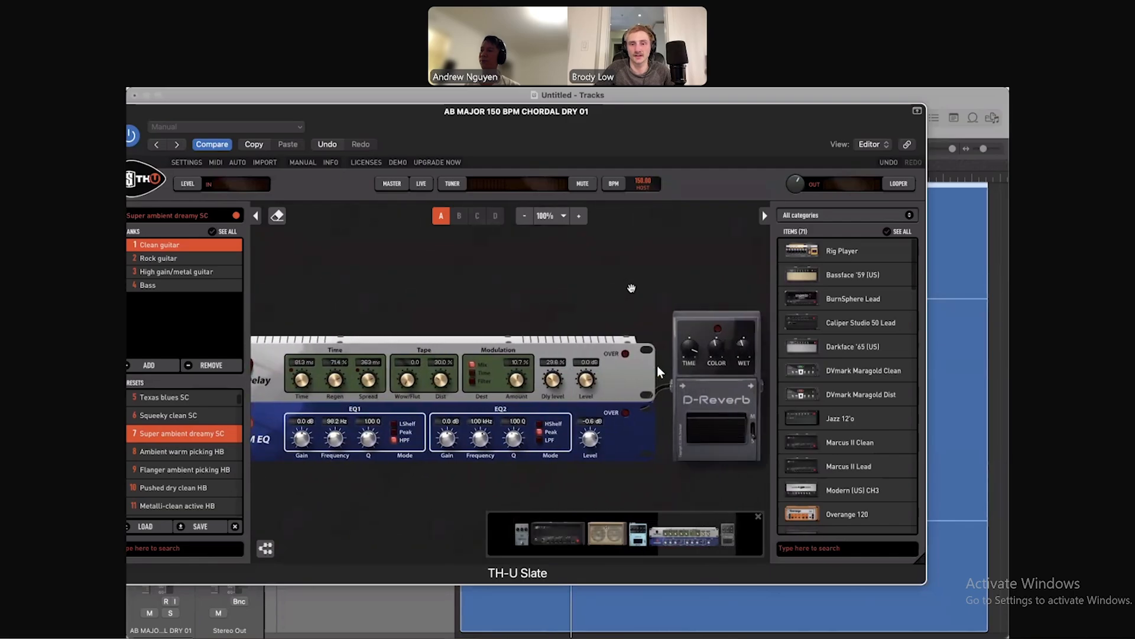
pyautogui.hscroll(2, 631, 288)
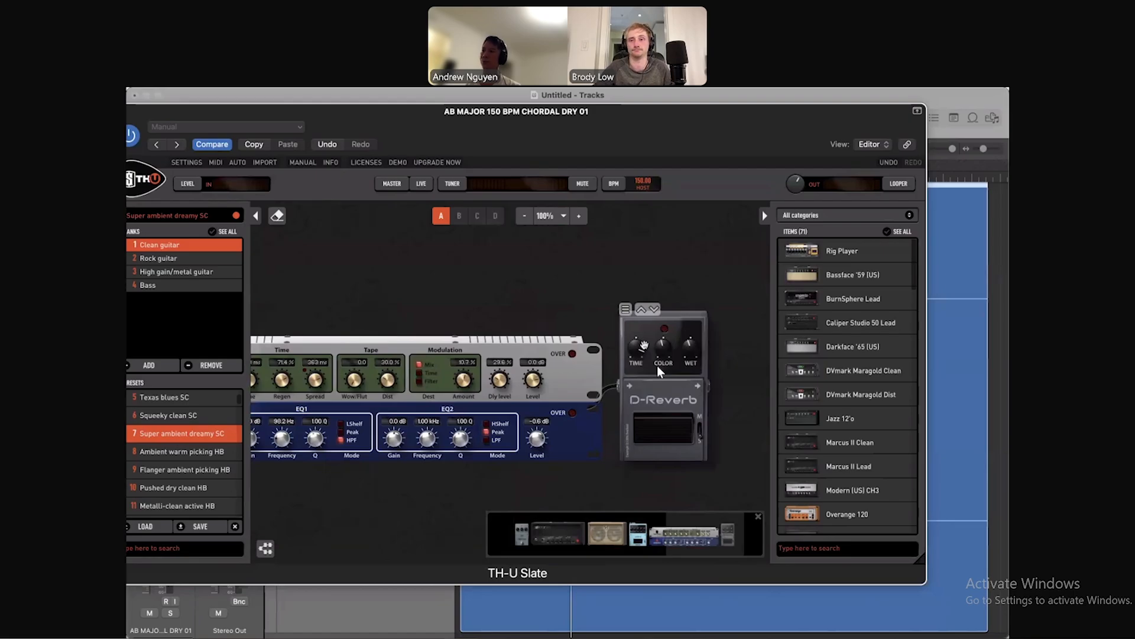
pyautogui.hscroll(-10, 598, 310)
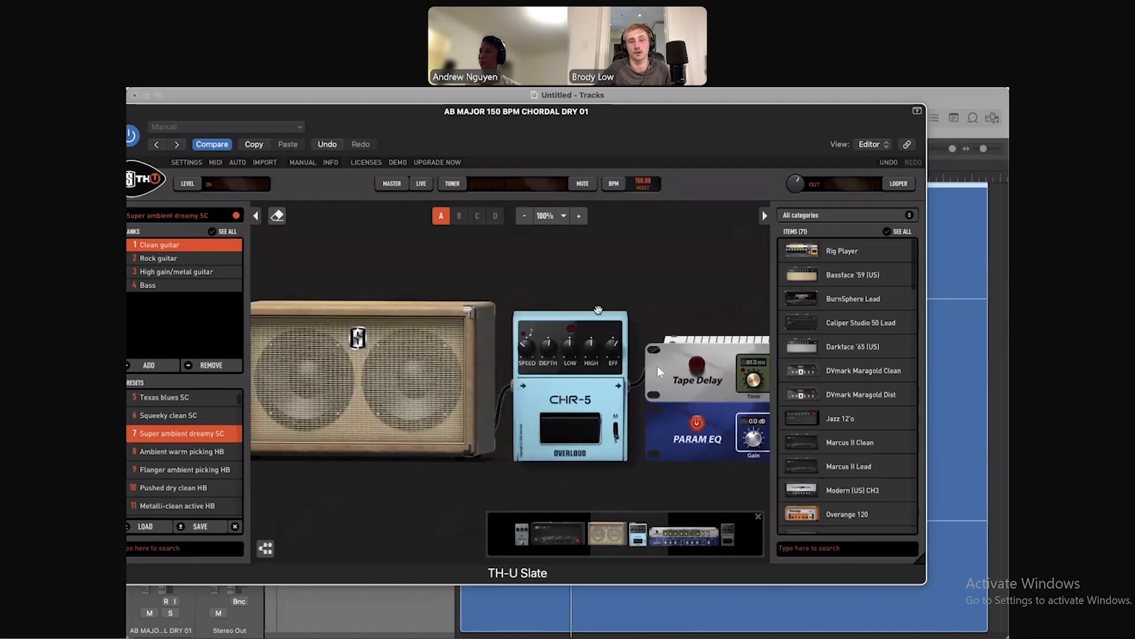
# Compare the playing loop with the CHR-5 pedal bypassed and engaged, leaving the pedal on
pyautogui.hscroll(-2, 599, 310)
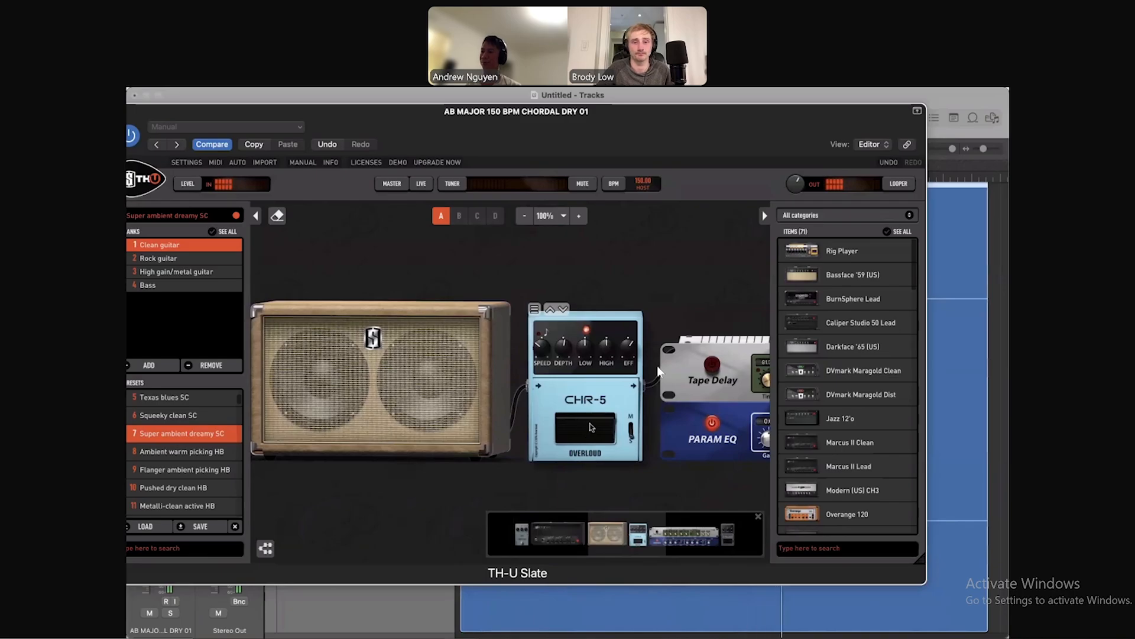
pyautogui.click(582, 439)
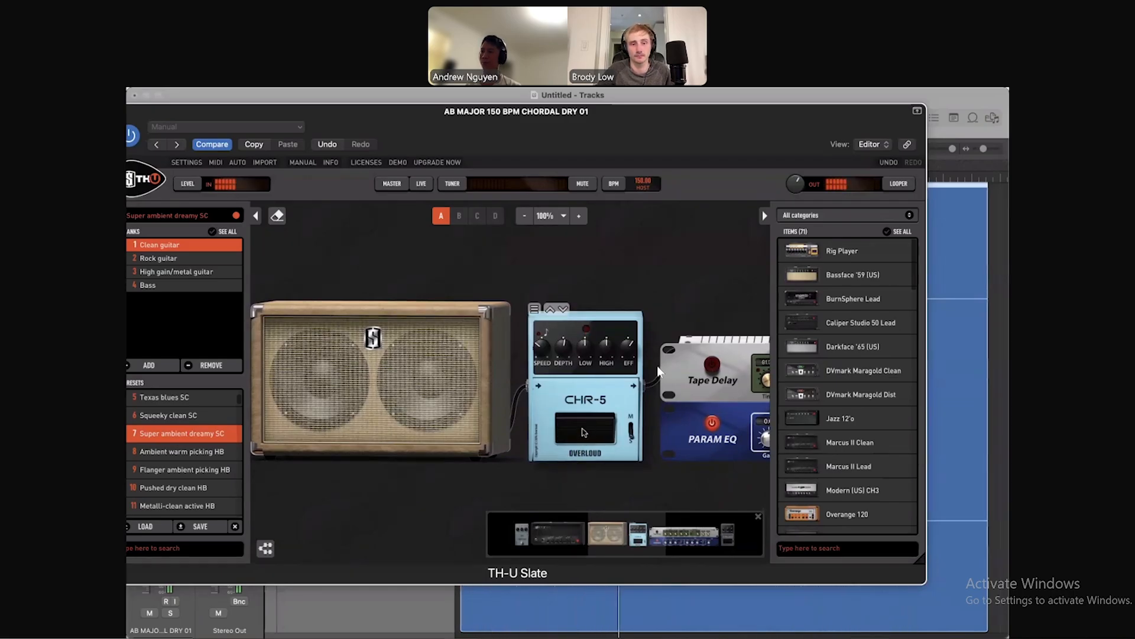
pyautogui.click(582, 432)
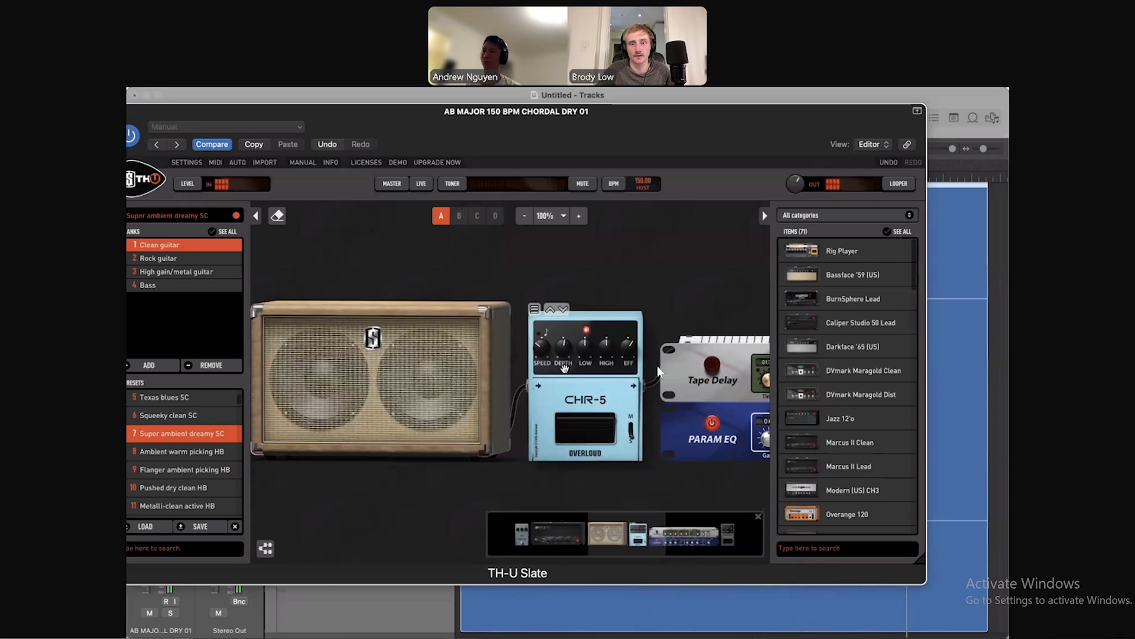
# Raise the CHR-5 pedal's Speed to 3.70 Hz during playback and bring it back down to about 0.468 Hz
pyautogui.moveTo(542, 350)
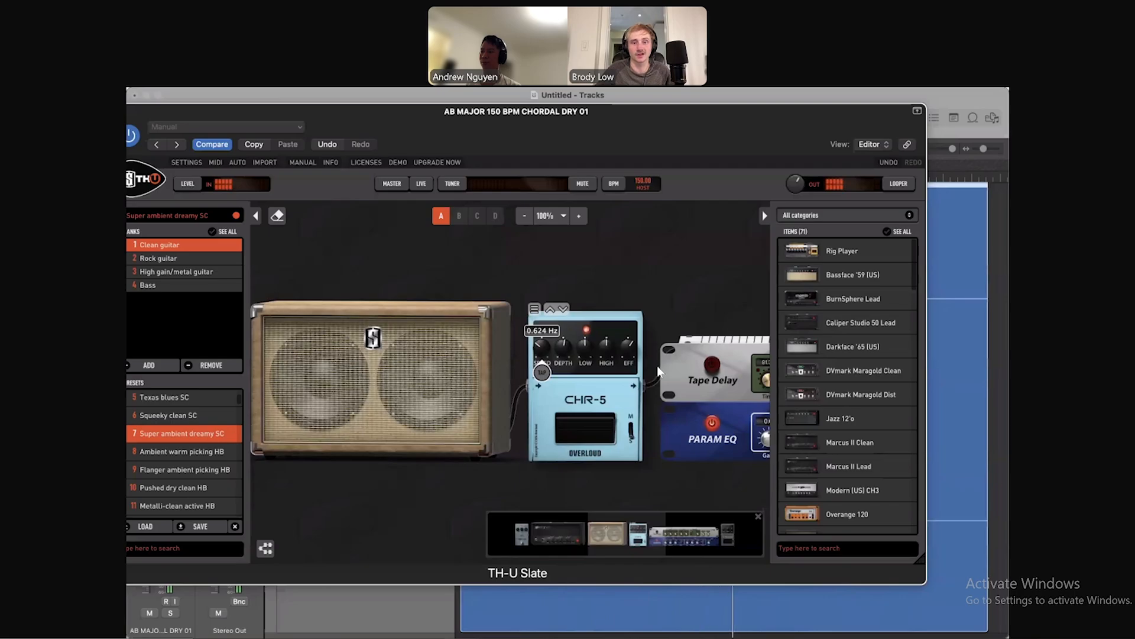
pyautogui.moveTo(542, 349); pyautogui.dragTo(542, 303)
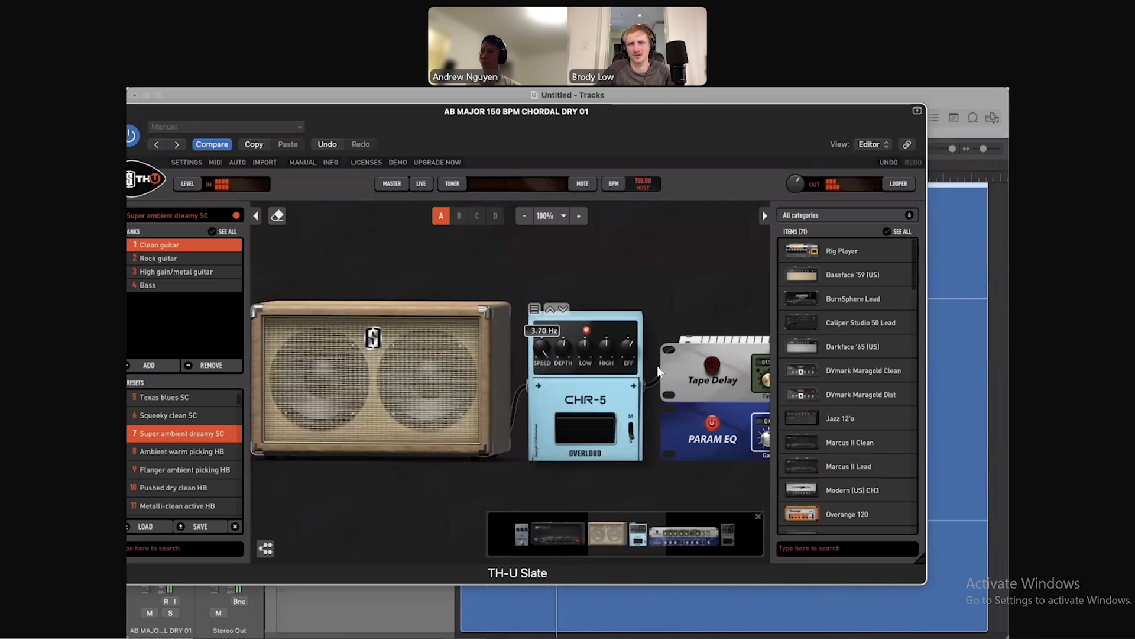
pyautogui.moveTo(541, 349); pyautogui.dragTo(542, 390)
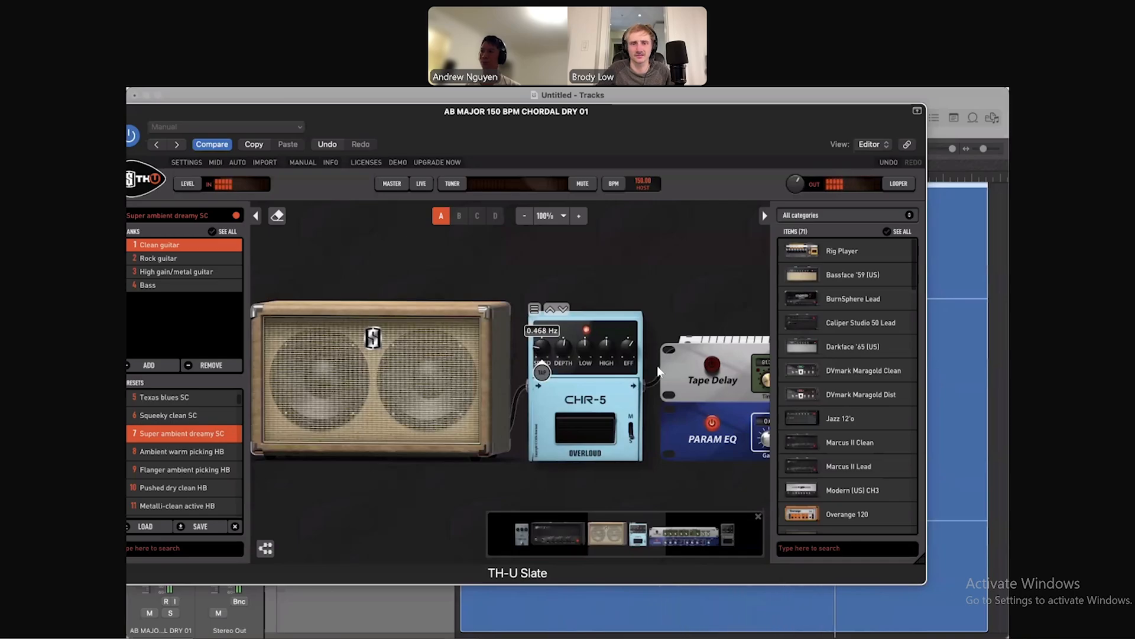
pyautogui.moveTo(542, 349); pyautogui.dragTo(542, 345)
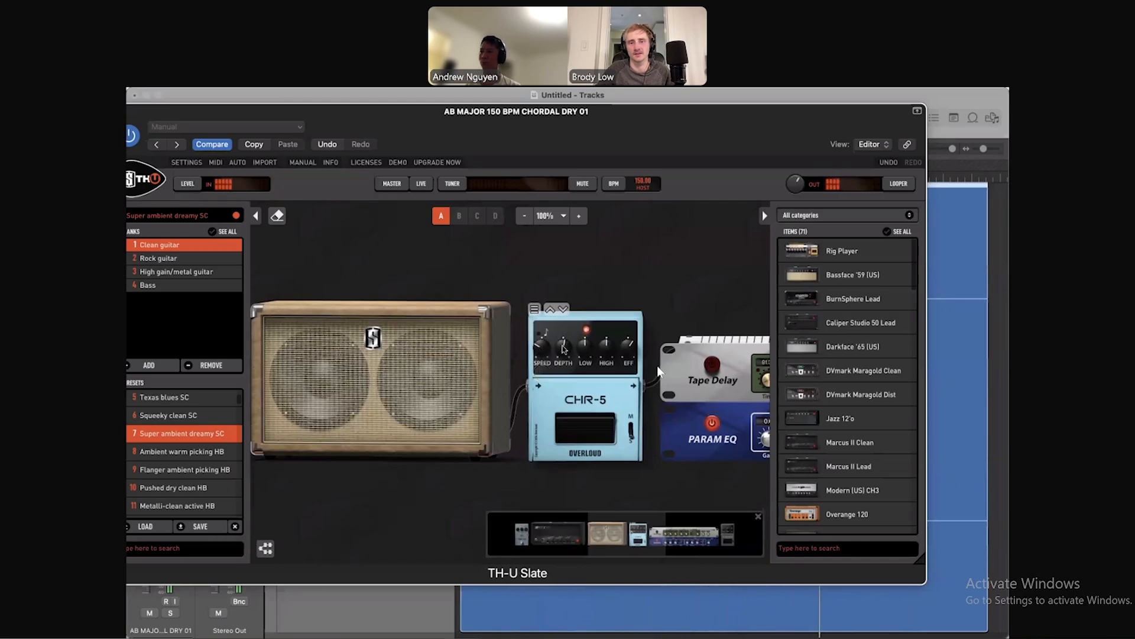
pyautogui.moveTo(544, 348); pyautogui.dragTo(543, 350)
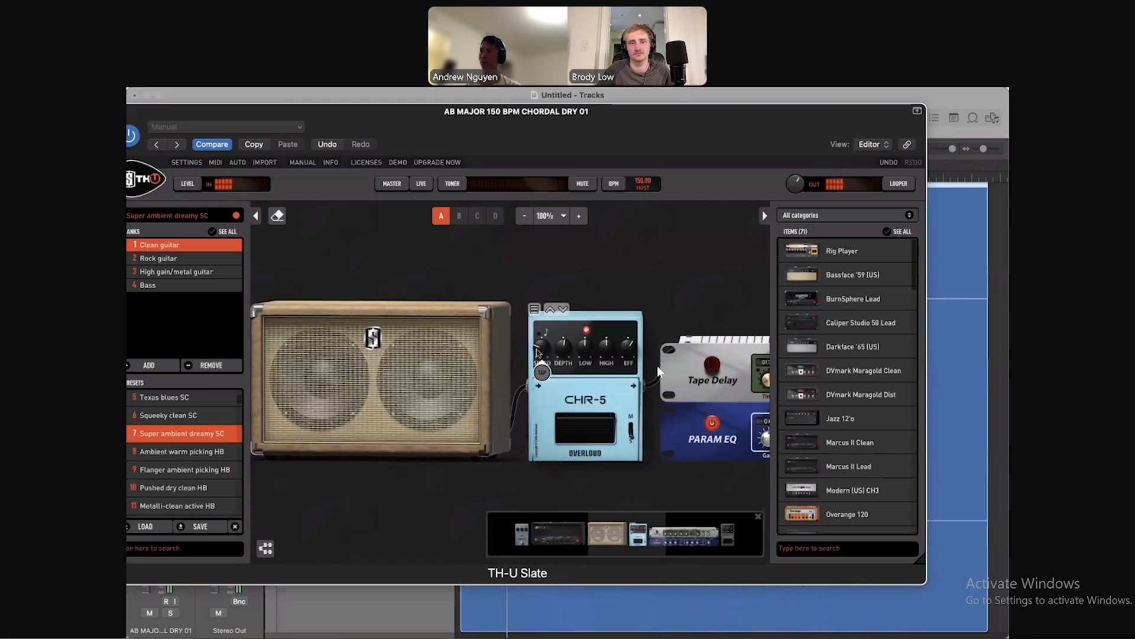
# Toggle the CHR-5 pedal to compare the loop with and without it, and bring the Tape Delay's controls into view
pyautogui.hscroll(5, 641, 306)
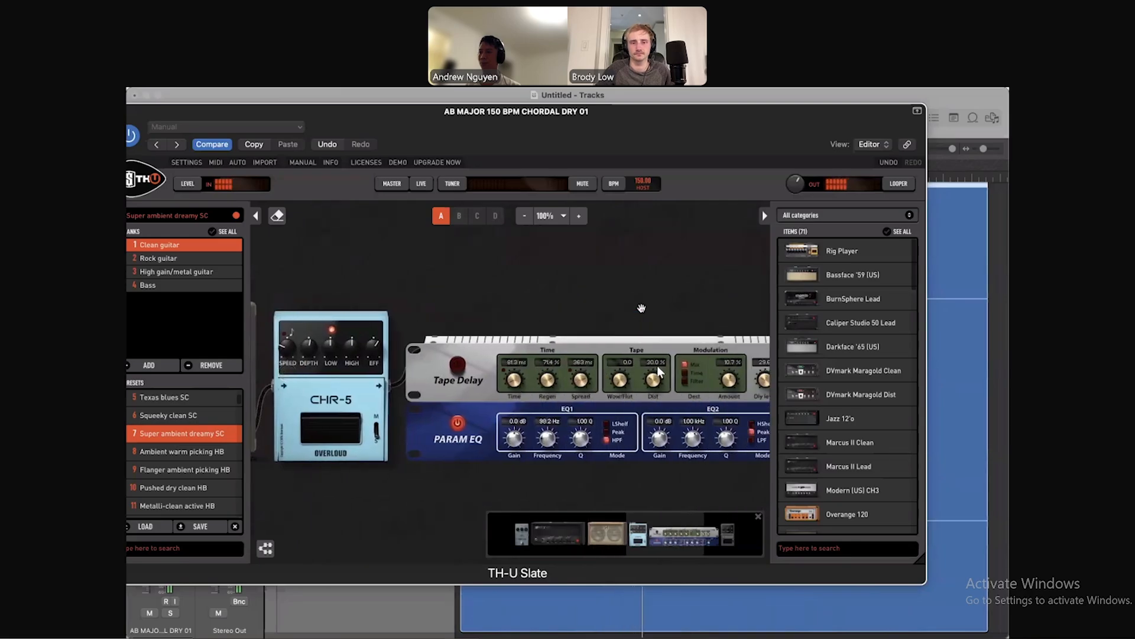
pyautogui.click(351, 429)
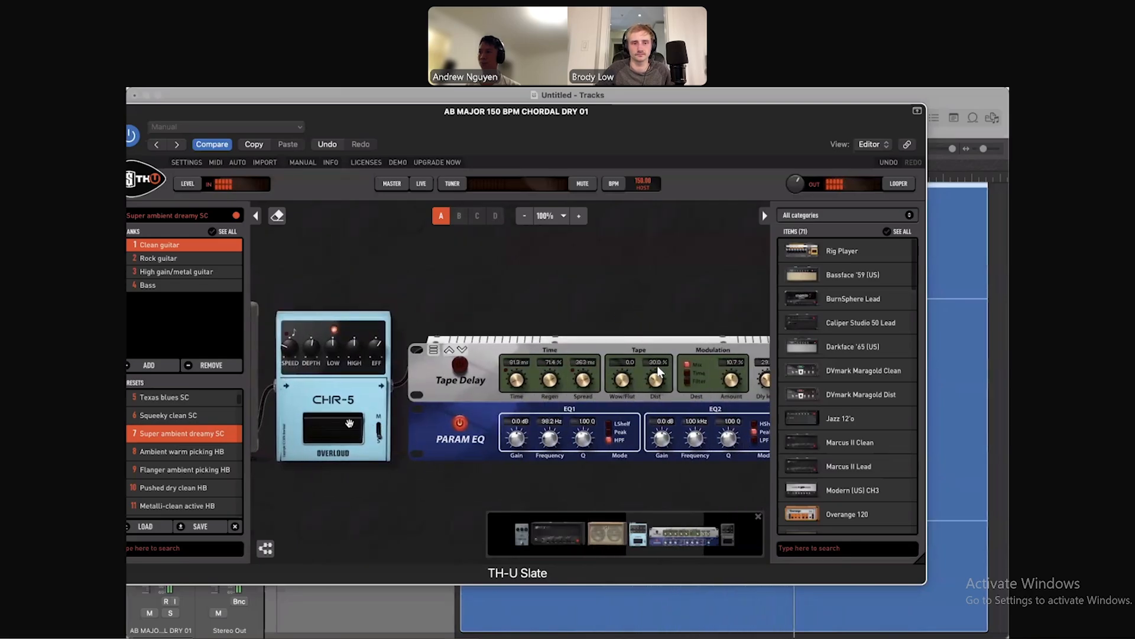
pyautogui.hscroll(3, 514, 304)
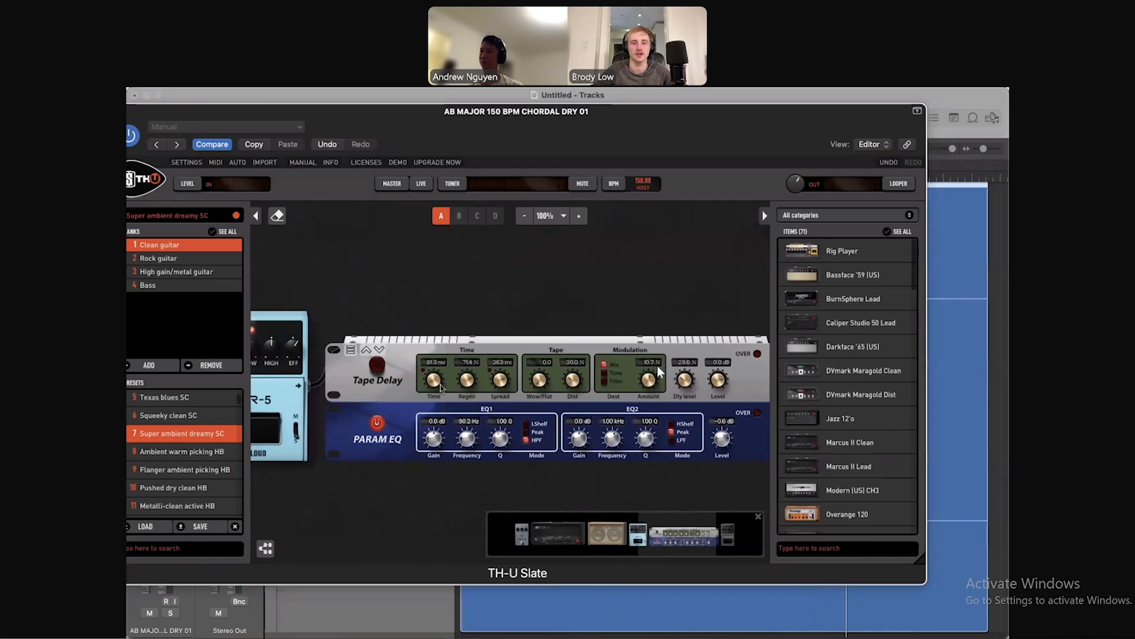
# Play the loop and switch the Tape Delay back on to hear its effect after the CHR-5 pedal
pyautogui.hscroll(5, 573, 307)
pyautogui.hscroll(-3, 659, 372)
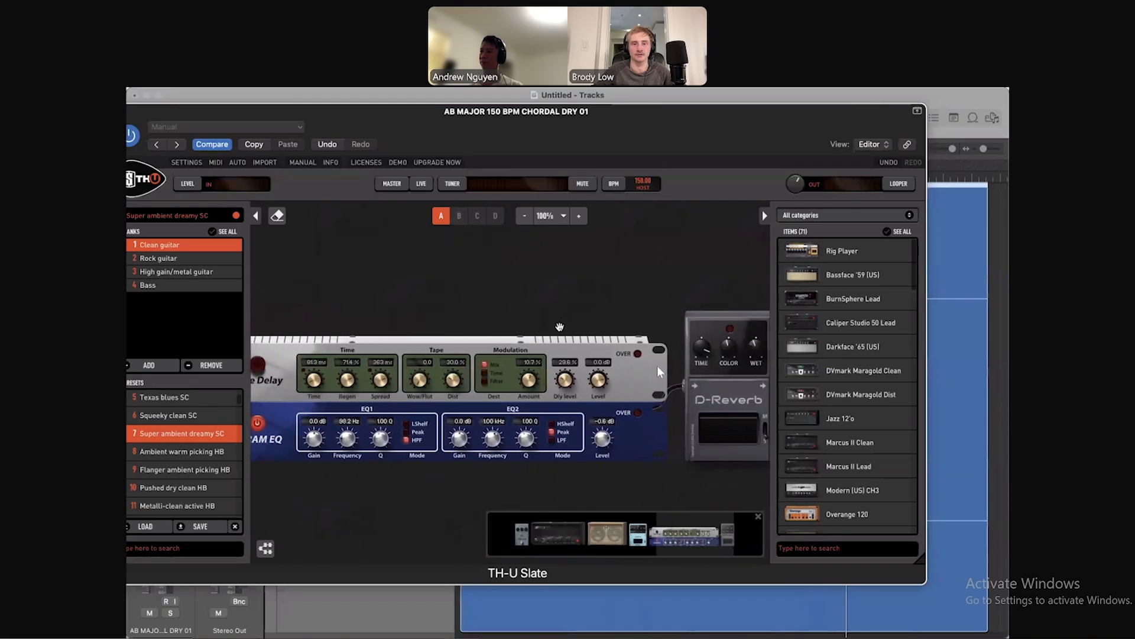
pyautogui.hscroll(1, 559, 326)
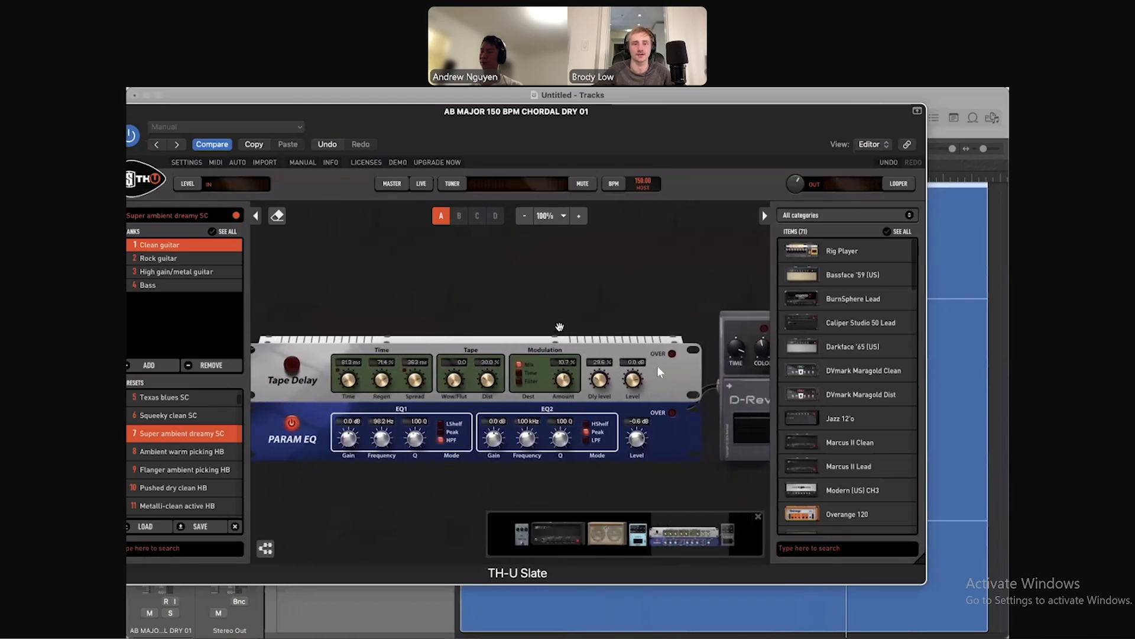
pyautogui.press('space')
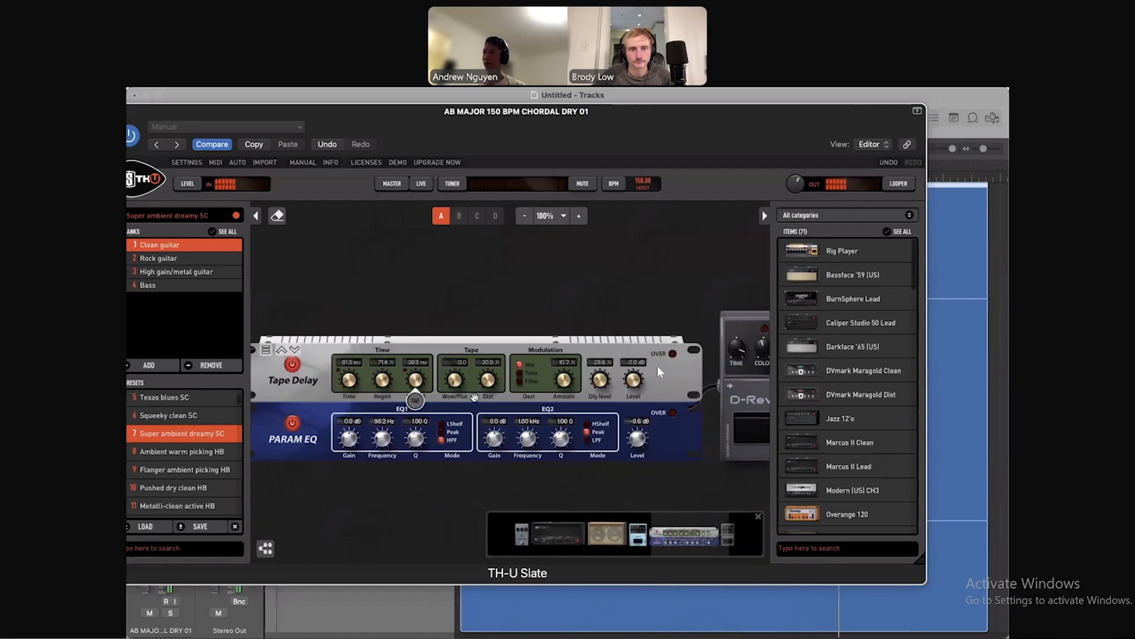
pyautogui.moveTo(552, 305); pyautogui.dragTo(550, 302)
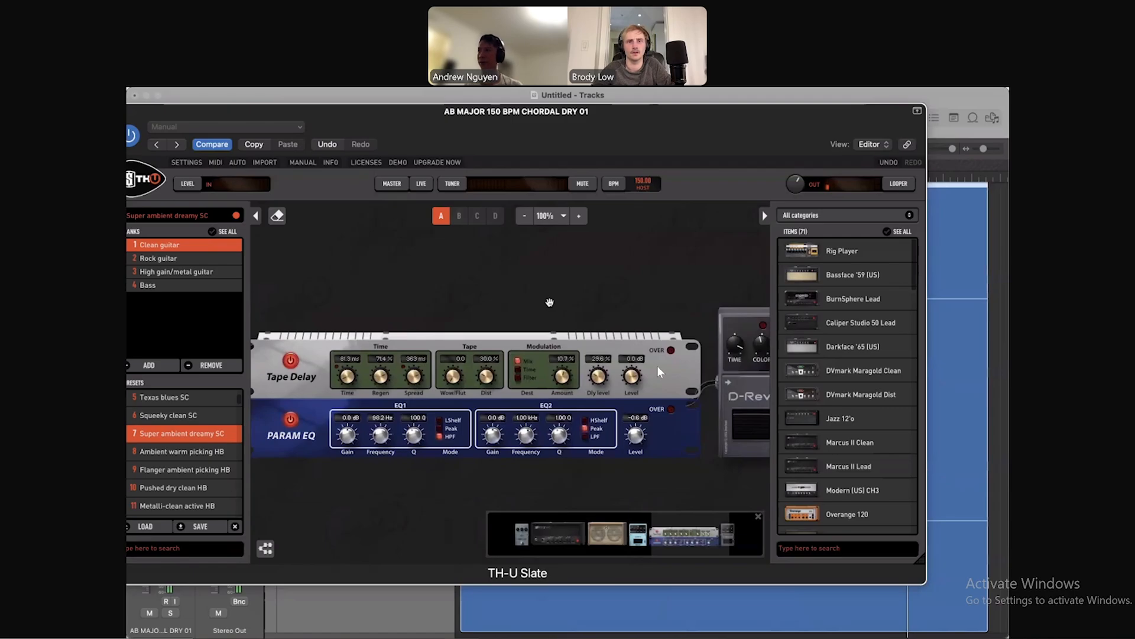
pyautogui.moveTo(577, 153); pyautogui.dragTo(582, 154)
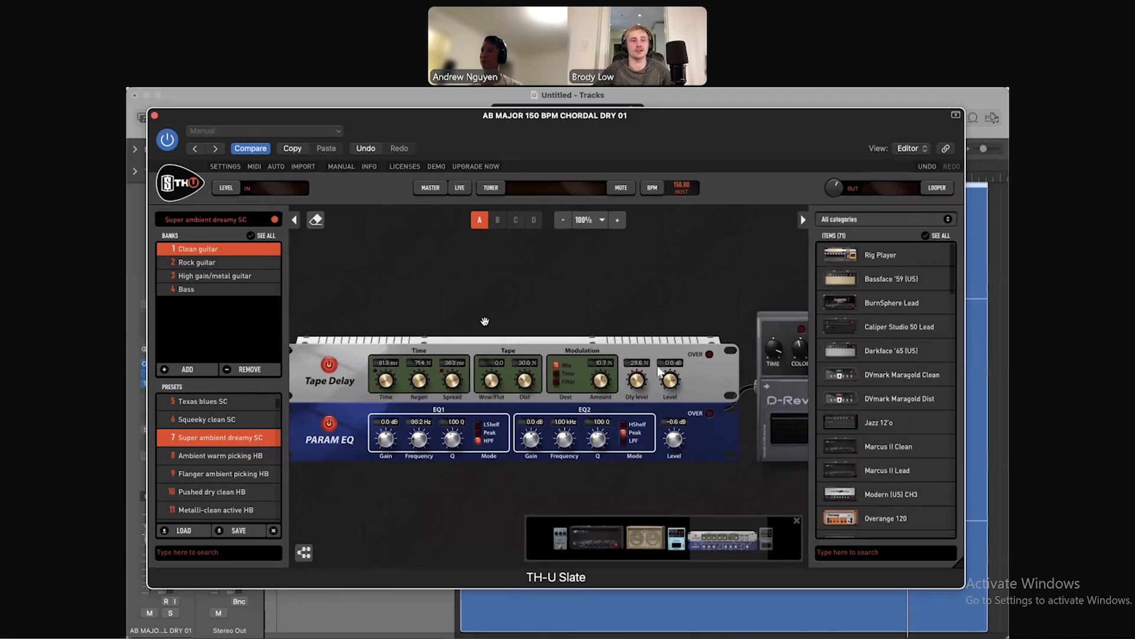
pyautogui.hscroll(-1, 485, 321)
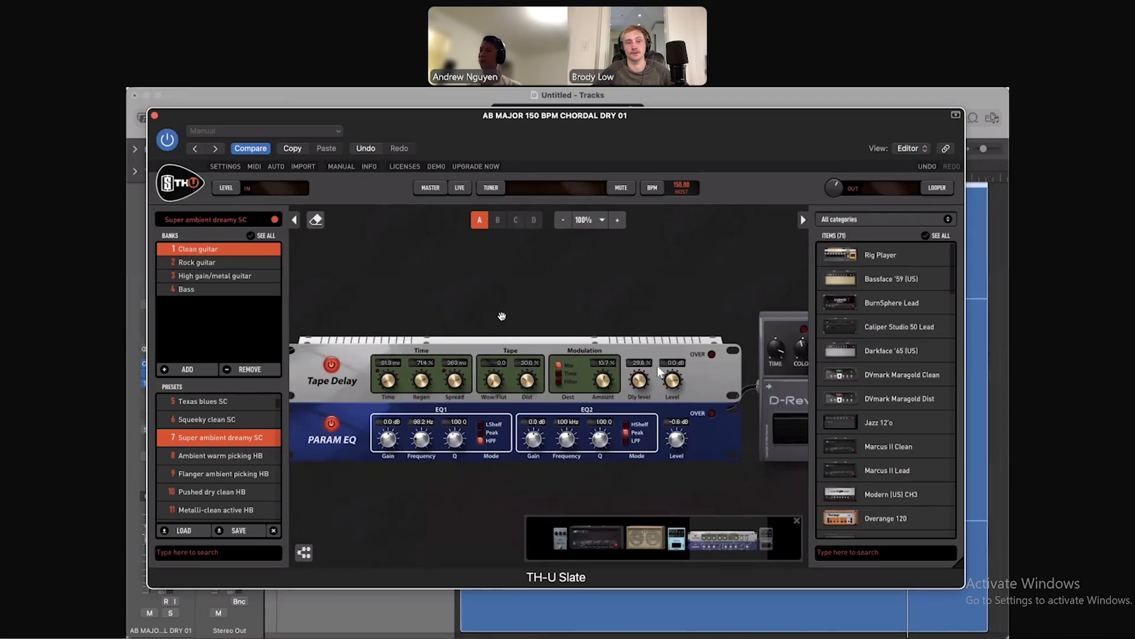
pyautogui.moveTo(708, 153); pyautogui.dragTo(706, 143)
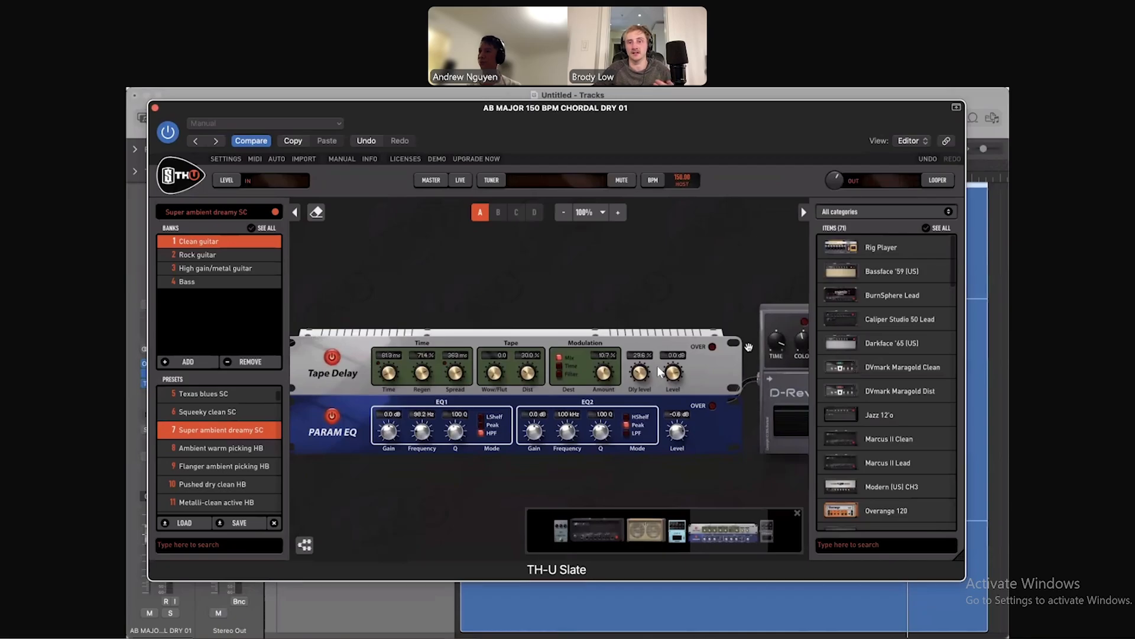
# Lower the Tape Delay's modulation Amount to nearly zero and its Dry level to about 15% during playback
pyautogui.hscroll(-10, 573, 293)
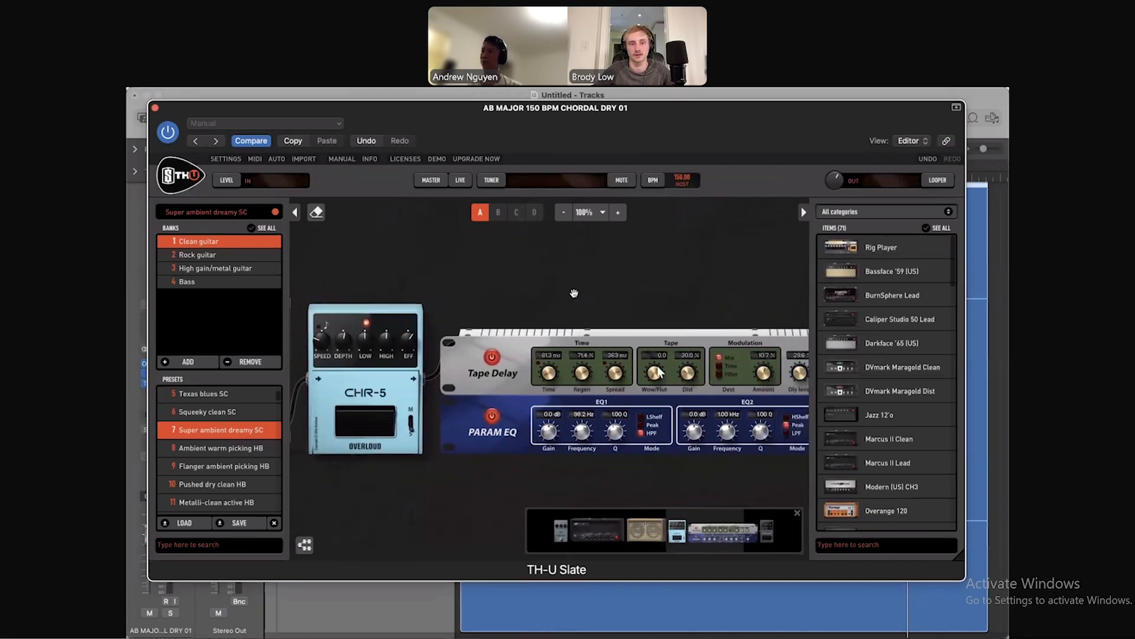
pyautogui.hscroll(20, 574, 294)
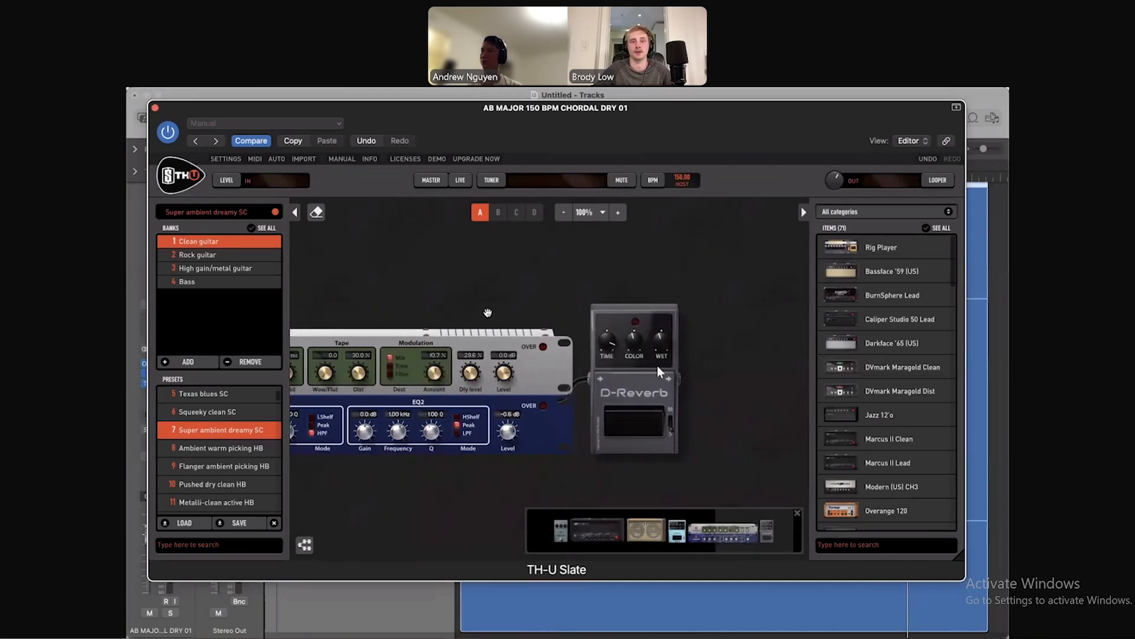
pyautogui.hscroll(-20, 532, 310)
pyautogui.hscroll(12, 651, 302)
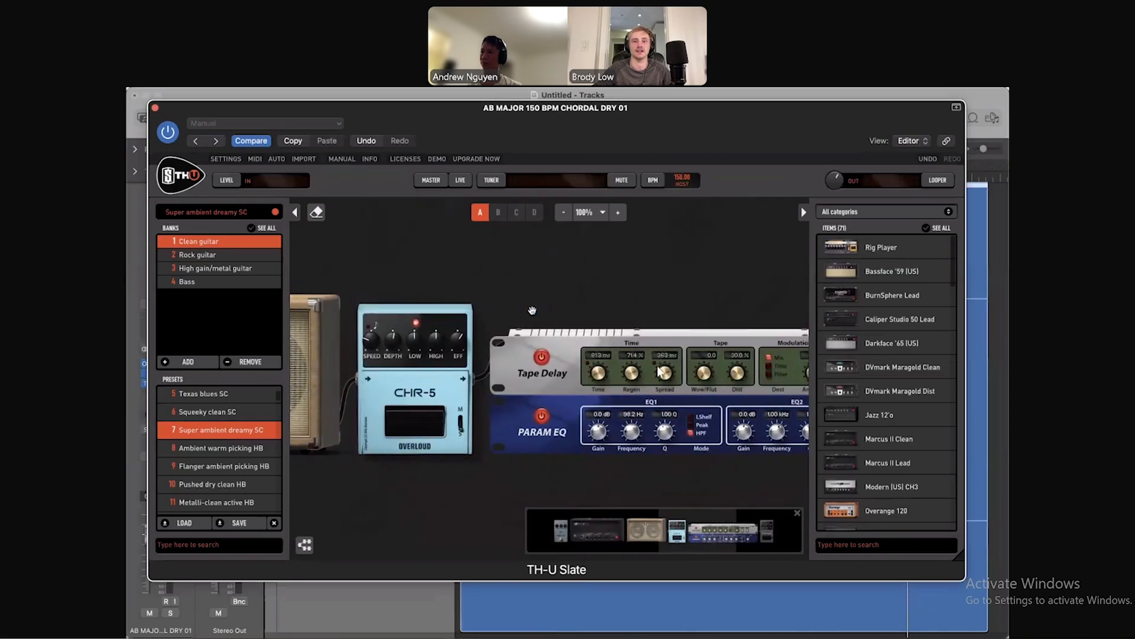
pyautogui.hscroll(3, 651, 302)
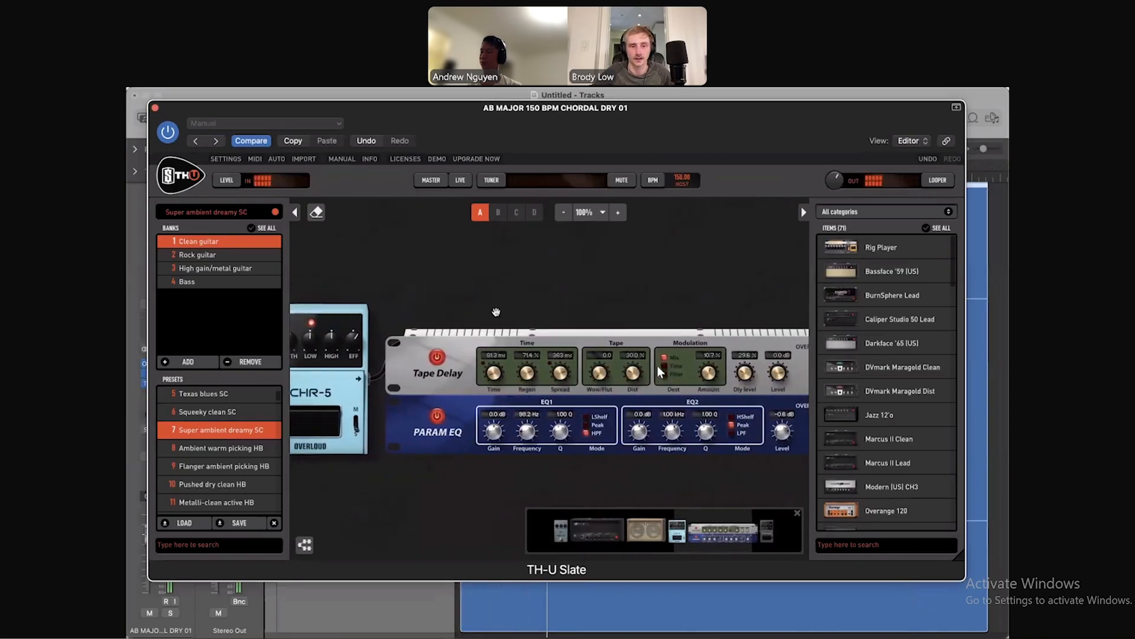
pyautogui.hscroll(8, 672, 290)
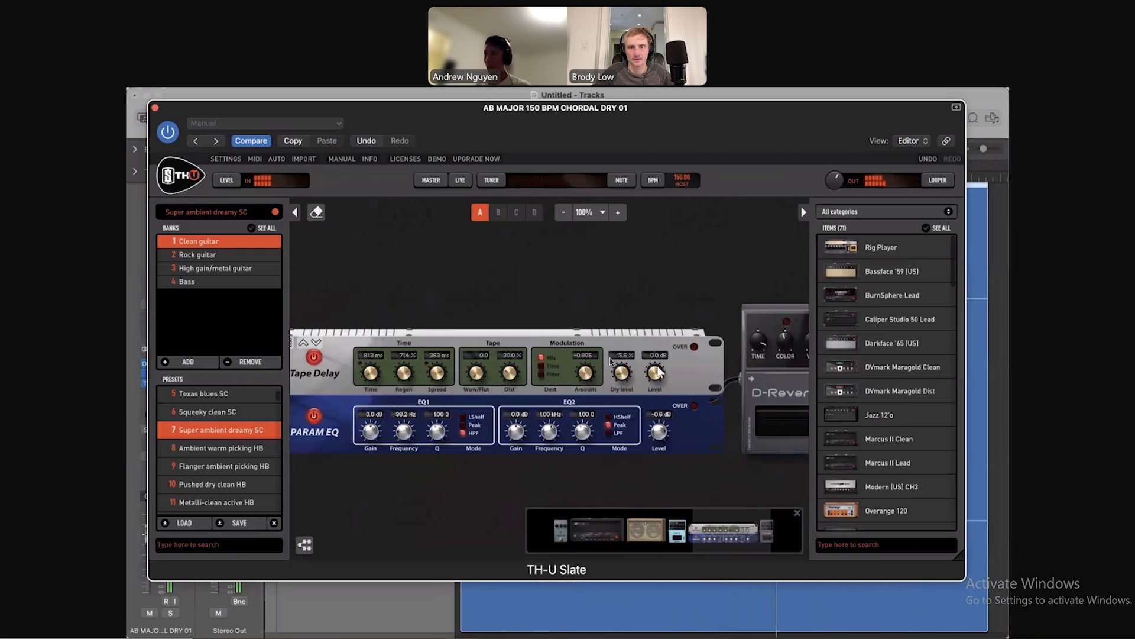
# Compare the playing loop with the Tape Delay bypassed and engaged, leaving the unit on
pyautogui.hscroll(-5, 589, 308)
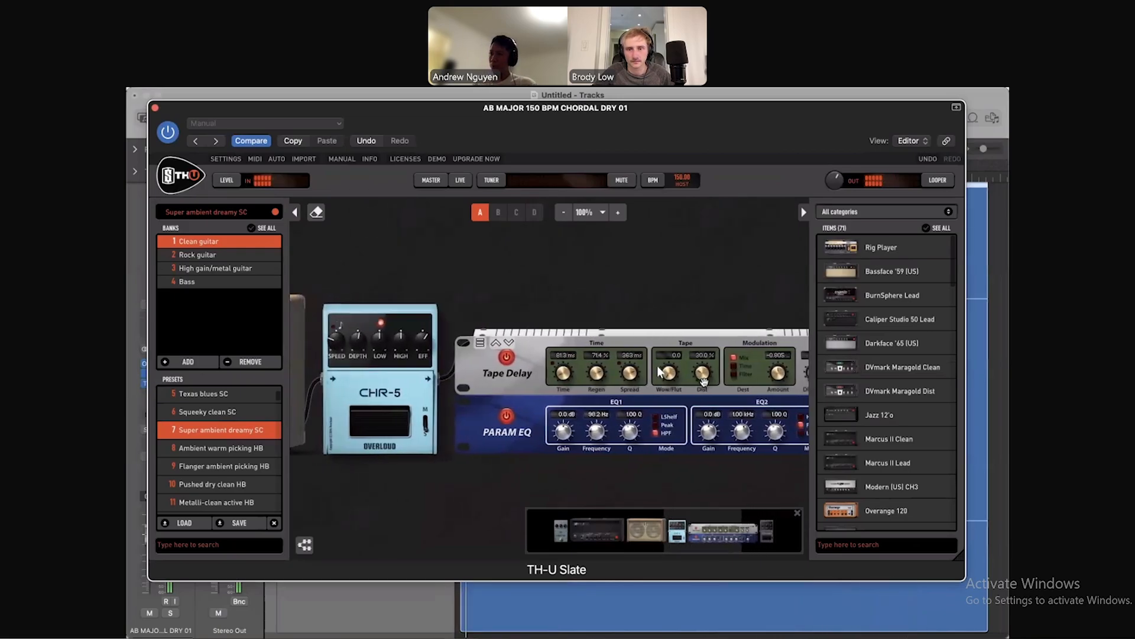
pyautogui.hscroll(1, 704, 382)
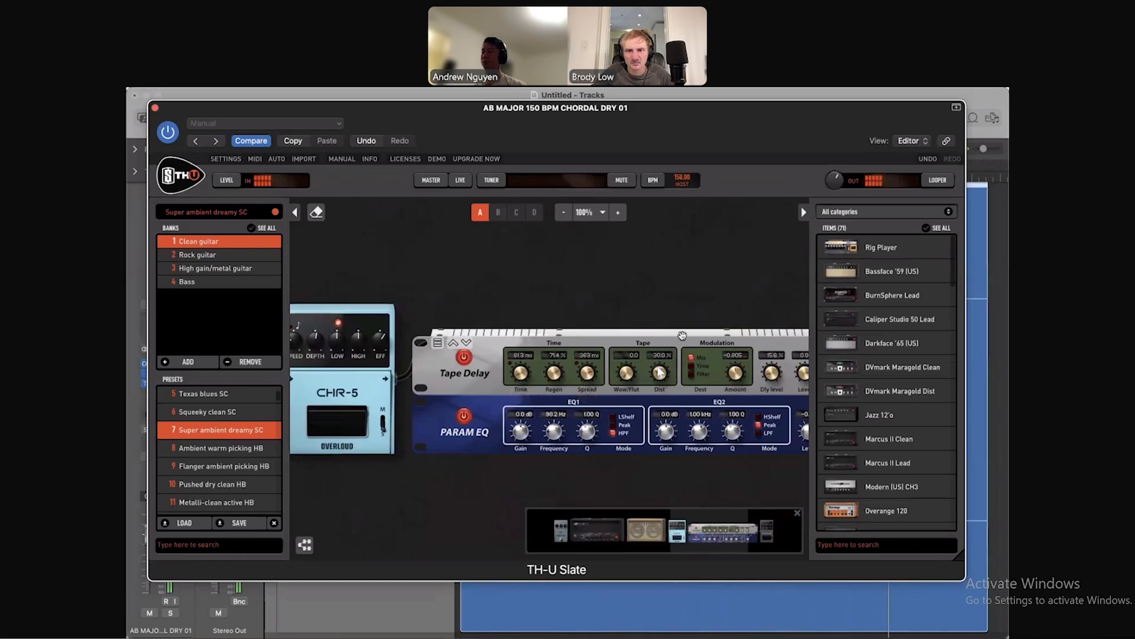
pyautogui.hscroll(2, 659, 373)
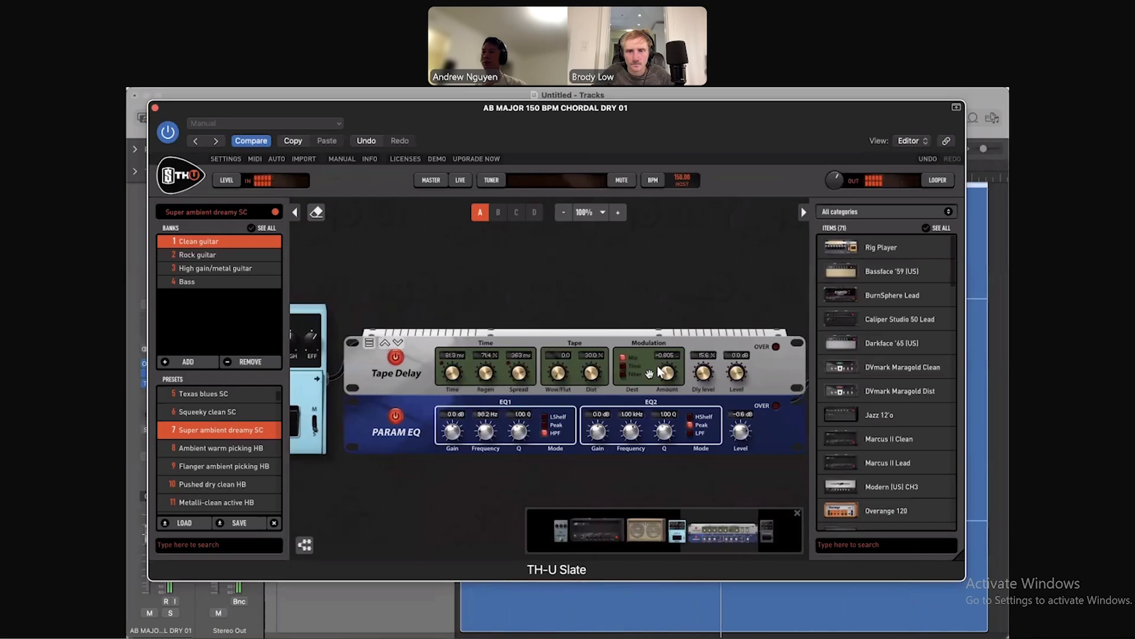
pyautogui.click(394, 358)
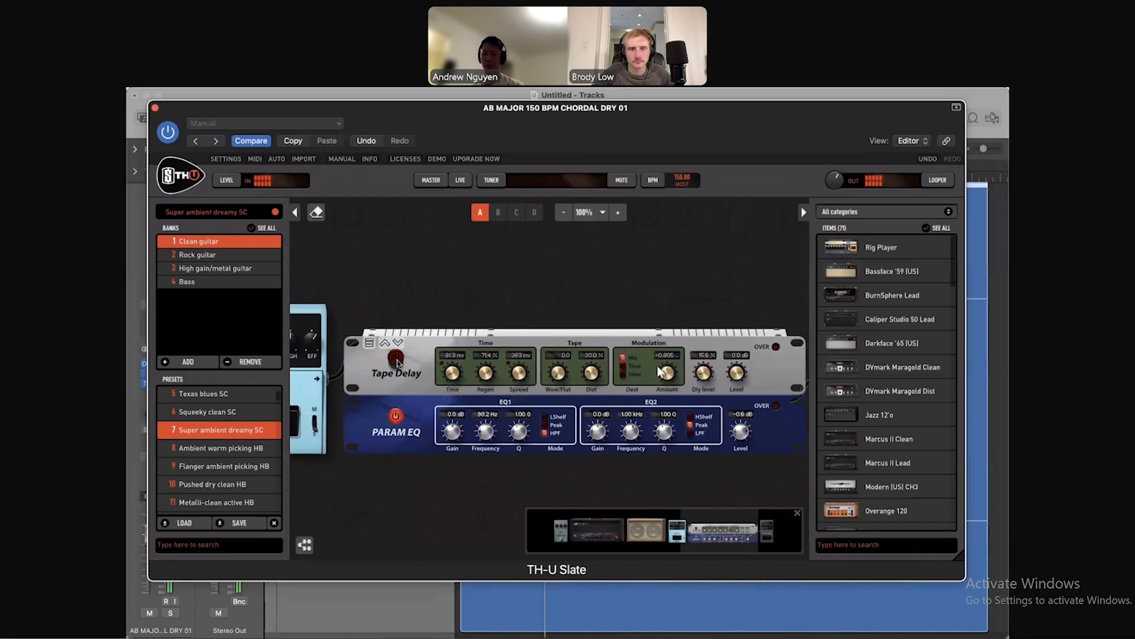
pyautogui.click(395, 358)
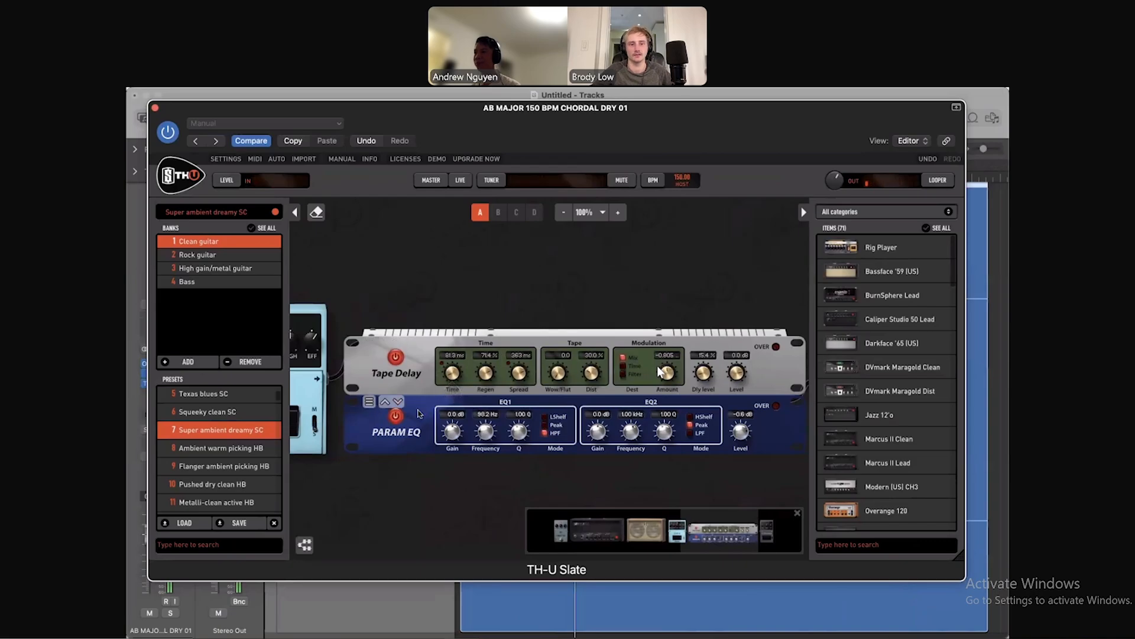
# Engage the D-Reverb pedal and audition changes to its Time, Color and Wet settings during playback
pyautogui.hscroll(3, 582, 271)
pyautogui.hscroll(5, 582, 271)
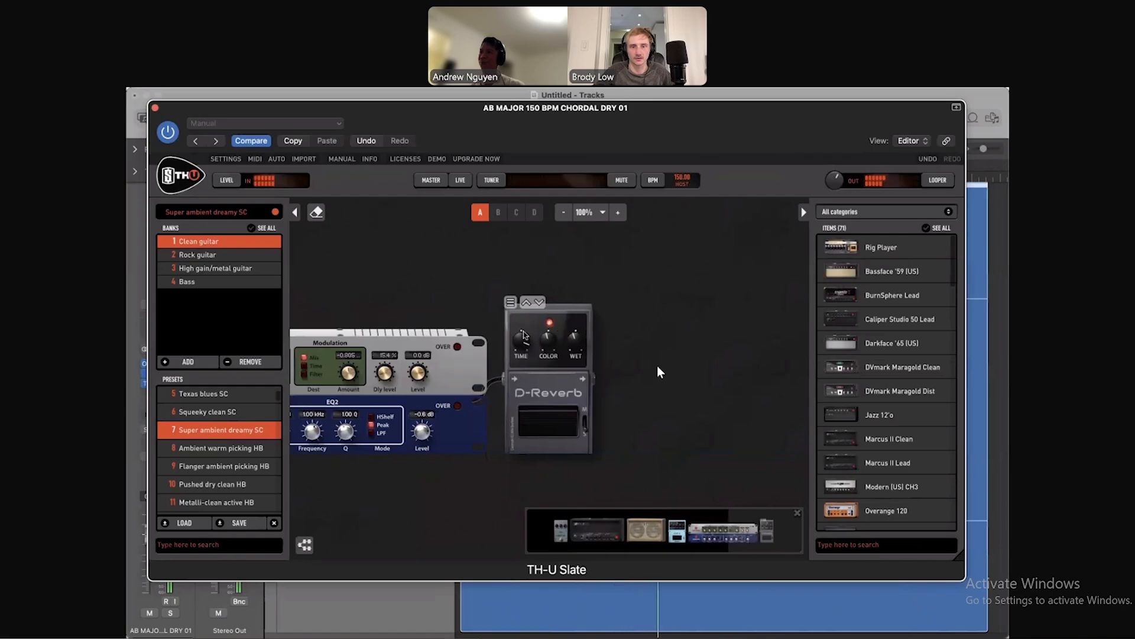
pyautogui.moveTo(536, 343); pyautogui.dragTo(572, 350)
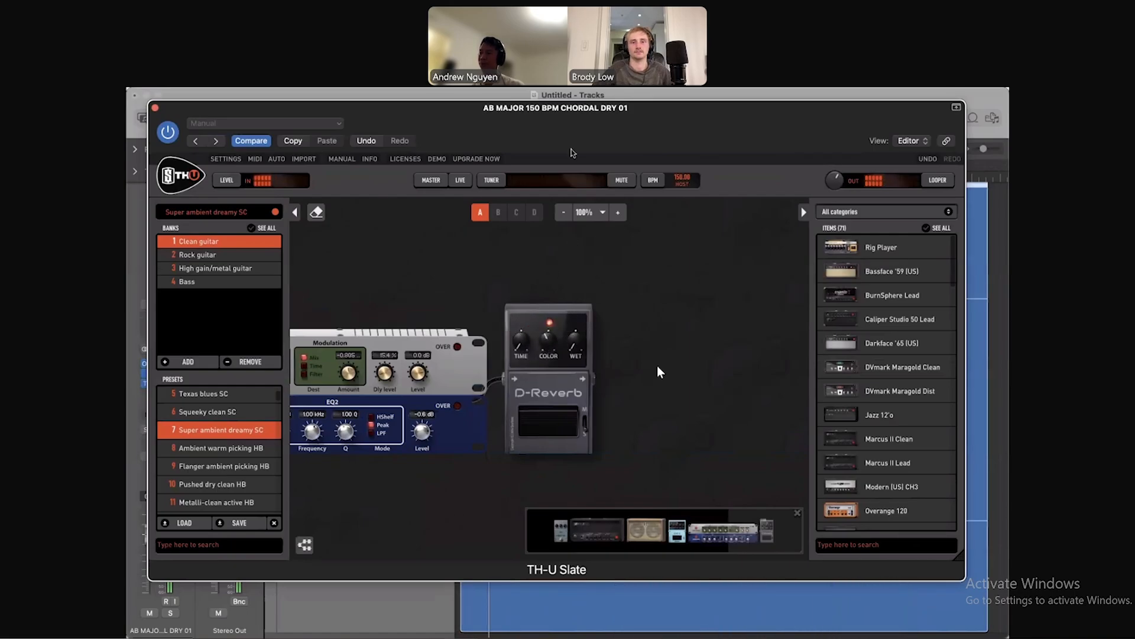
pyautogui.moveTo(633, 132); pyautogui.dragTo(636, 130)
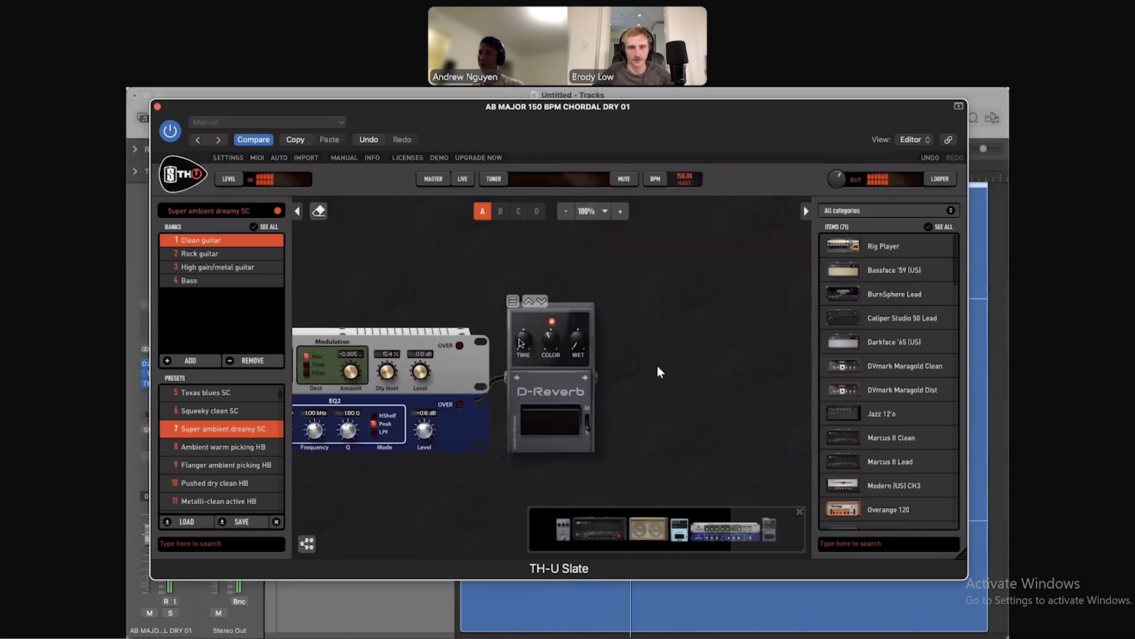
pyautogui.moveTo(576, 347); pyautogui.dragTo(575, 341)
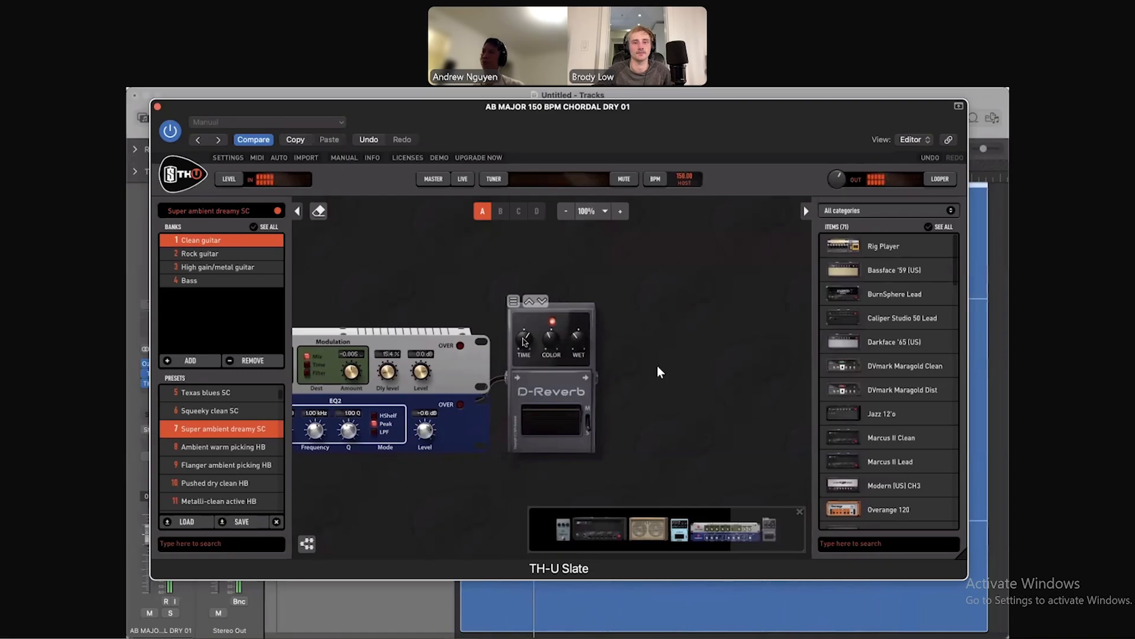
pyautogui.moveTo(622, 152); pyautogui.dragTo(630, 155)
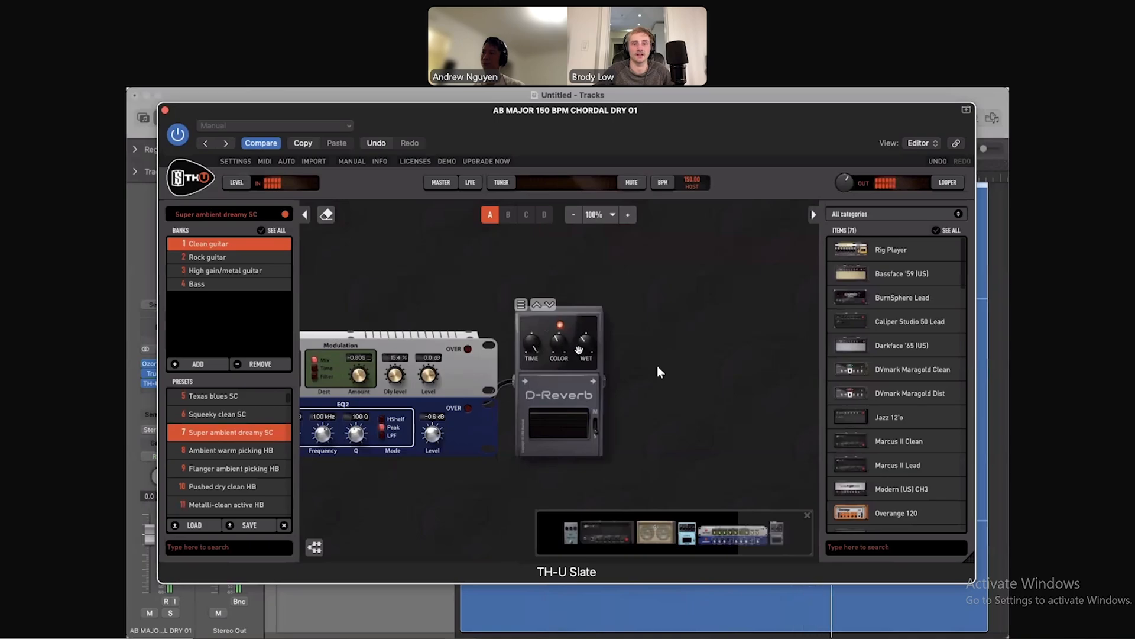
pyautogui.moveTo(584, 344); pyautogui.dragTo(585, 343)
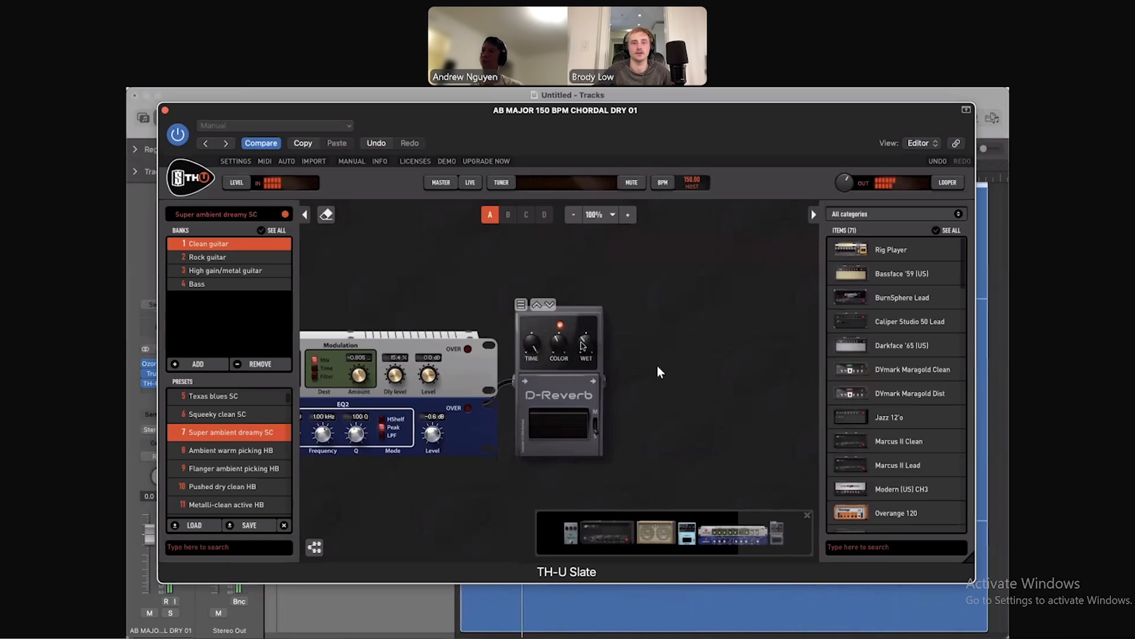
# Set the D-Reverb pedal's Time to about 4.86 s, stop playback and close the TH-U Slate window
pyautogui.click(532, 348)
pyautogui.click(532, 348)
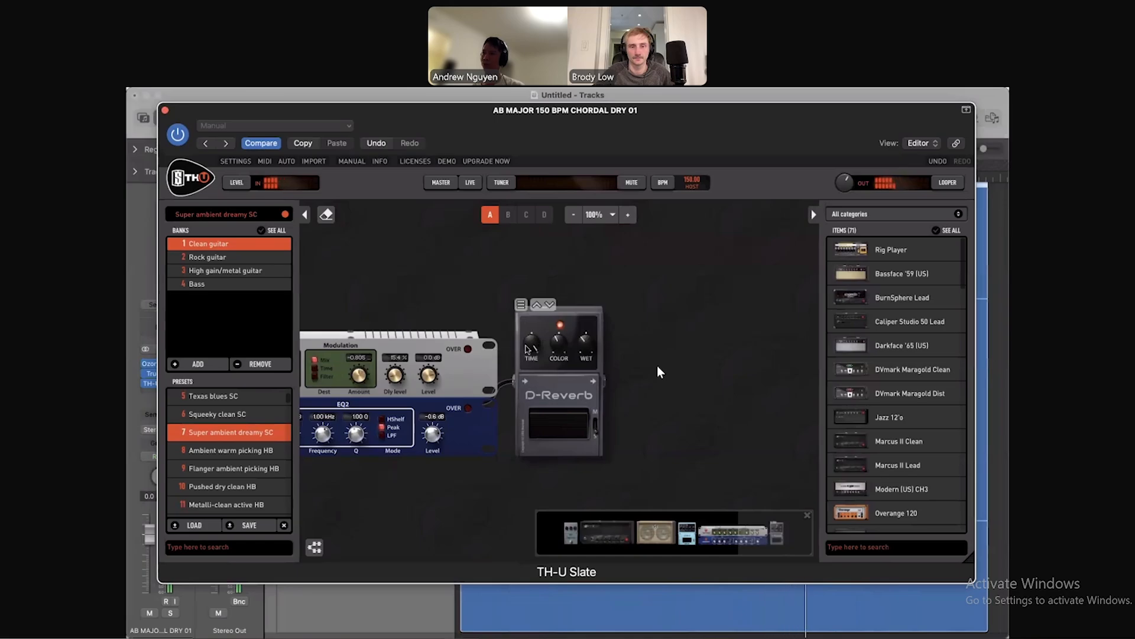
pyautogui.moveTo(532, 347)
pyautogui.mouseDown()
pyautogui.moveTo(532, 364)
pyautogui.moveTo(532, 348)
pyautogui.mouseUp()
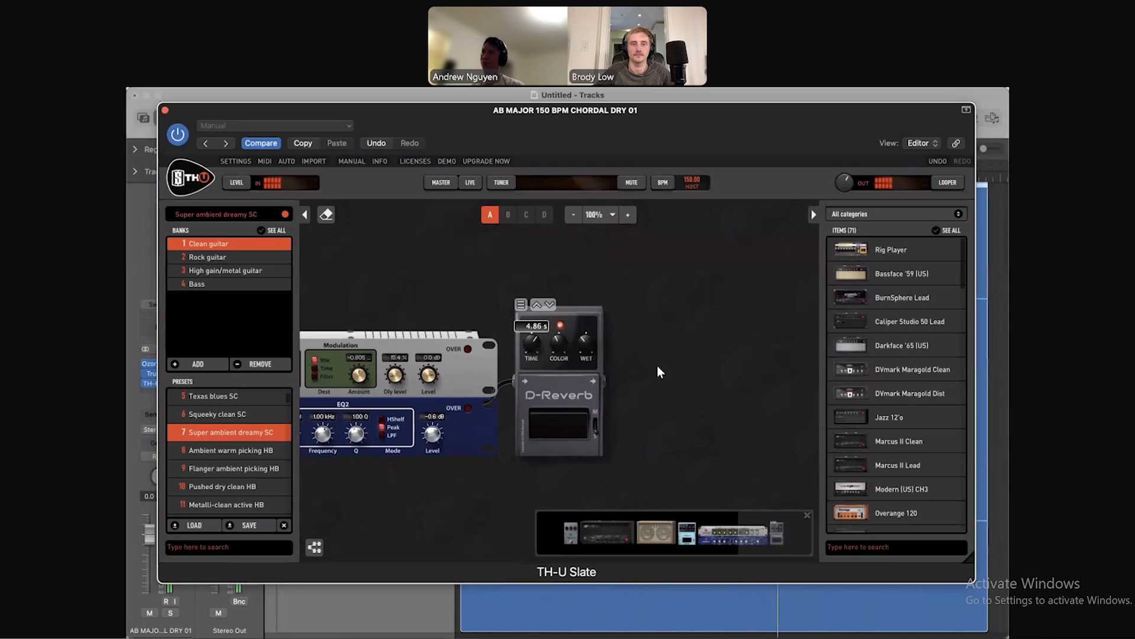
pyautogui.moveTo(534, 341); pyautogui.dragTo(535, 341)
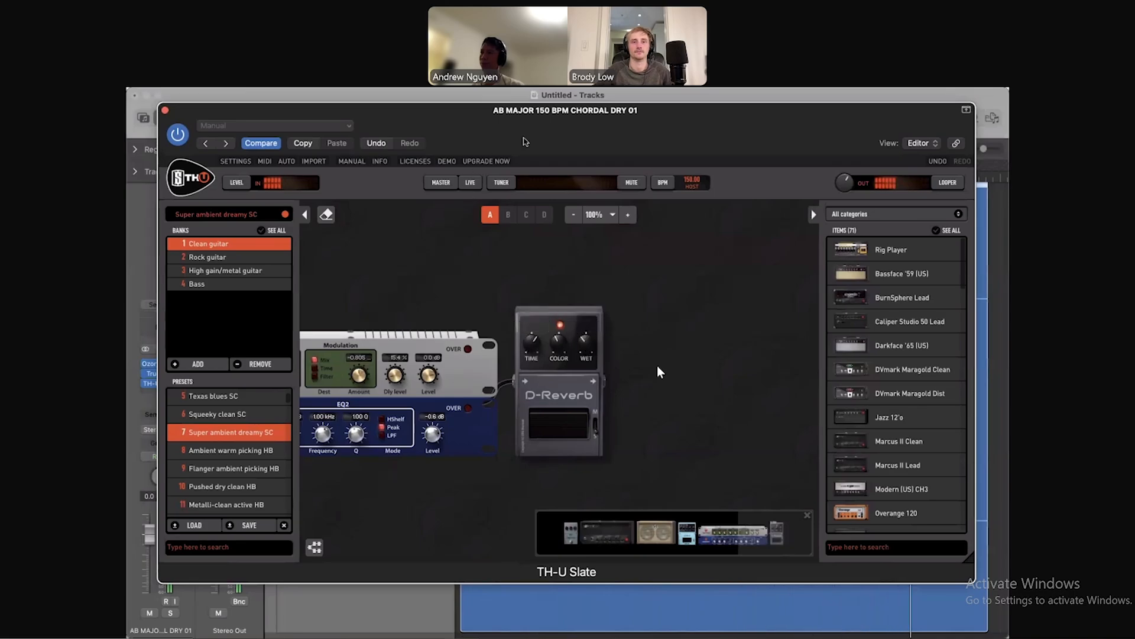
pyautogui.moveTo(516, 138); pyautogui.dragTo(541, 154)
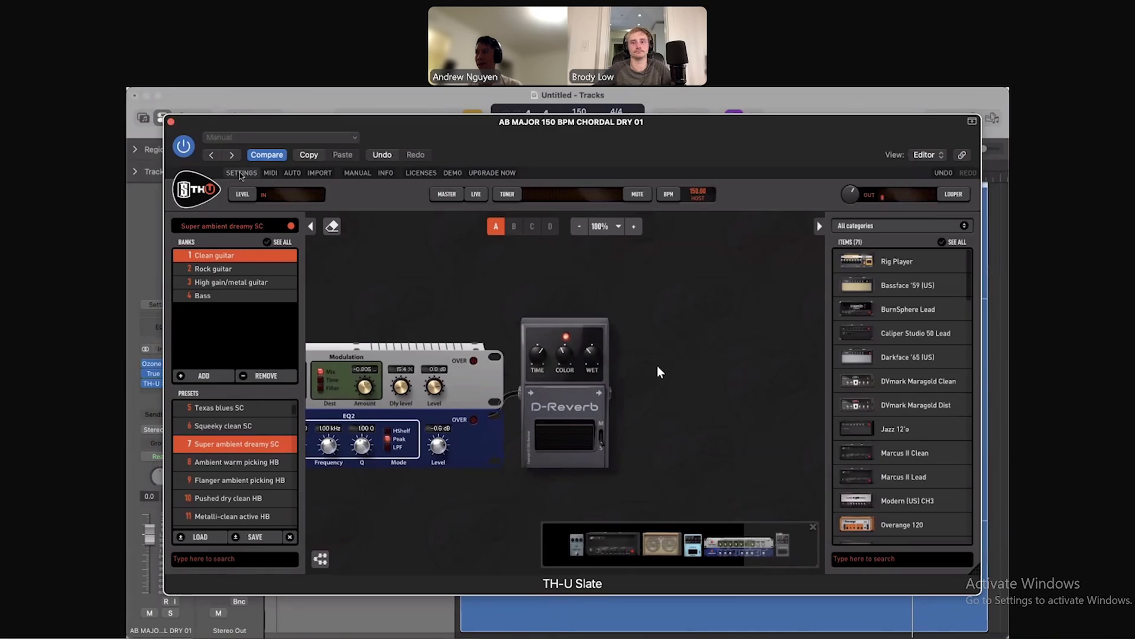
pyautogui.click(171, 122)
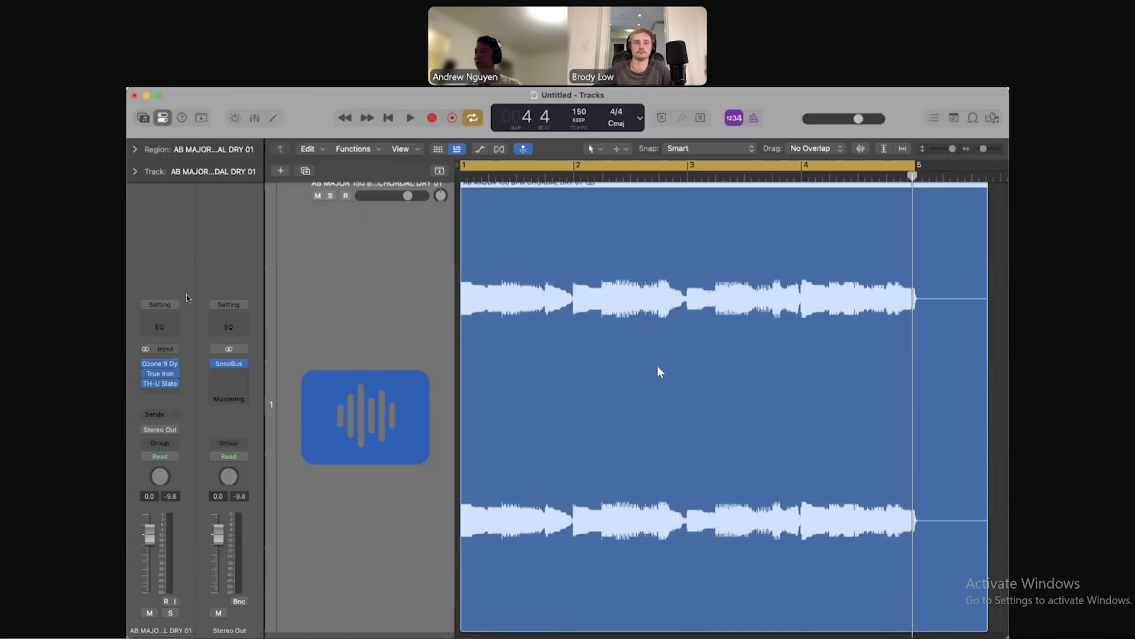
# Reopen the TH-U Slate window for another look at the chain's D-Reverb end, leaving it closed
pyautogui.click(161, 383)
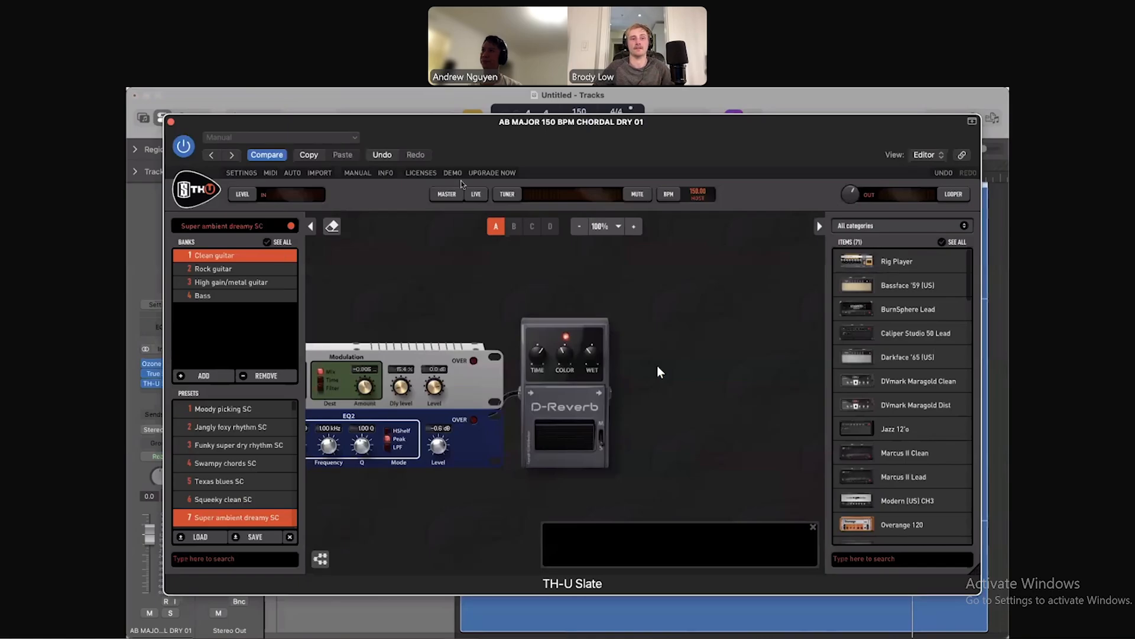
pyautogui.click(171, 121)
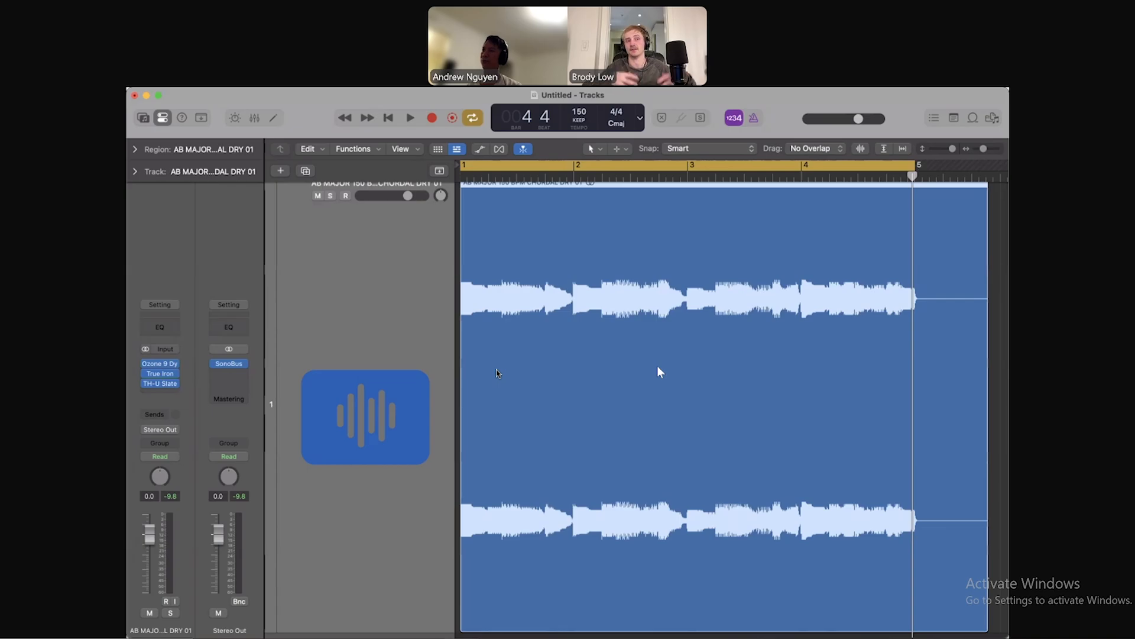
pyautogui.click(161, 383)
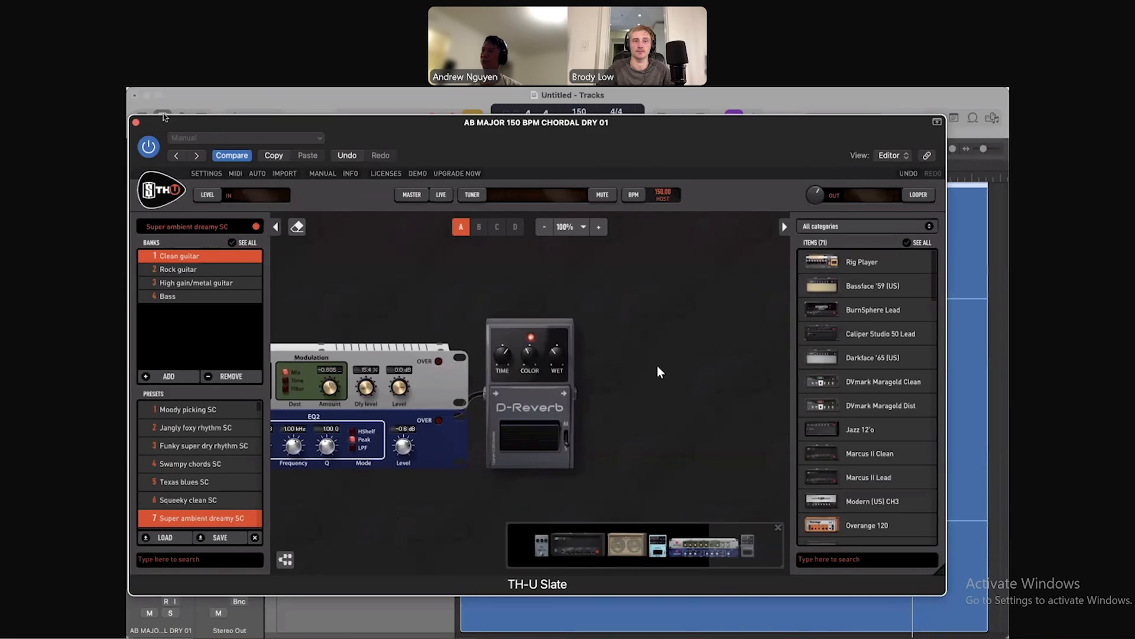
pyautogui.click(135, 122)
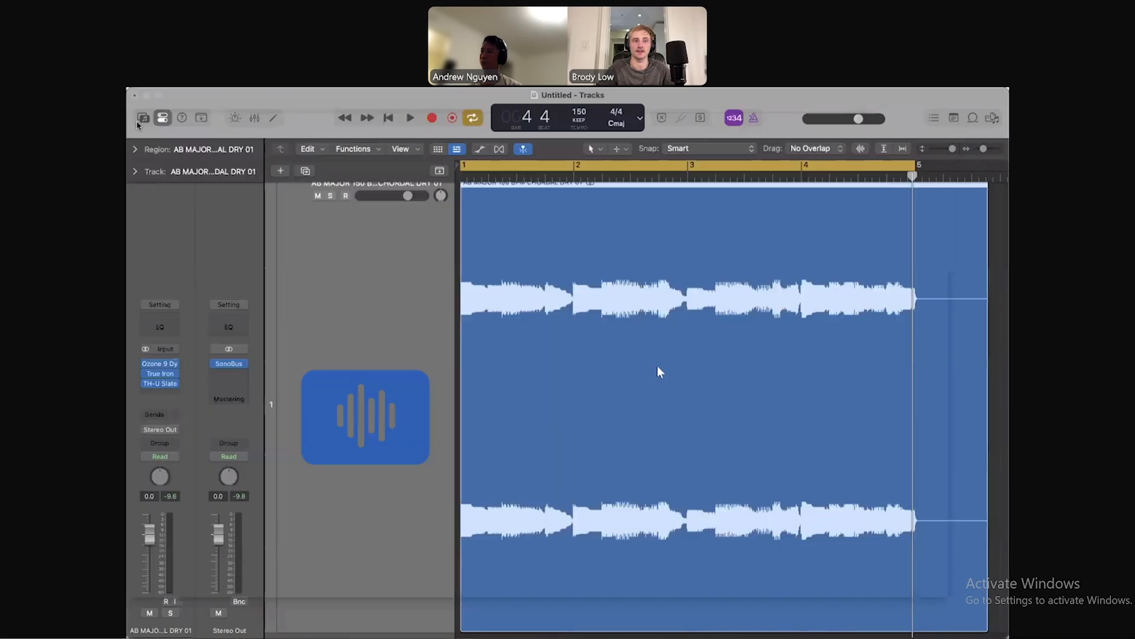
# Insert Pro-MB in the slot below TH-U Slate on the chordal audio track
pyautogui.click(155, 394)
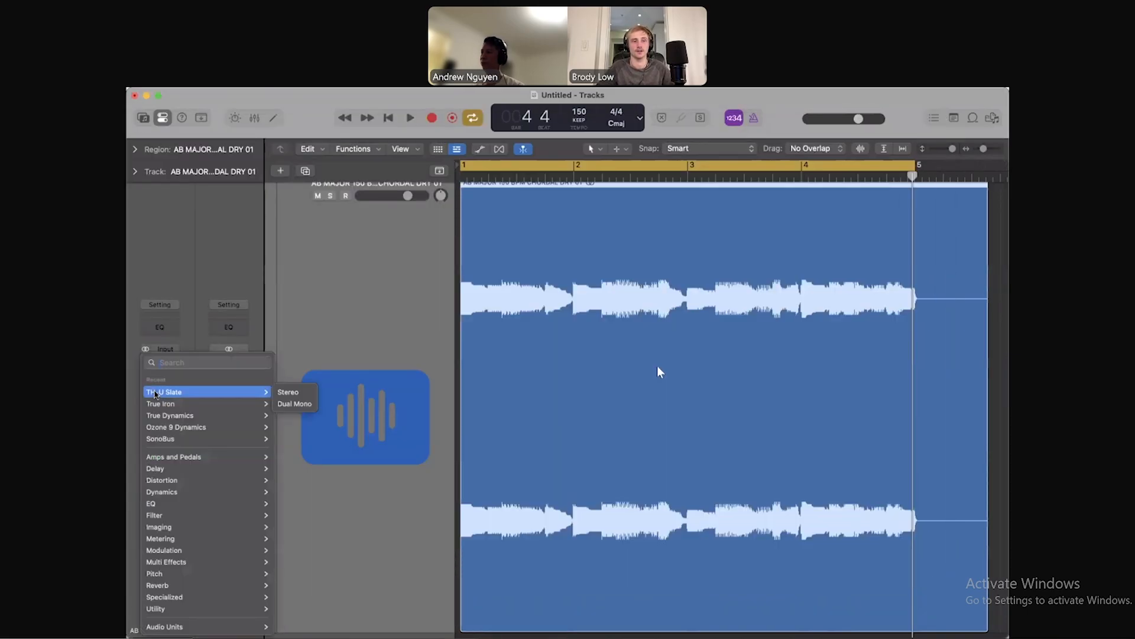
pyautogui.moveTo(206, 404)
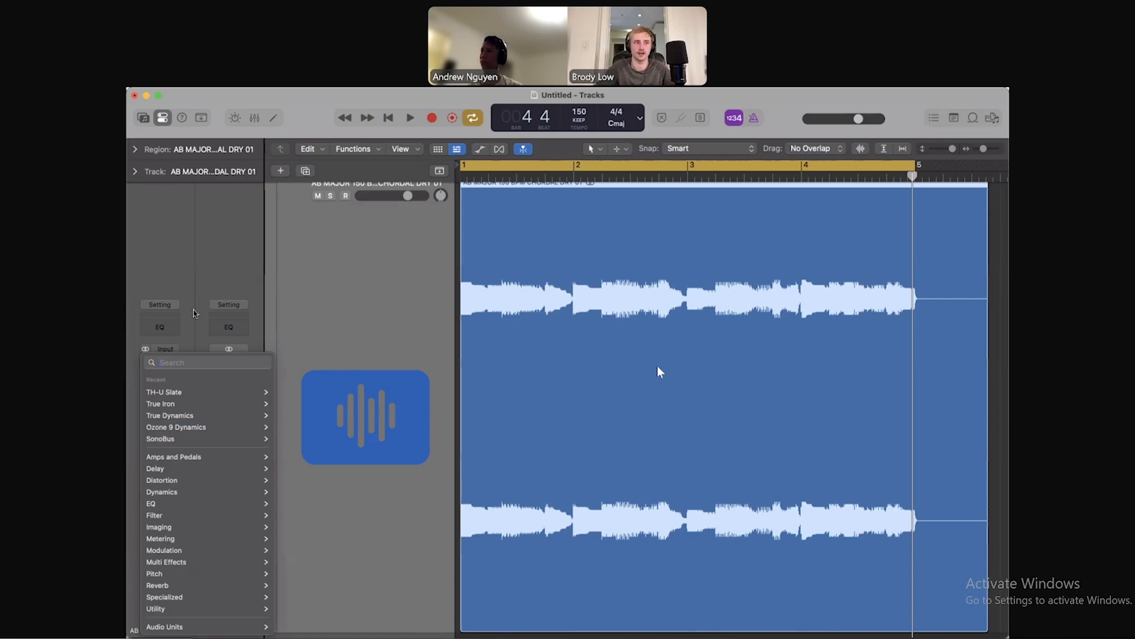
pyautogui.moveTo(184, 628)
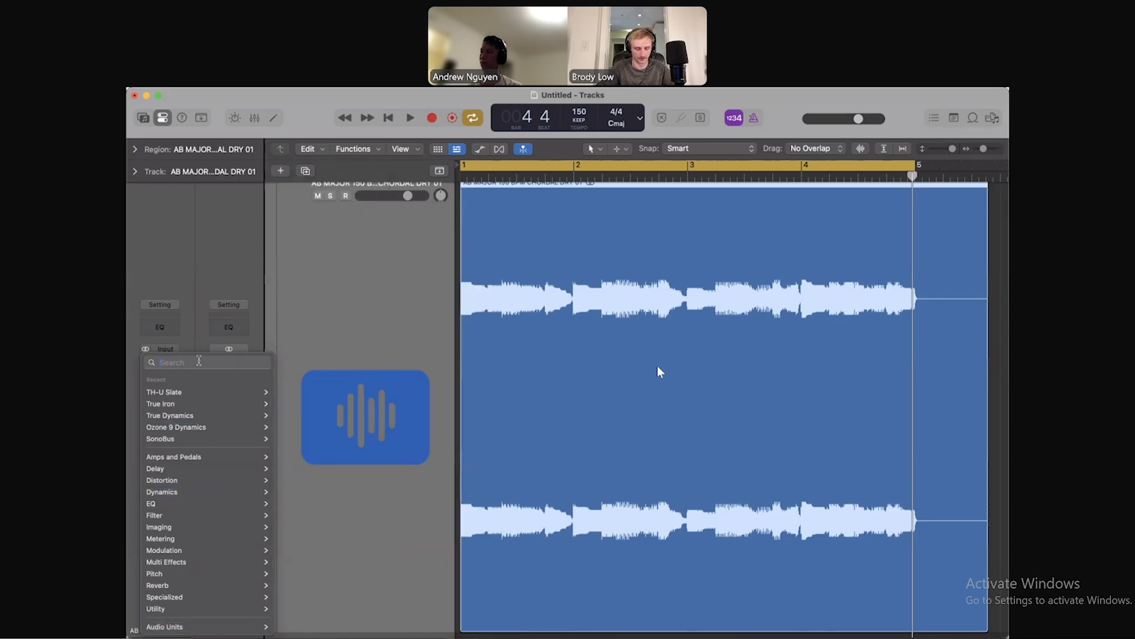
pyautogui.write('pro')
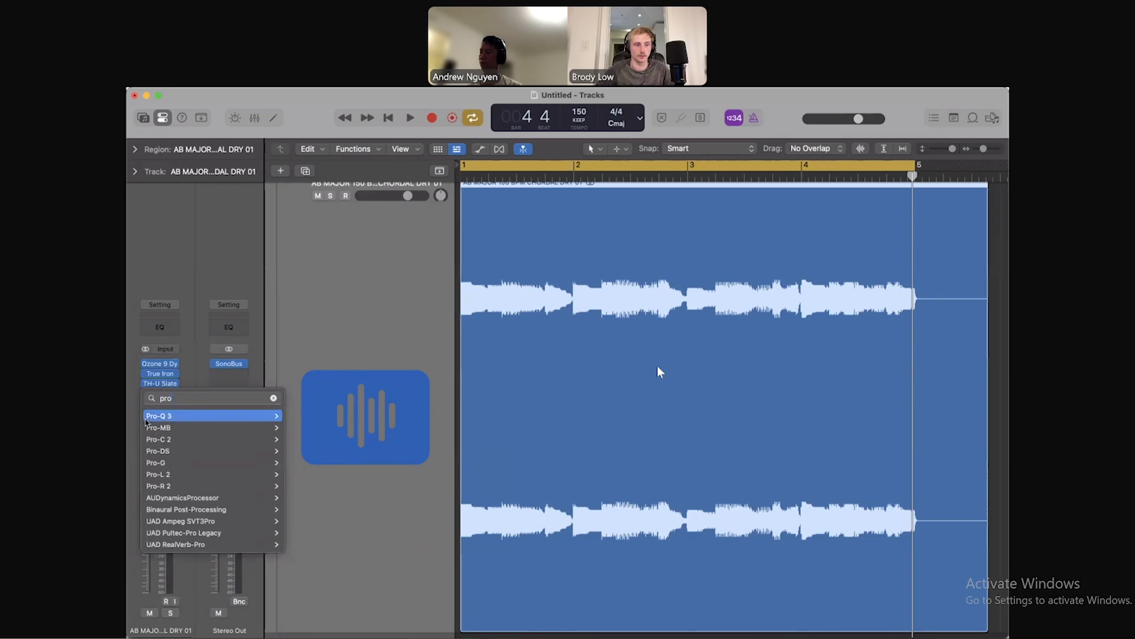
pyautogui.moveTo(177, 427)
pyautogui.click(296, 426)
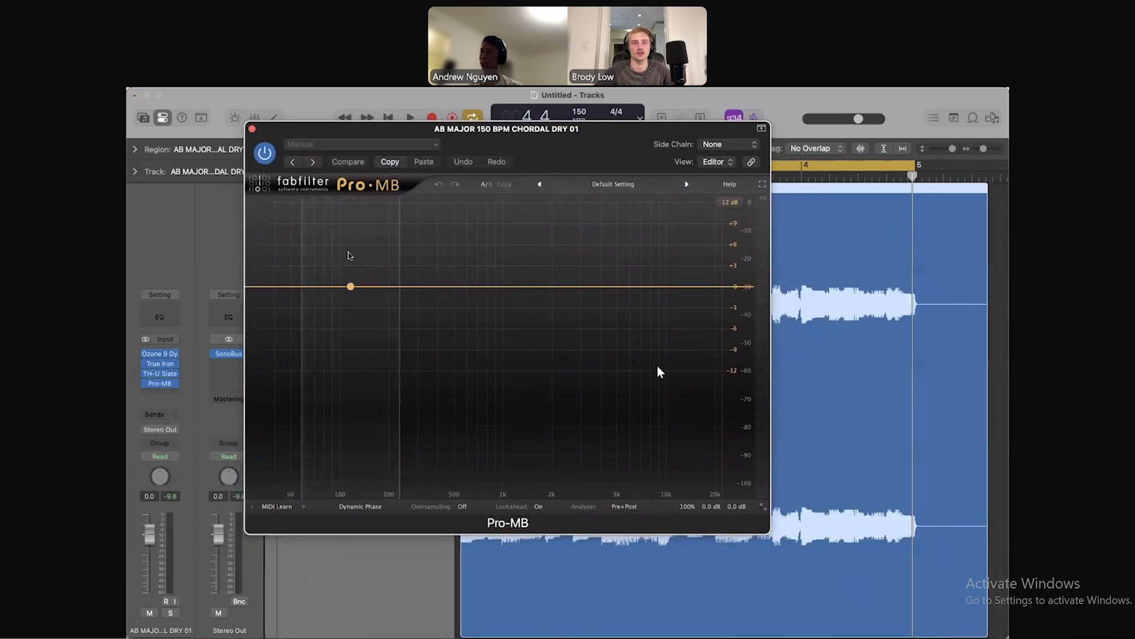
# Create three Pro-MB bands covering the lows, mids and highs
pyautogui.click(309, 256)
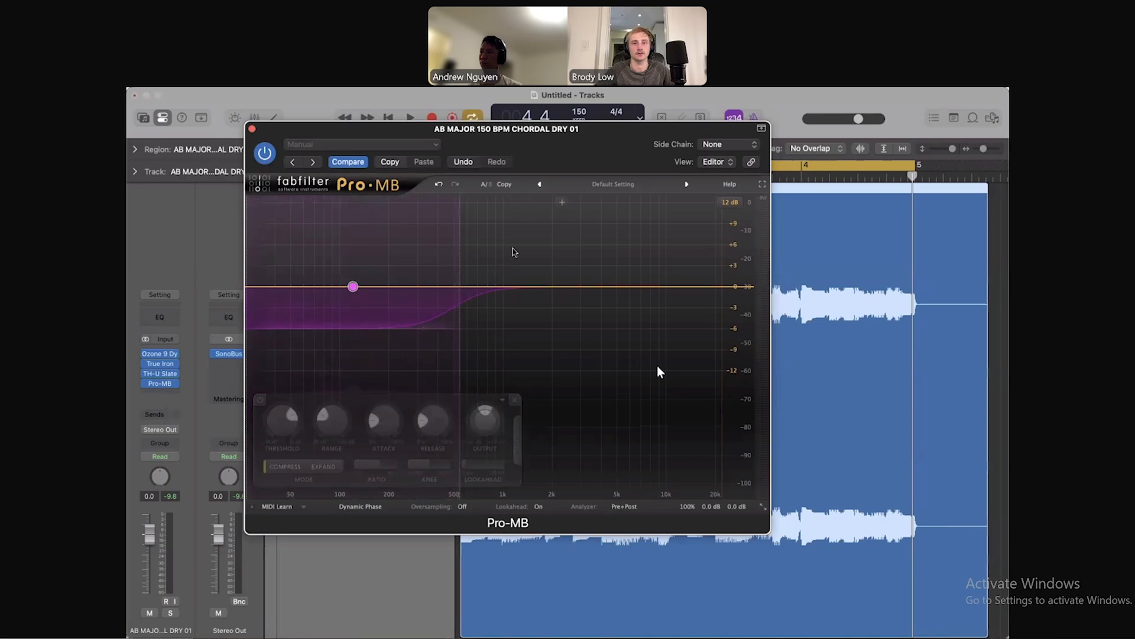
pyautogui.click(544, 205)
pyautogui.click(665, 206)
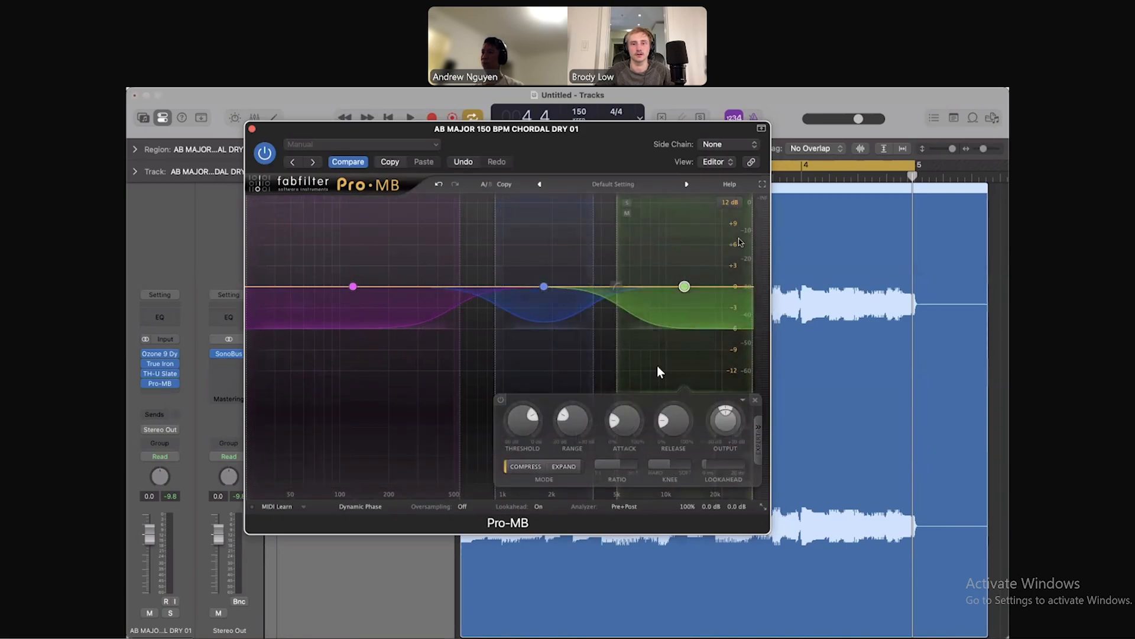
# Set the low/mid crossover to about 262 Hz and the mid/high crossover to about 5097 Hz
pyautogui.moveTo(617, 242)
pyautogui.mouseDown()
pyautogui.moveTo(583, 239)
pyautogui.moveTo(612, 242)
pyautogui.mouseUp()
pyautogui.moveTo(462, 243); pyautogui.dragTo(408, 243)
pyautogui.moveTo(611, 272); pyautogui.dragTo(612, 272)
pyautogui.moveTo(617, 286)
pyautogui.moveTo(618, 311); pyautogui.dragTo(618, 313)
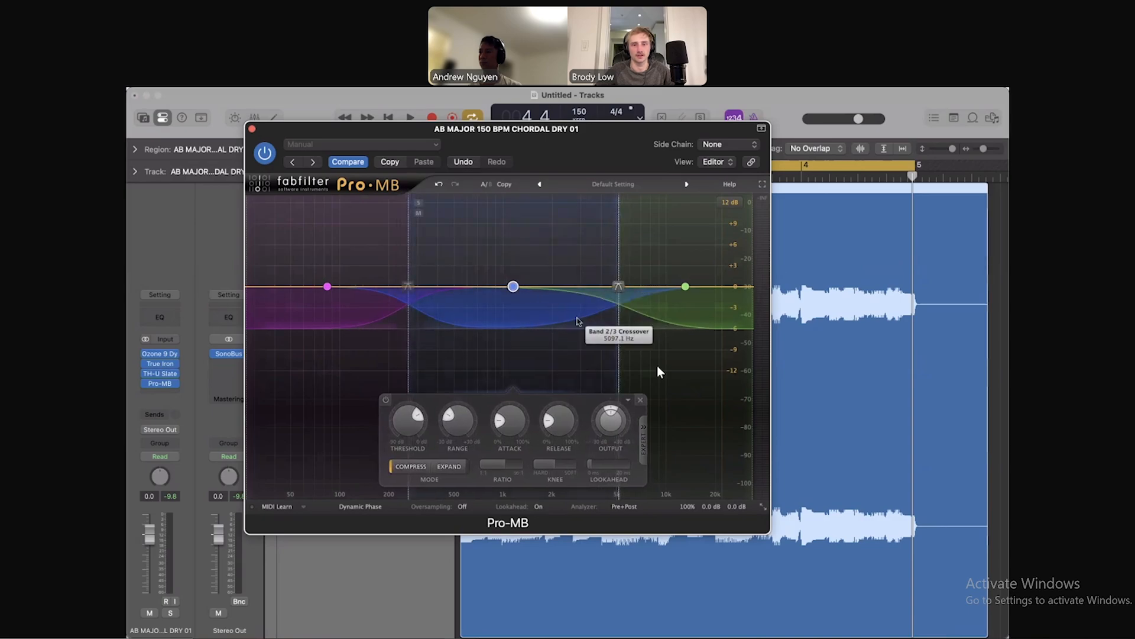
pyautogui.moveTo(407, 286); pyautogui.dragTo(405, 298)
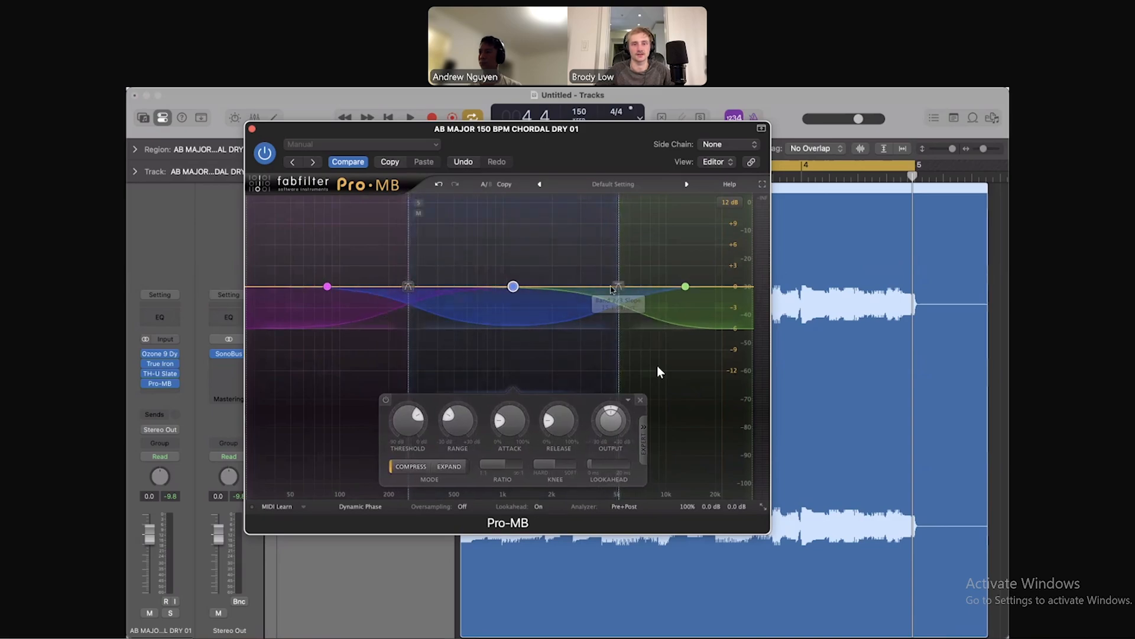
pyautogui.moveTo(602, 151); pyautogui.dragTo(624, 144)
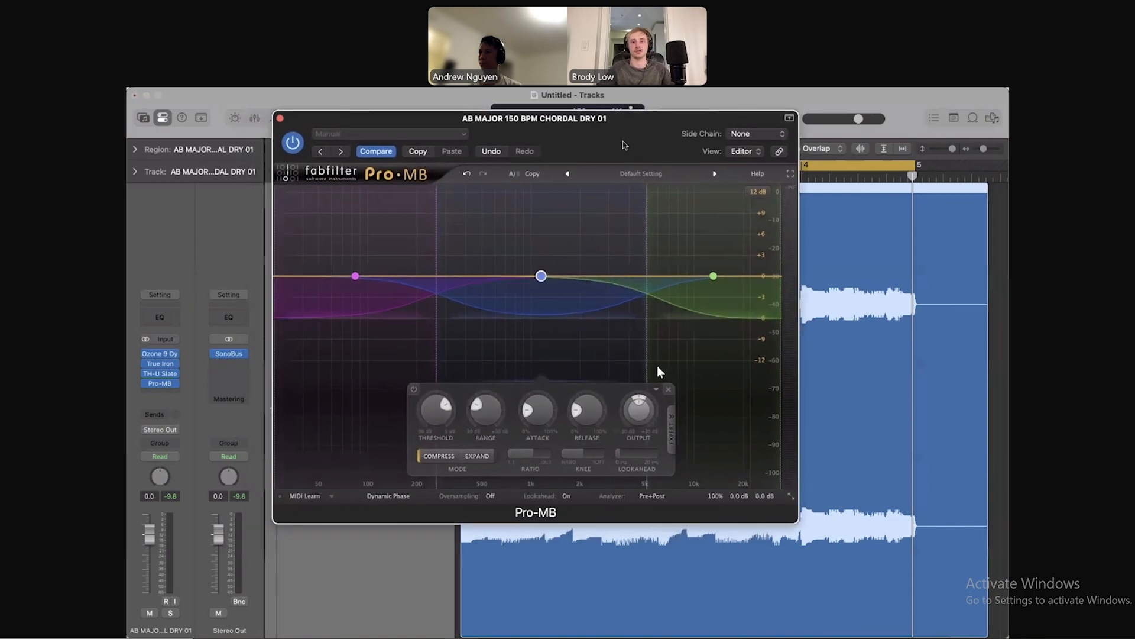
# During playback, set the low band's attack to about 30%, threshold to about -22 dB and output to +2 dB, with a longer release
pyautogui.click(354, 275)
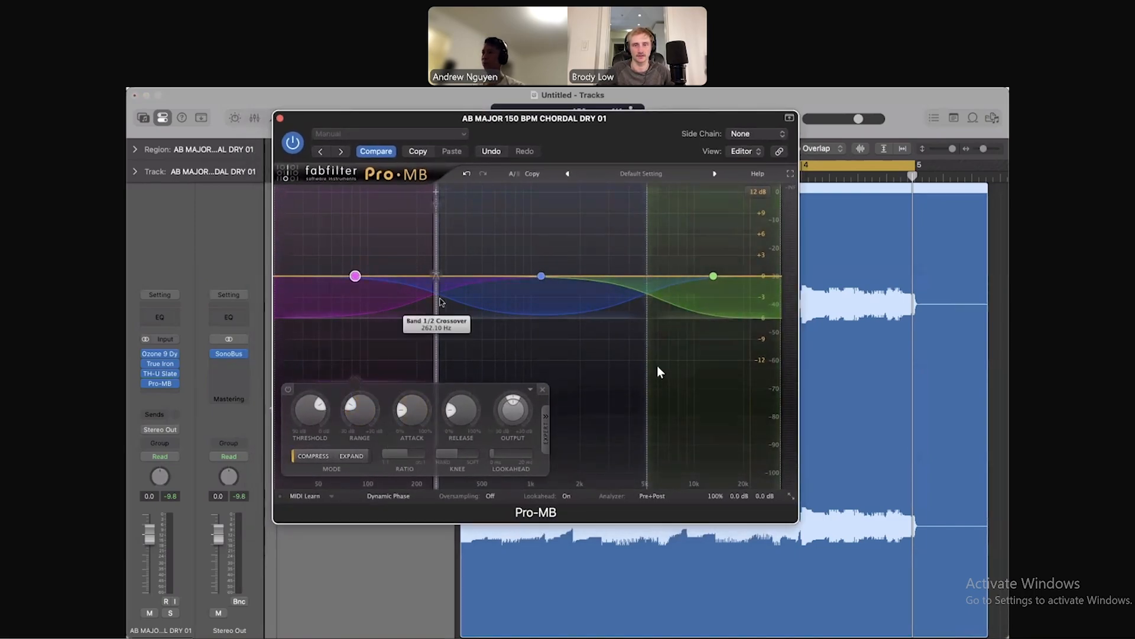
pyautogui.press('space')
pyautogui.moveTo(578, 146); pyautogui.dragTo(583, 147)
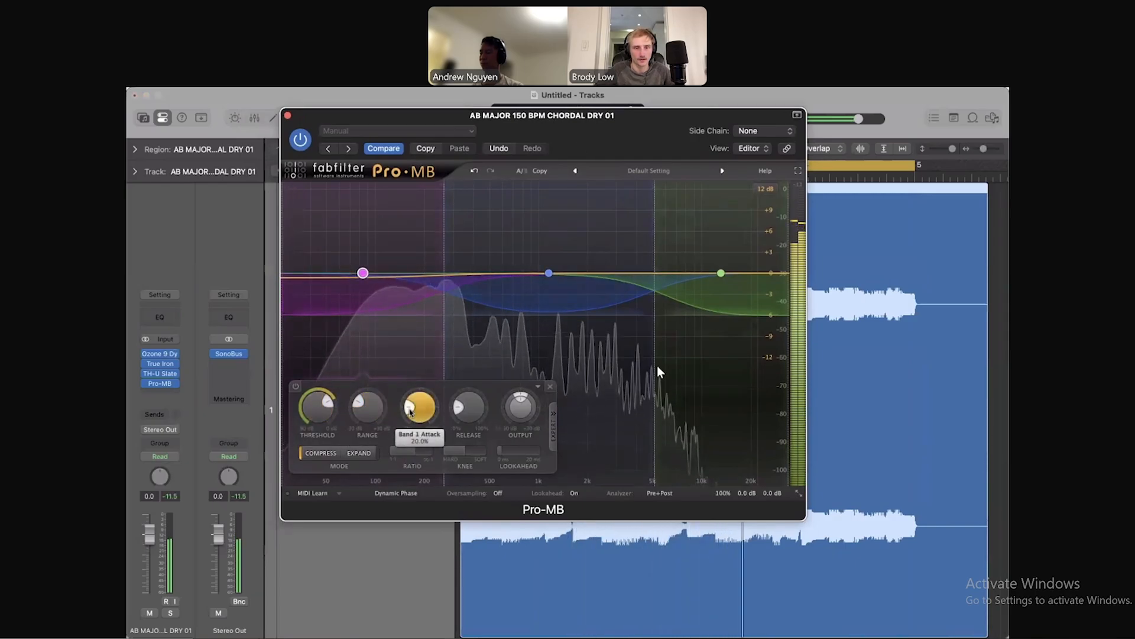
pyautogui.moveTo(421, 410); pyautogui.dragTo(462, 404)
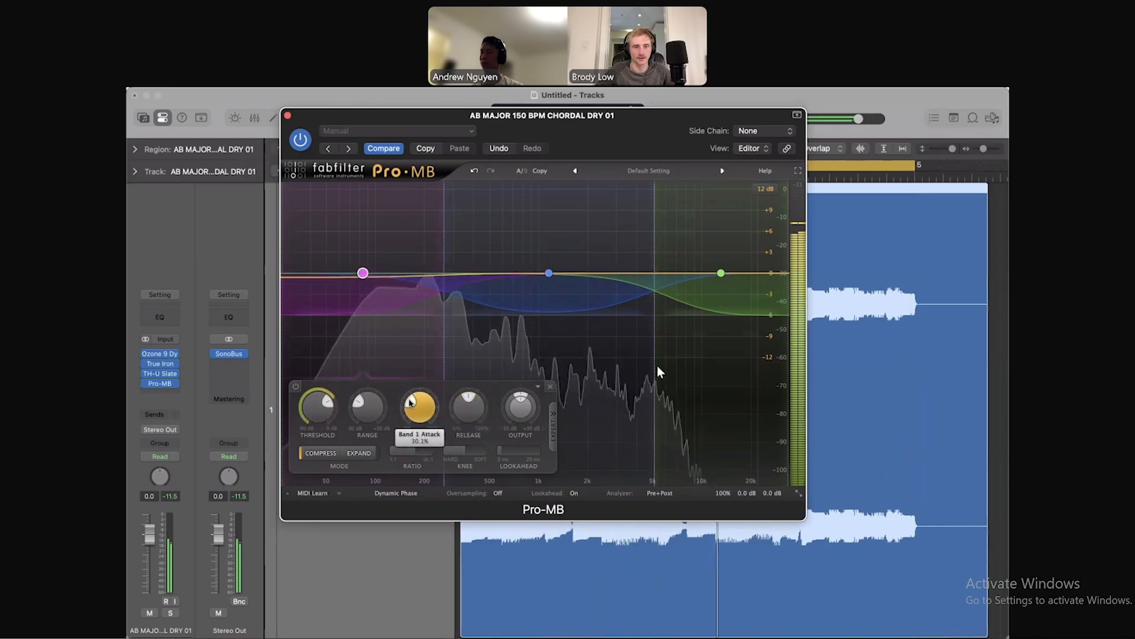
pyautogui.moveTo(410, 399); pyautogui.dragTo(410, 398)
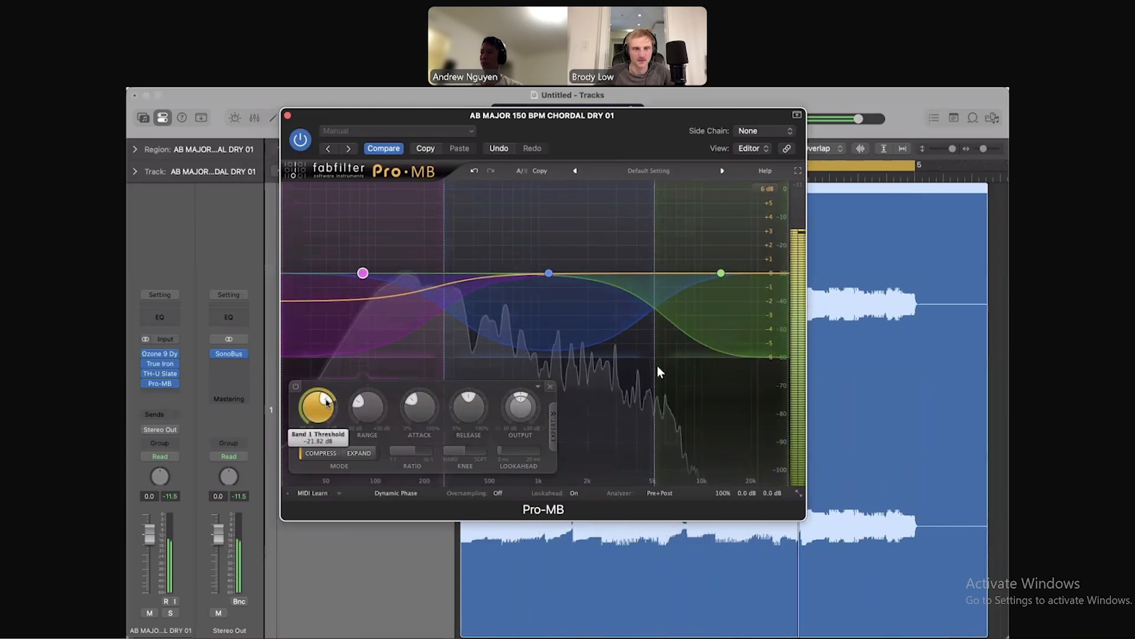
pyautogui.moveTo(326, 400); pyautogui.dragTo(325, 398)
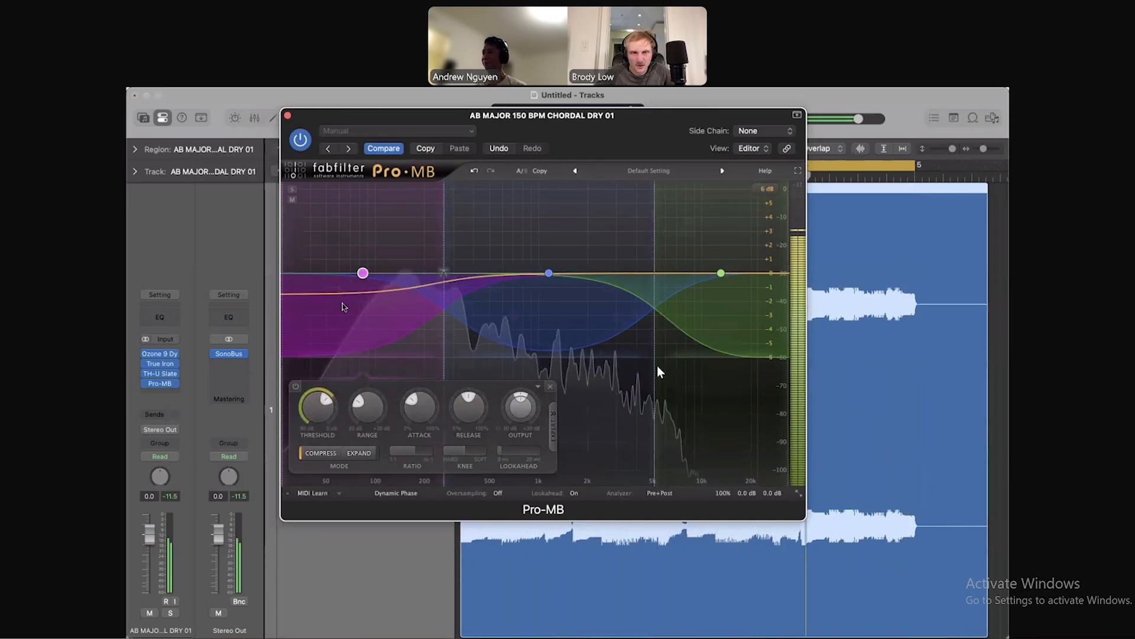
pyautogui.doubleClick(524, 416)
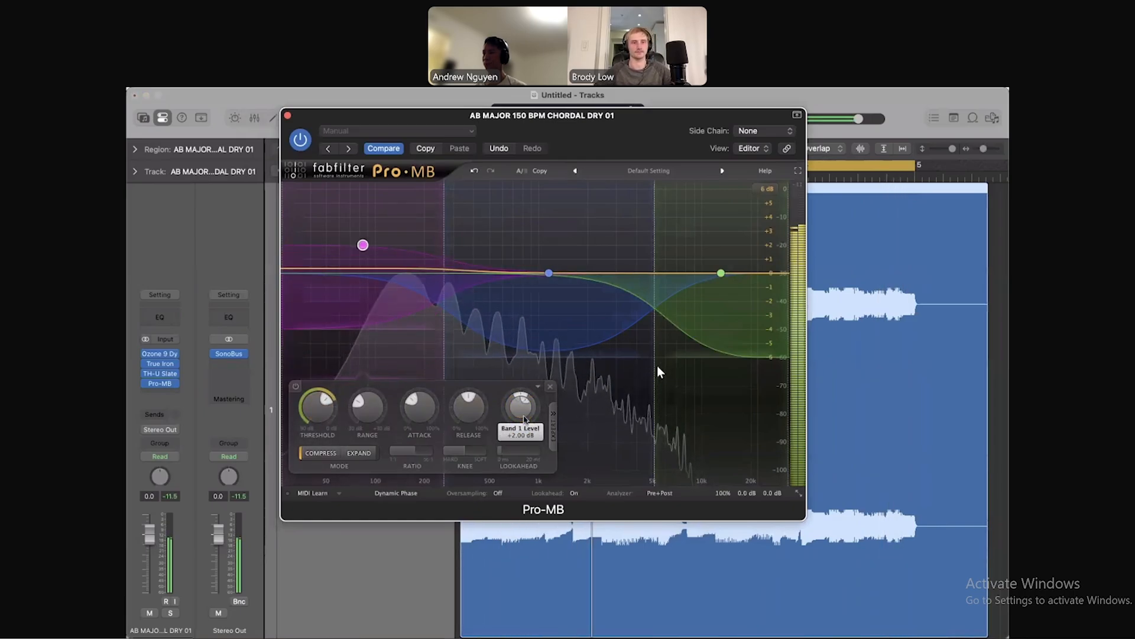
# Lower the mid band's output to -0.62 dB and reduce the low band's output to about +0.5 dB
pyautogui.click(549, 272)
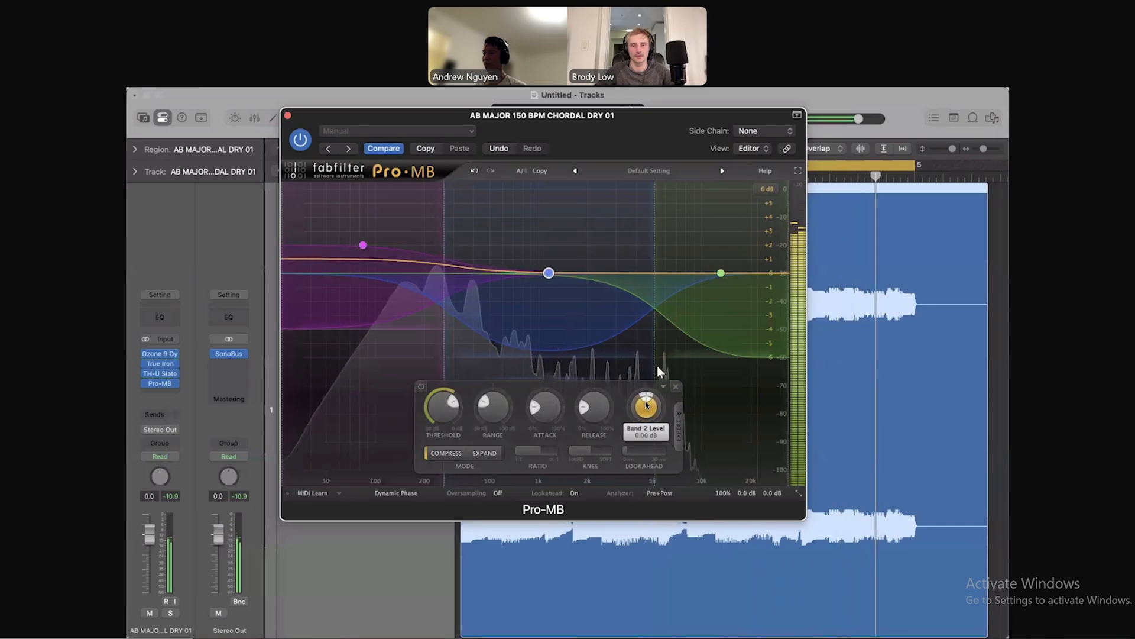
pyautogui.moveTo(645, 404); pyautogui.dragTo(645, 406)
pyautogui.click(416, 273)
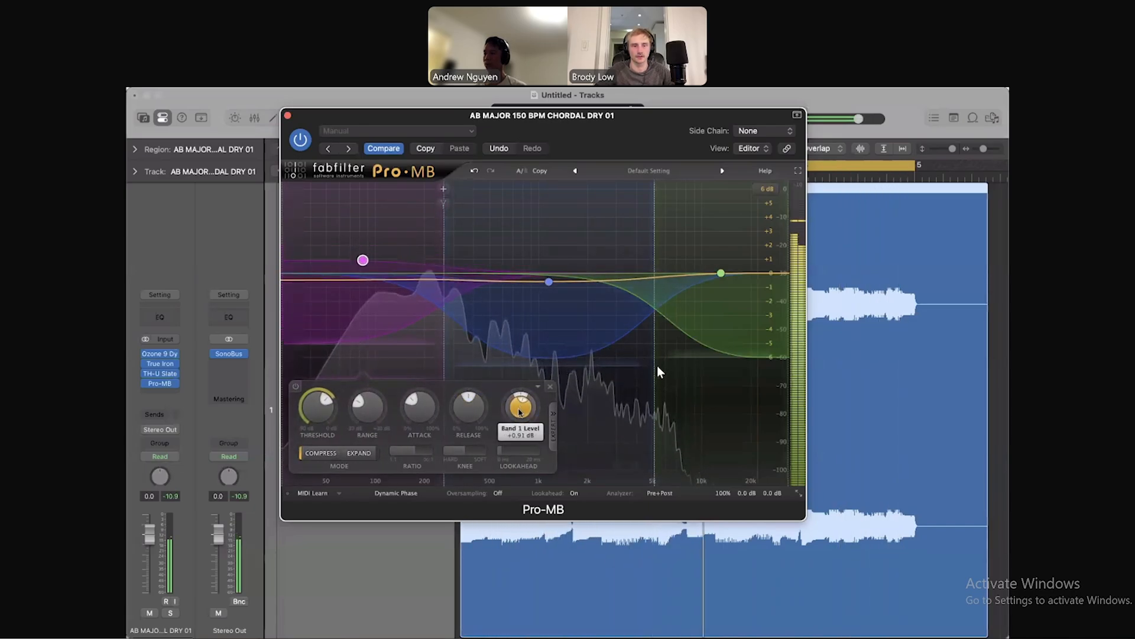
pyautogui.moveTo(520, 406); pyautogui.dragTo(521, 404)
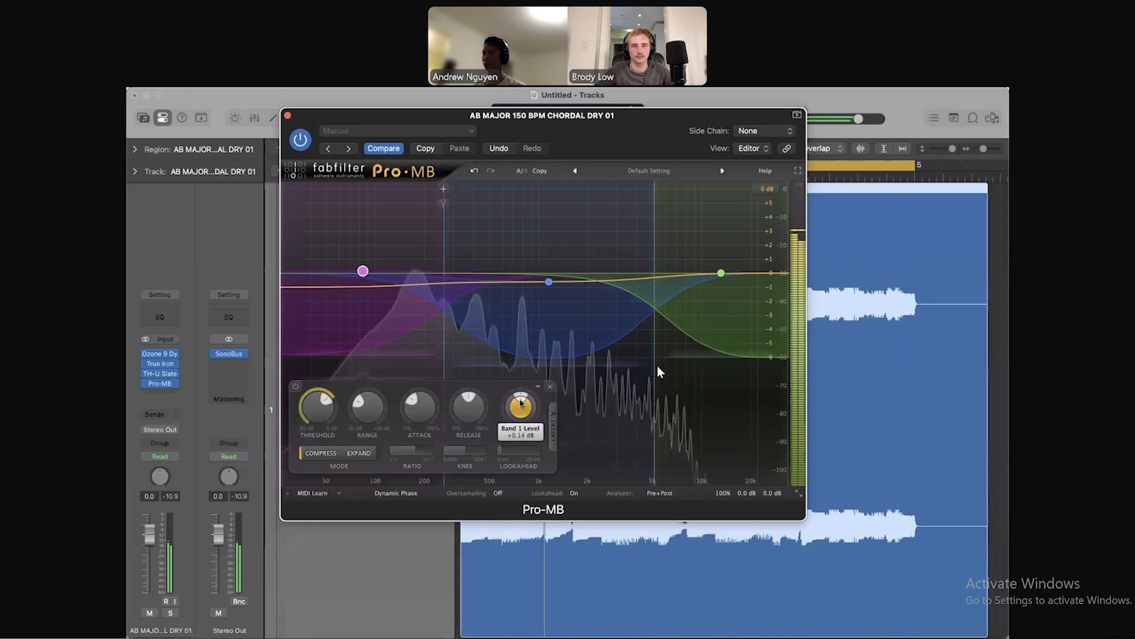
pyautogui.moveTo(521, 405); pyautogui.dragTo(521, 402)
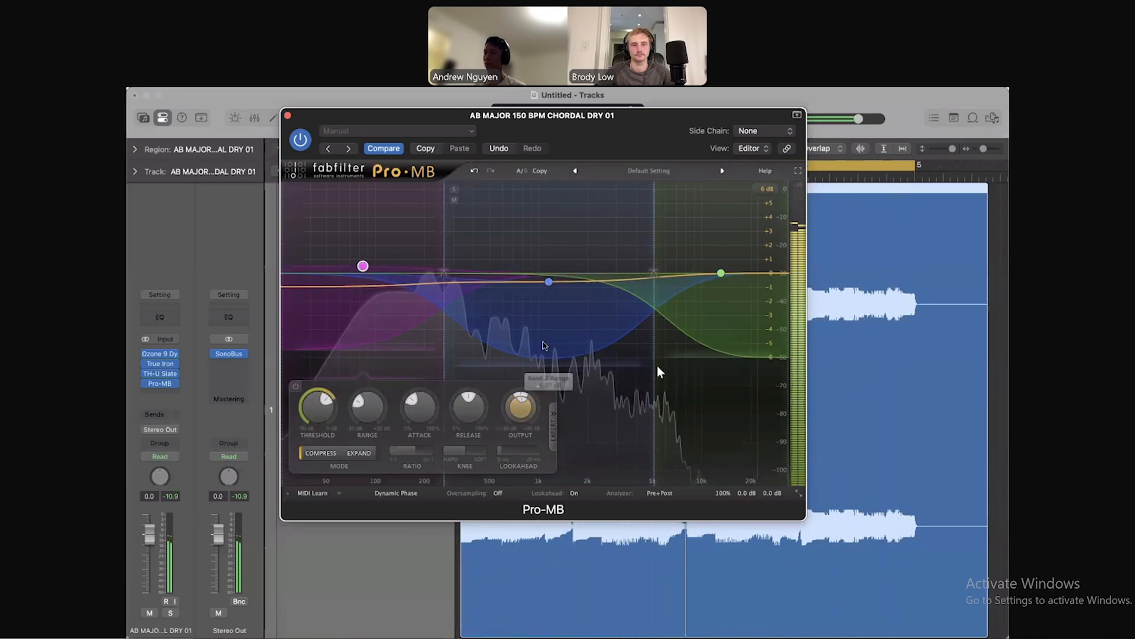
# Raise the mid band's attack and release, and set its threshold to about -23 dB and its output to +1 dB
pyautogui.click(550, 309)
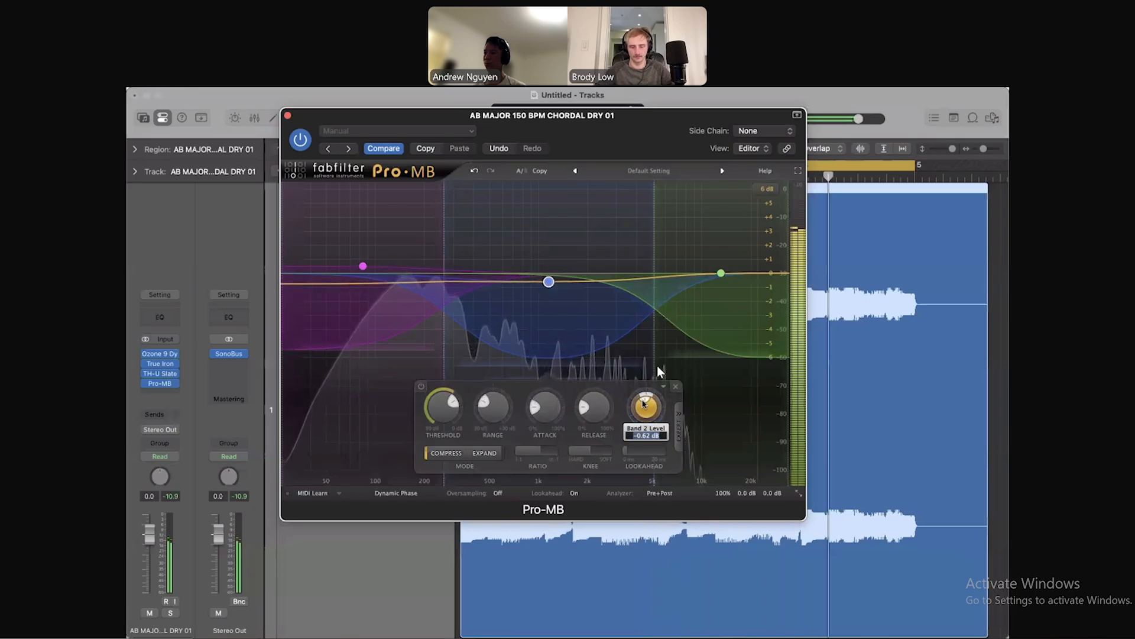
pyautogui.doubleClick(645, 404)
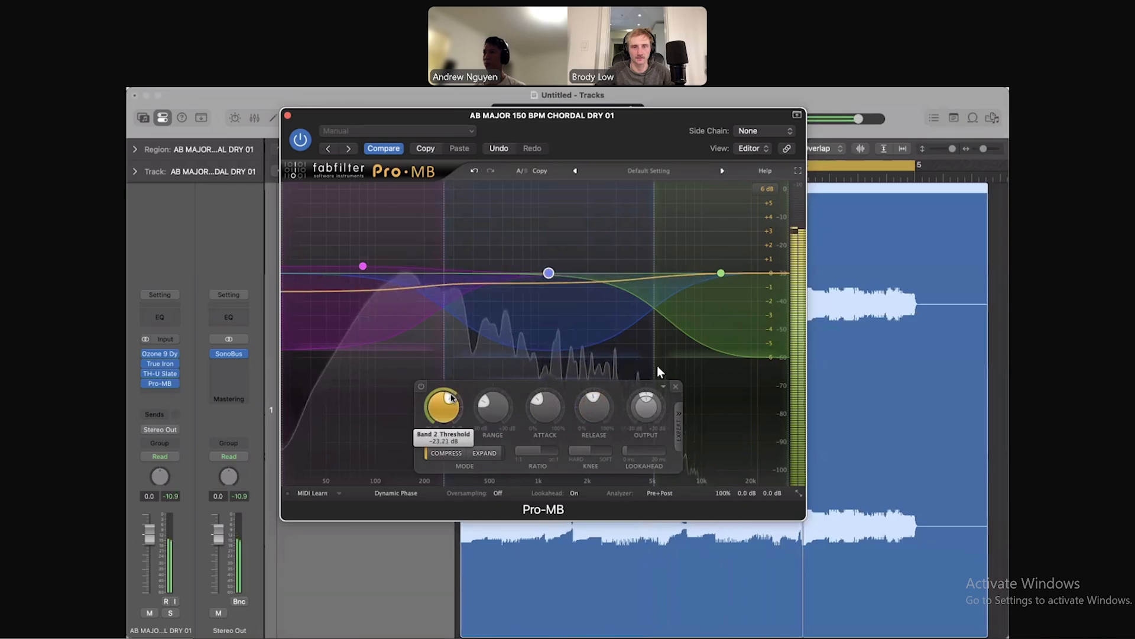
pyautogui.moveTo(452, 398); pyautogui.dragTo(450, 398)
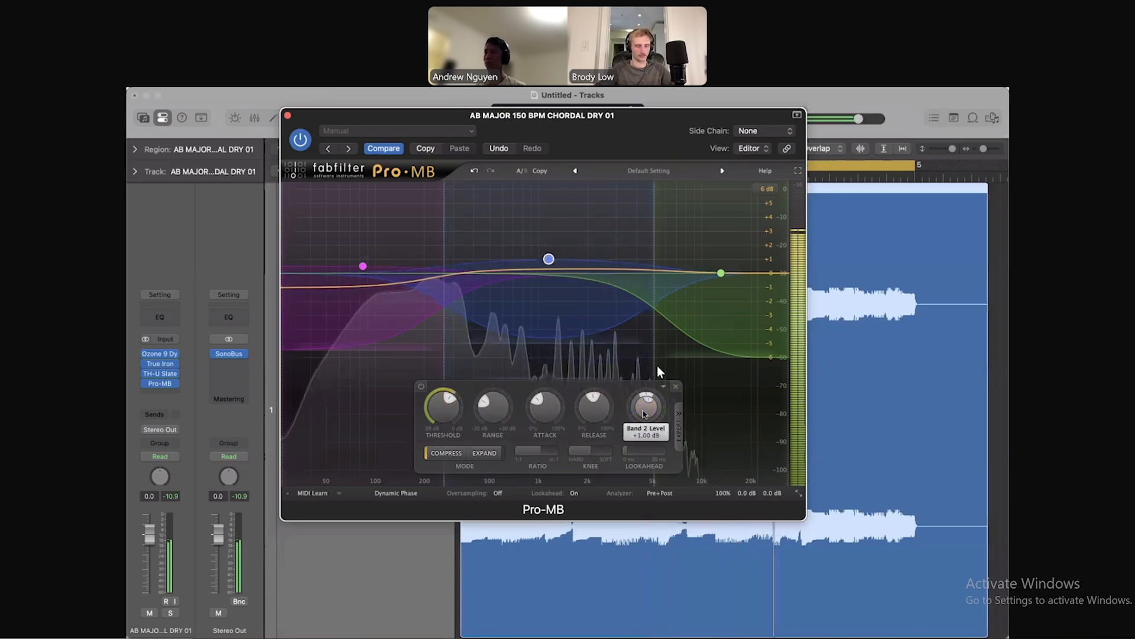
# Lower the high band's threshold to about -62 dB and set its output level to +1 dB
pyautogui.click(721, 274)
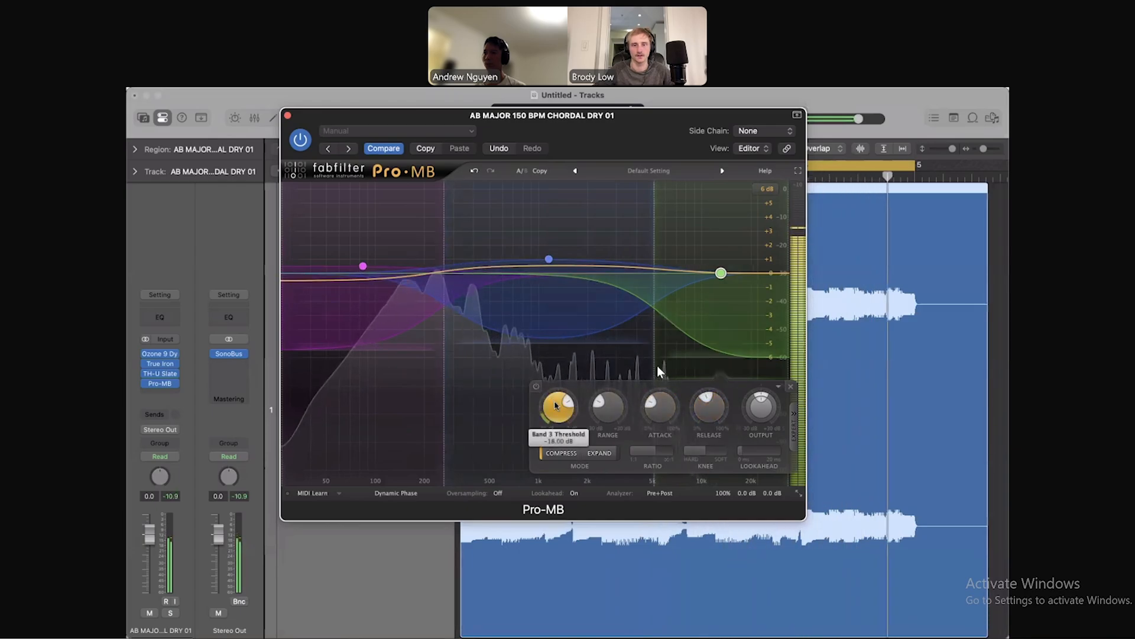
pyautogui.moveTo(556, 406); pyautogui.dragTo(571, 405)
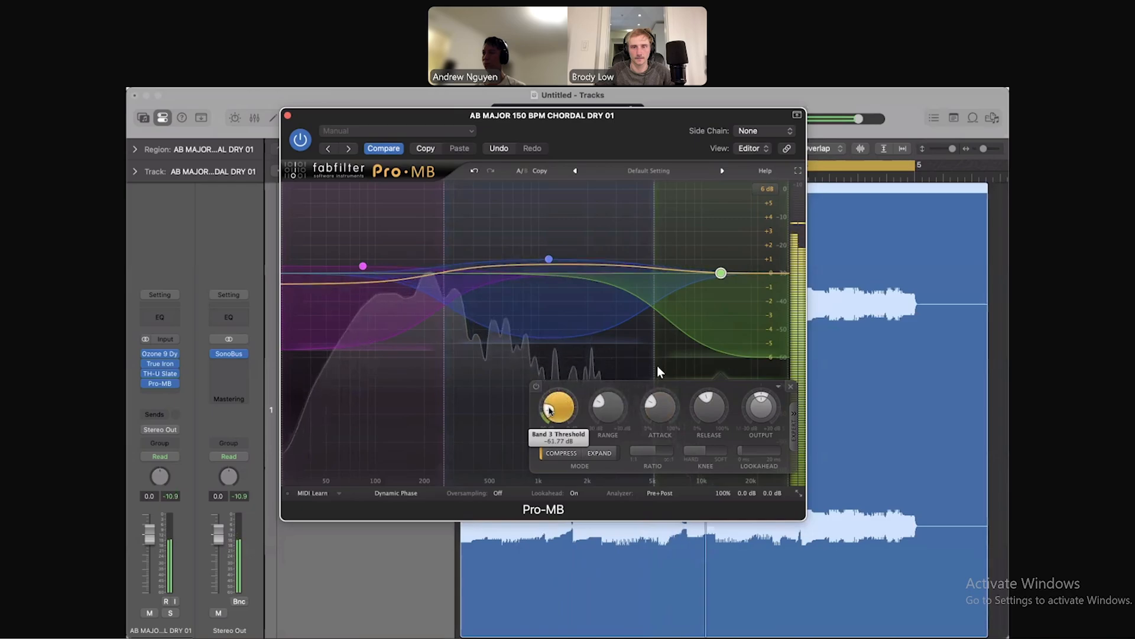
pyautogui.moveTo(549, 408); pyautogui.dragTo(549, 408)
pyautogui.moveTo(763, 413)
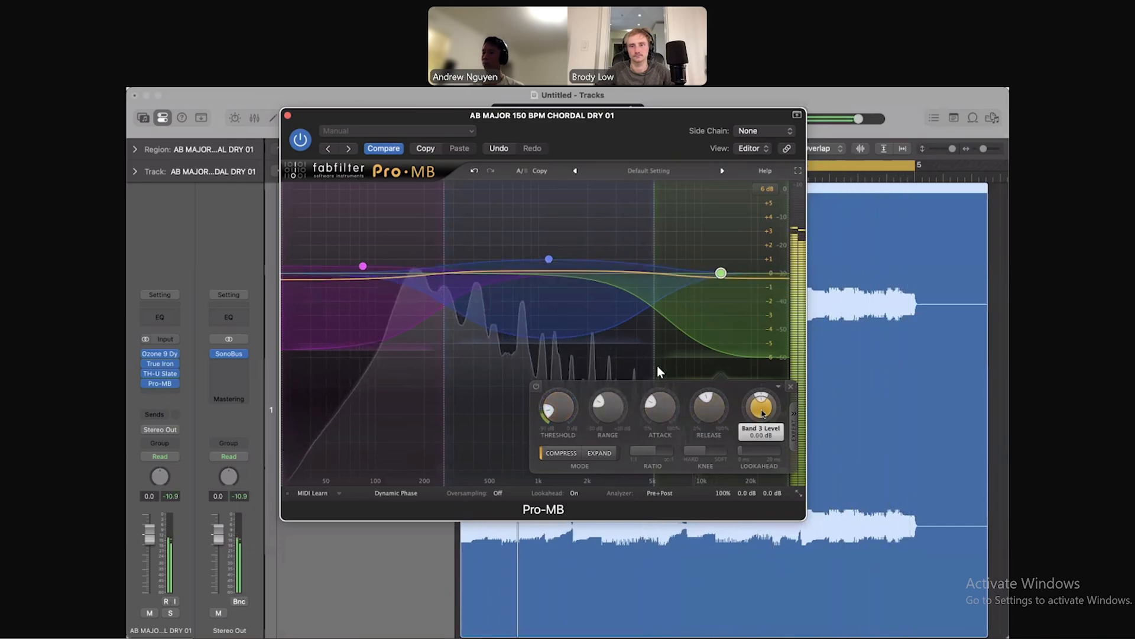
pyautogui.write('1')
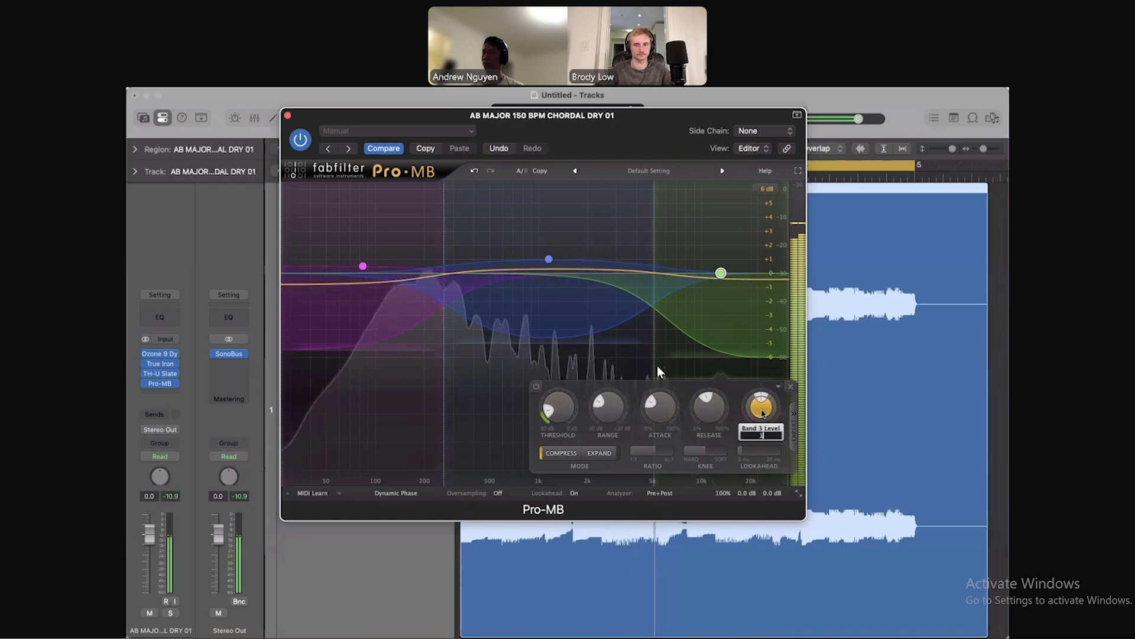
pyautogui.press('Return')
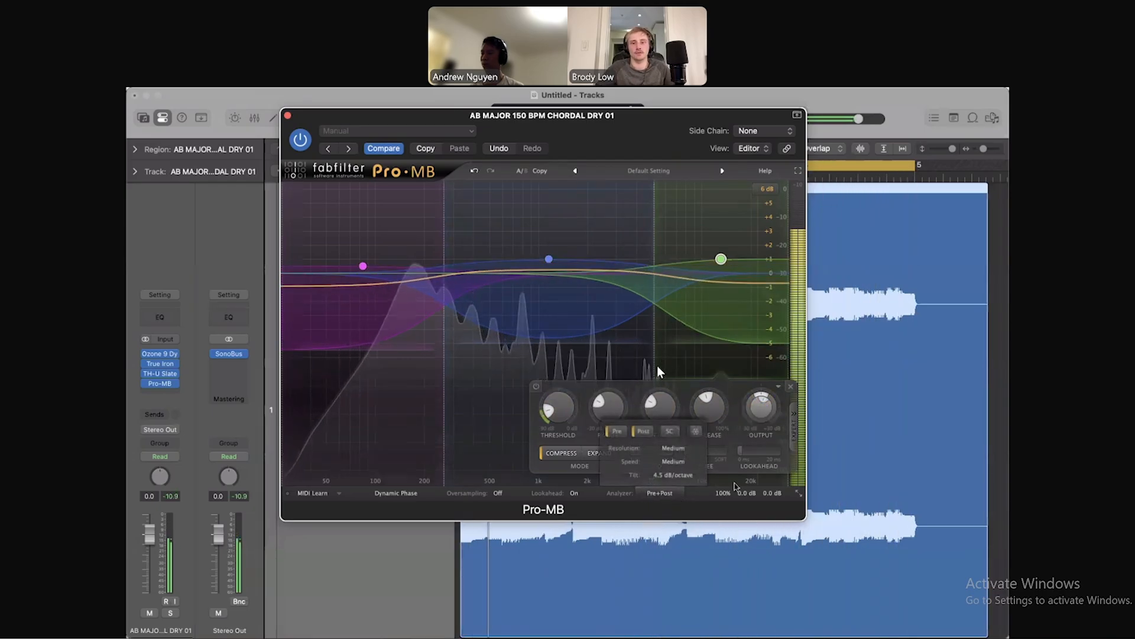
# Compare the playing loop with Pro-MB bypassed and active, leave it active and close its window
pyautogui.moveTo(702, 412)
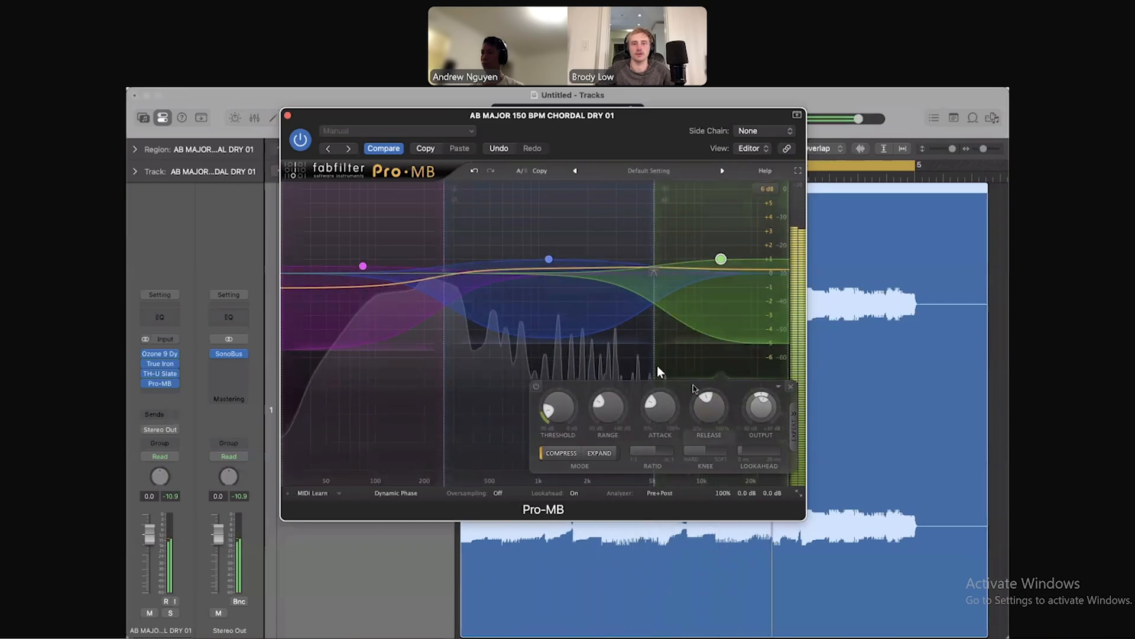
pyautogui.click(721, 477)
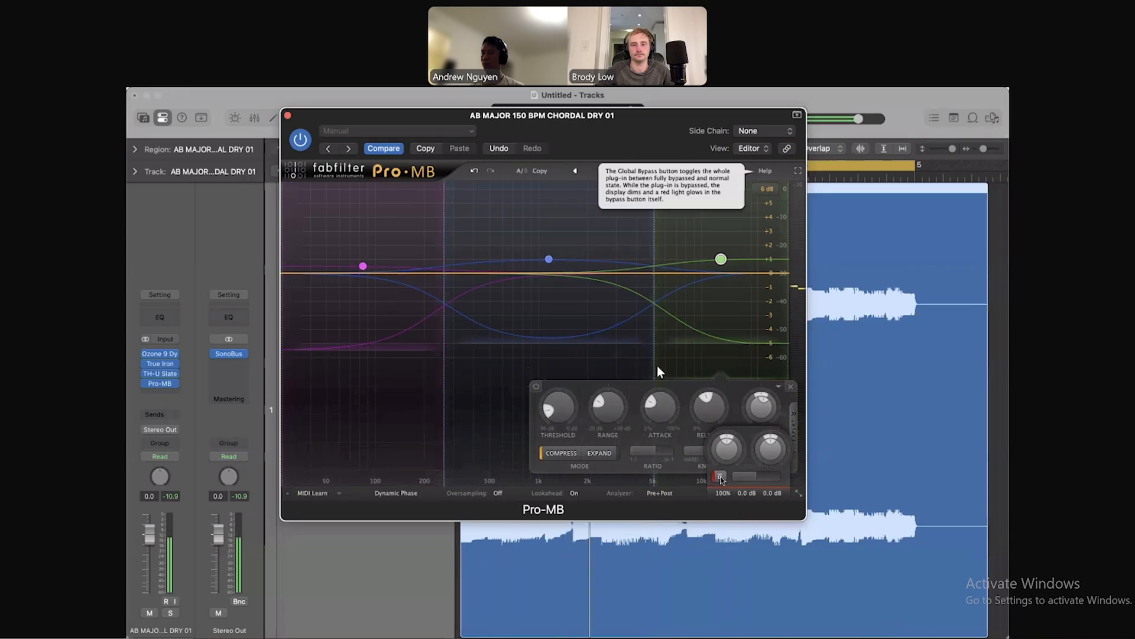
pyautogui.click(720, 477)
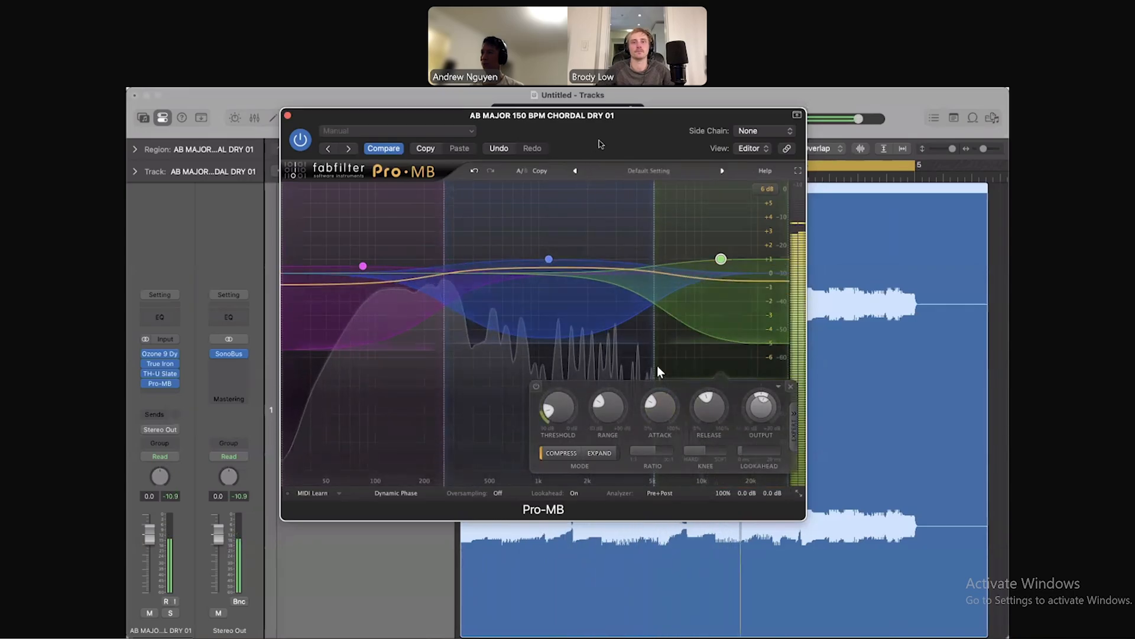
pyautogui.moveTo(601, 144); pyautogui.dragTo(603, 150)
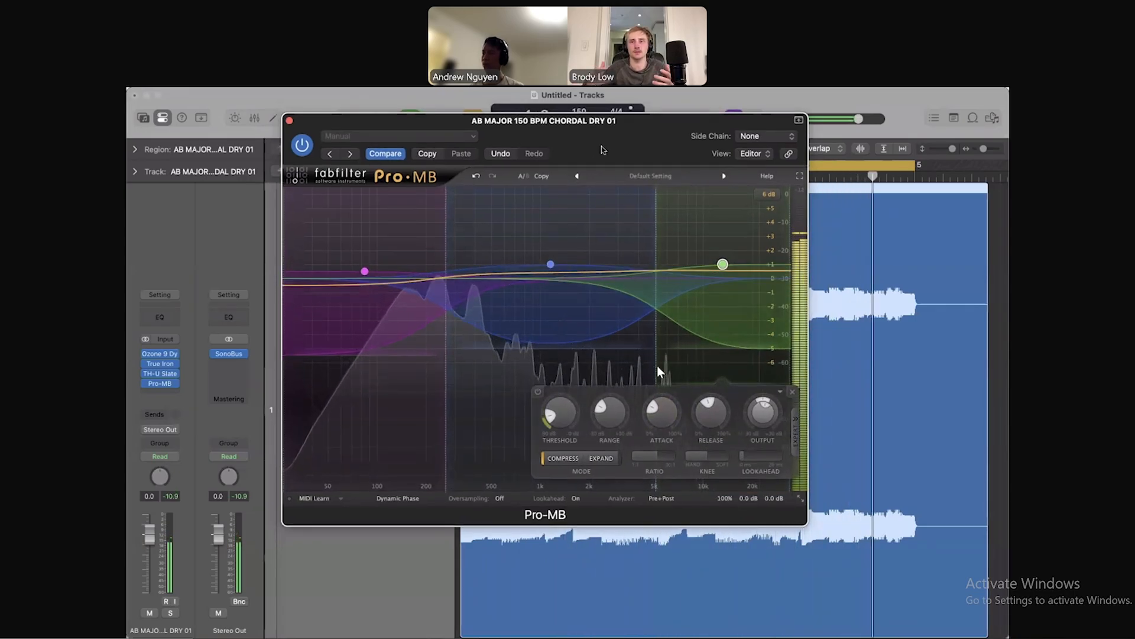
pyautogui.click(290, 120)
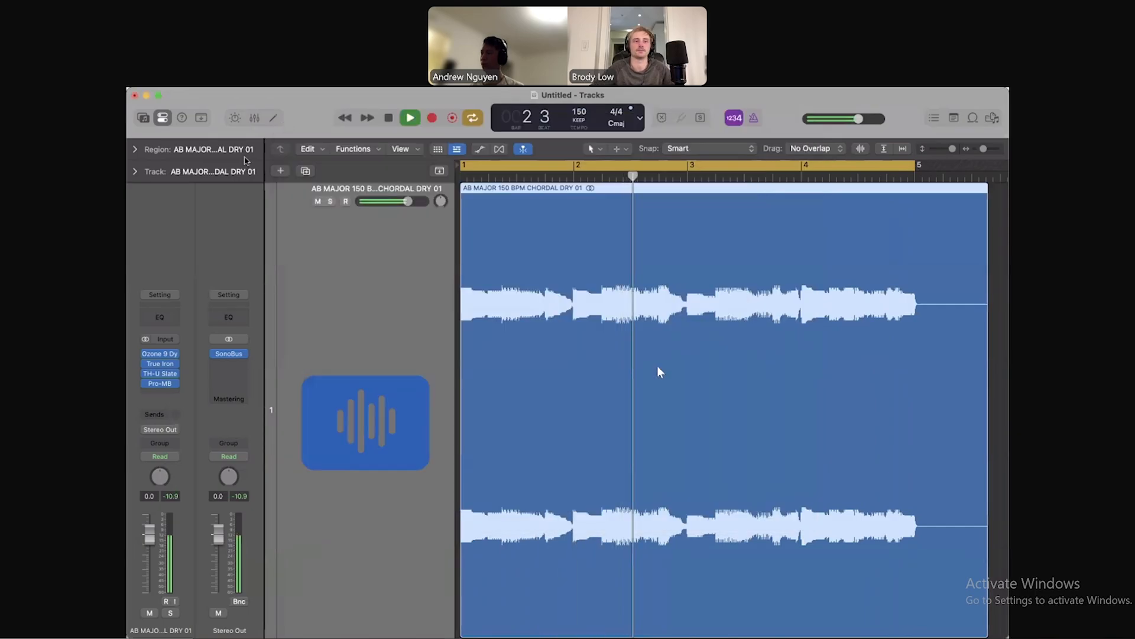
# Insert a stereo Pro-Q 3 after Pro-MB on the chordal loop track and move its window up over the track list
pyautogui.click(161, 392)
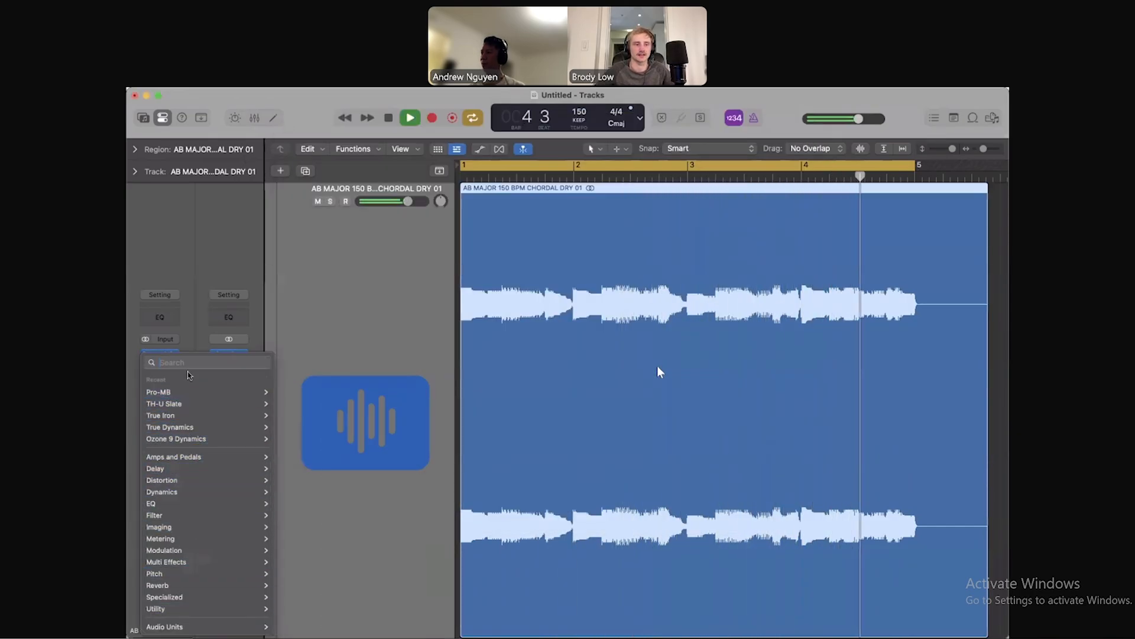
pyautogui.write('pro 3')
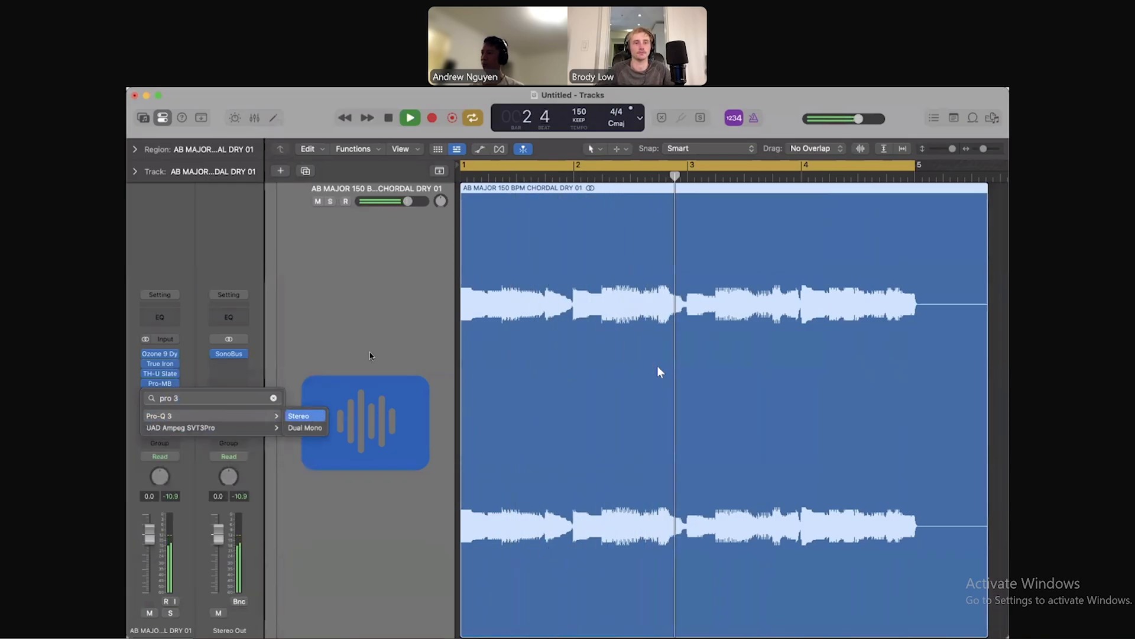
pyautogui.click(298, 417)
pyautogui.moveTo(762, 277); pyautogui.dragTo(584, 133)
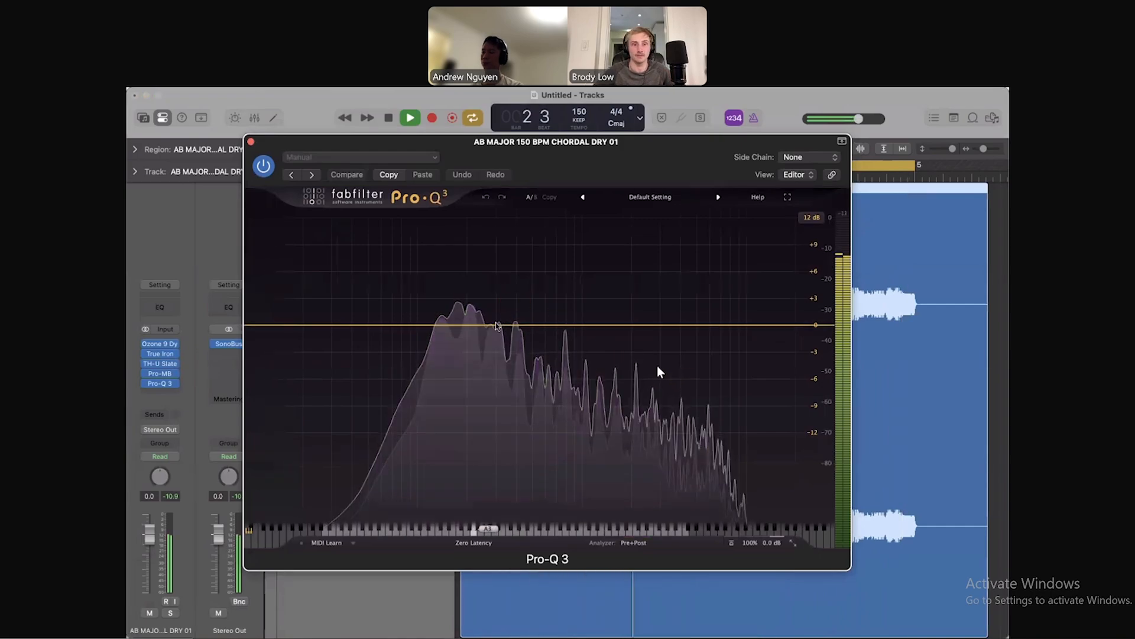
# Add bell cuts near 145 Hz (about -3 dB) and 267 Hz (-1.95 dB), plus a high shelf at 44.5 Hz lowered by 1.79 dB
pyautogui.moveTo(430, 297); pyautogui.dragTo(446, 353)
pyautogui.click(488, 343)
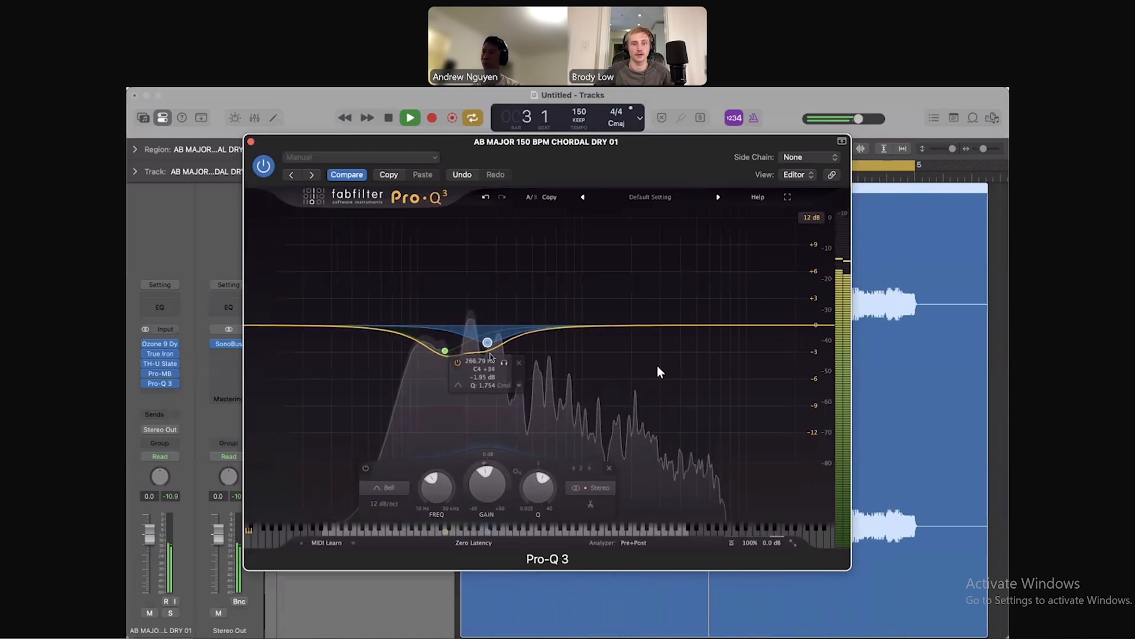
pyautogui.click(359, 341)
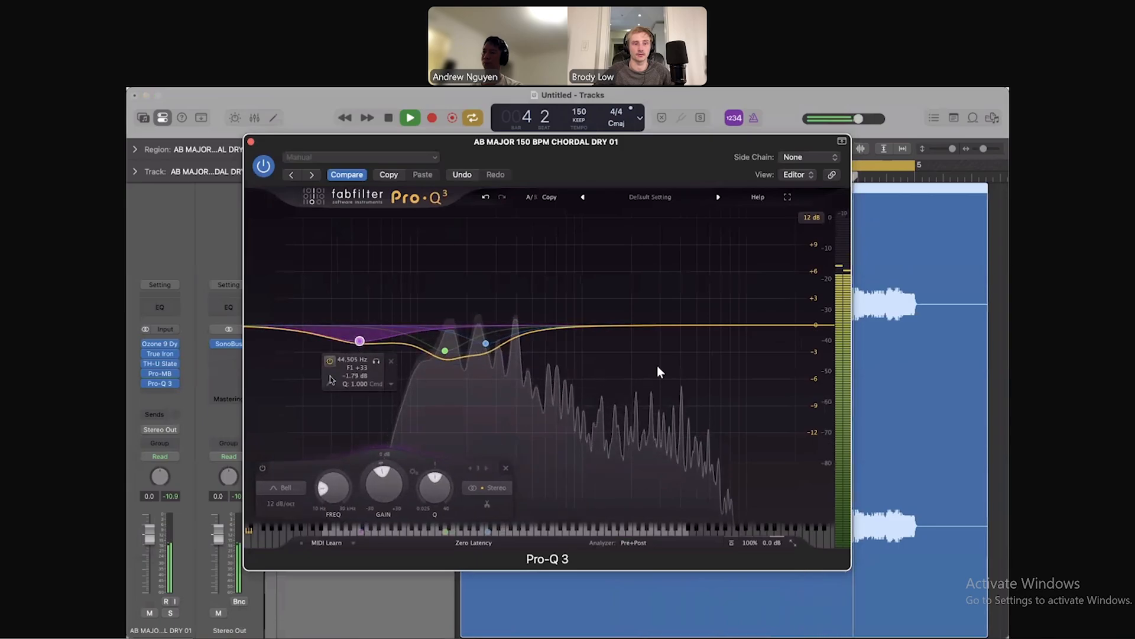
pyautogui.click(368, 396)
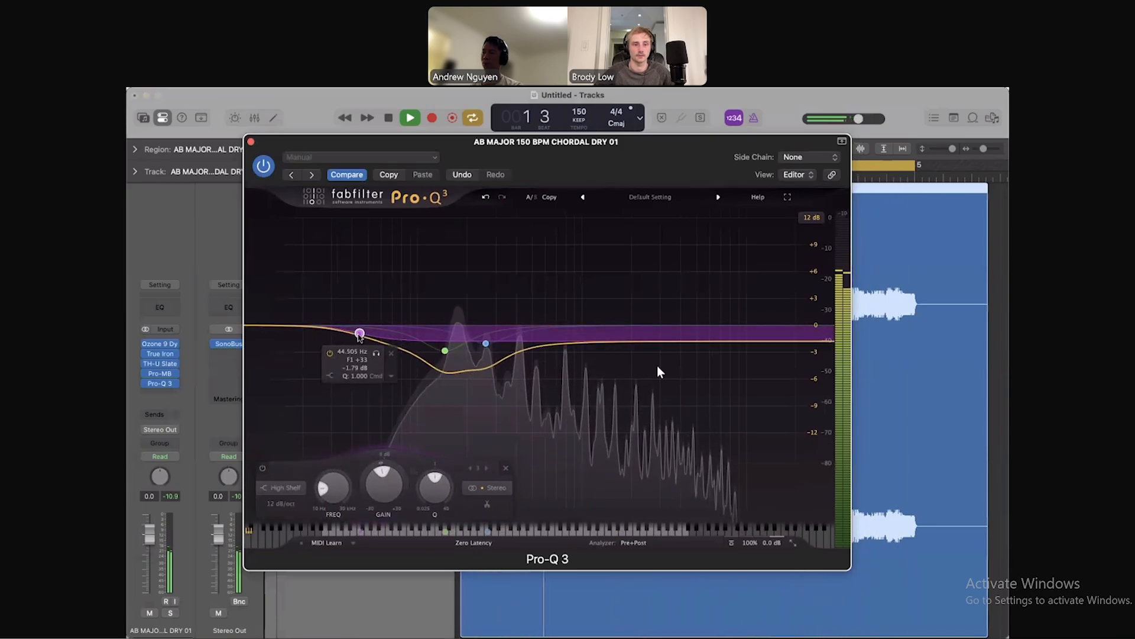
# Add a 12 dB/oct low cut at about 143 Hz with Q about 1.68, and a shallow Q 5 bell cut near 180 Hz
pyautogui.click(297, 334)
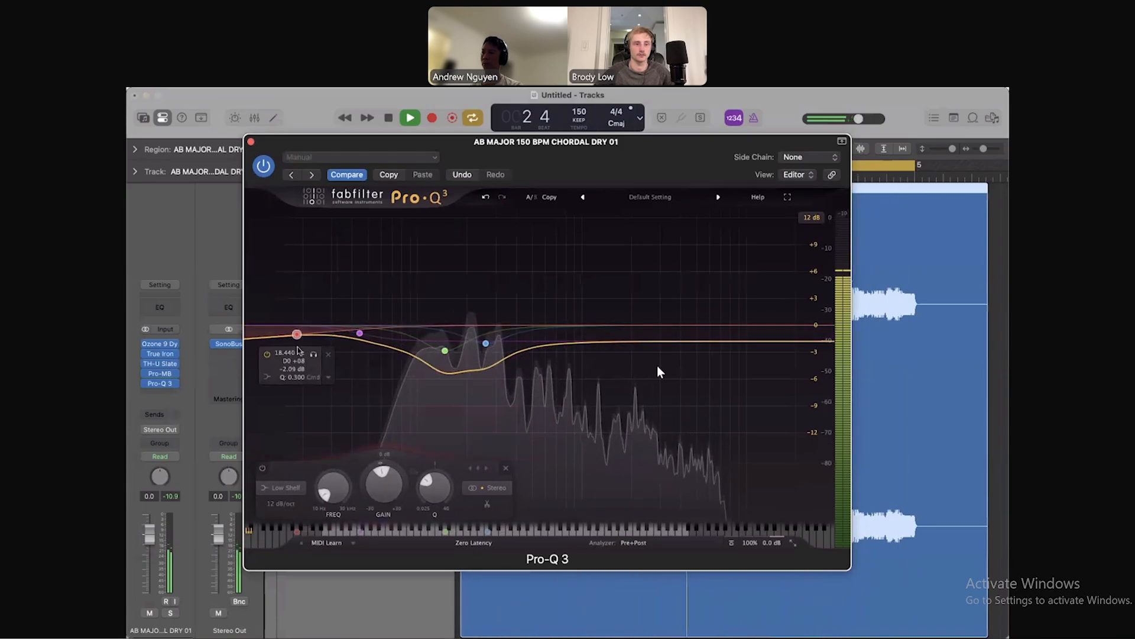
pyautogui.click(292, 389)
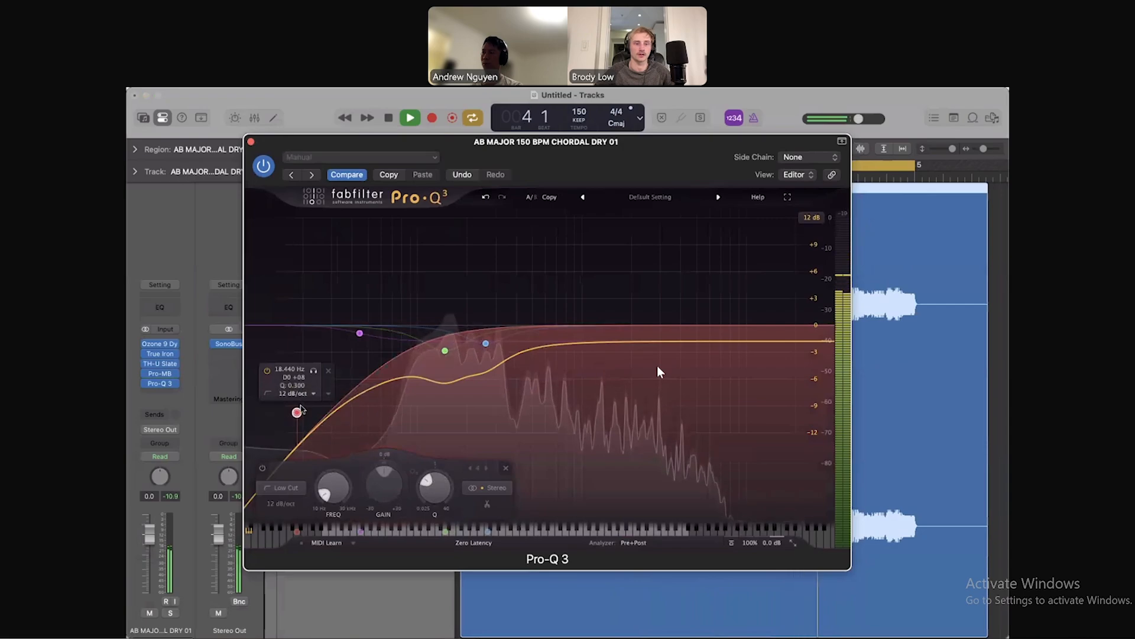
pyautogui.moveTo(297, 333); pyautogui.dragTo(444, 287)
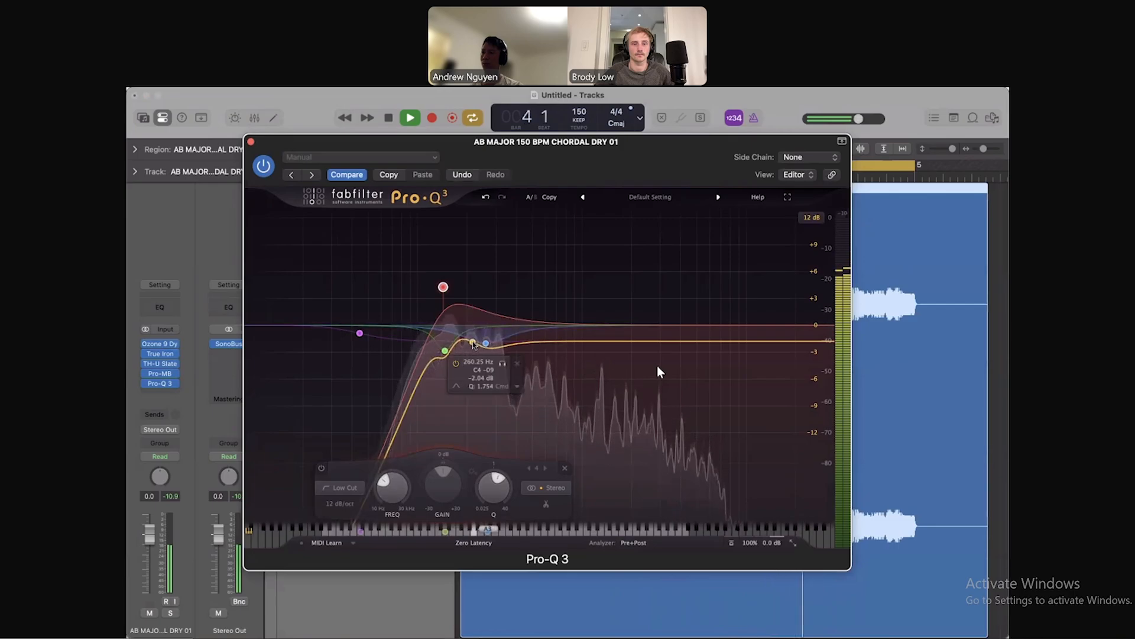
pyautogui.moveTo(473, 346); pyautogui.dragTo(461, 355)
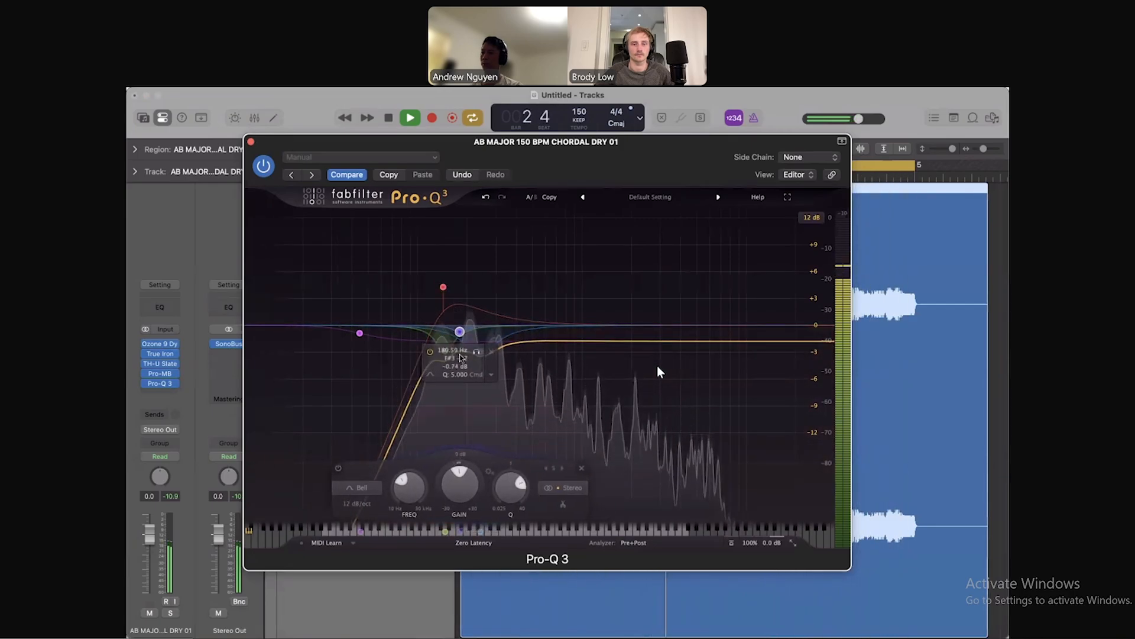
pyautogui.keyDown('alt'); pyautogui.keyDown('shift'); pyautogui.click(444, 288); pyautogui.keyUp('shift'); pyautogui.keyUp('alt')
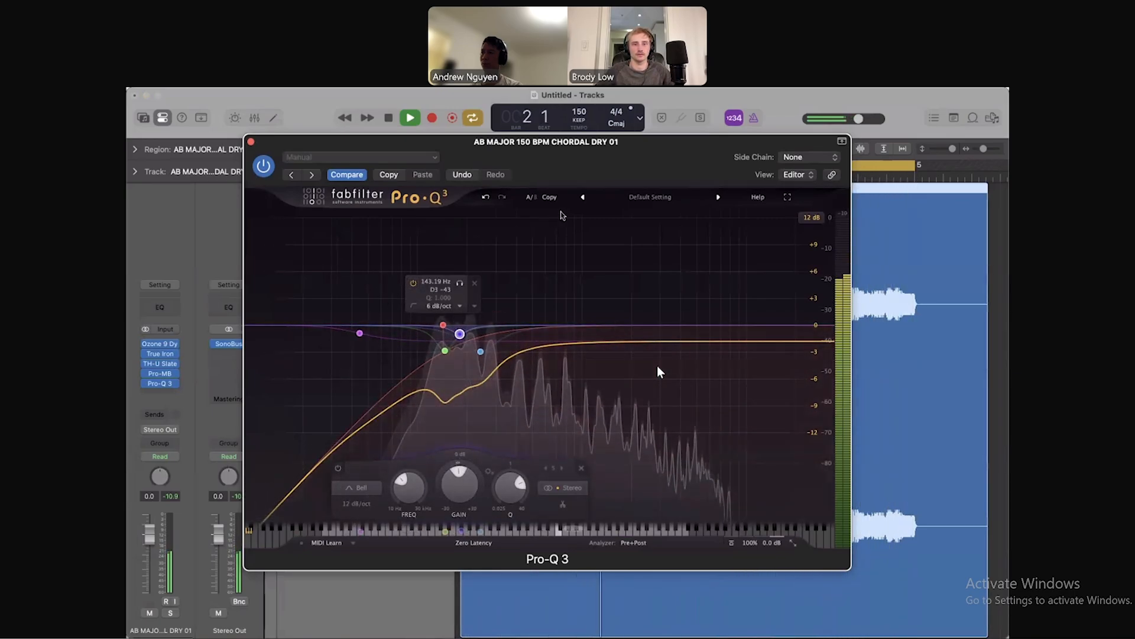
pyautogui.press('super+z')
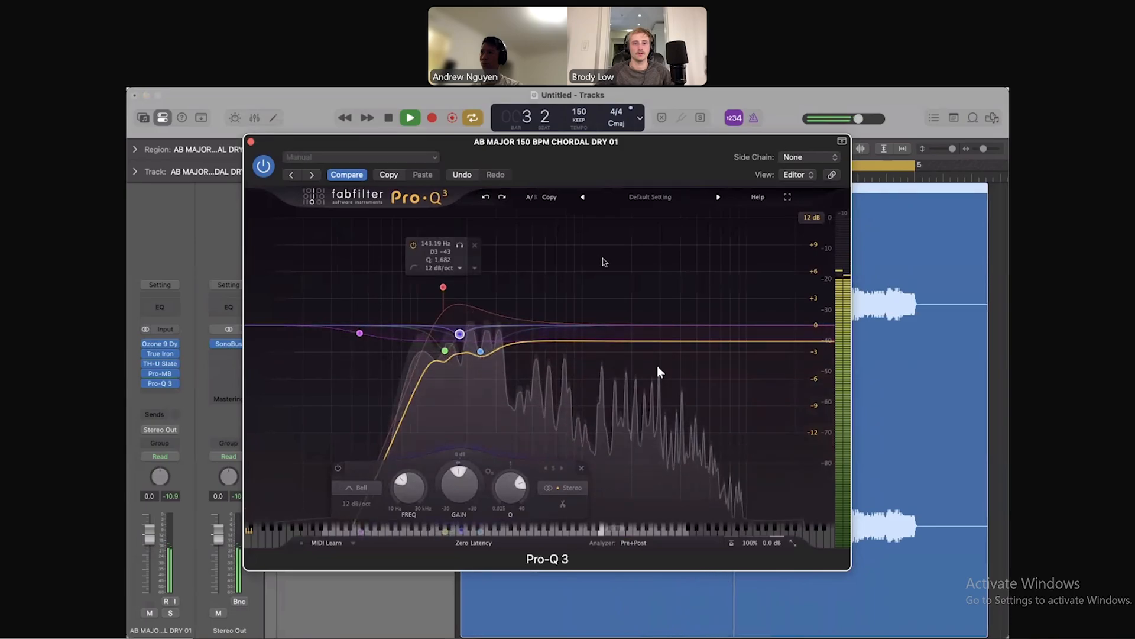
pyautogui.click(694, 288)
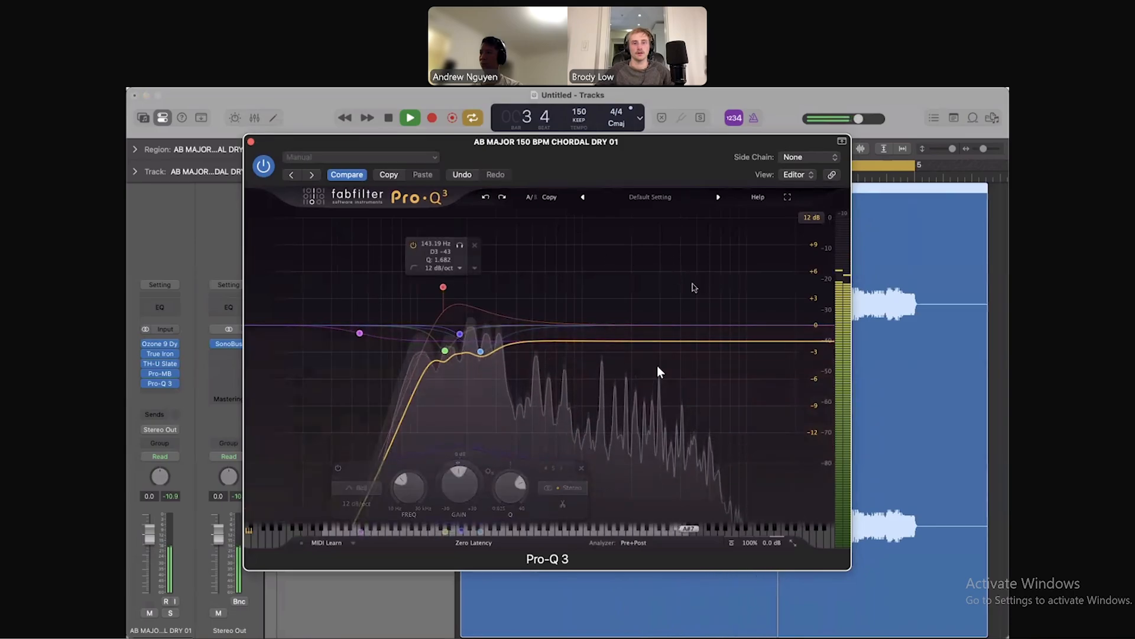
# Delete the 143 Hz low cut and turn the 44.5 Hz shelf into a 12 dB/oct low cut at about 133 Hz
pyautogui.click(474, 245)
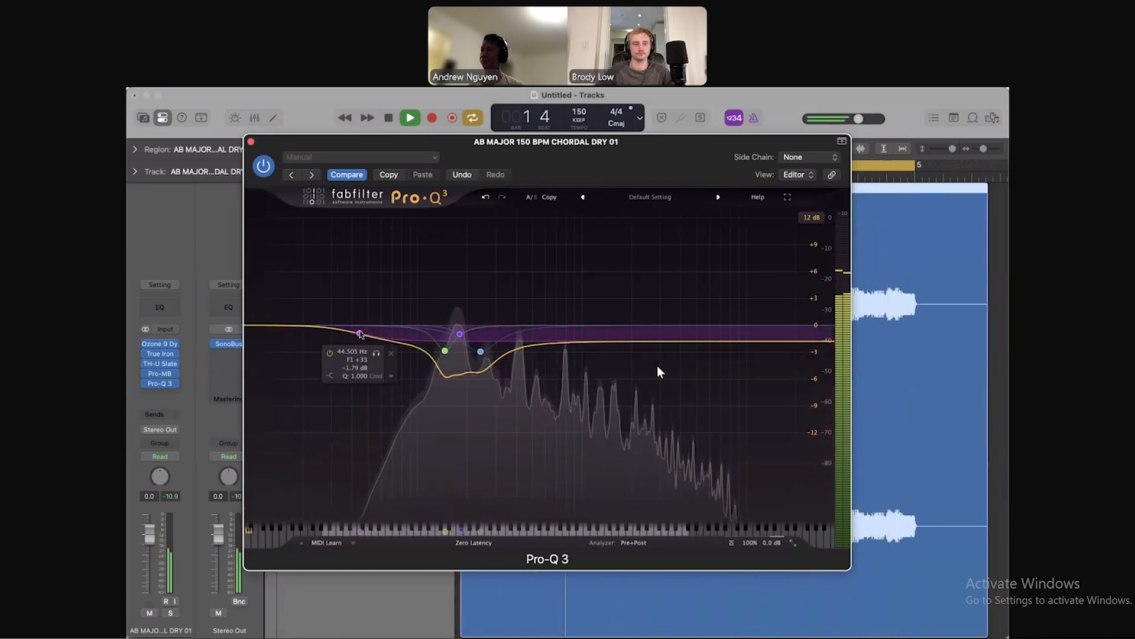
pyautogui.moveTo(360, 332); pyautogui.dragTo(438, 302)
pyautogui.click(395, 344)
pyautogui.click(306, 387)
pyautogui.click(330, 398)
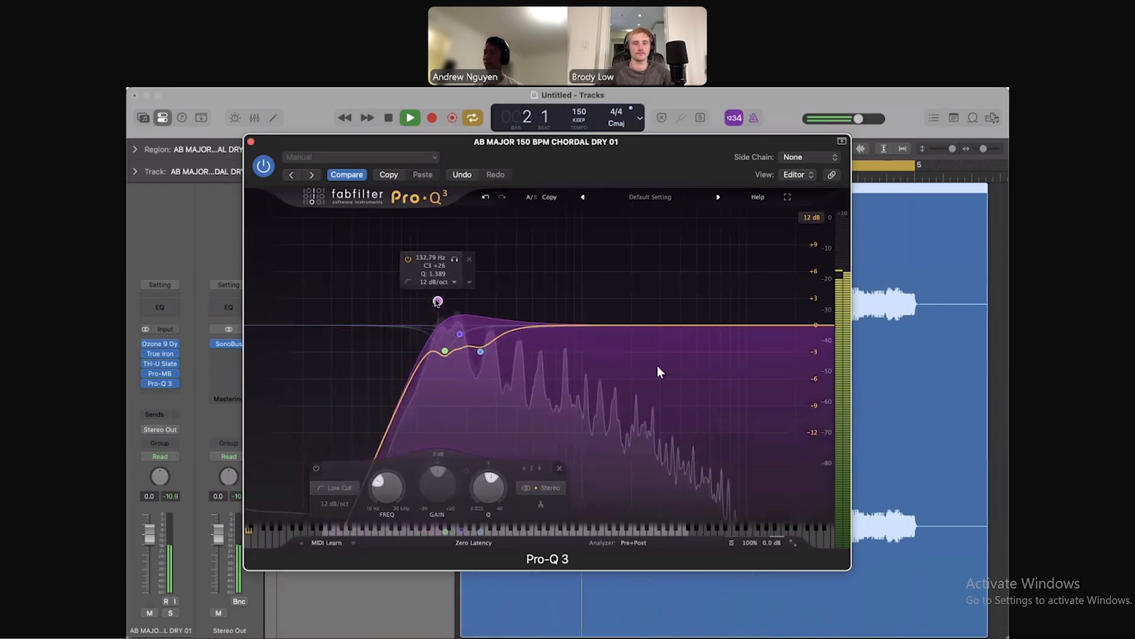
pyautogui.click(616, 285)
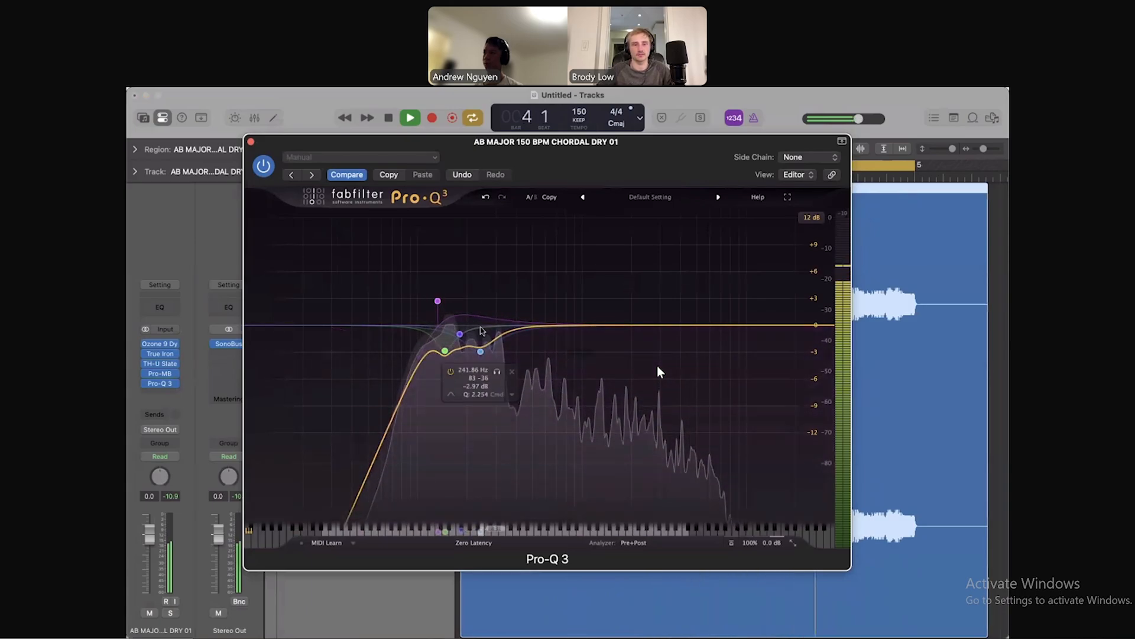
# Solo the two bell bands at about 181 Hz and 242 Hz during playback to audition what they affect
pyautogui.click(475, 354)
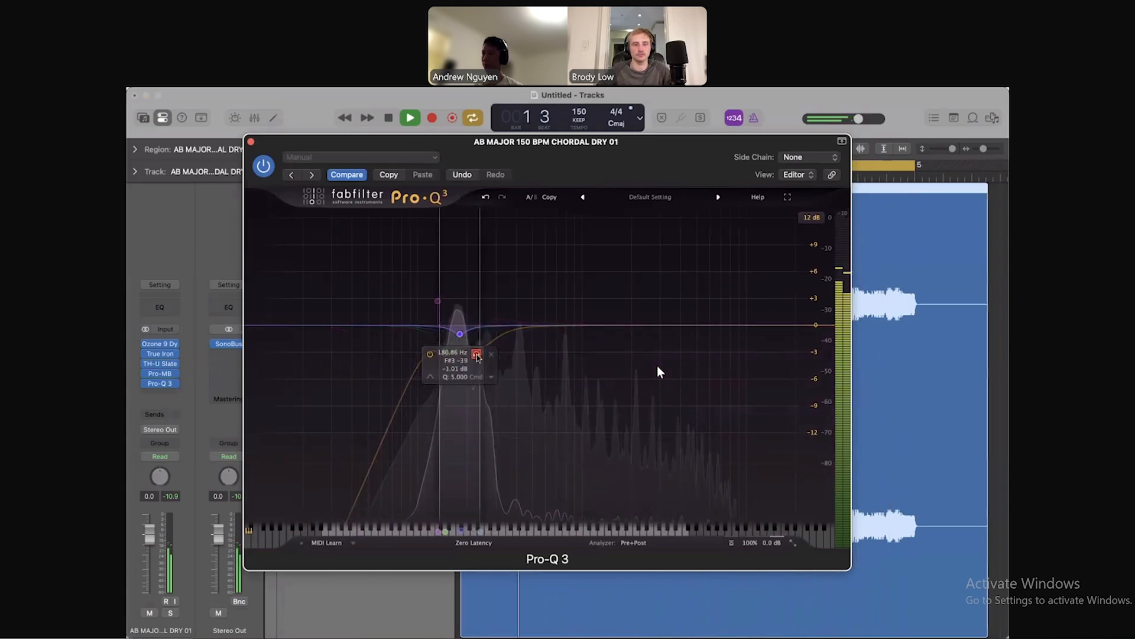
pyautogui.click(496, 371)
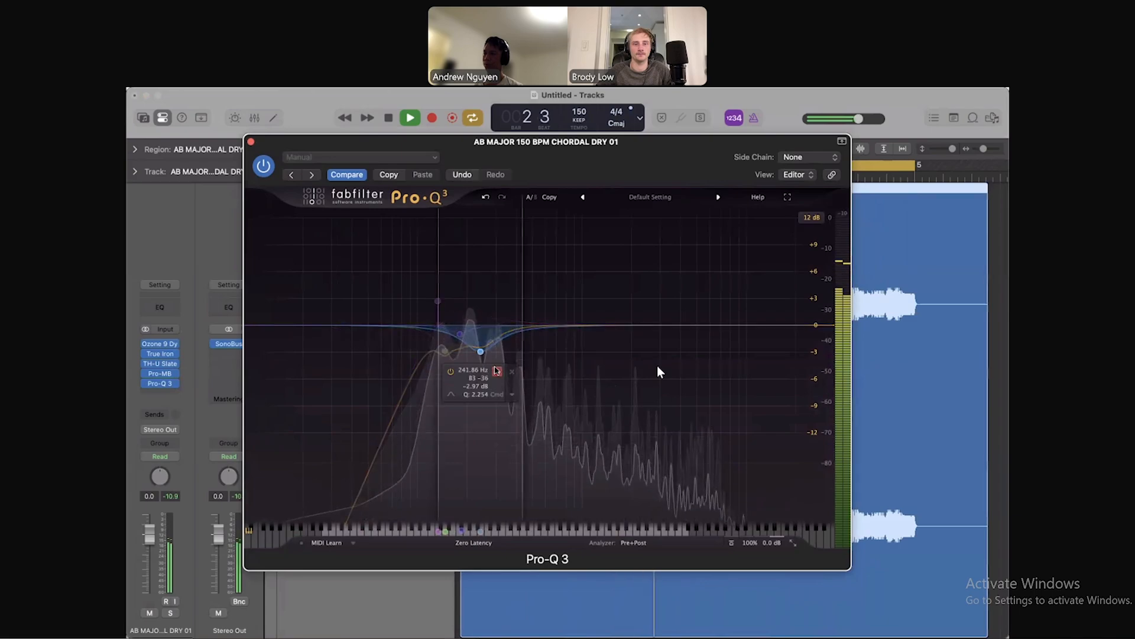
pyautogui.press('space')
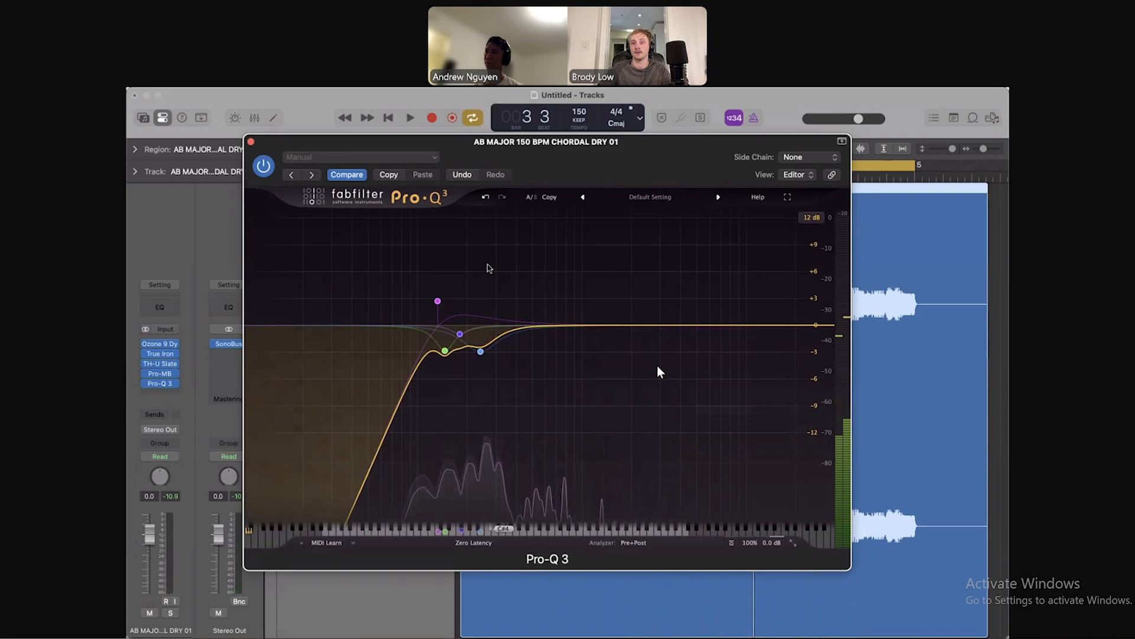
pyautogui.moveTo(485, 345)
pyautogui.moveTo(432, 355)
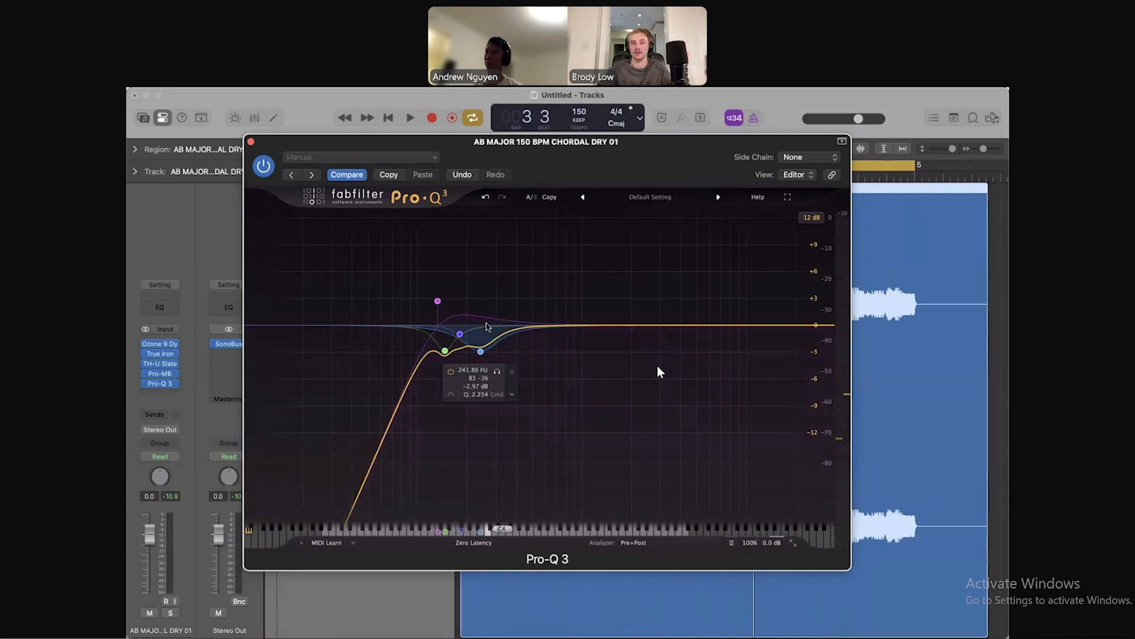
pyautogui.press('space')
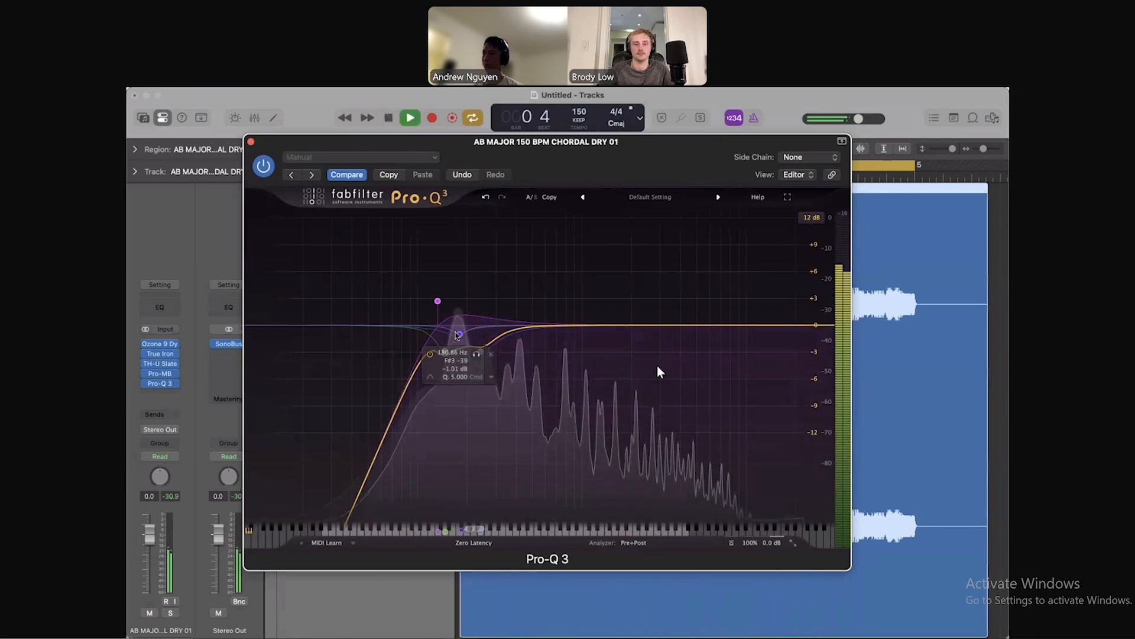
# Move the middle bell to about 178 Hz and -4 dB with Q 3.509, and delete the 242 Hz and 146 Hz bells
pyautogui.moveTo(457, 313); pyautogui.dragTo(459, 361)
pyautogui.press('space')
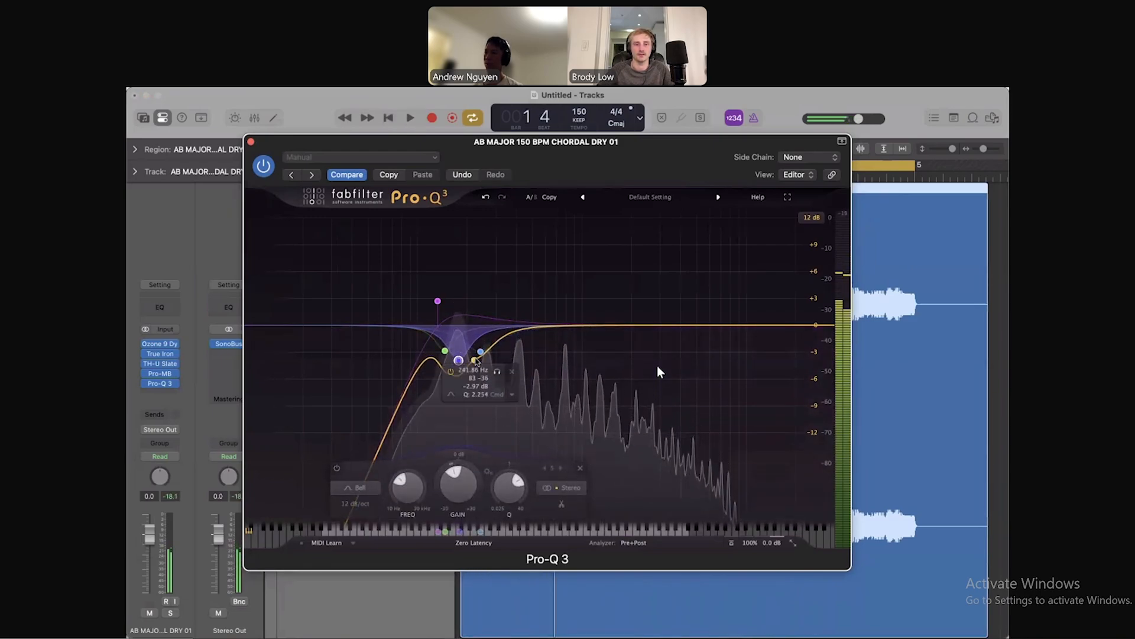
pyautogui.click(512, 371)
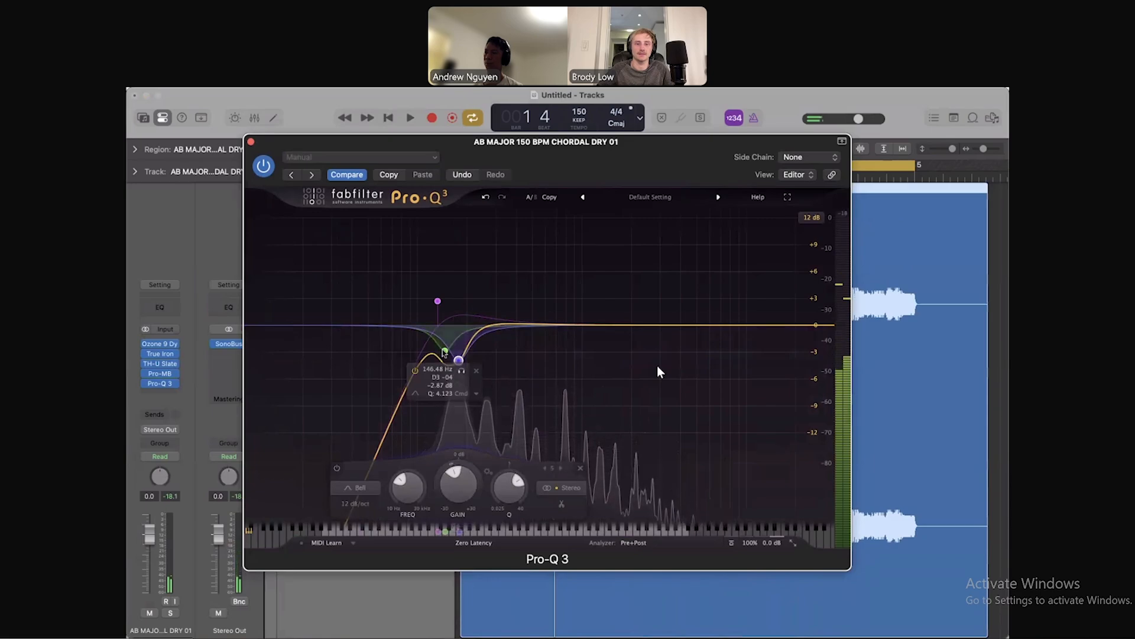
pyautogui.click(463, 370)
pyautogui.click(477, 371)
pyautogui.press('space')
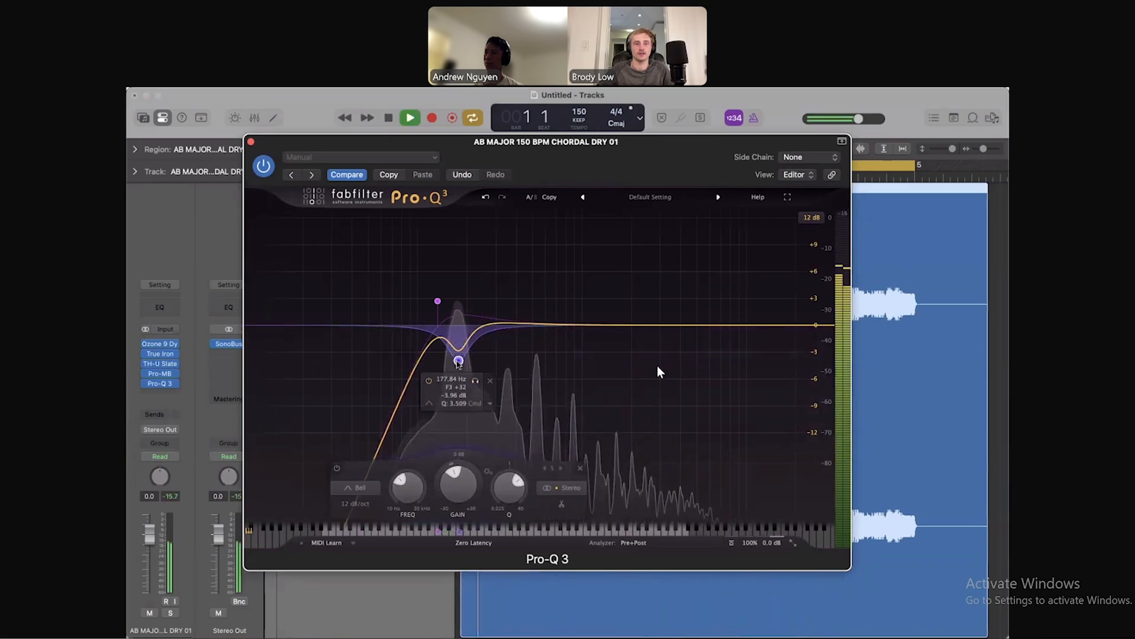
# Make the remaining bell a dynamic band at about 167 Hz with -0.62 dB gain and a downward dynamic range
pyautogui.moveTo(458, 353); pyautogui.dragTo(456, 366)
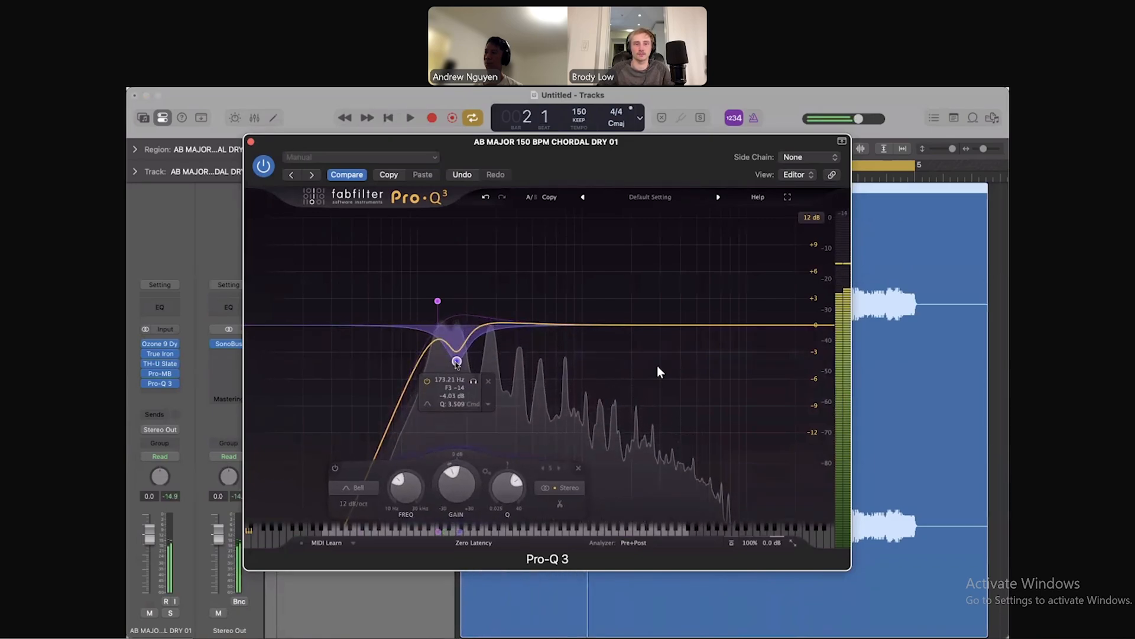
pyautogui.press('space')
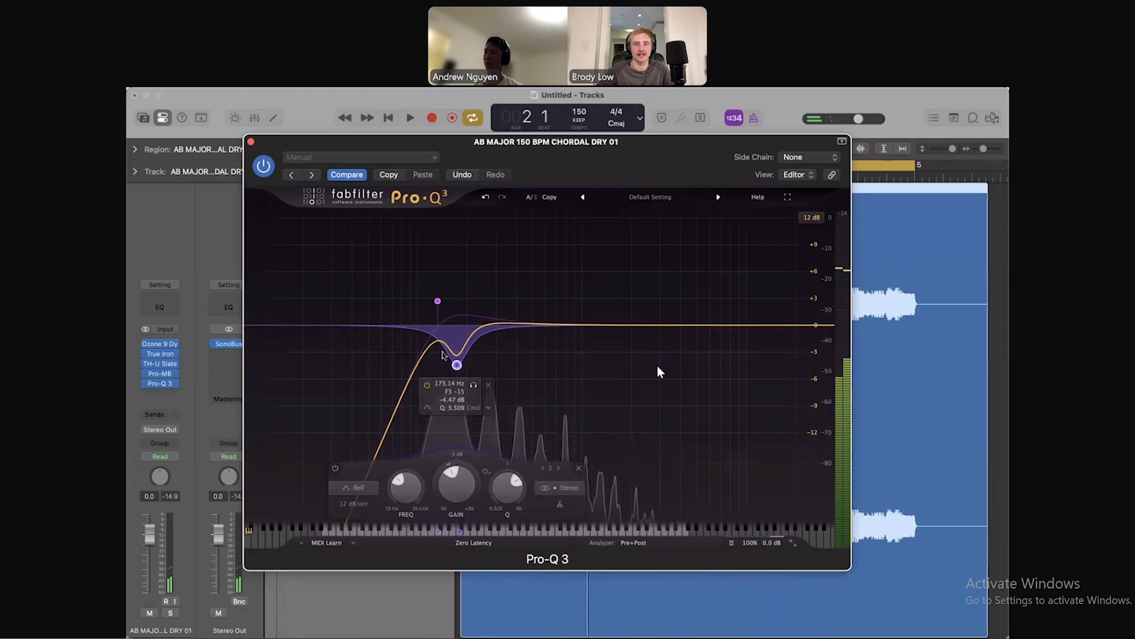
pyautogui.moveTo(457, 368); pyautogui.dragTo(454, 346)
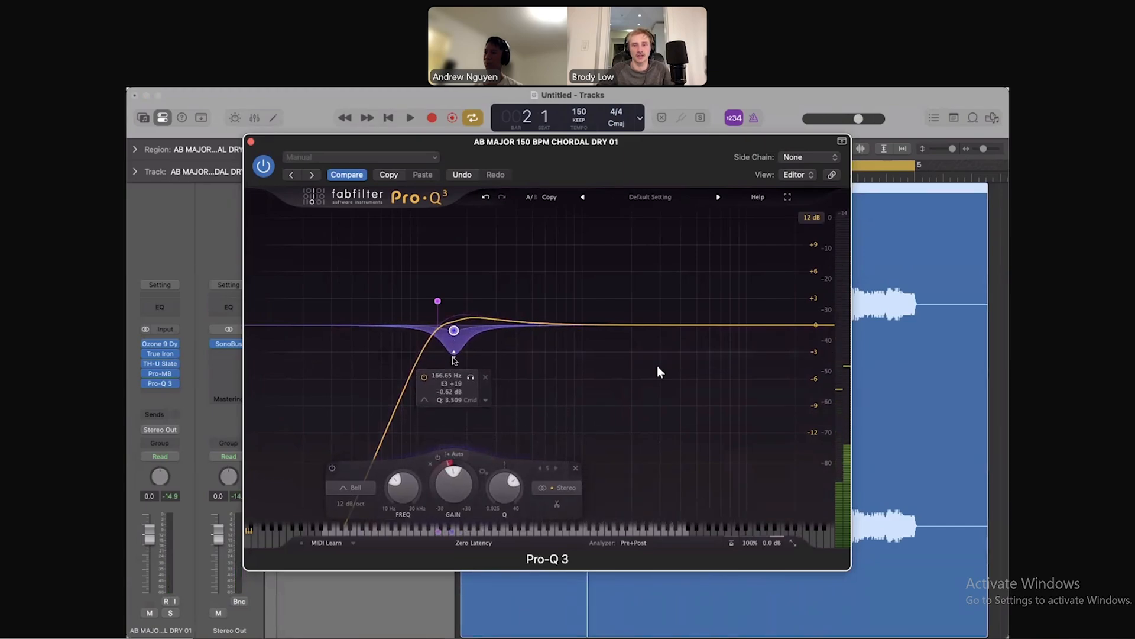
pyautogui.press('space')
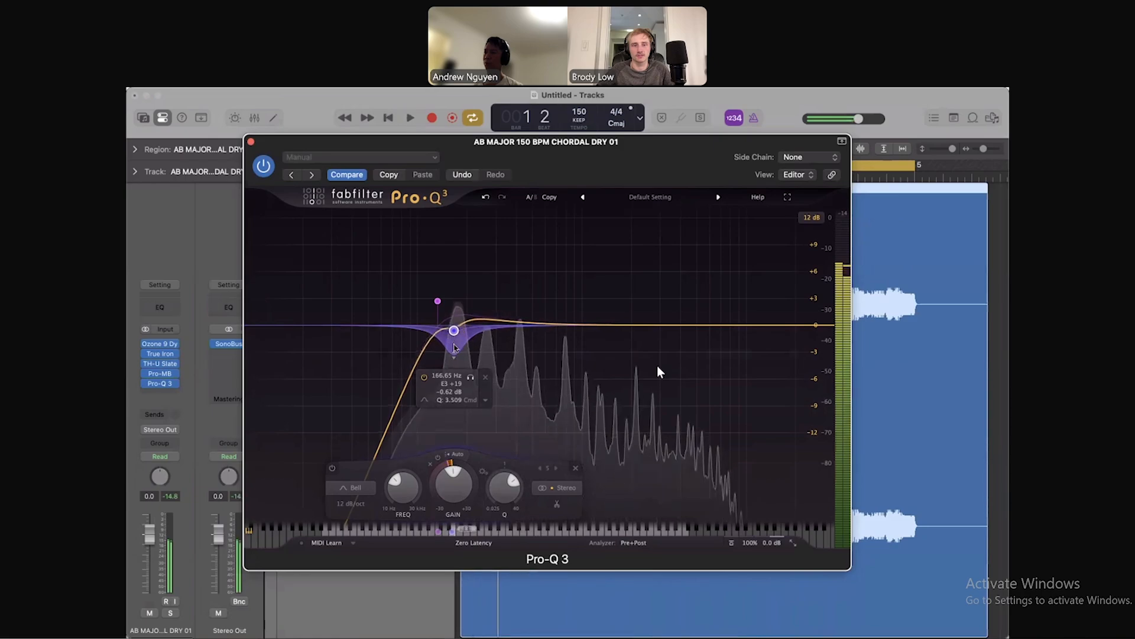
# Shift the dynamic bell to about 180 Hz at -0.65 dB and widen it to Q 1.833
pyautogui.moveTo(460, 357); pyautogui.dragTo(466, 344)
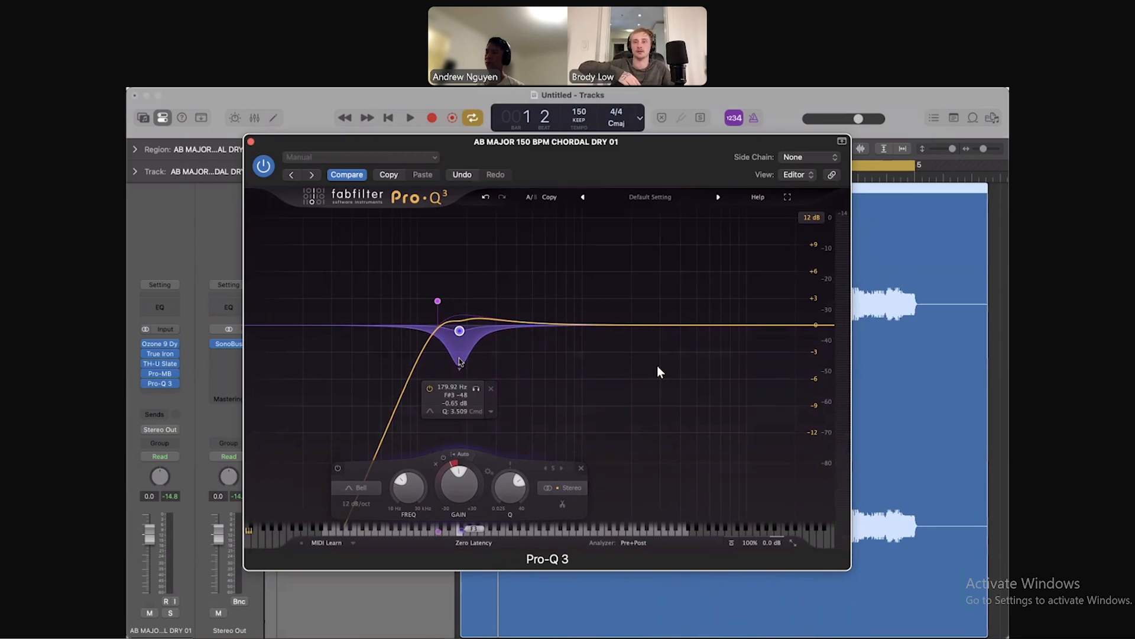
pyautogui.press('space')
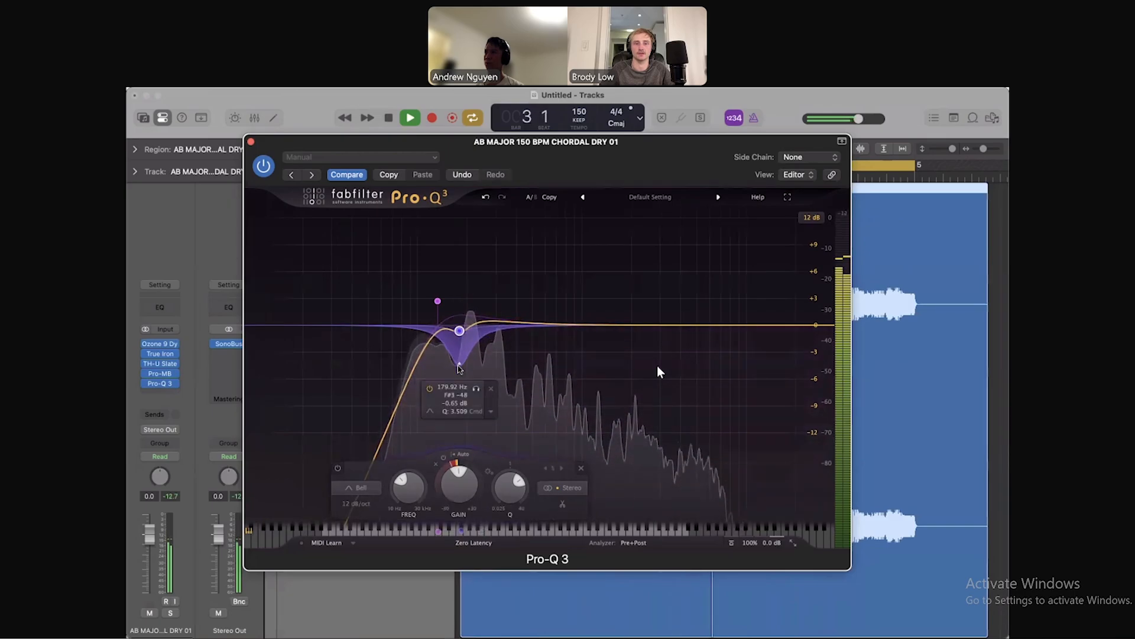
pyautogui.scroll(-5, 461, 363)
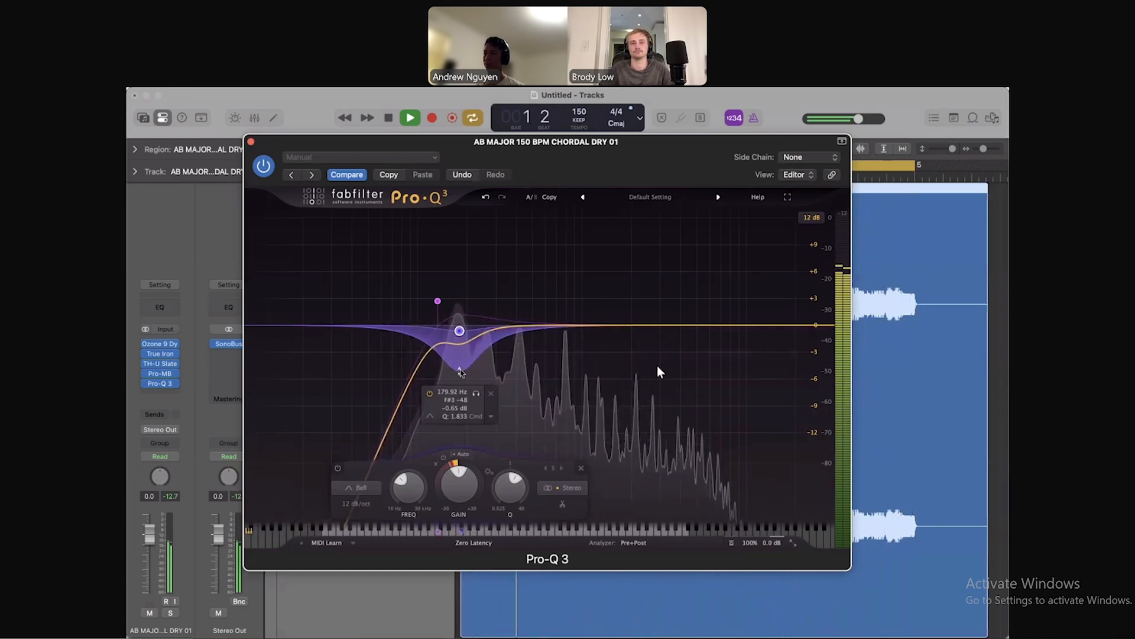
pyautogui.press('space')
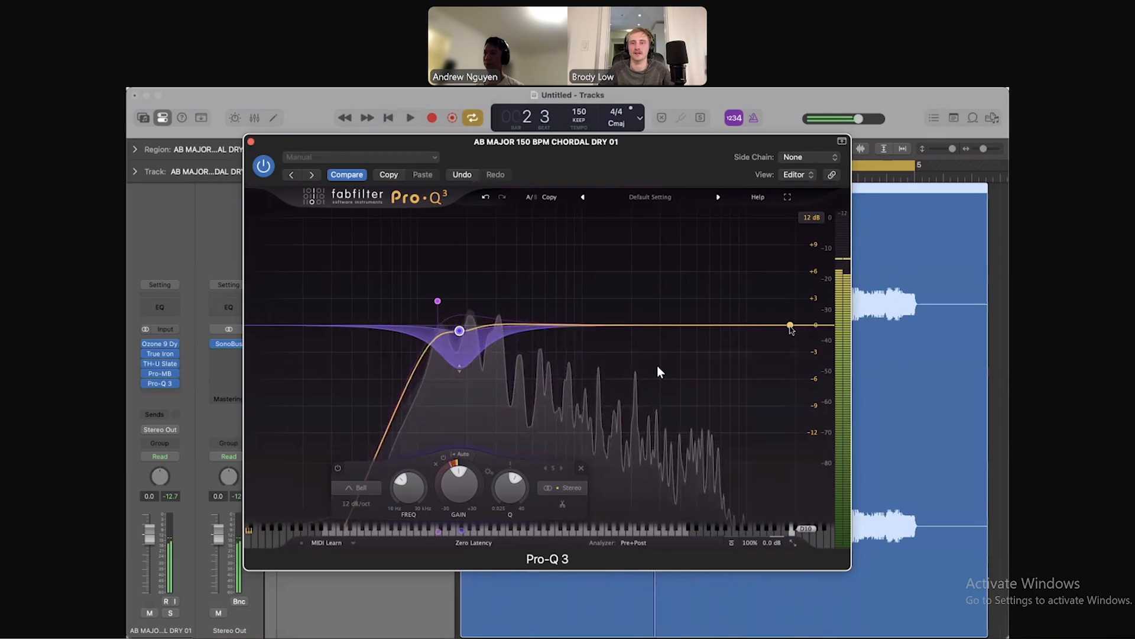
pyautogui.moveTo(779, 324); pyautogui.dragTo(596, 284)
pyautogui.press('space')
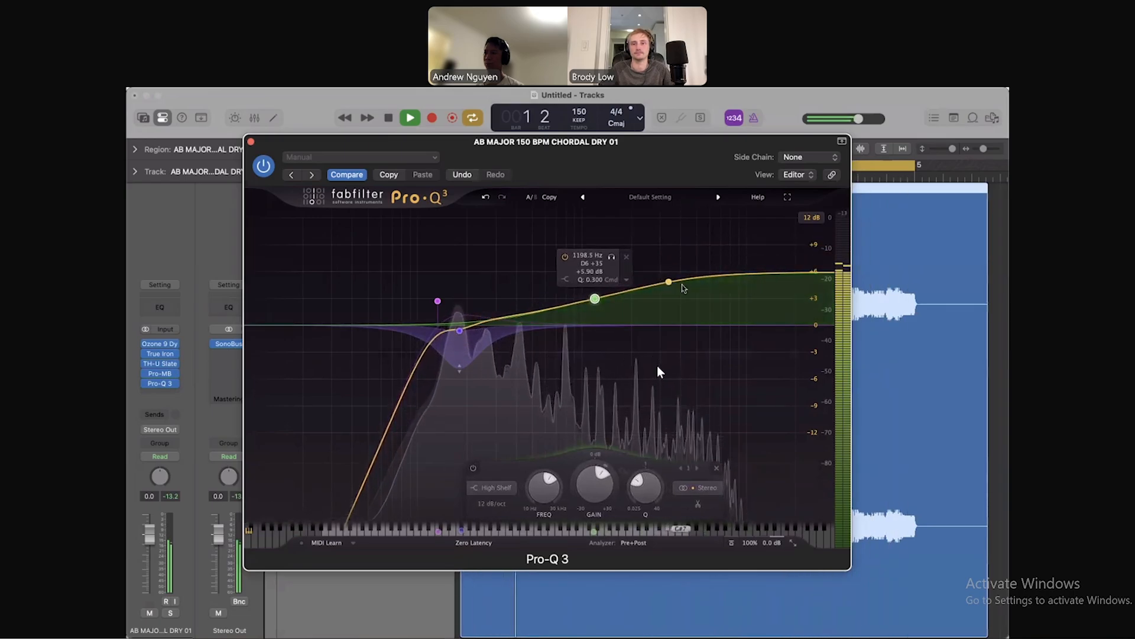
pyautogui.moveTo(643, 166); pyautogui.dragTo(644, 151)
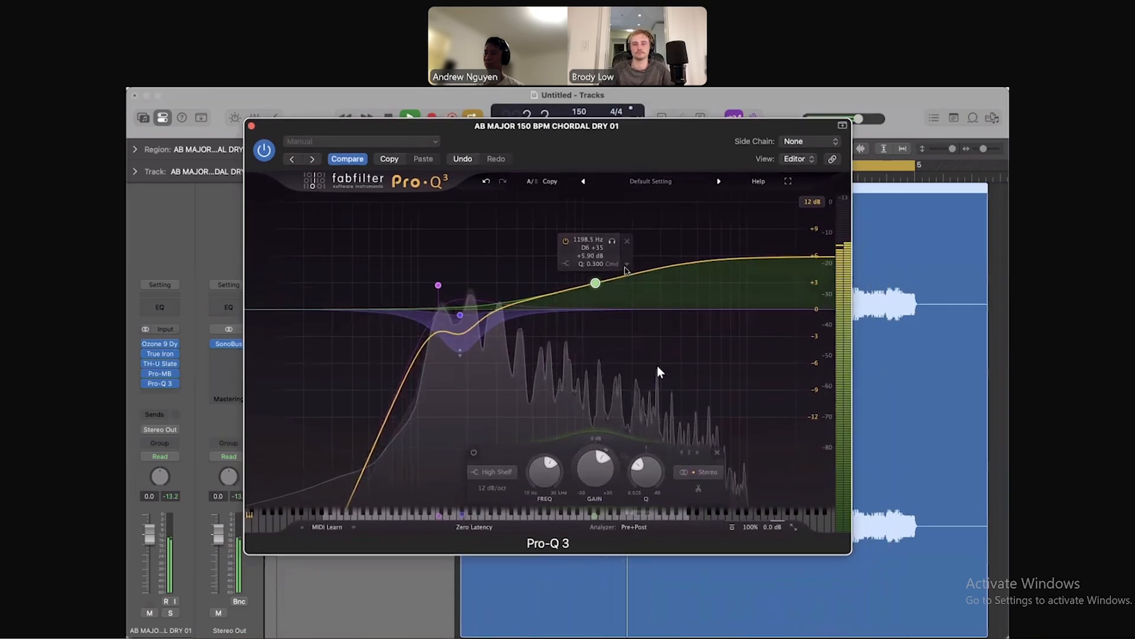
pyautogui.moveTo(603, 282); pyautogui.dragTo(603, 293)
pyautogui.doubleClick(595, 283)
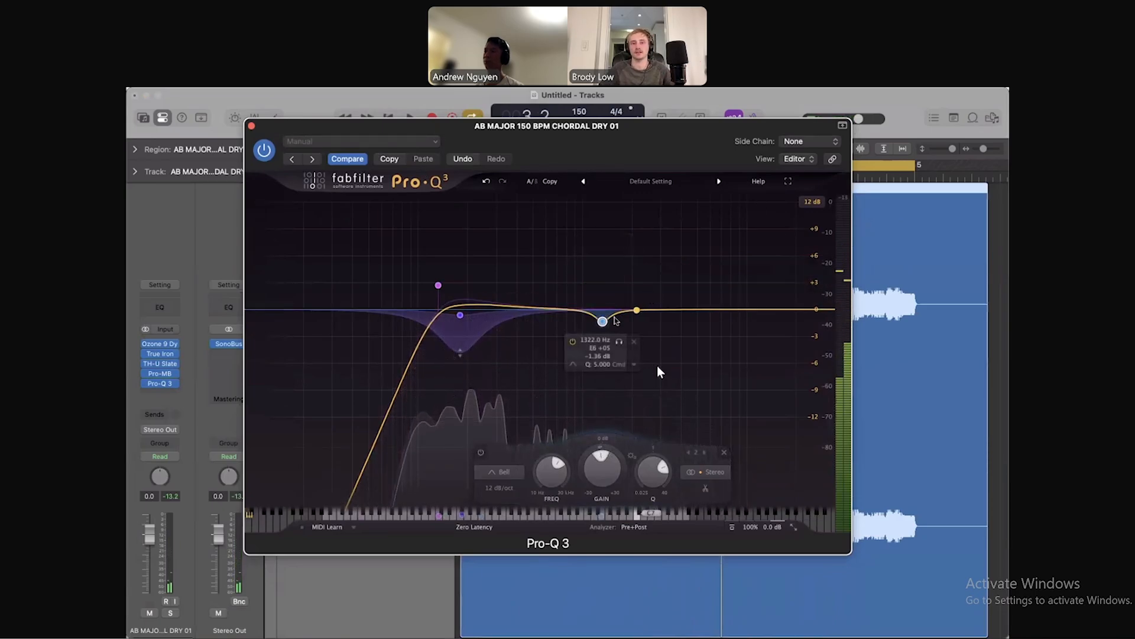
pyautogui.click(634, 342)
# Add a high shelf at about 3033 Hz with +6.2 dB gain and Q 0.300, comparing against bypass, and close the equalizer
pyautogui.moveTo(784, 309); pyautogui.dragTo(659, 275)
pyautogui.press('space')
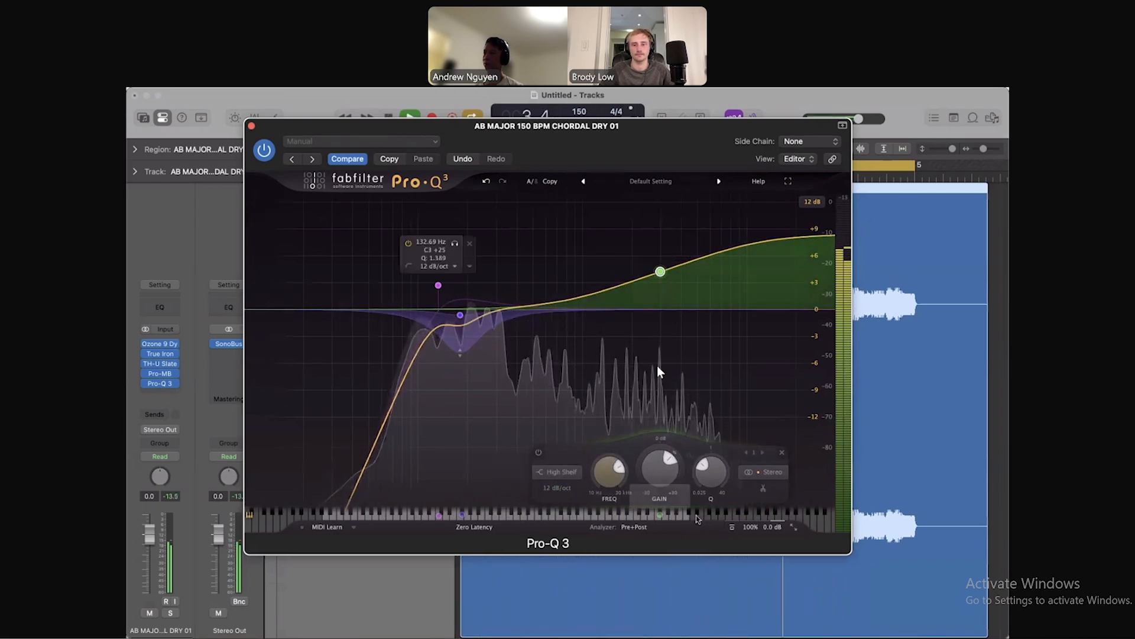
pyautogui.click(732, 526)
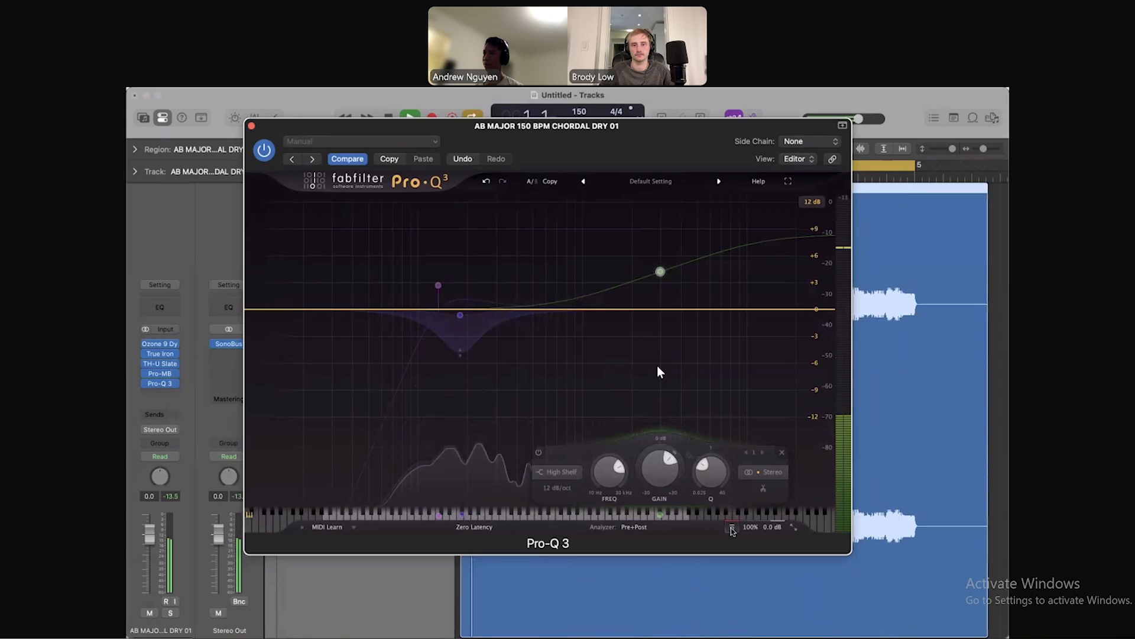
pyautogui.click(732, 527)
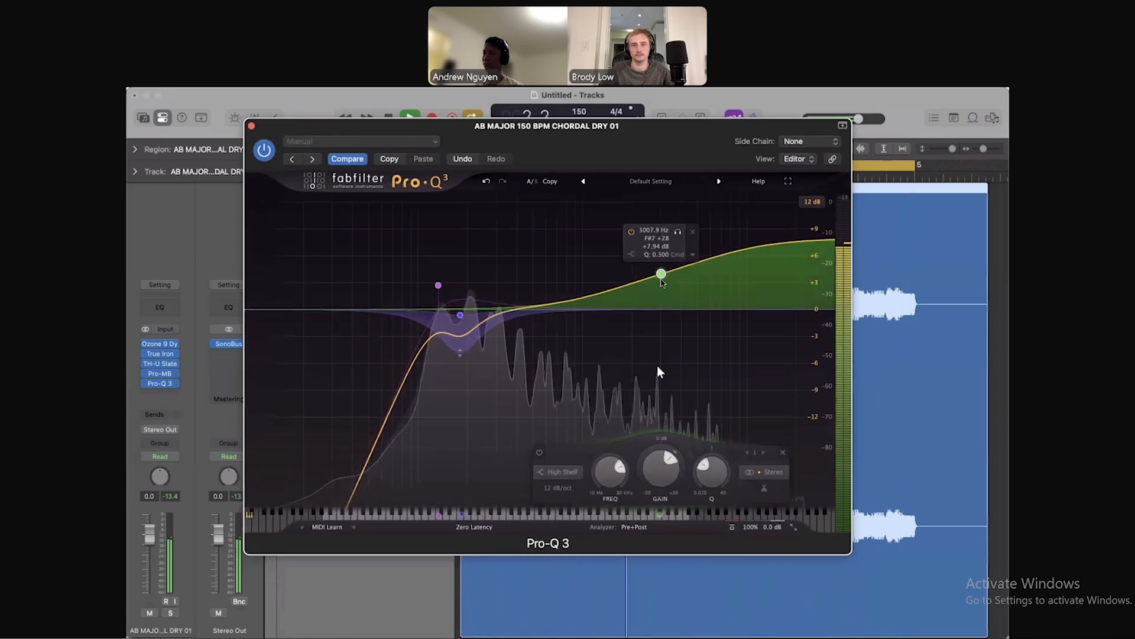
pyautogui.moveTo(661, 286); pyautogui.dragTo(662, 290)
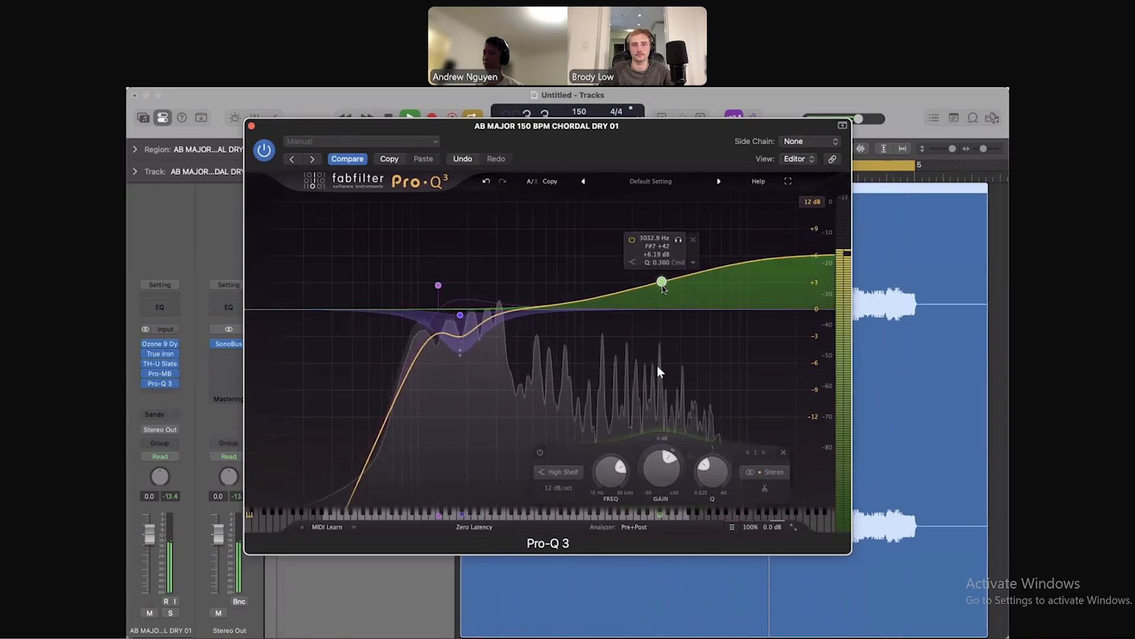
pyautogui.press('space')
pyautogui.click(251, 126)
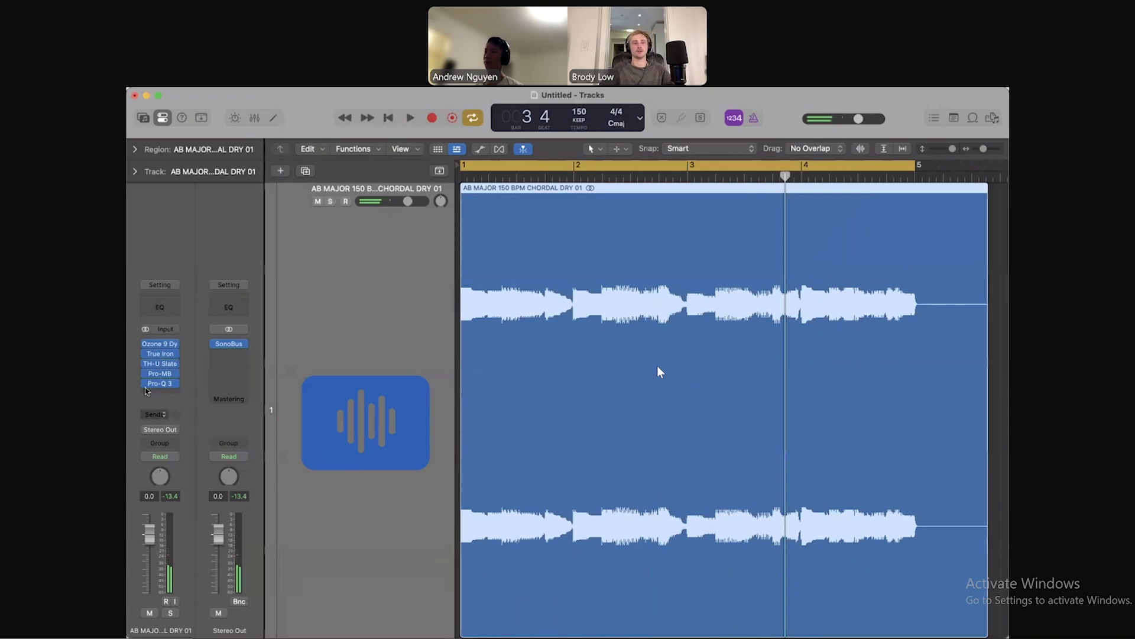
# Open TH-U Slate on the chordal track and examine its signal chain from the compressor, amp and cabinet to the chorus, delay and reverb
pyautogui.click(151, 413)
pyautogui.click(198, 375)
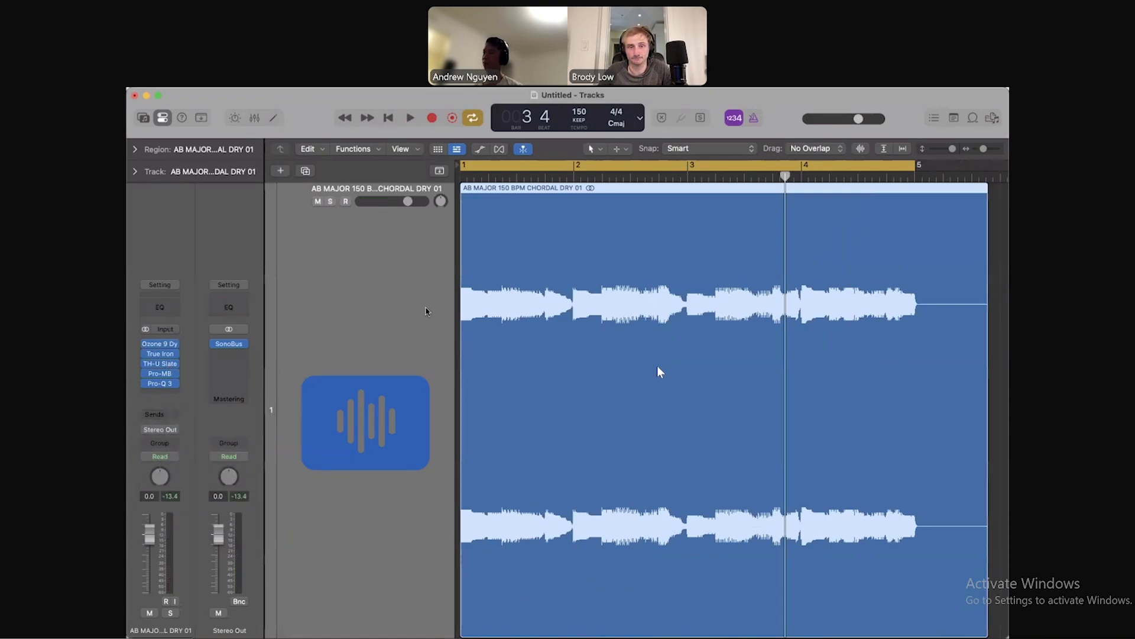
pyautogui.click(160, 363)
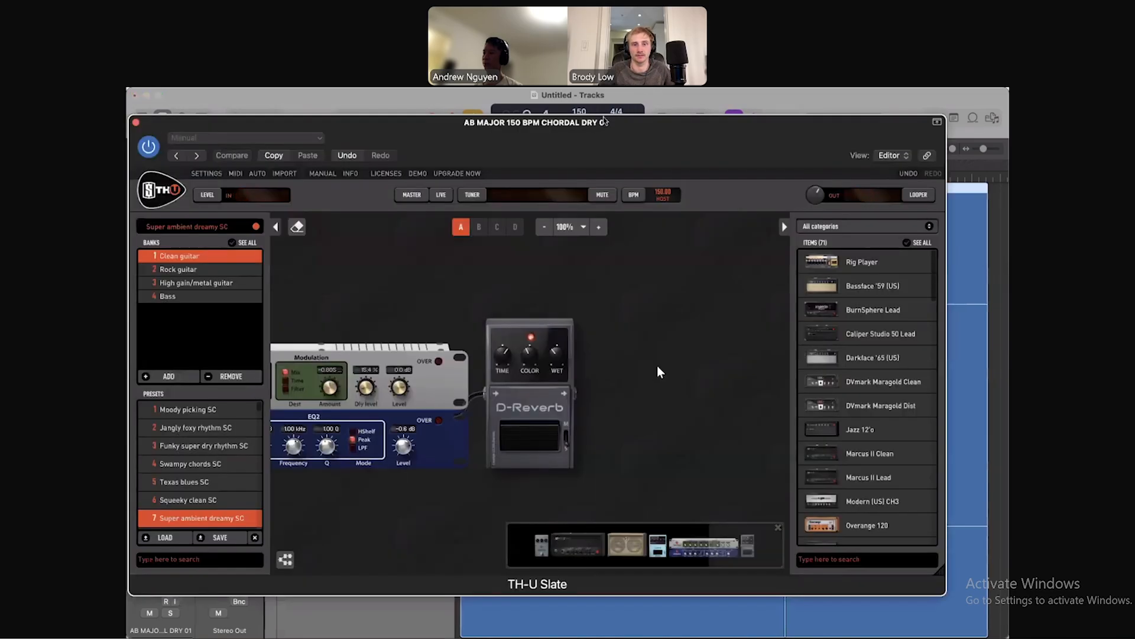
pyautogui.hscroll(-15, 451, 300)
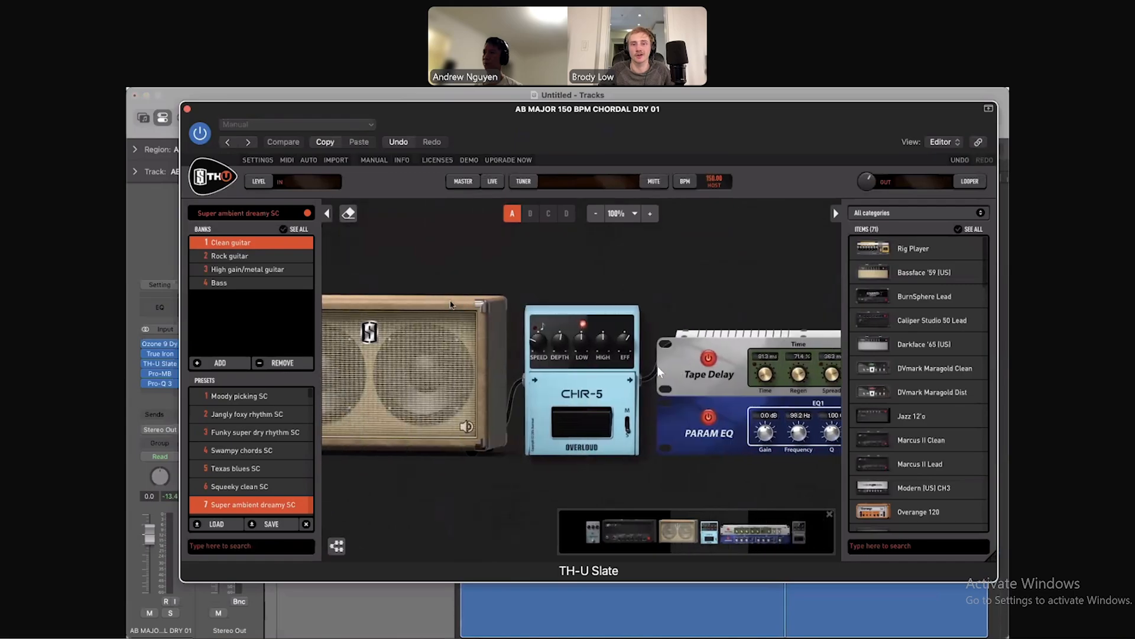
pyautogui.hscroll(-5, 451, 300)
pyautogui.hscroll(8, 597, 414)
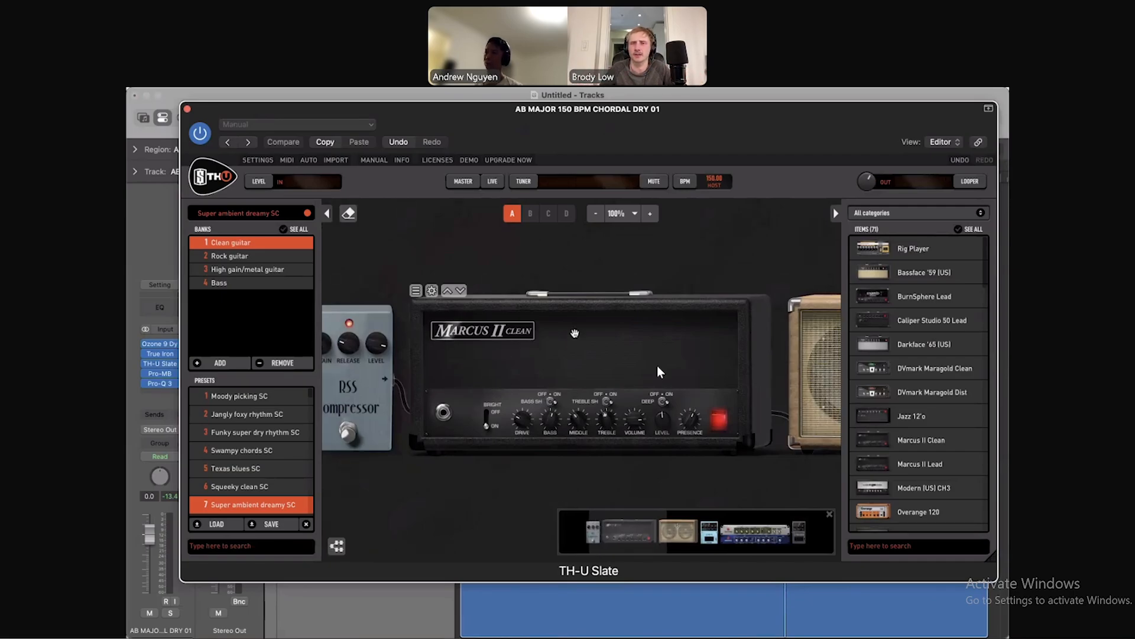
pyautogui.moveTo(594, 108); pyautogui.dragTo(580, 155)
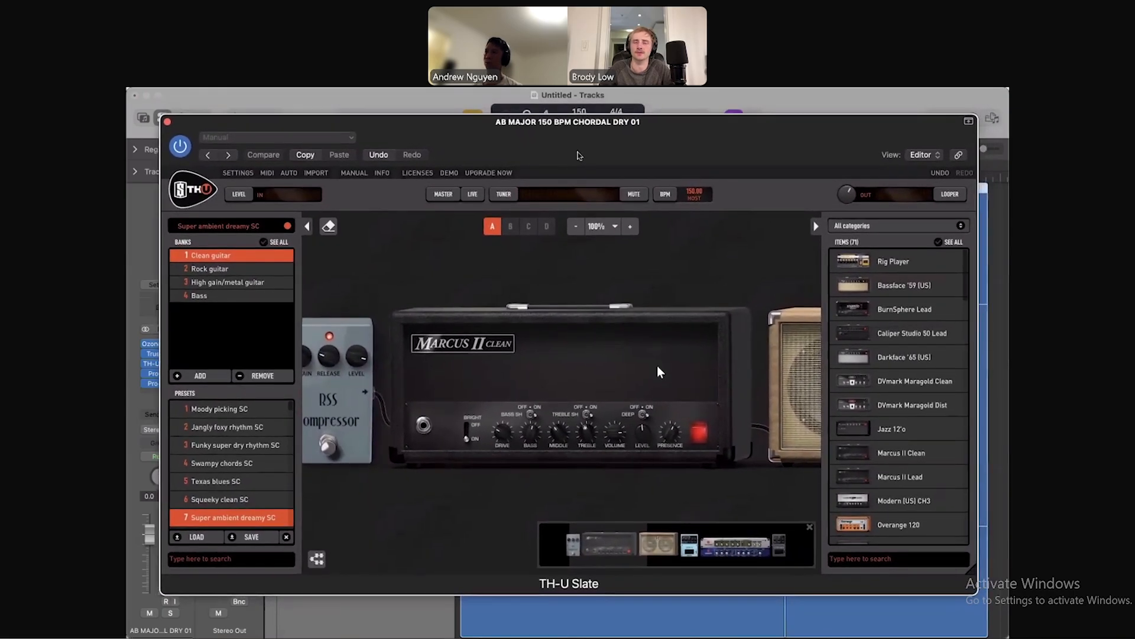
pyautogui.hscroll(-5, 427, 411)
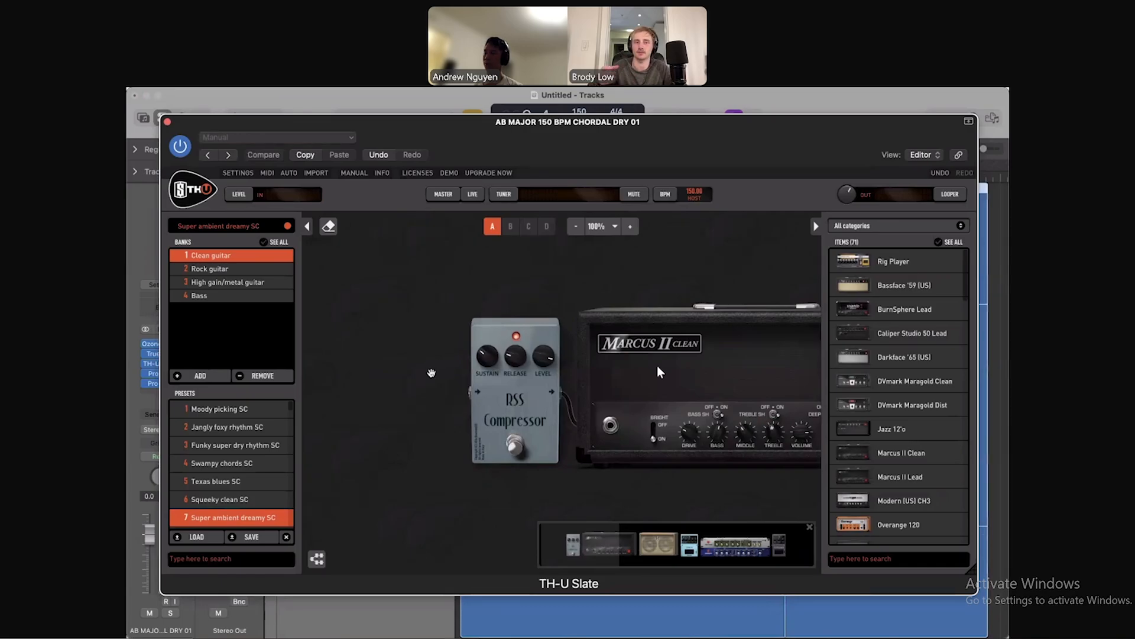
pyautogui.hscroll(10, 431, 372)
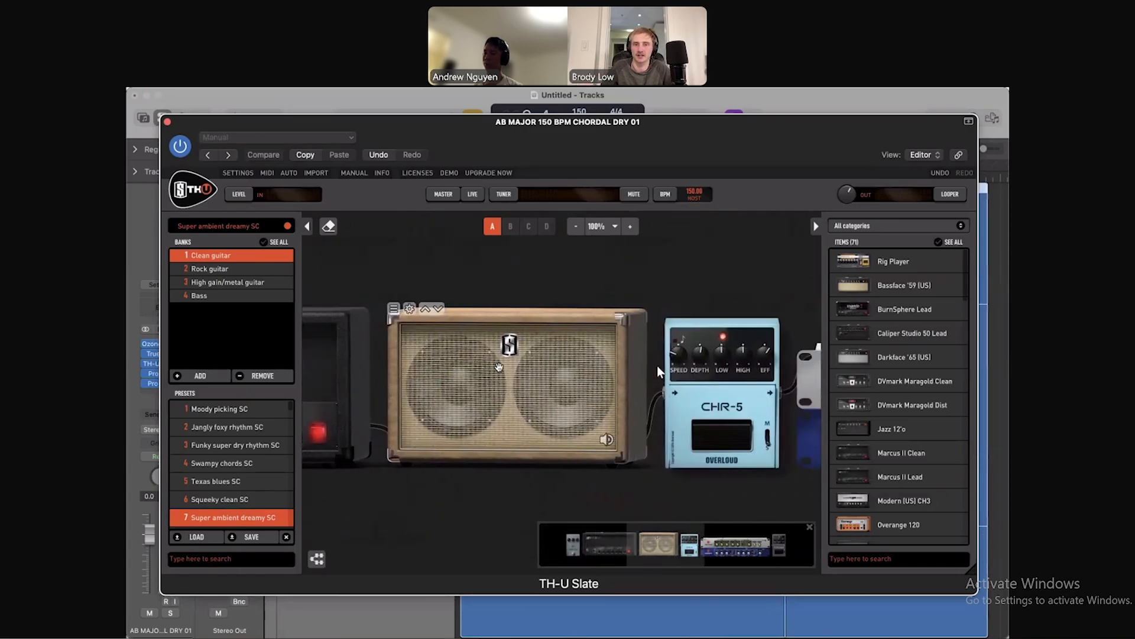
pyautogui.hscroll(5, 499, 367)
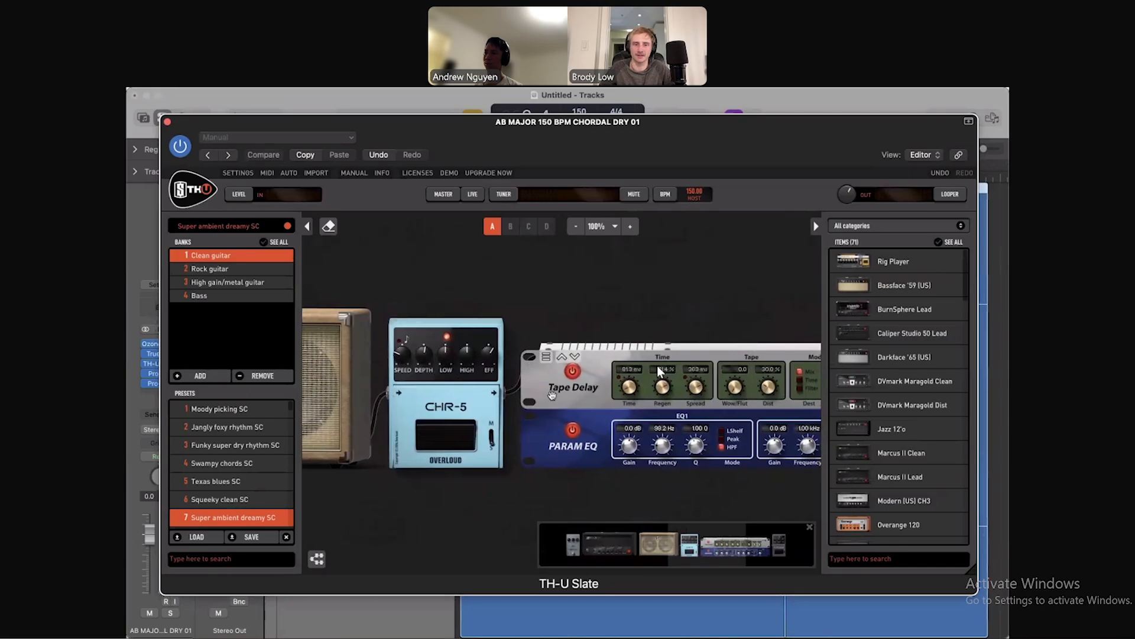
# Examine the Tape Delay, Param EQ and D-Reverb units at the end of the TH-U Slate chain, close the plug-in and stop playback
pyautogui.hscroll(4, 658, 370)
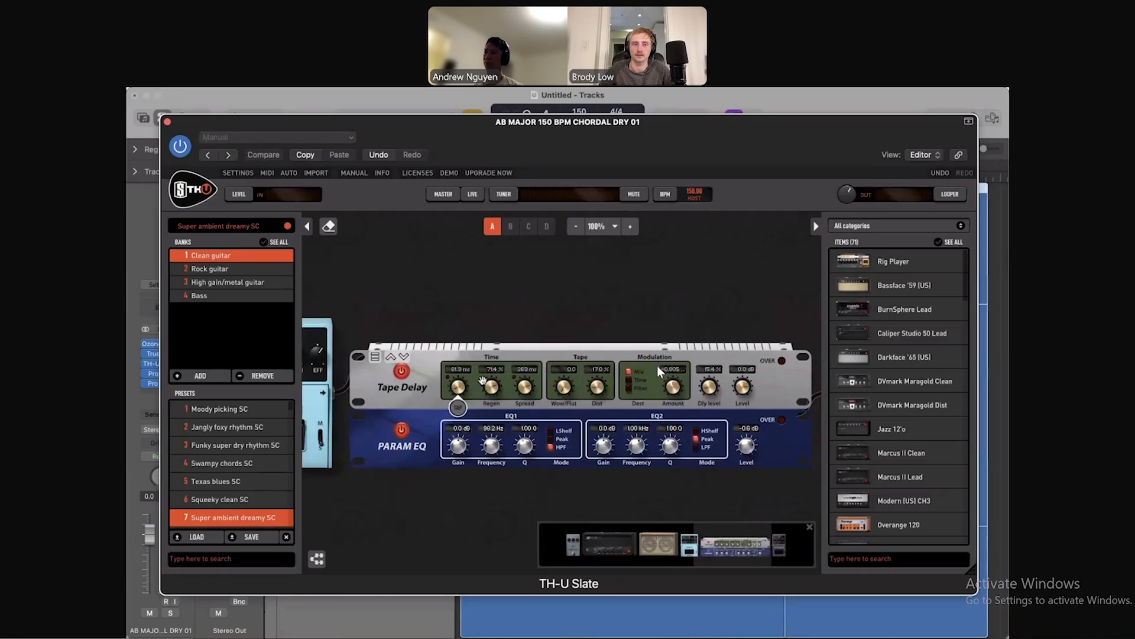
pyautogui.hscroll(8, 588, 314)
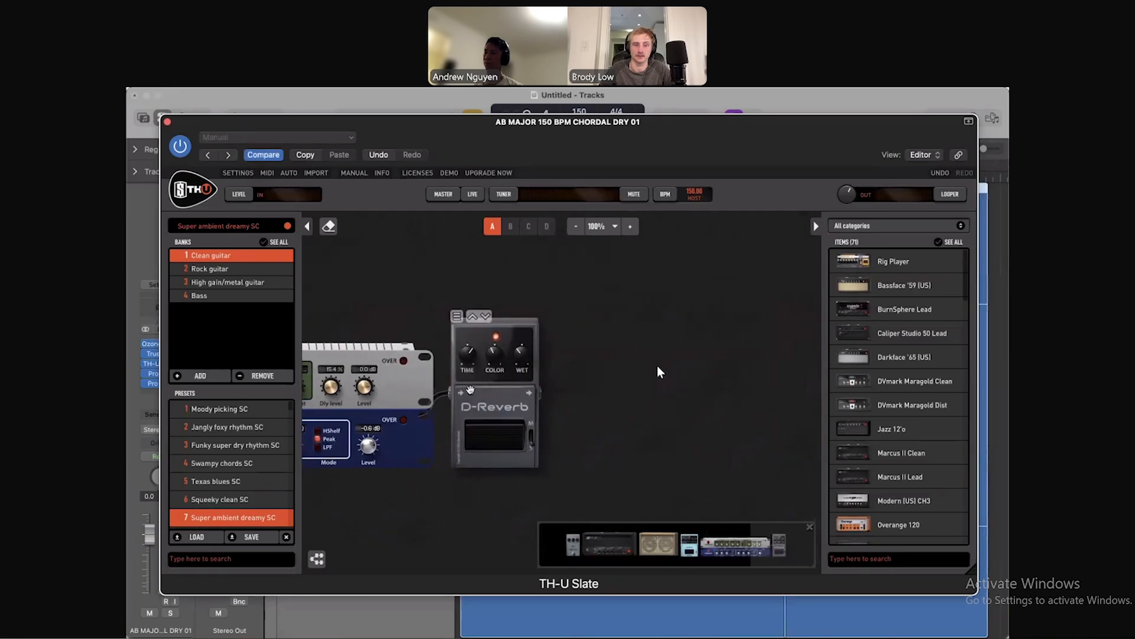
pyautogui.hscroll(-8, 448, 281)
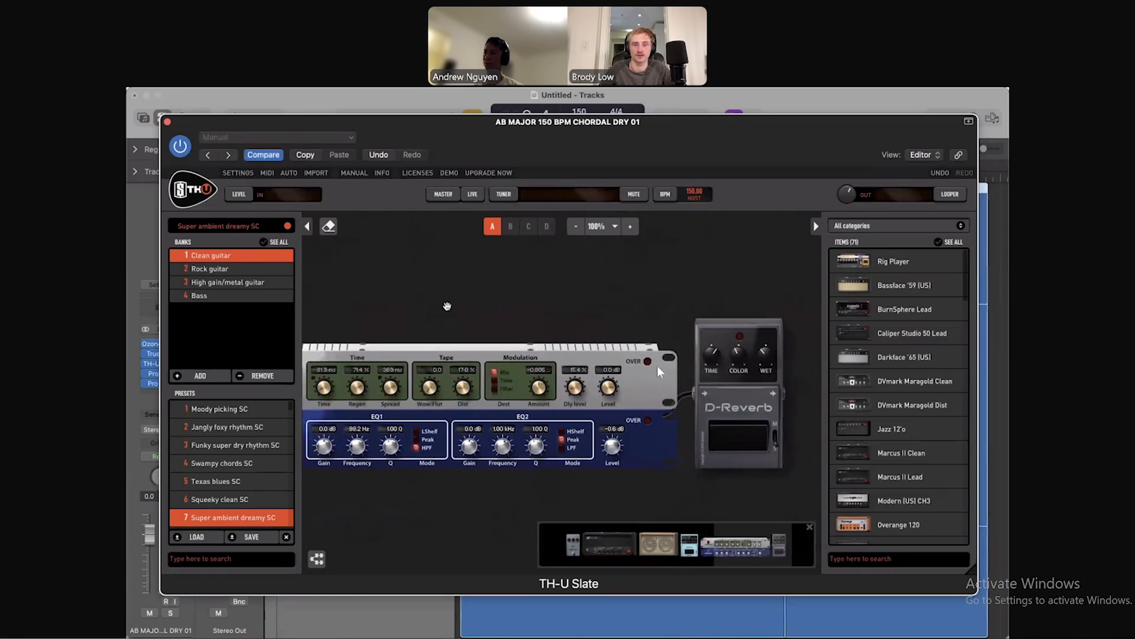
pyautogui.hscroll(-3, 492, 259)
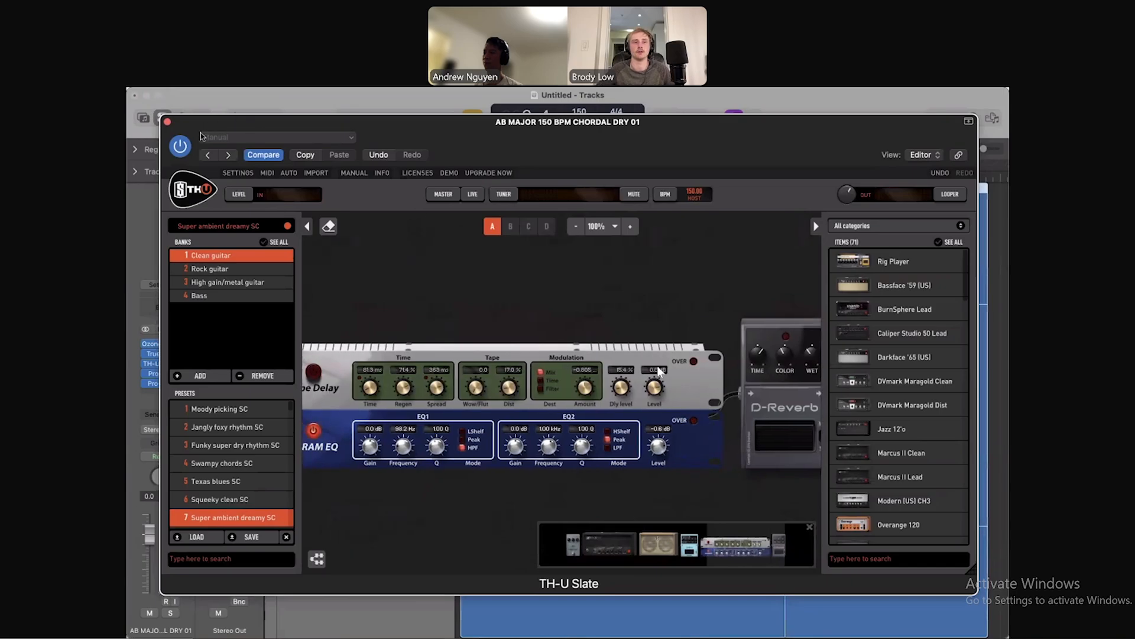
pyautogui.click(167, 122)
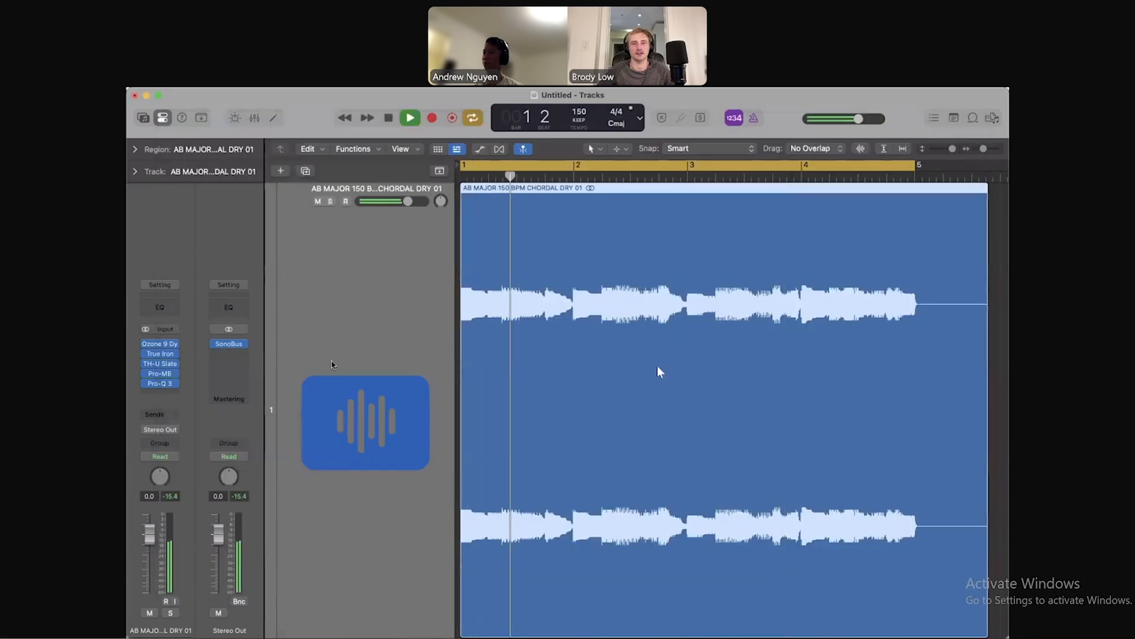
pyautogui.press('space')
pyautogui.click(153, 415)
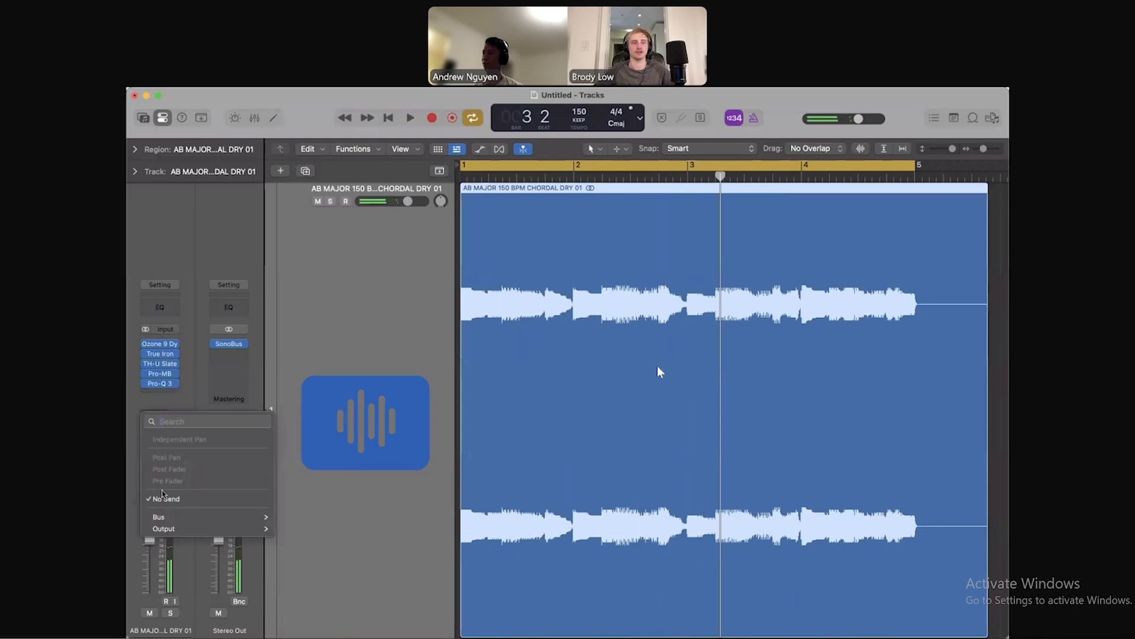
pyautogui.moveTo(175, 520)
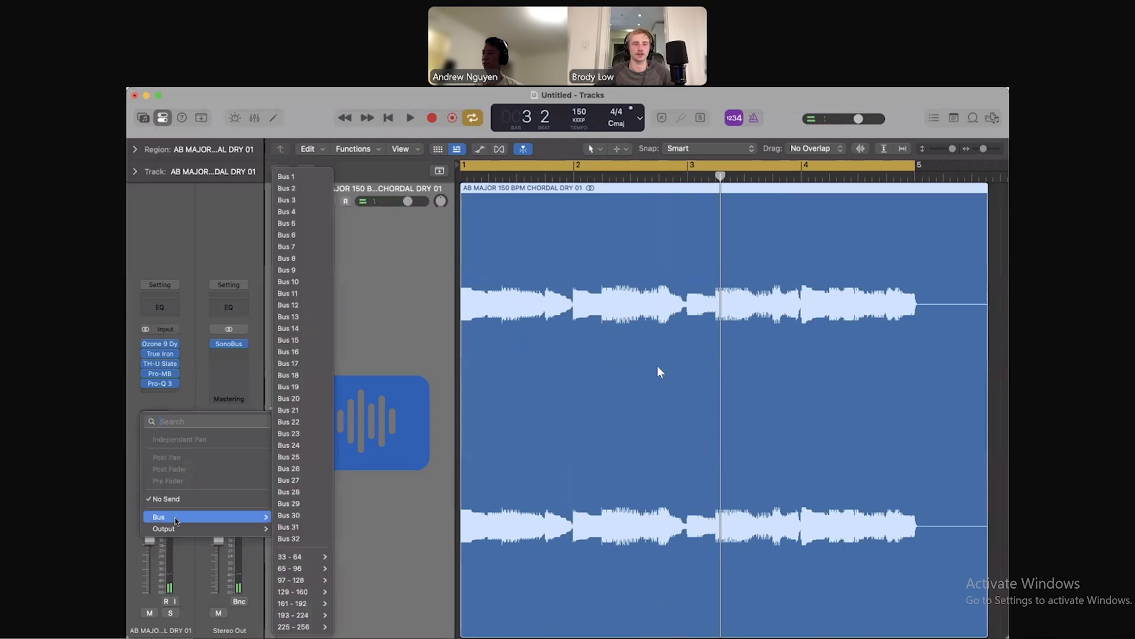
pyautogui.click(180, 395)
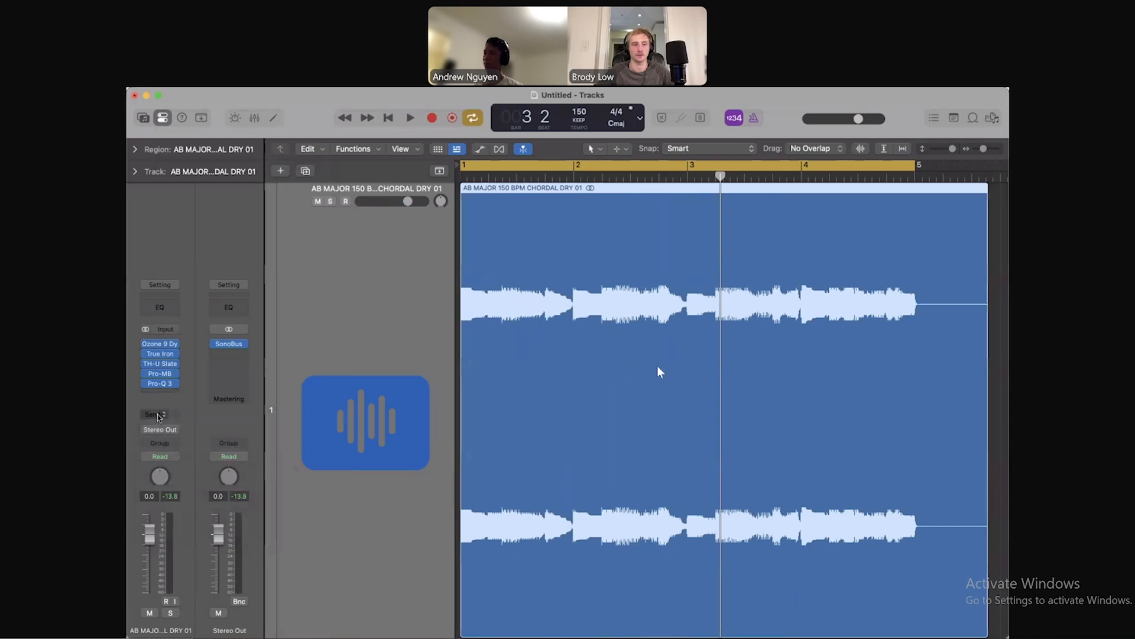
# Add a send to Bus 1 on the chordal track
pyautogui.click(155, 414)
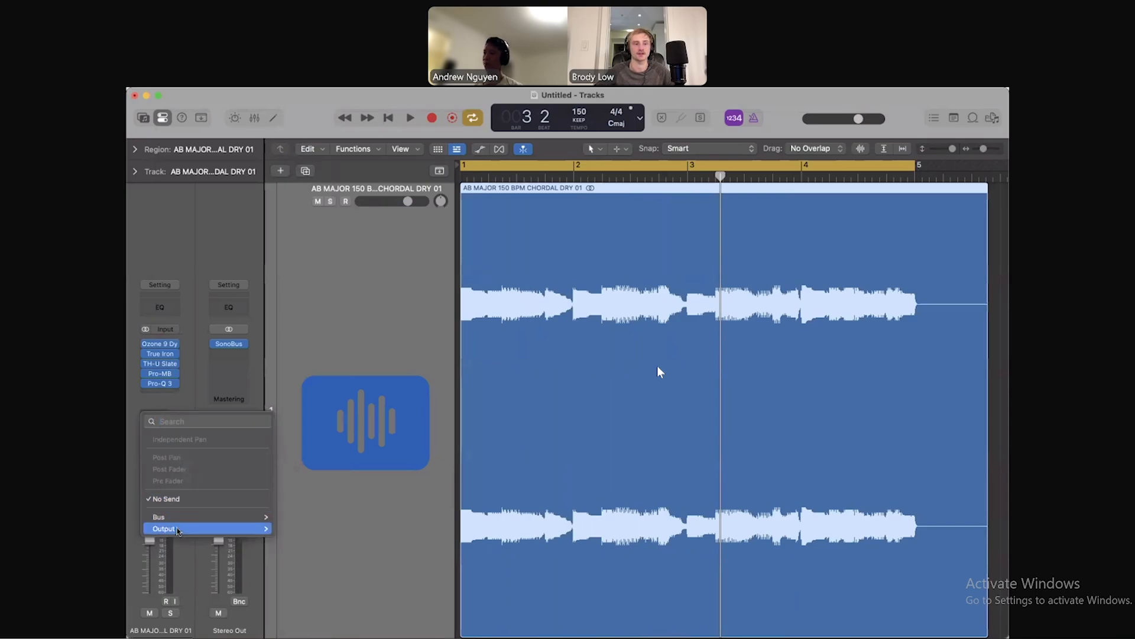
pyautogui.moveTo(240, 522)
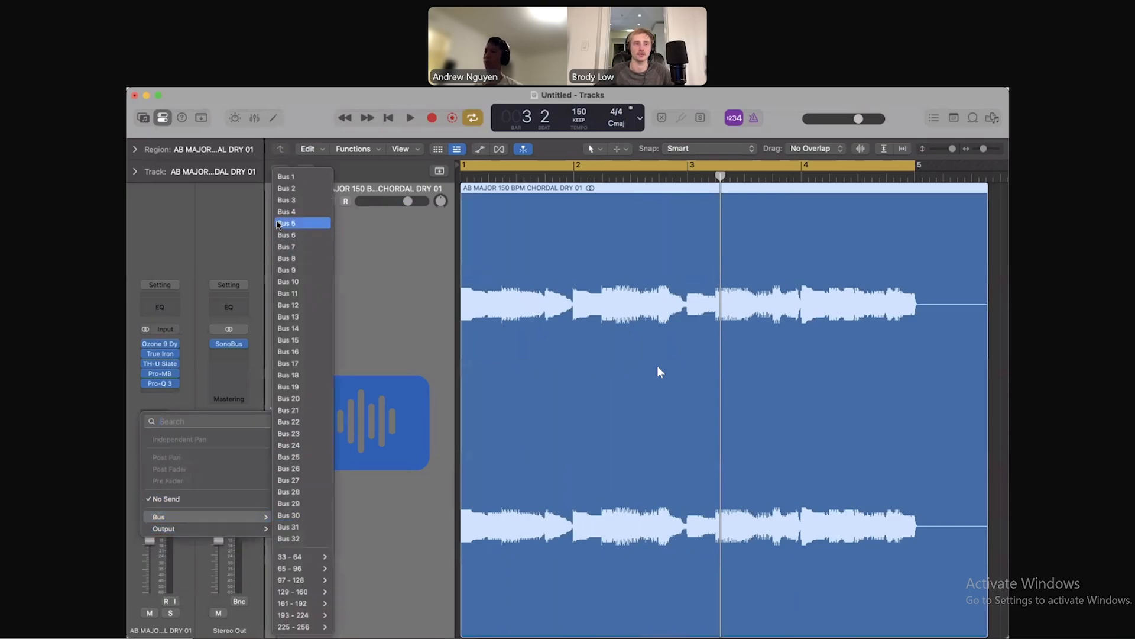
pyautogui.click(284, 177)
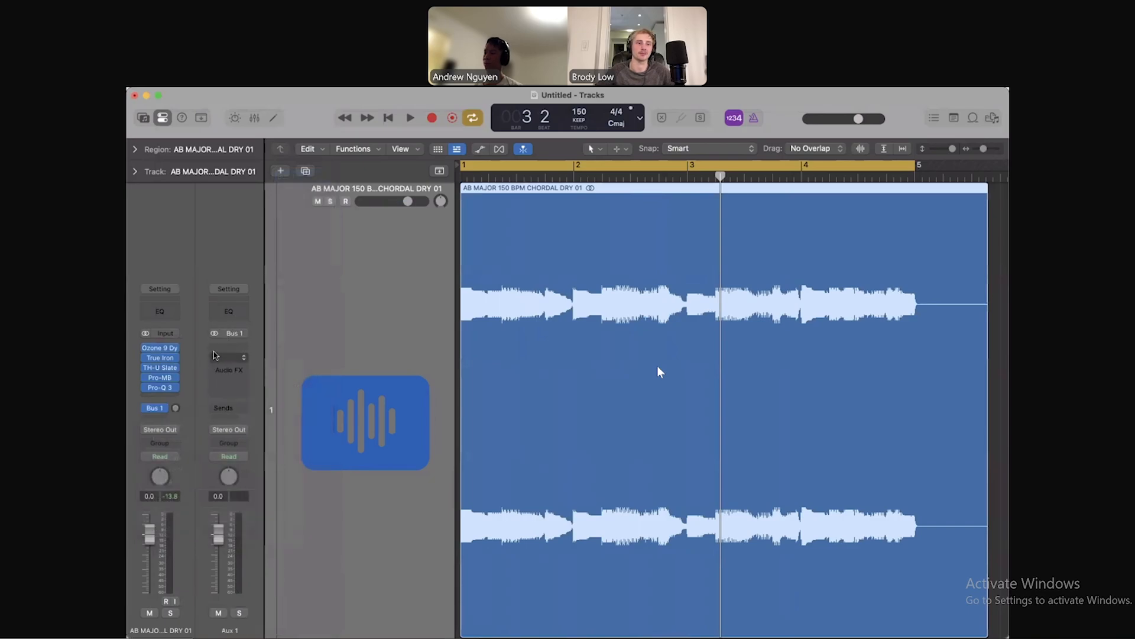
# Load the user channel strip setting REMIND ME SHORT REVERB on the Bus 1 aux channel
pyautogui.click(243, 286)
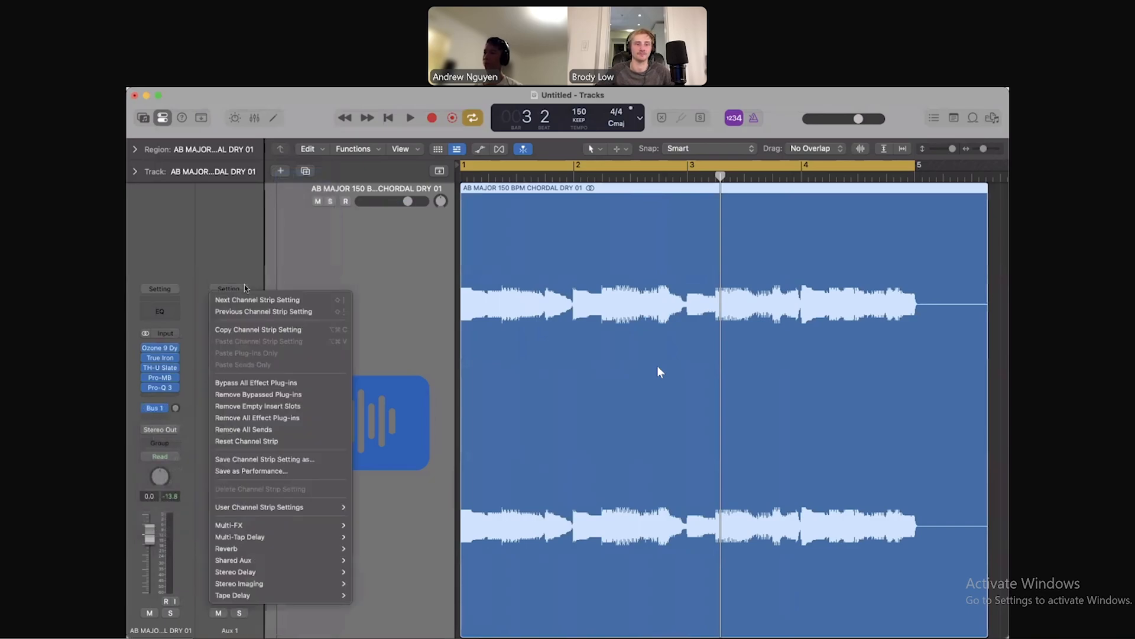
pyautogui.moveTo(277, 512)
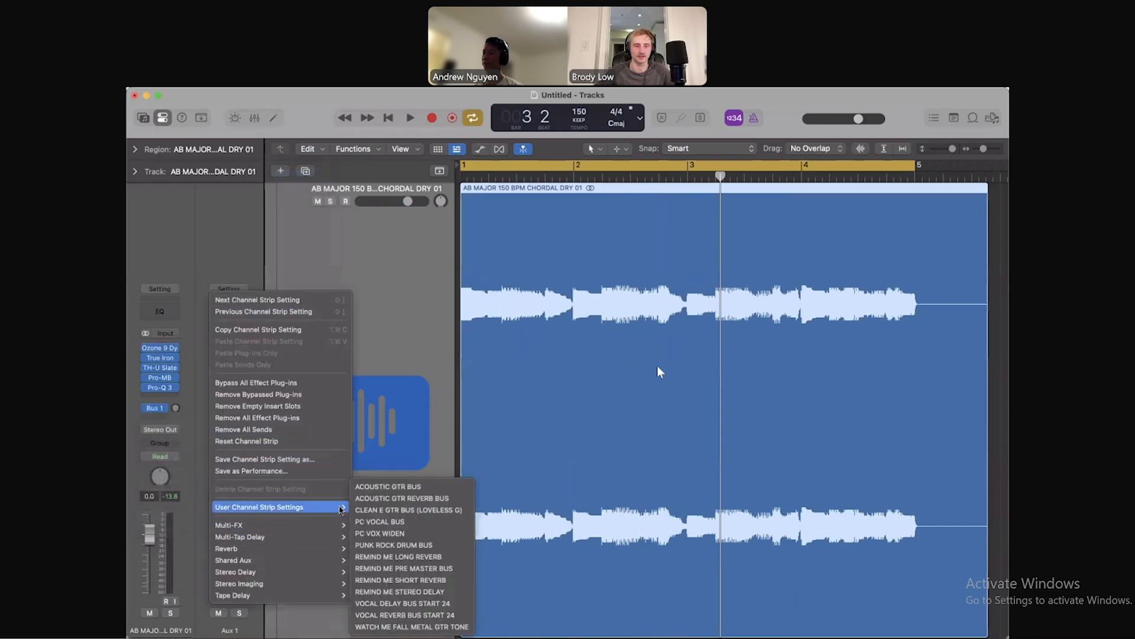
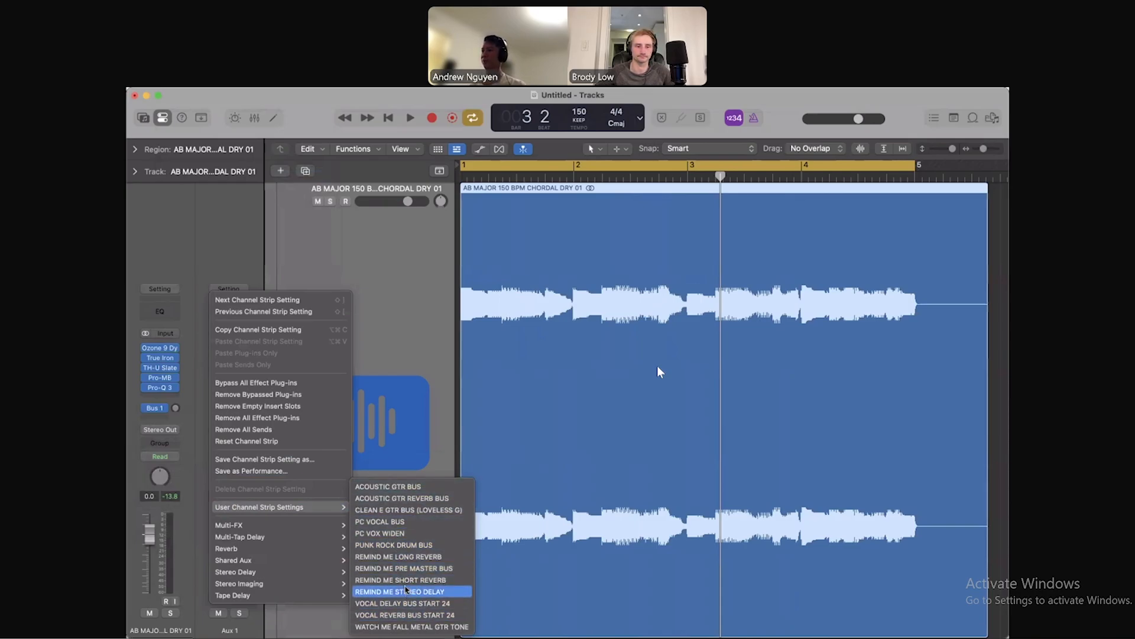
pyautogui.click(405, 580)
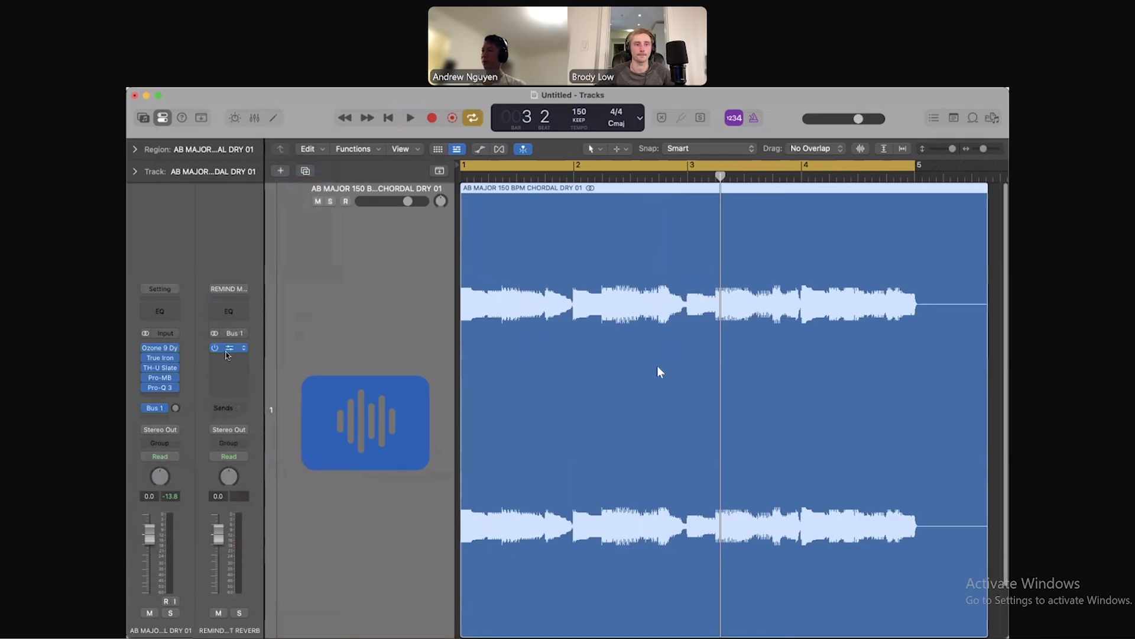
# Open VerbSuite Classics on the short reverb aux and load the Guitar factory preset Small Lush Guitar Room 1
pyautogui.click(228, 351)
pyautogui.moveTo(753, 275); pyautogui.dragTo(603, 183)
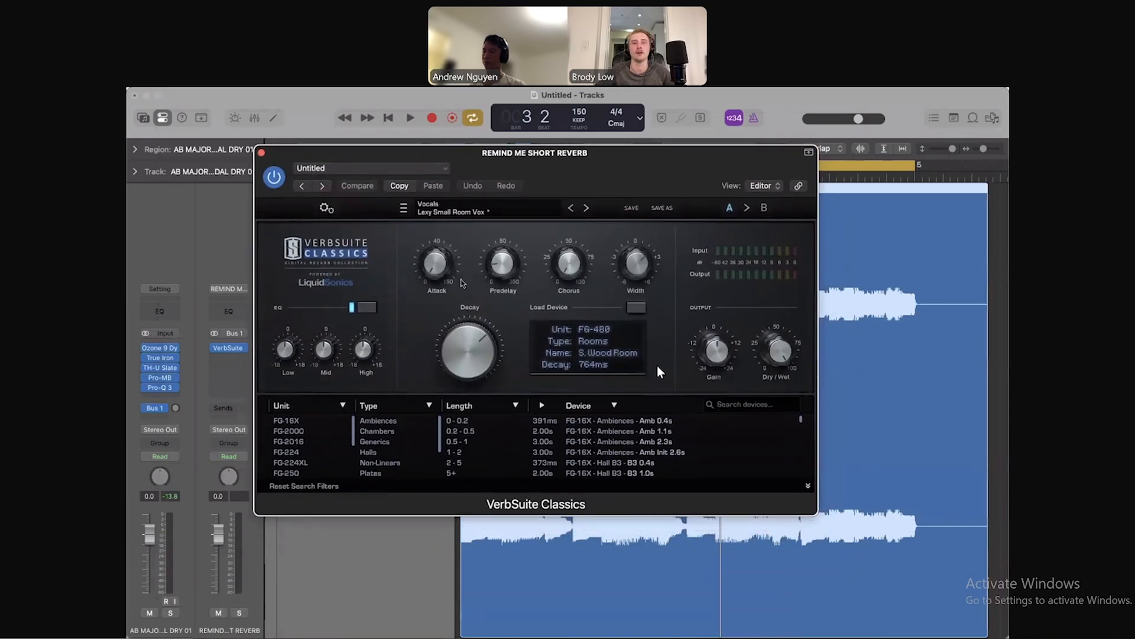
pyautogui.click(452, 211)
pyautogui.moveTo(449, 223)
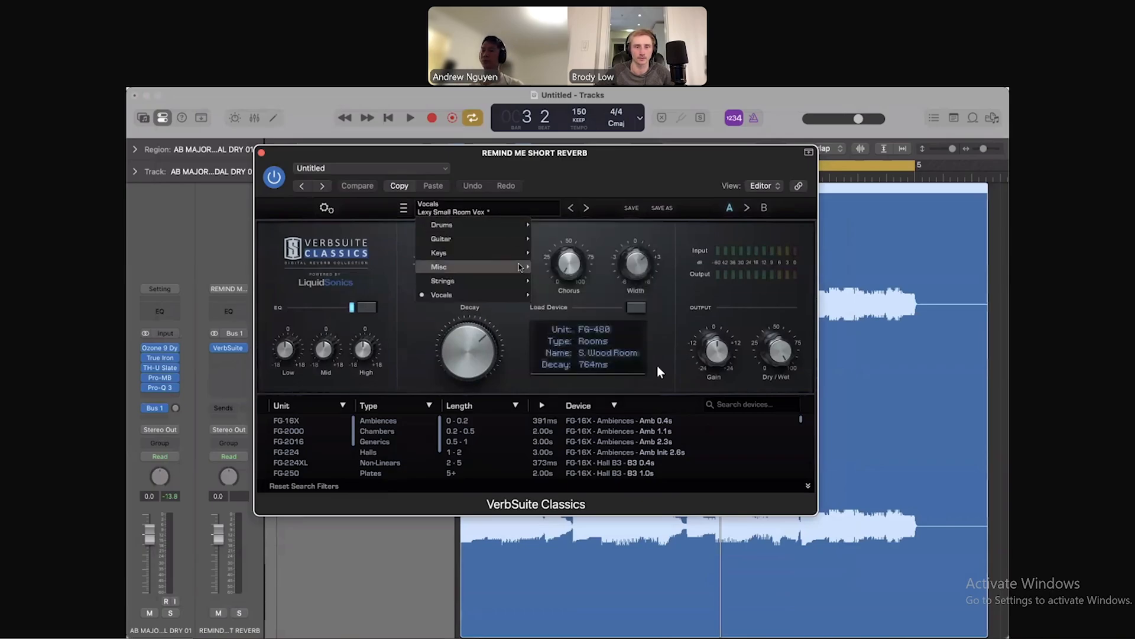
pyautogui.moveTo(449, 294)
pyautogui.moveTo(485, 241)
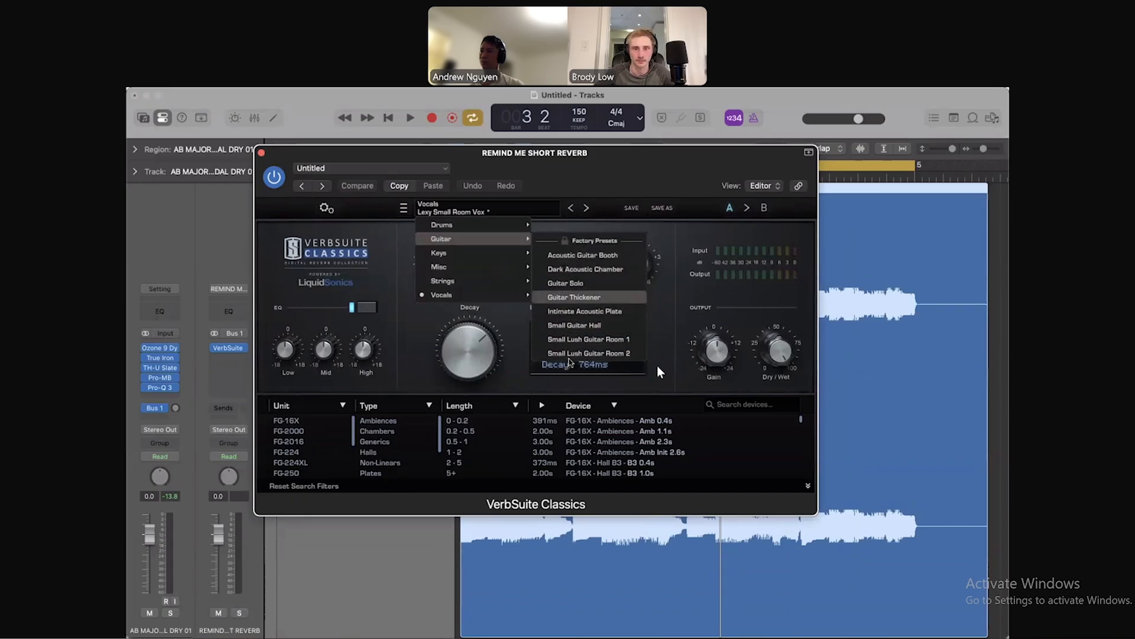
pyautogui.click(588, 339)
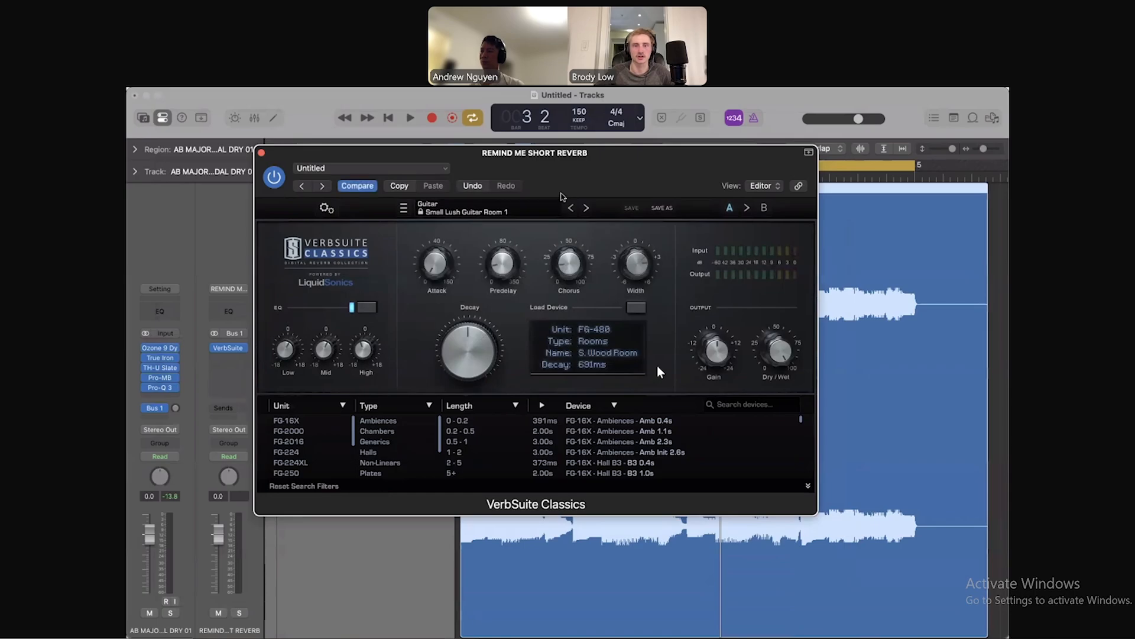
# Turn up the chordal track's Bus 1 send and insert Pro-Q 3 after the reverb on the short reverb aux
pyautogui.press('space')
pyautogui.moveTo(569, 183); pyautogui.dragTo(601, 247)
pyautogui.press('space')
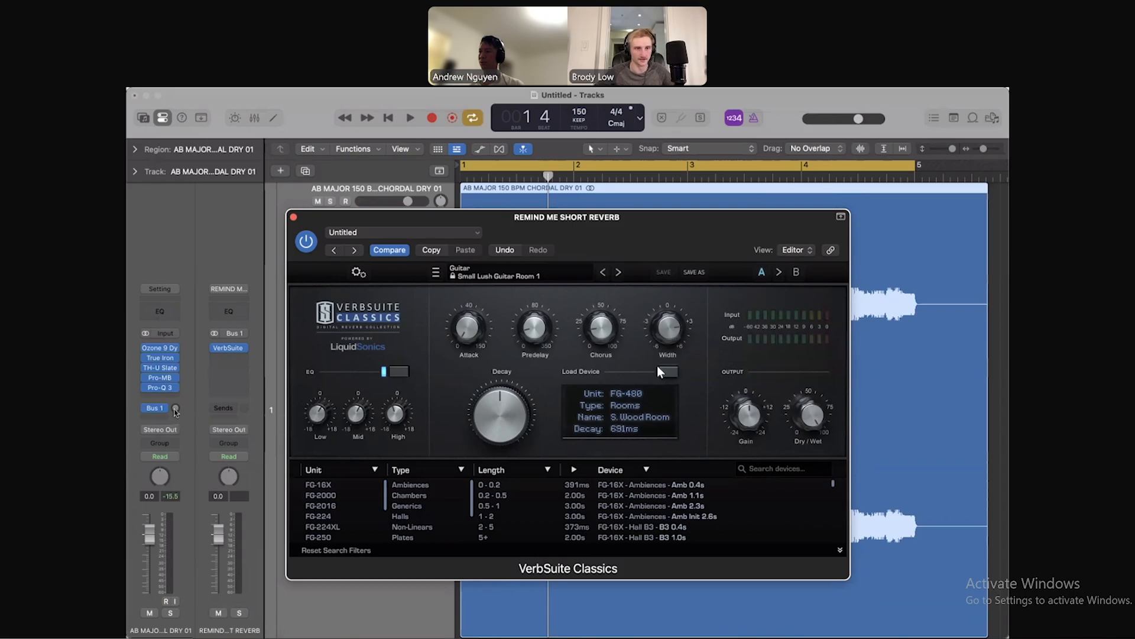
pyautogui.click(225, 359)
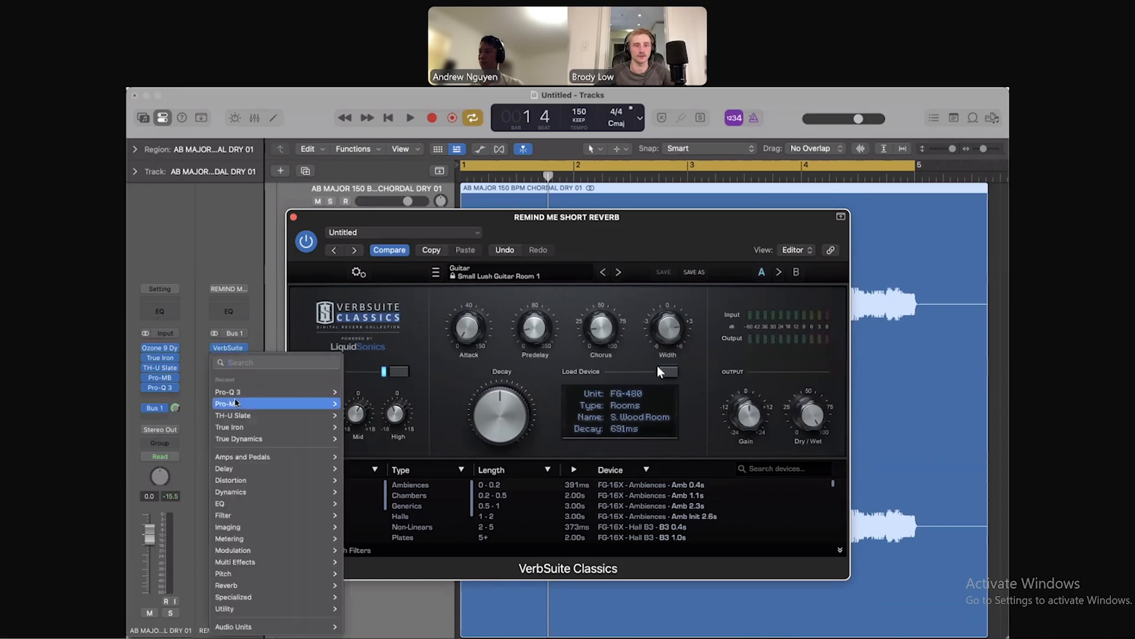
pyautogui.moveTo(273, 400)
pyautogui.click(357, 392)
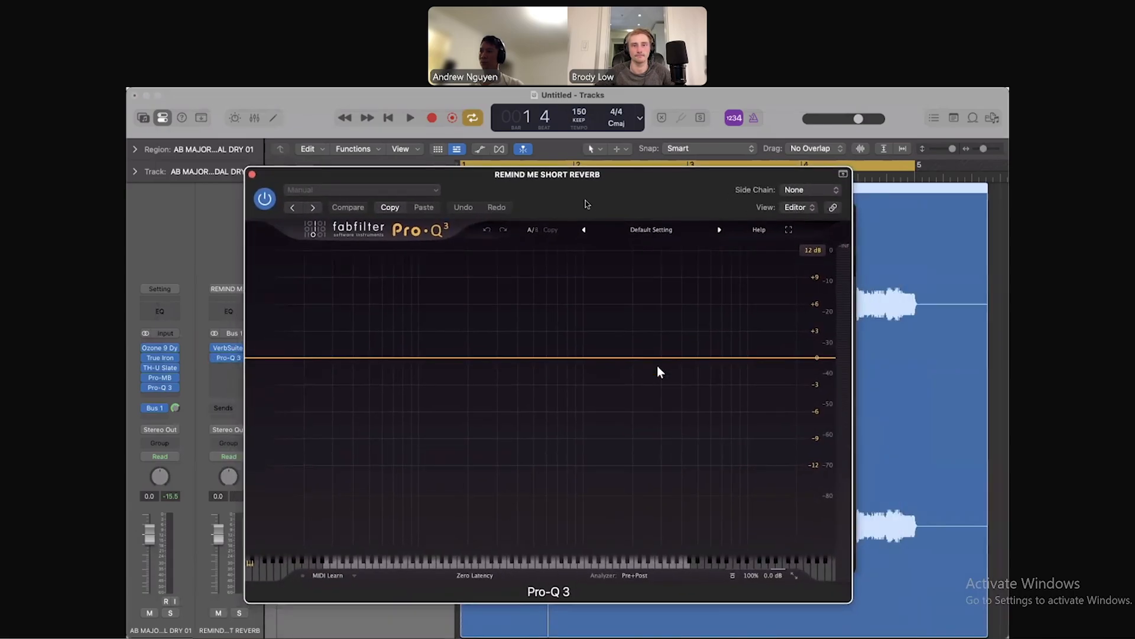
pyautogui.moveTo(585, 200); pyautogui.dragTo(599, 202)
# Add a 12 dB/oct low cut at about 320 Hz in the reverb aux's Pro-Q 3
pyautogui.moveTo(374, 356); pyautogui.dragTo(394, 403)
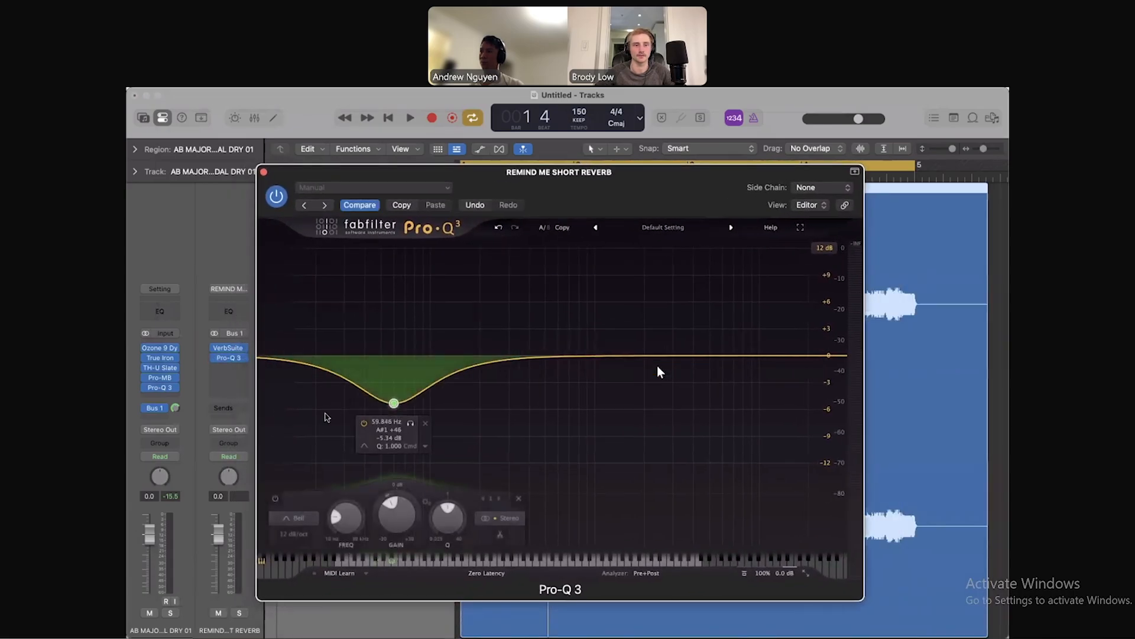
pyautogui.click(365, 445)
pyautogui.click(388, 458)
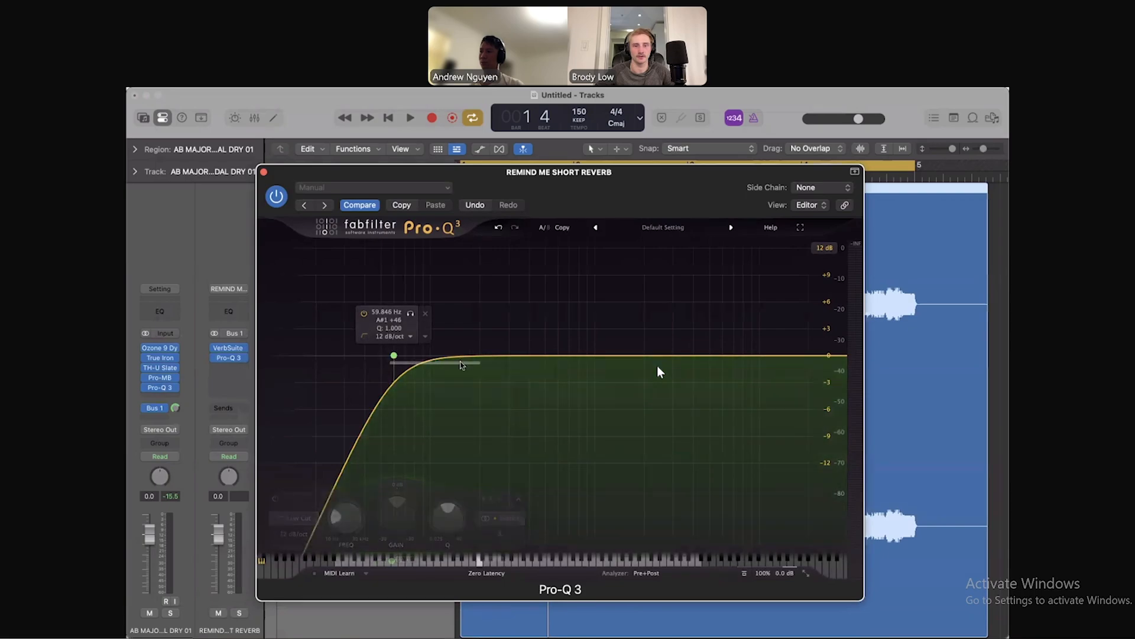
pyautogui.moveTo(394, 356); pyautogui.dragTo(514, 357)
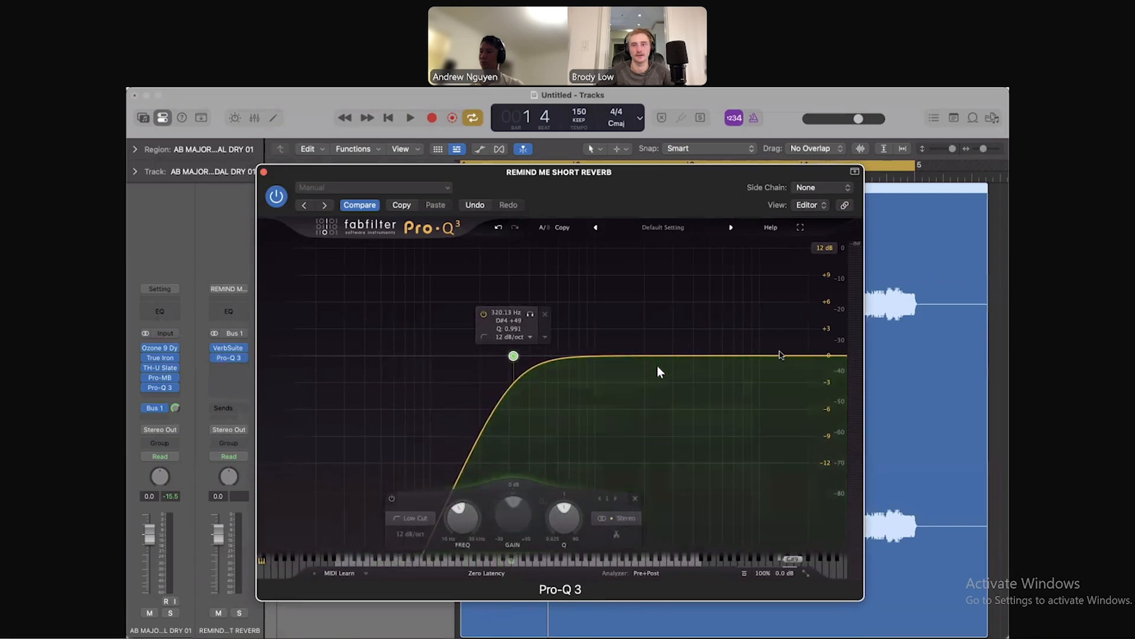
# Add a 12 dB/oct high cut at about 6142 Hz to the reverb equalizer
pyautogui.moveTo(768, 355); pyautogui.dragTo(732, 430)
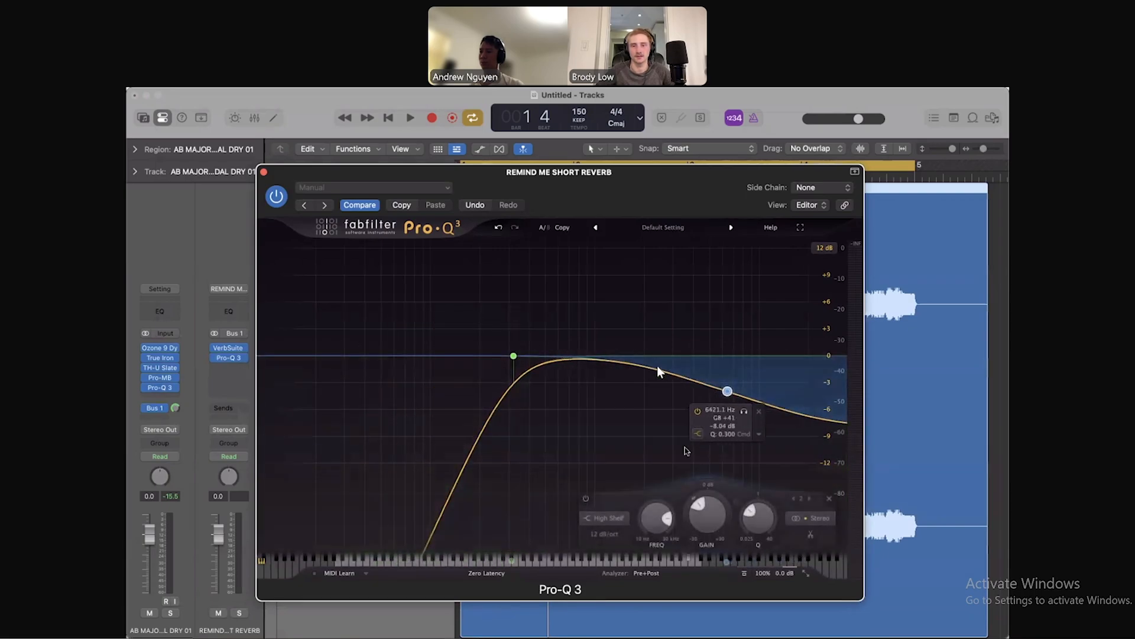
pyautogui.click(697, 434)
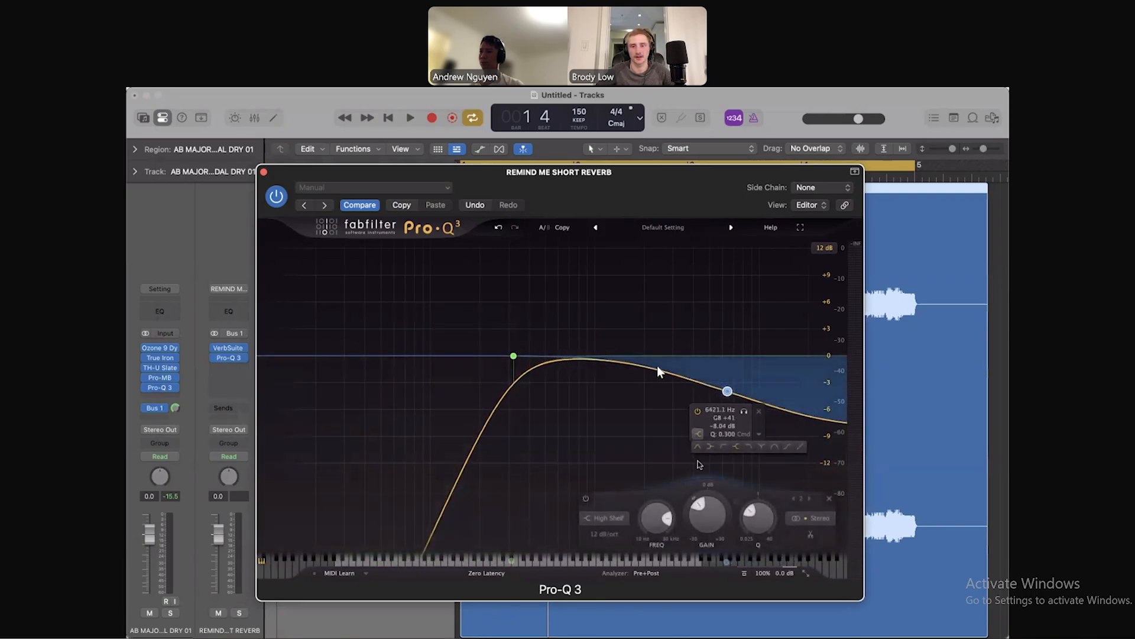
pyautogui.click(750, 448)
pyautogui.moveTo(728, 443); pyautogui.dragTo(724, 354)
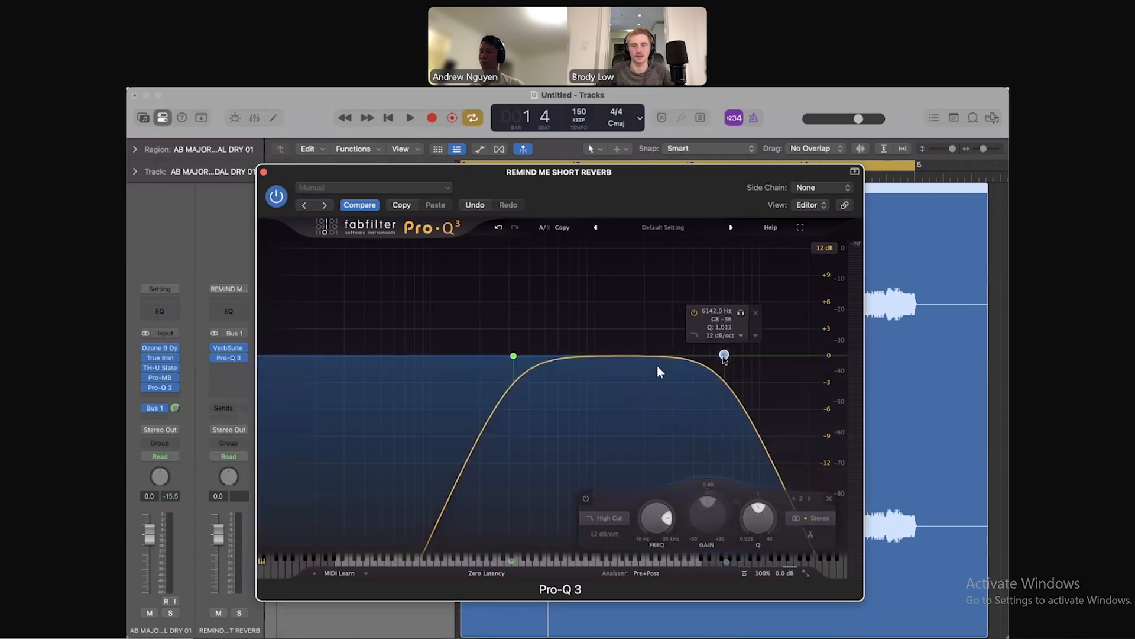
# Add a bell cut of about -3.18 dB at 1188 Hz, lower the high cut slightly during playback, and close the equalizer
pyautogui.moveTo(618, 357); pyautogui.dragTo(612, 384)
pyautogui.press('space')
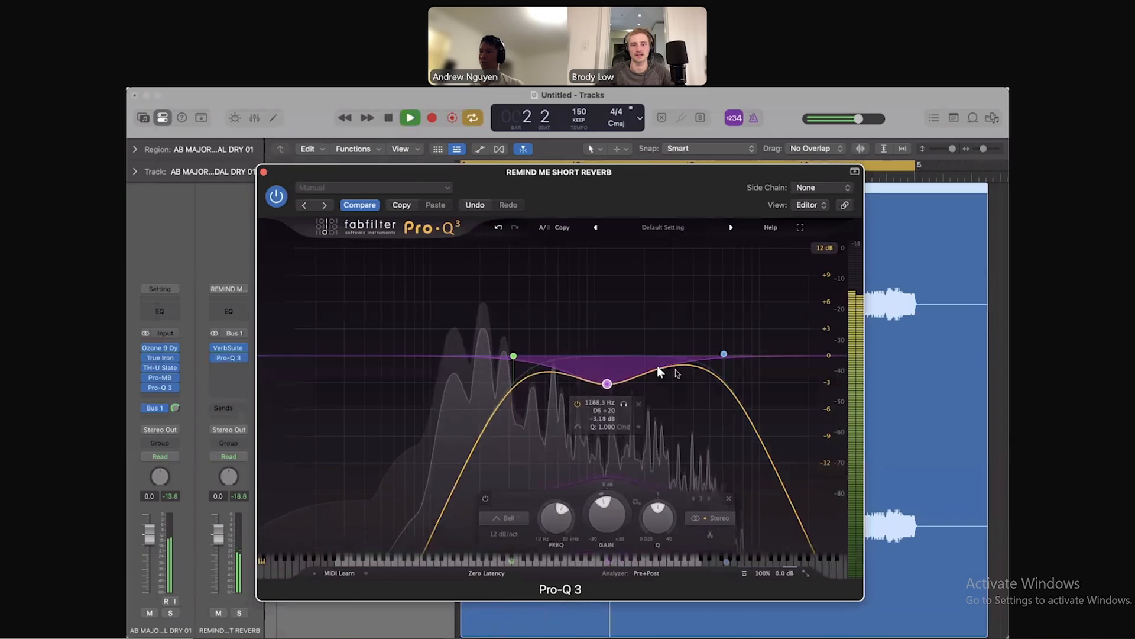
pyautogui.moveTo(723, 355); pyautogui.dragTo(717, 353)
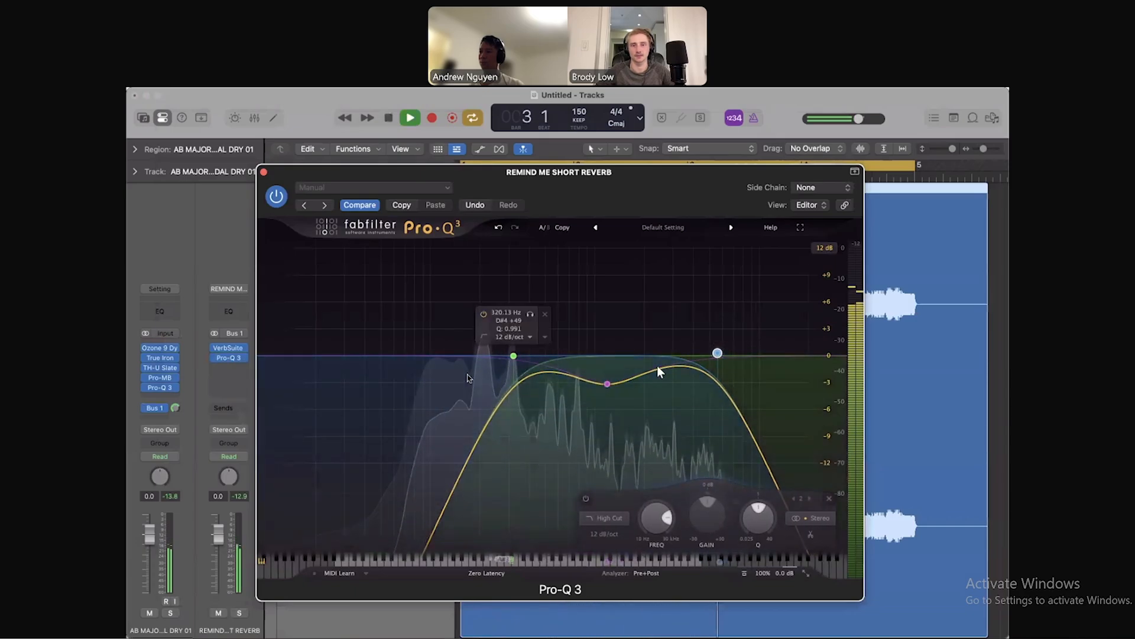
pyautogui.click(514, 356)
pyautogui.click(717, 353)
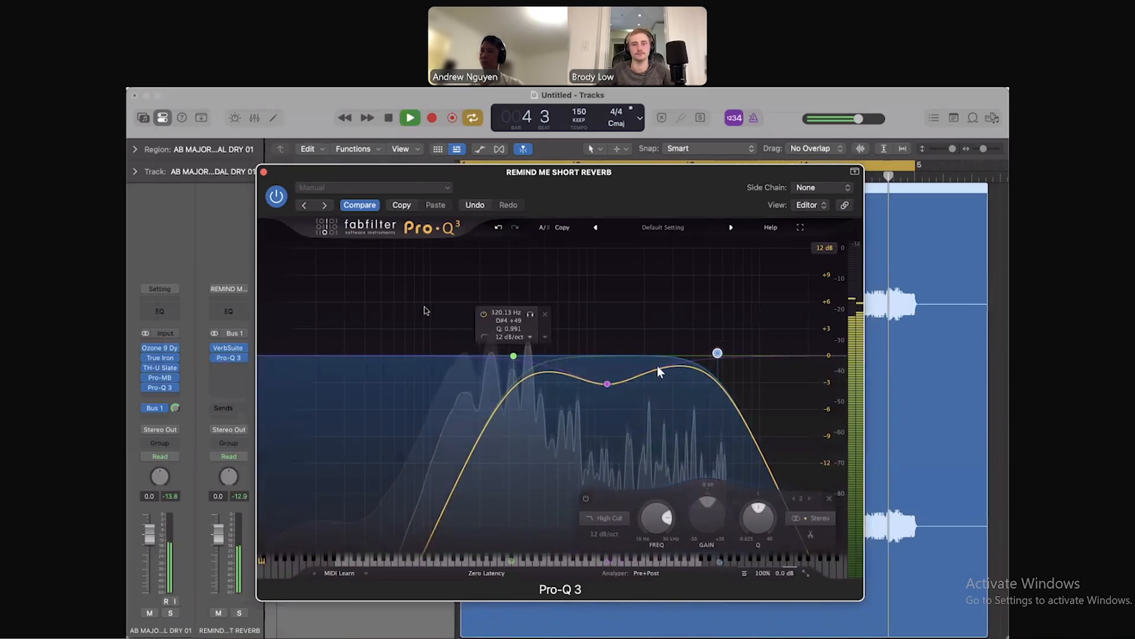
pyautogui.press('space')
pyautogui.click(264, 172)
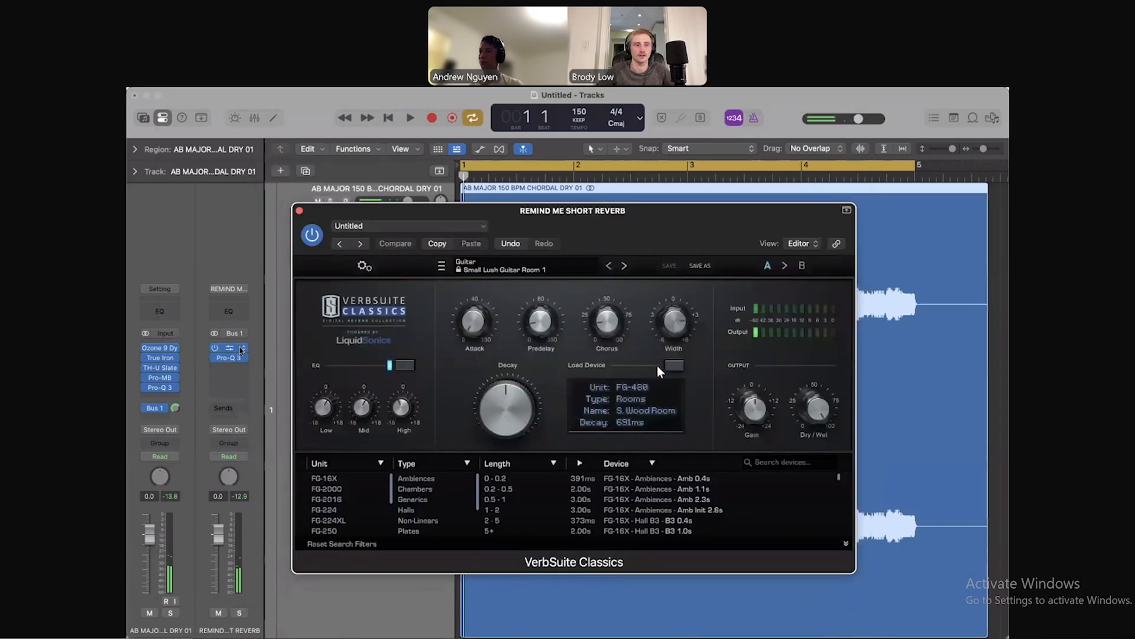
# Replace VerbSuite Classics on the short reverb aux with the stereo ValhallaVintageVerb
pyautogui.click(239, 348)
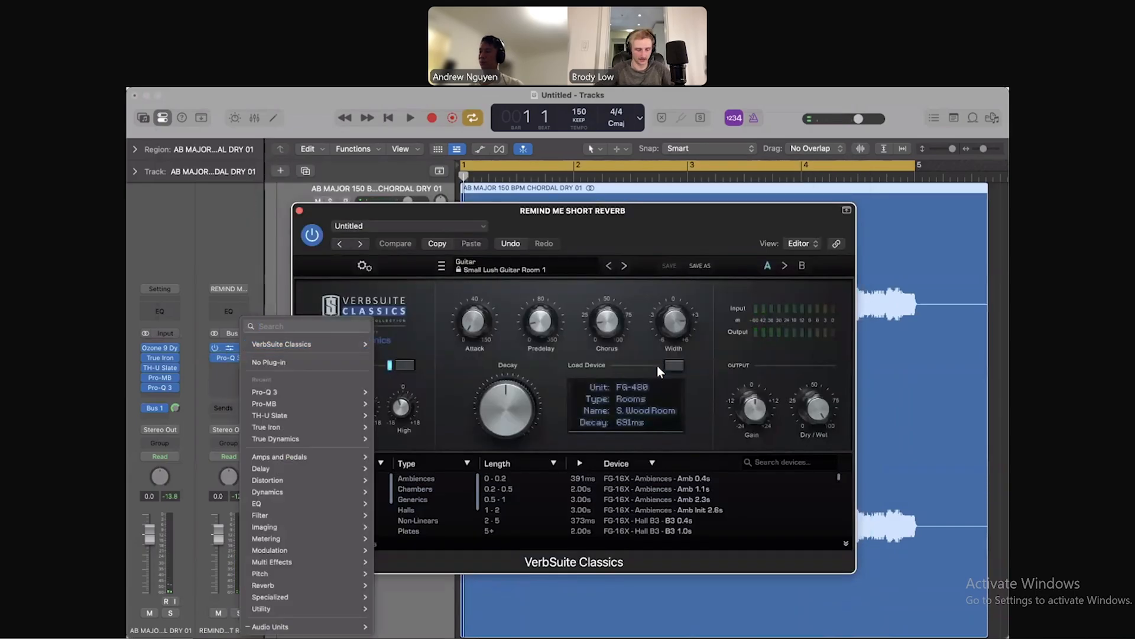
pyautogui.write('val')
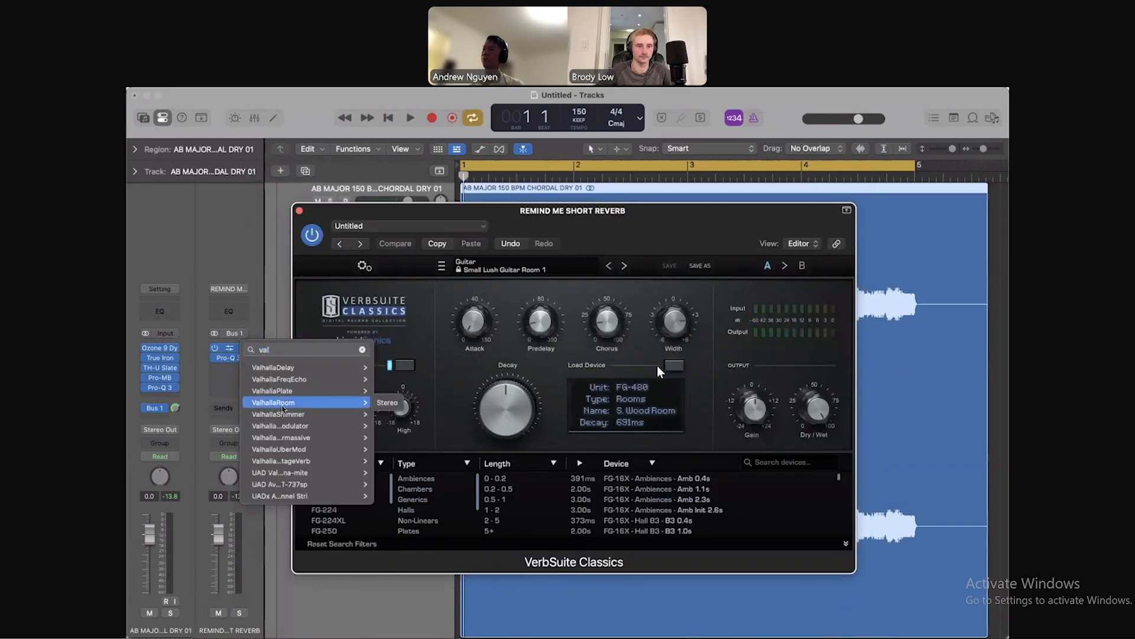
pyautogui.click(387, 460)
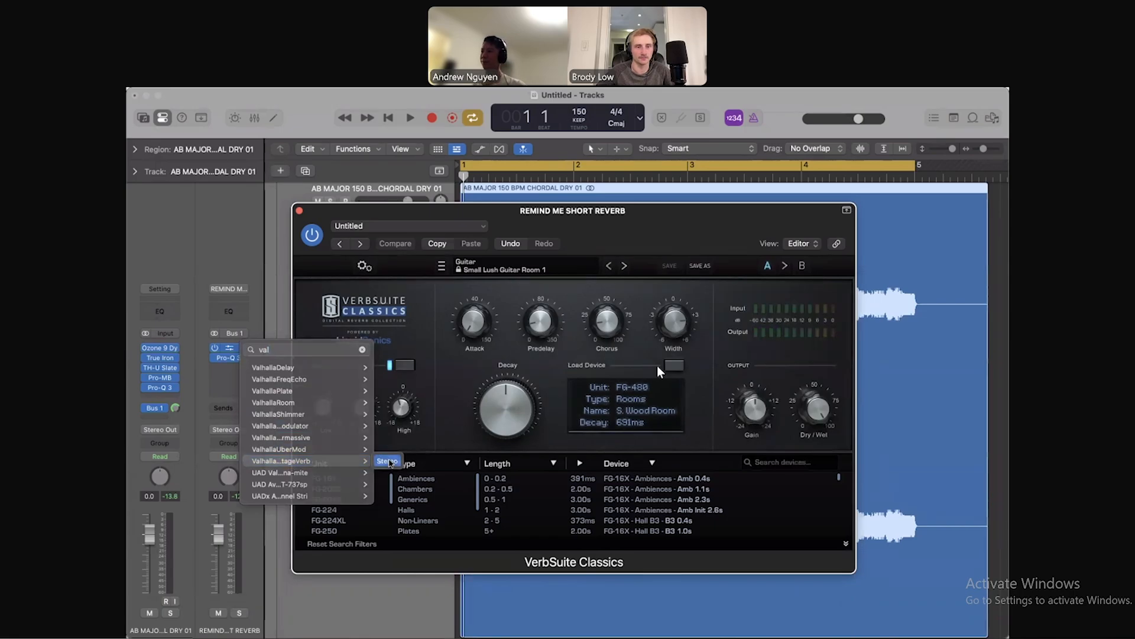
# Browse the ValhallaVintageVerb user, factory and designer preset categories without loading a preset
pyautogui.moveTo(714, 254); pyautogui.dragTo(548, 193)
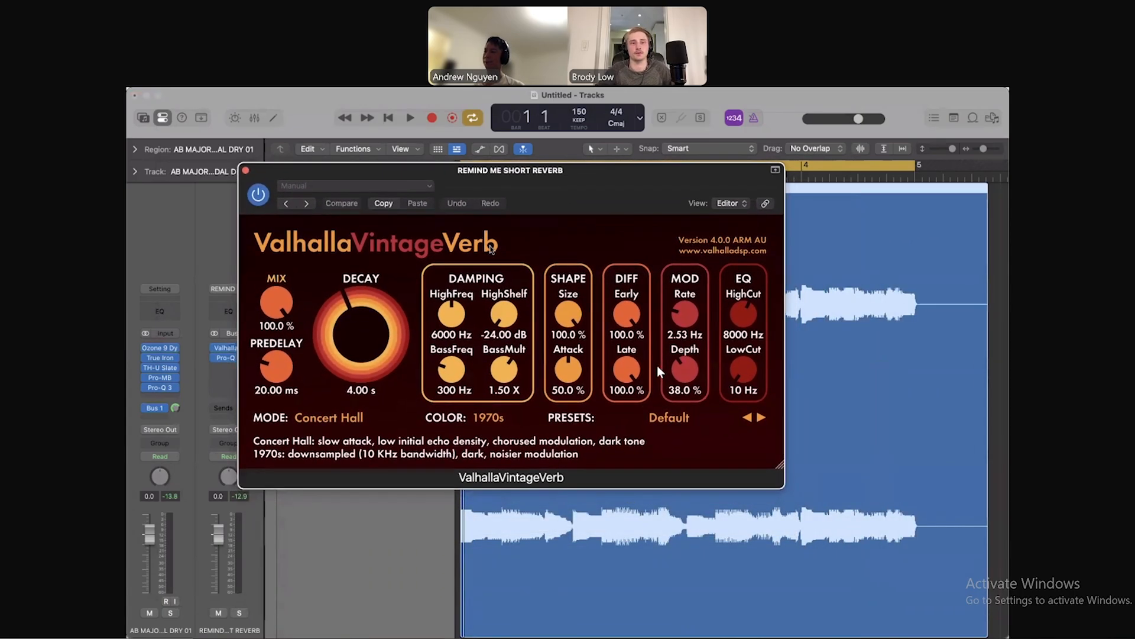
pyautogui.click(644, 418)
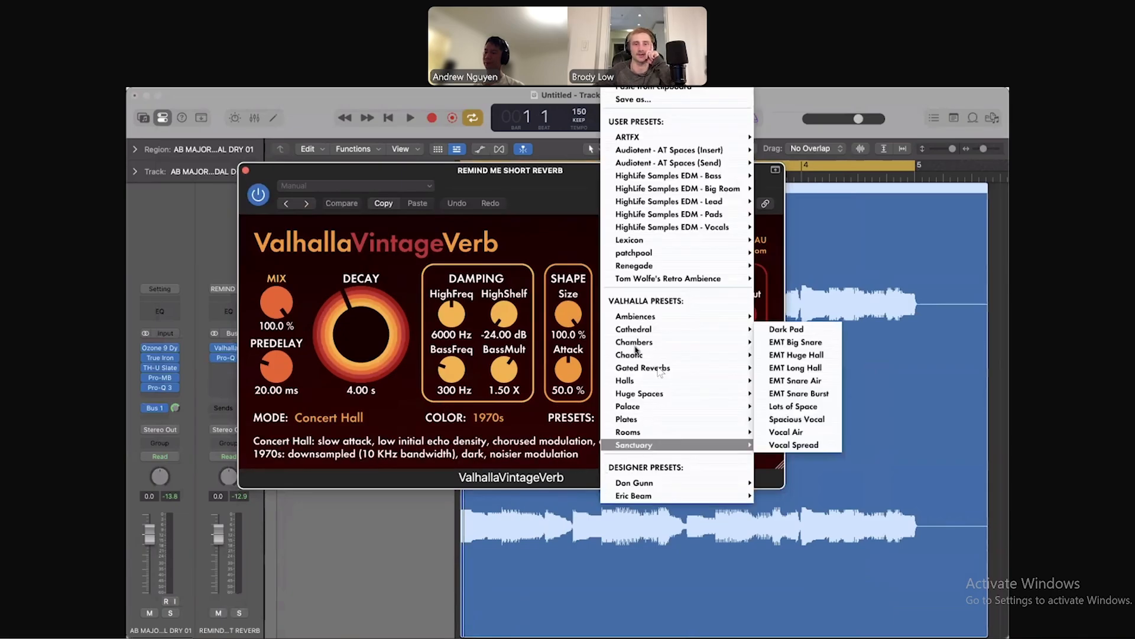
pyautogui.moveTo(625, 342)
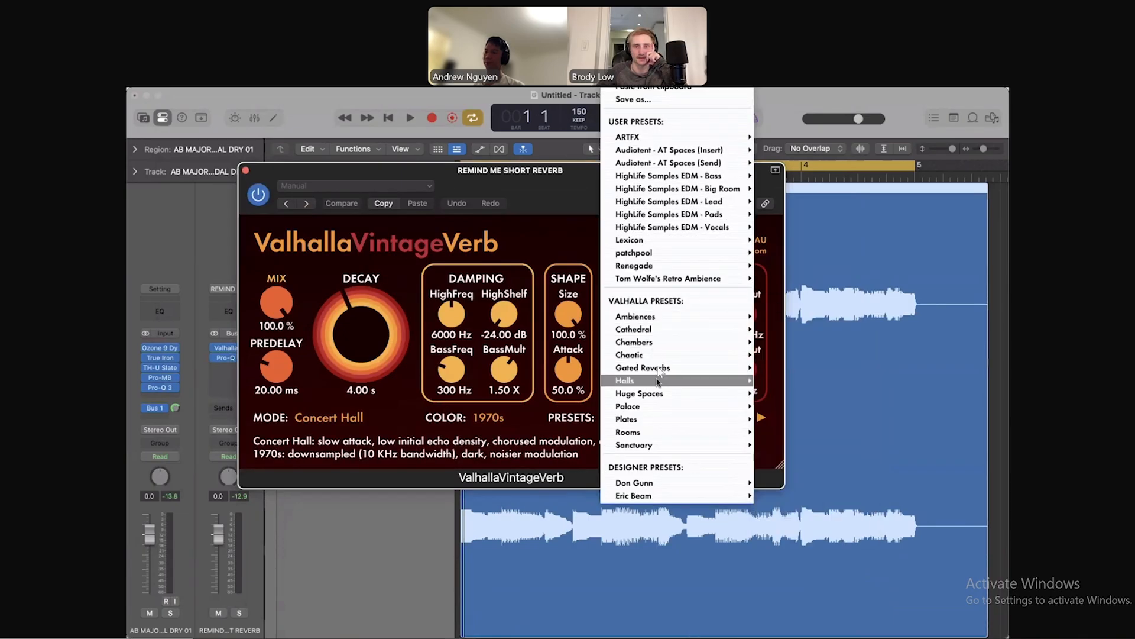
pyautogui.moveTo(659, 432)
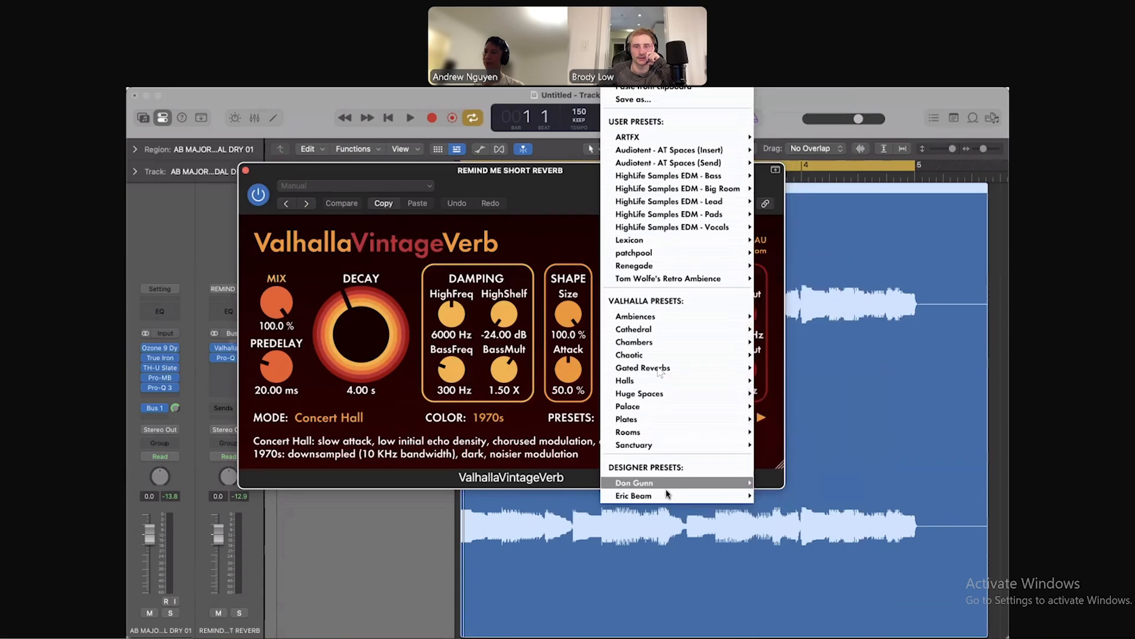
pyautogui.moveTo(681, 487)
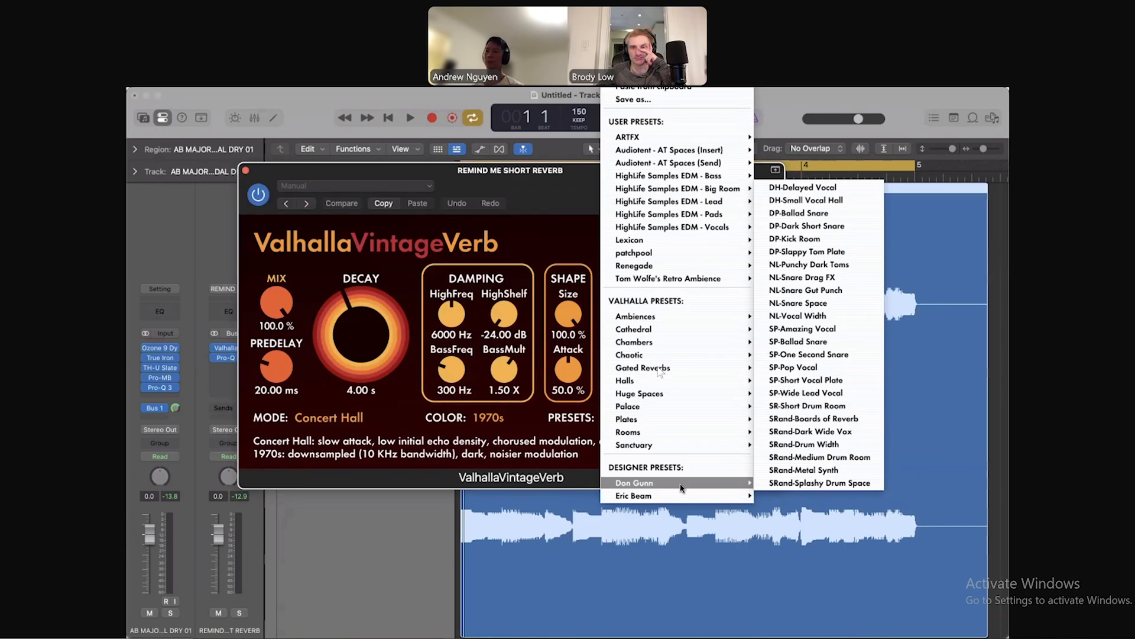
pyautogui.moveTo(686, 318)
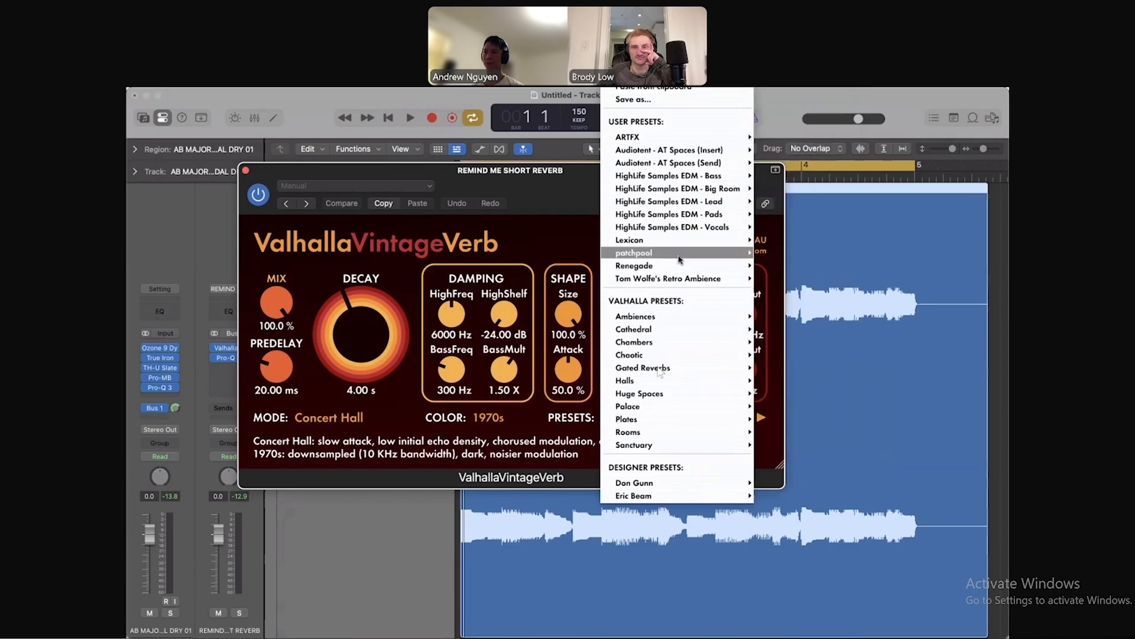
pyautogui.moveTo(678, 236)
pyautogui.moveTo(680, 201)
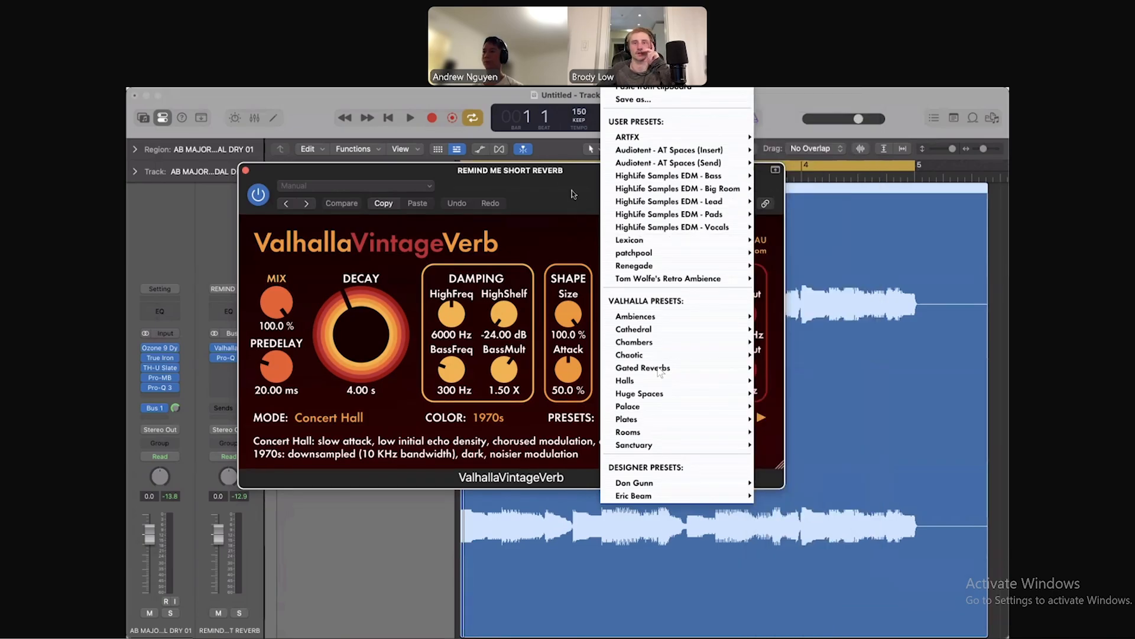
pyautogui.click(565, 199)
pyautogui.moveTo(577, 202); pyautogui.dragTo(614, 197)
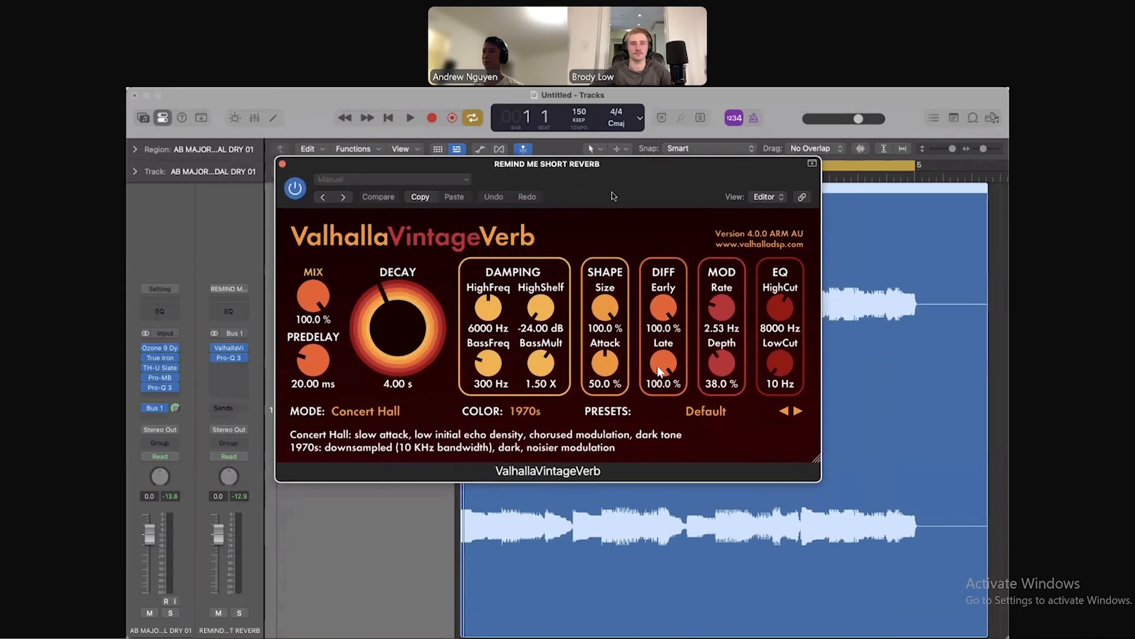
# Compare the 1980s and NOW color modes of the reverb and settle on 1980s
pyautogui.click(525, 413)
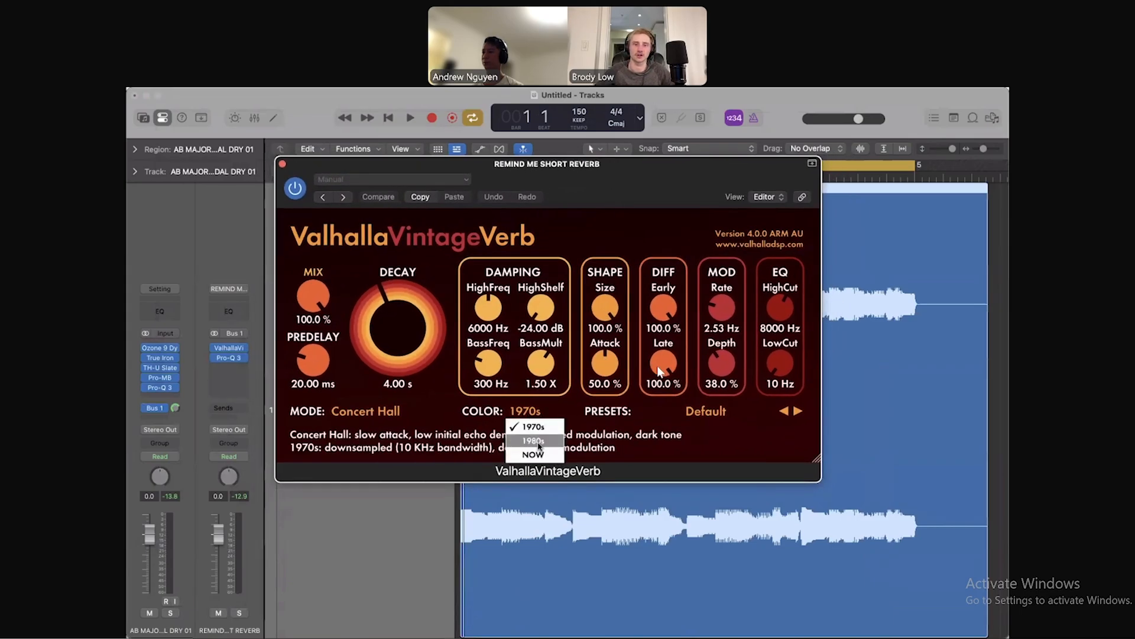
pyautogui.click(533, 441)
pyautogui.click(528, 413)
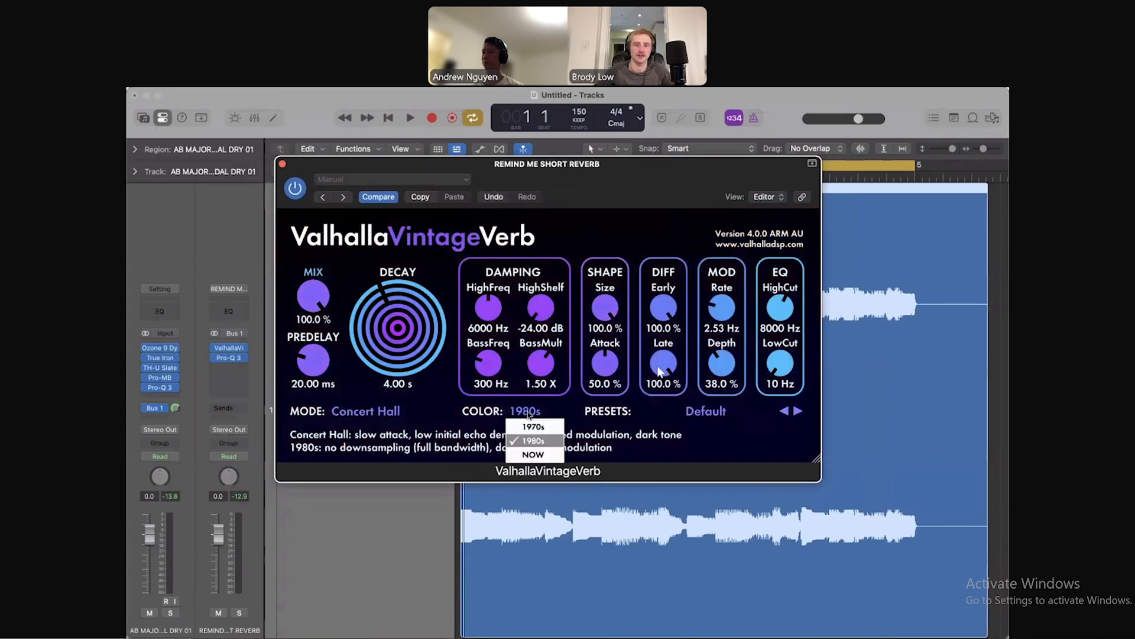
pyautogui.click(529, 454)
pyautogui.click(524, 413)
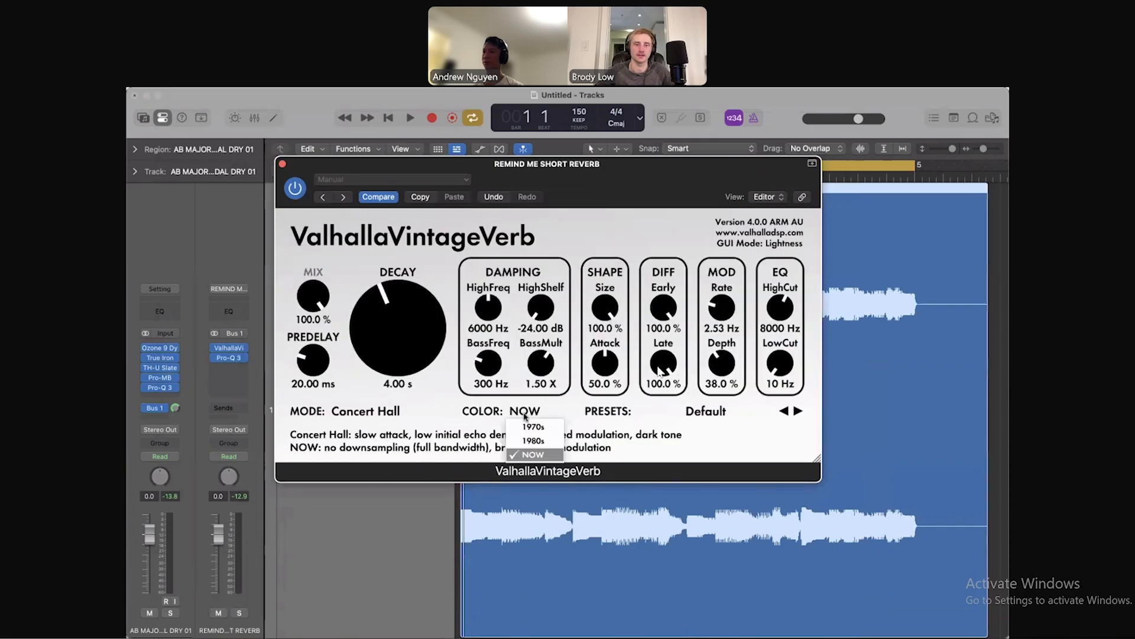
pyautogui.click(533, 441)
pyautogui.moveTo(582, 187); pyautogui.dragTo(547, 172)
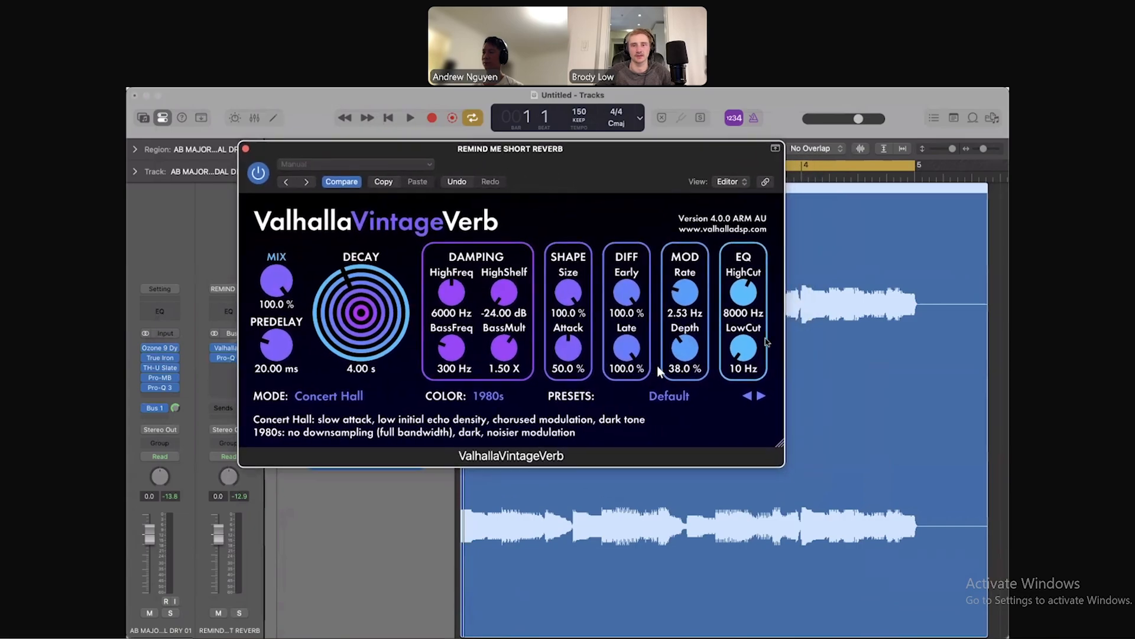
# Set the reverb's EQ low cut to about 640 Hz and its high cut to about 5690 Hz
pyautogui.moveTo(743, 350); pyautogui.dragTo(740, 293)
pyautogui.moveTo(738, 296); pyautogui.dragTo(743, 298)
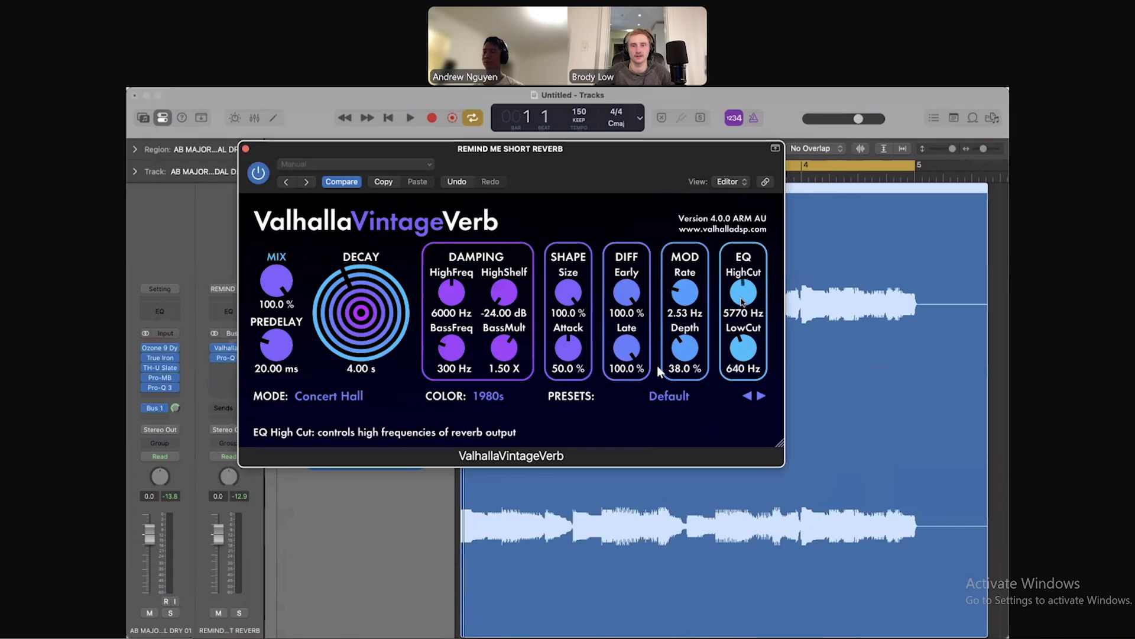
pyautogui.moveTo(646, 191); pyautogui.dragTo(653, 191)
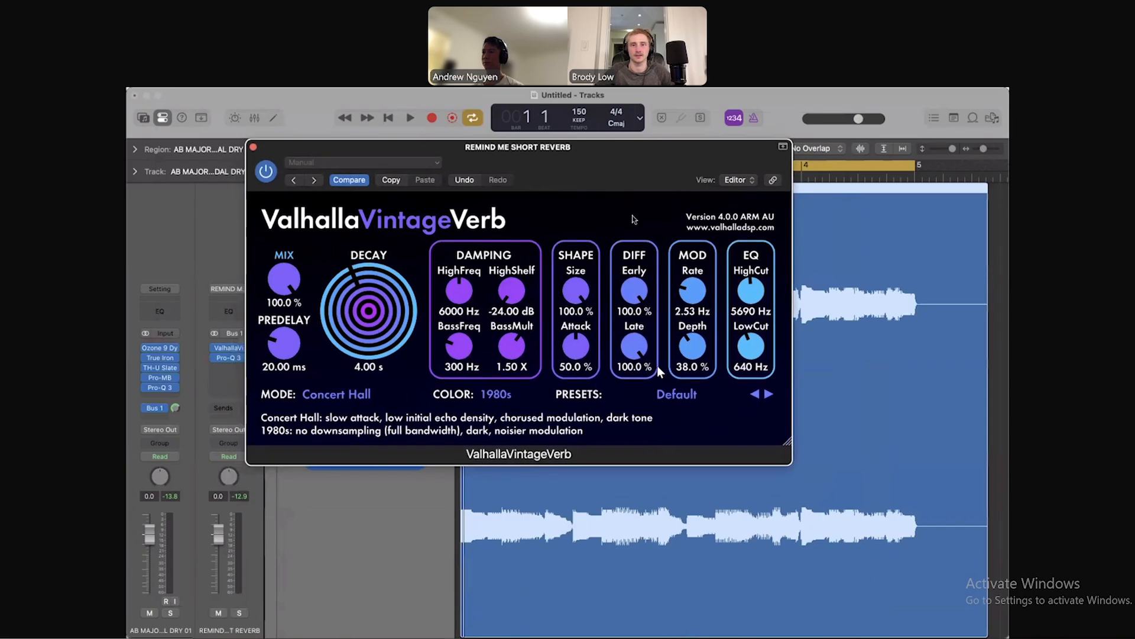
pyautogui.moveTo(562, 174); pyautogui.dragTo(647, 183)
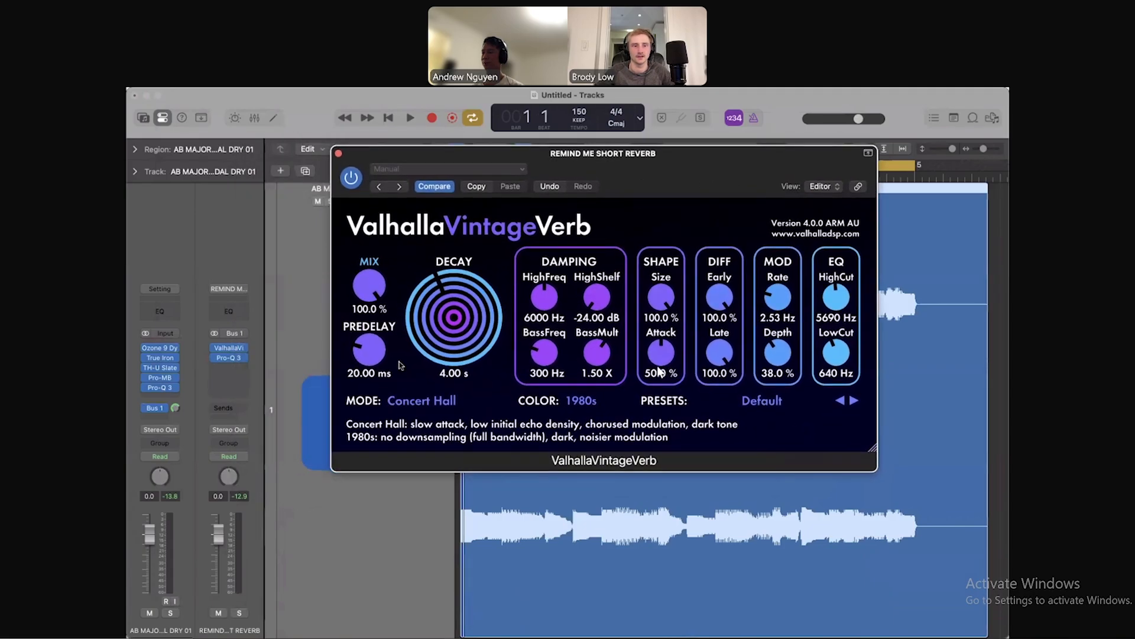
# Switch the reverb mode to Plate, with a decay of about 1.12 s and a predelay of about 1 ms
pyautogui.click(412, 402)
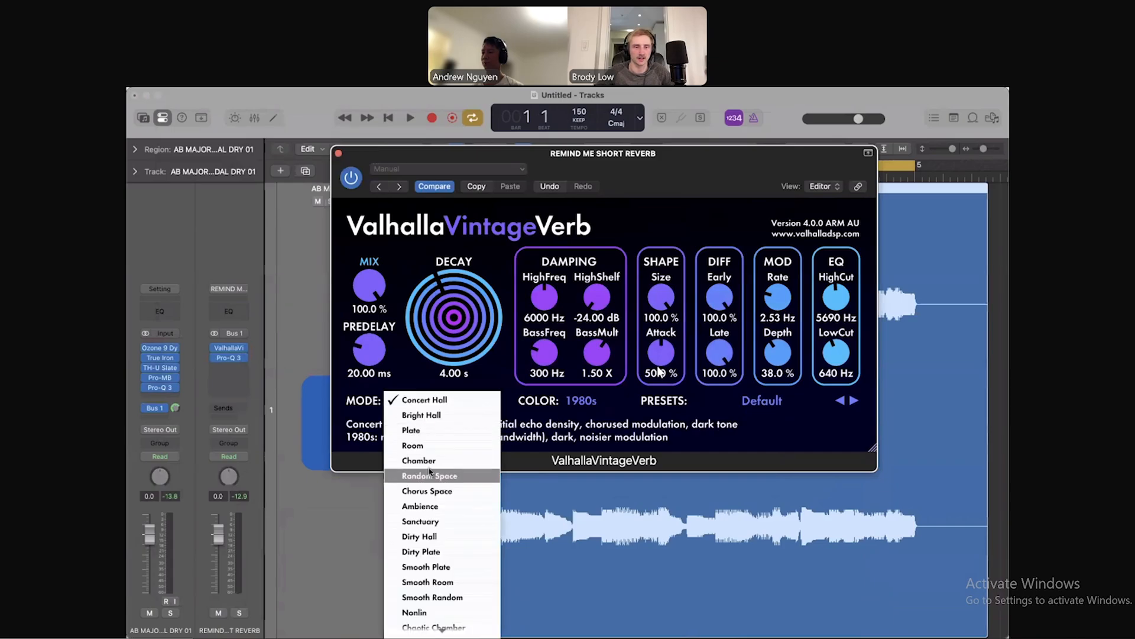
pyautogui.scroll(-3, 428, 482)
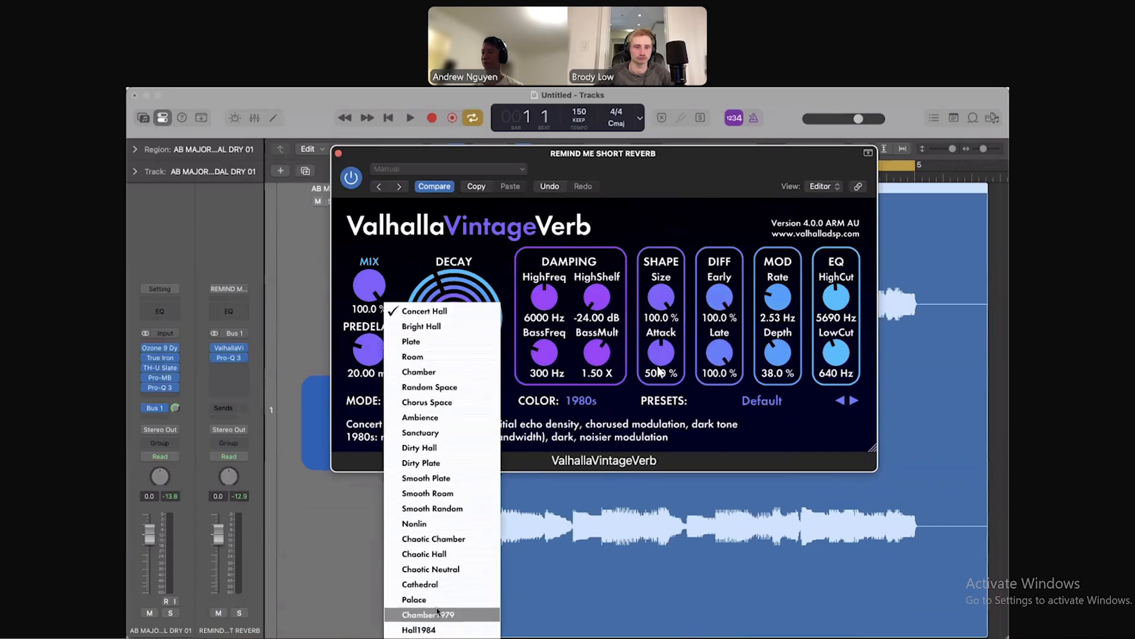
pyautogui.click(422, 341)
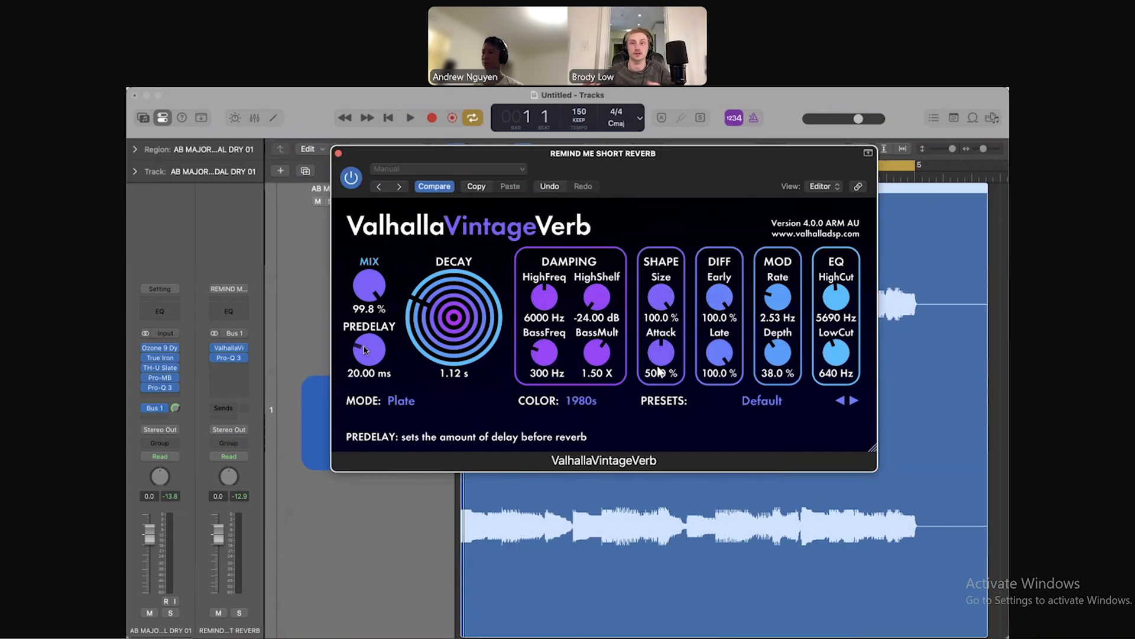
pyautogui.moveTo(367, 345); pyautogui.dragTo(371, 363)
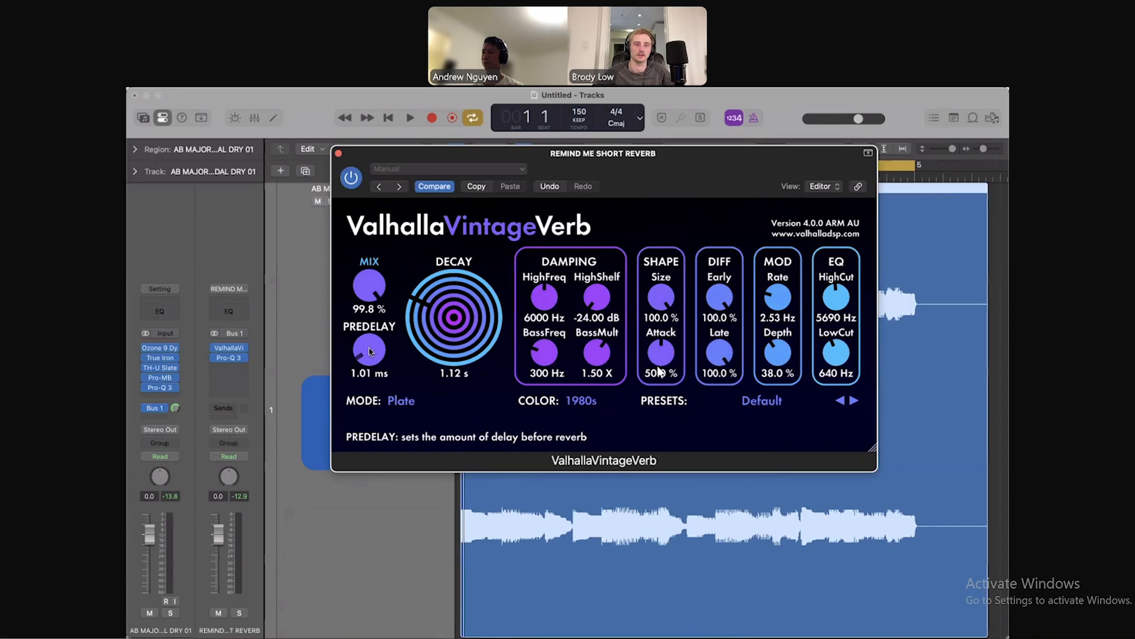
# Lengthen the reverb decay to about 8.95 s and the predelay to about 14.55 ms while auditioning the loop
pyautogui.press('space')
pyautogui.moveTo(423, 320)
pyautogui.mouseDown()
pyautogui.moveTo(426, 298)
pyautogui.moveTo(438, 309)
pyautogui.mouseUp()
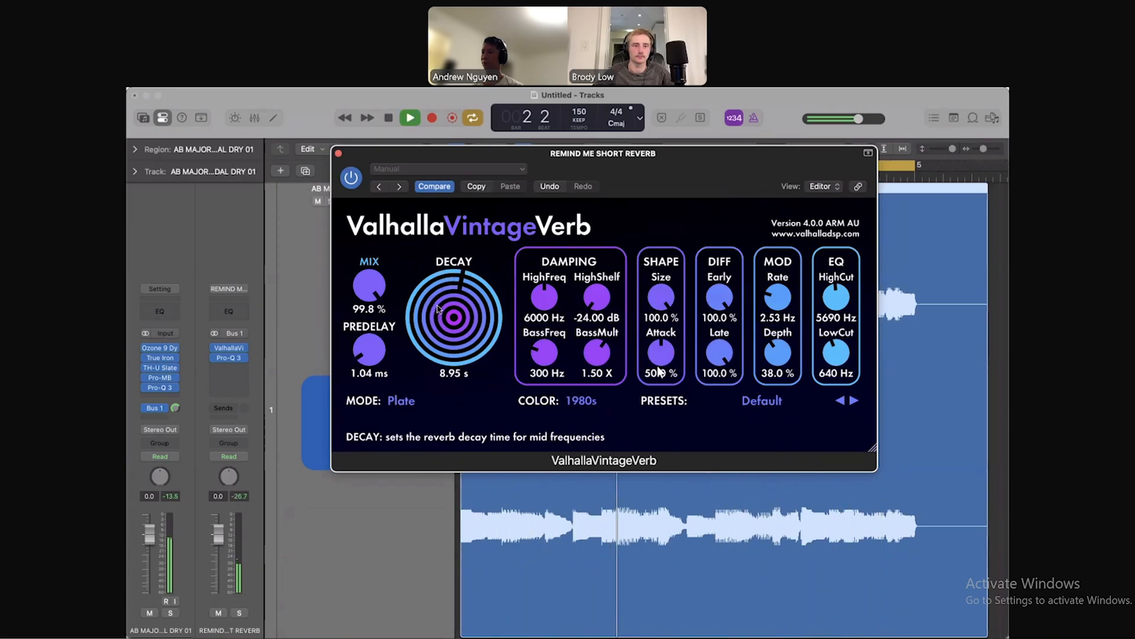
pyautogui.moveTo(371, 347)
pyautogui.mouseDown()
pyautogui.moveTo(369, 371)
pyautogui.moveTo(369, 346)
pyautogui.mouseUp()
pyautogui.press('space')
pyautogui.press('space')
pyautogui.press('space')
# Switch the reverb mode to Room and set the mix to 100% and the decay to about 8.90 s during playback
pyautogui.click(401, 400)
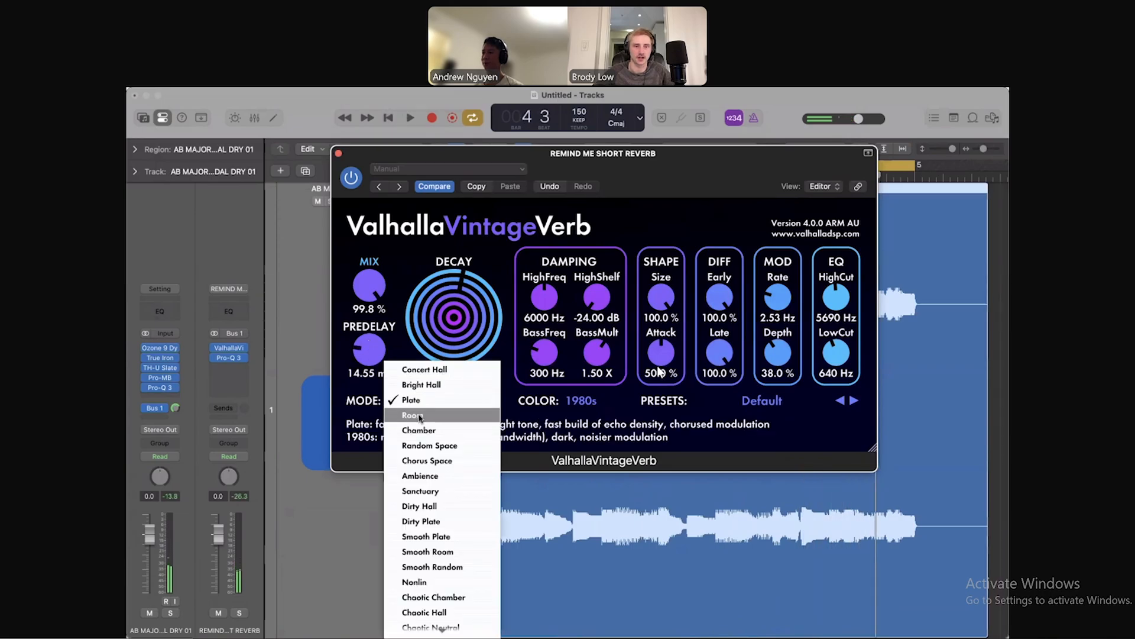
pyautogui.click(420, 415)
pyautogui.press('space')
pyautogui.moveTo(452, 317); pyautogui.dragTo(450, 326)
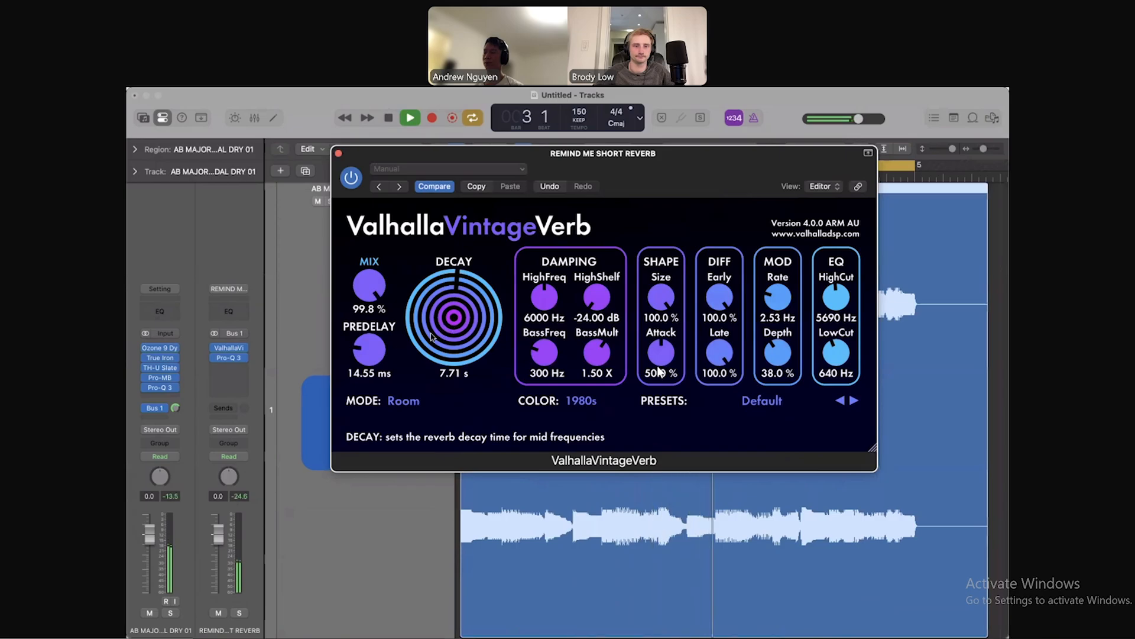
pyautogui.moveTo(369, 286); pyautogui.dragTo(367, 288)
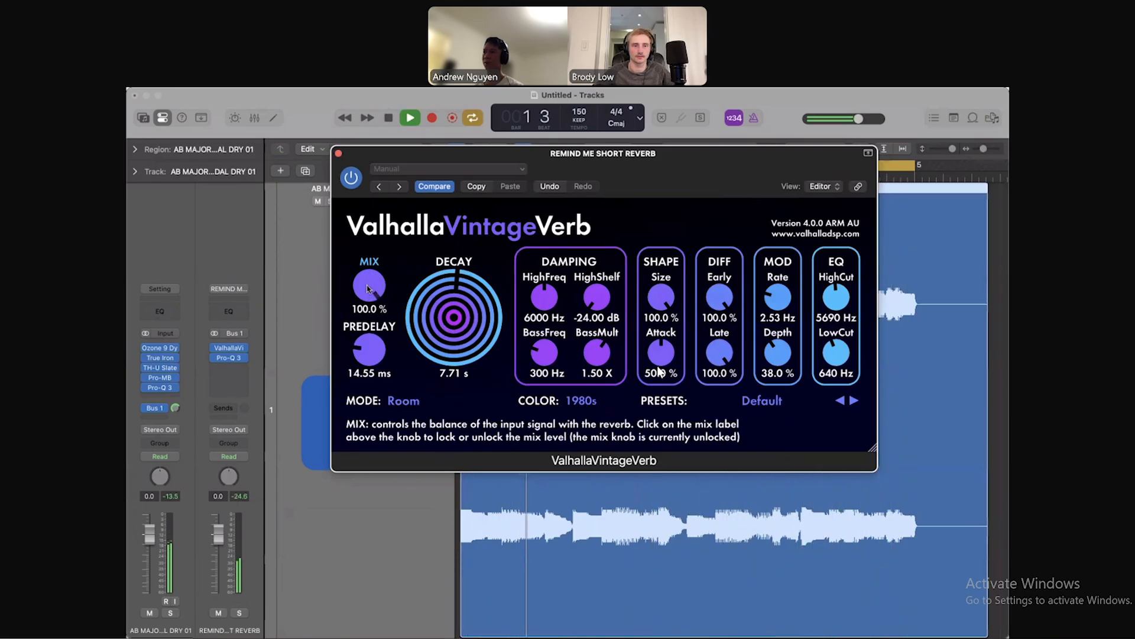
pyautogui.moveTo(456, 322); pyautogui.dragTo(460, 317)
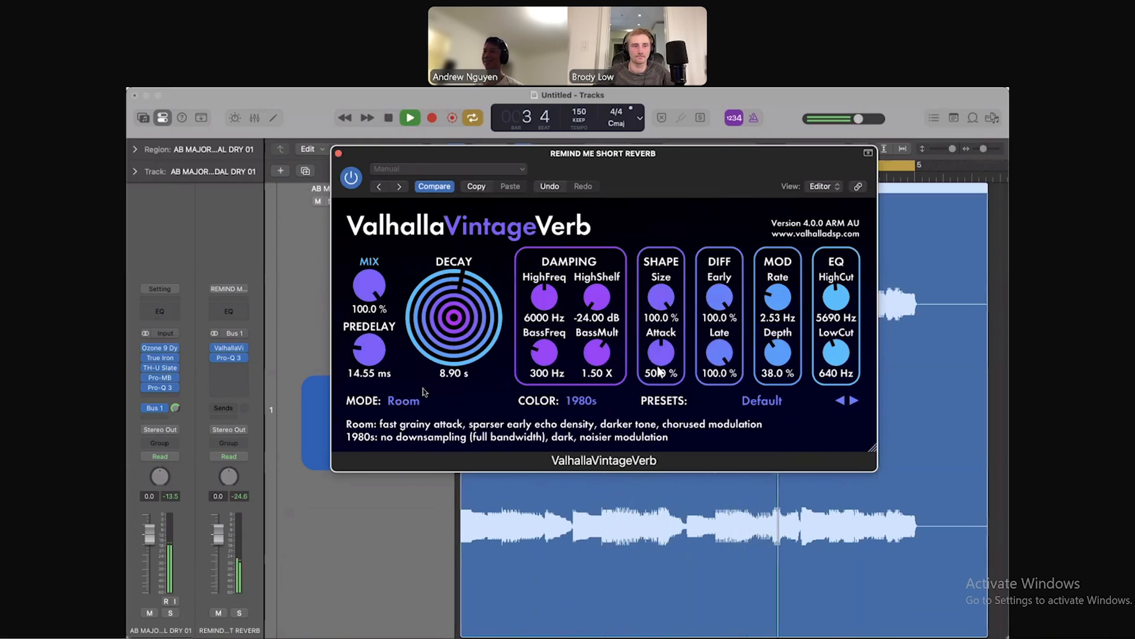
# Move the bell cut in the reverb aux's Pro-Q 3 to about 1397 Hz at -3.40 dB
pyautogui.click(228, 357)
pyautogui.press('space')
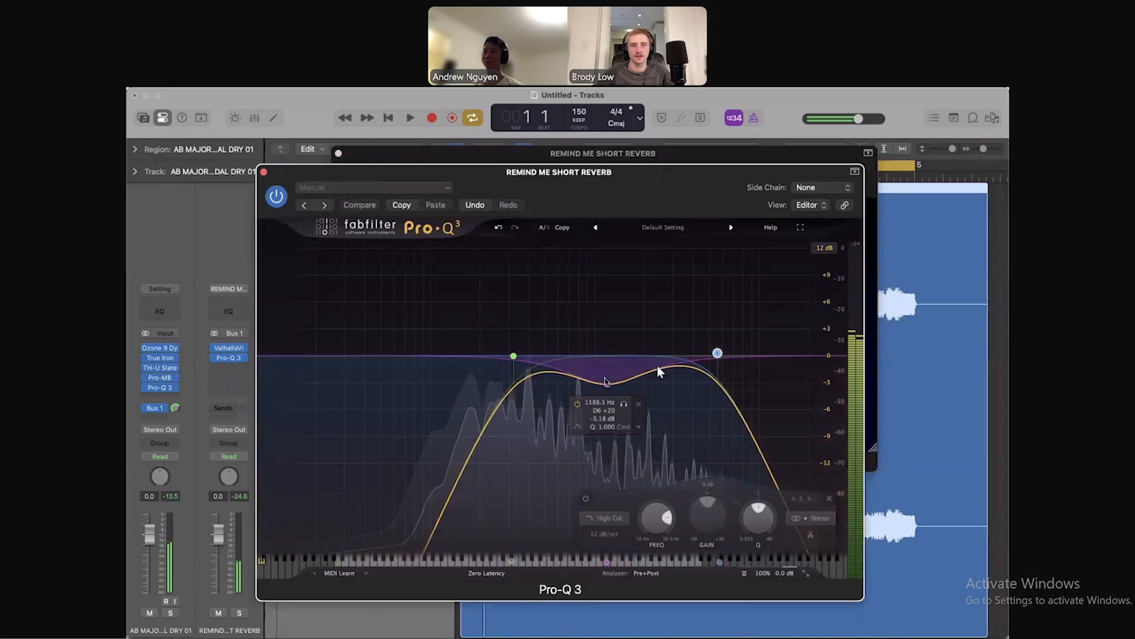
pyautogui.moveTo(606, 382)
pyautogui.mouseDown()
pyautogui.moveTo(606, 331)
pyautogui.moveTo(605, 413)
pyautogui.moveTo(618, 308)
pyautogui.moveTo(613, 377)
pyautogui.moveTo(631, 321)
pyautogui.moveTo(657, 380)
pyautogui.moveTo(642, 371)
pyautogui.moveTo(623, 315)
pyautogui.moveTo(618, 386)
pyautogui.mouseUp()
pyautogui.press('space')
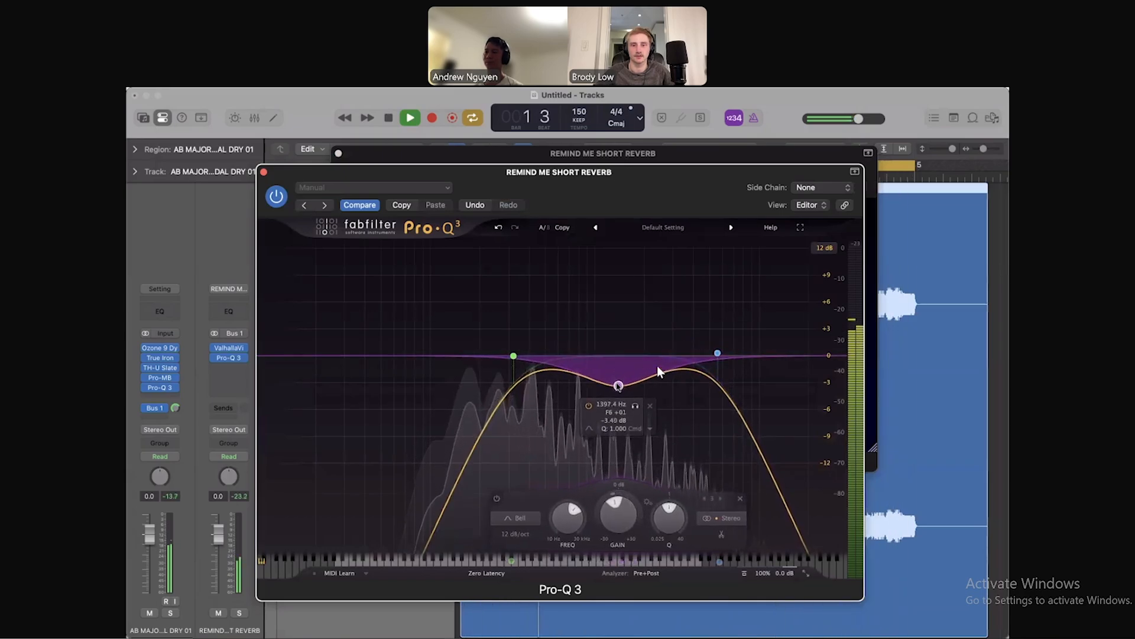
# Raise the reverb equalizer's high cut to about 6237 Hz during playback and close the equalizer
pyautogui.click(717, 353)
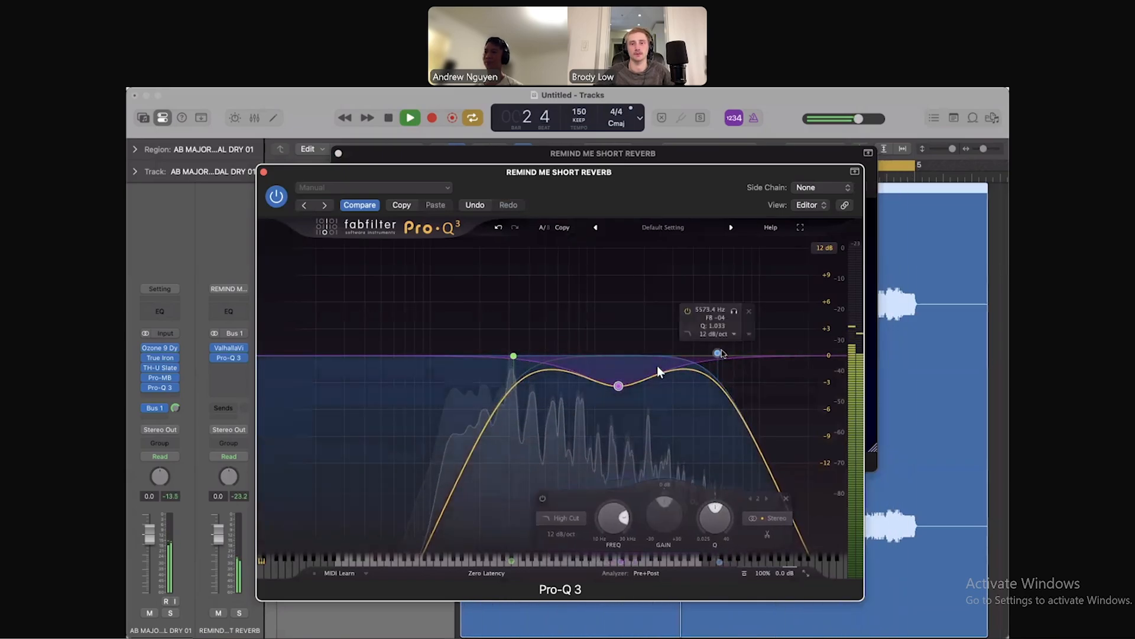
pyautogui.moveTo(718, 353)
pyautogui.mouseDown()
pyautogui.moveTo(811, 349)
pyautogui.moveTo(697, 354)
pyautogui.moveTo(725, 349)
pyautogui.mouseUp()
pyautogui.click(513, 356)
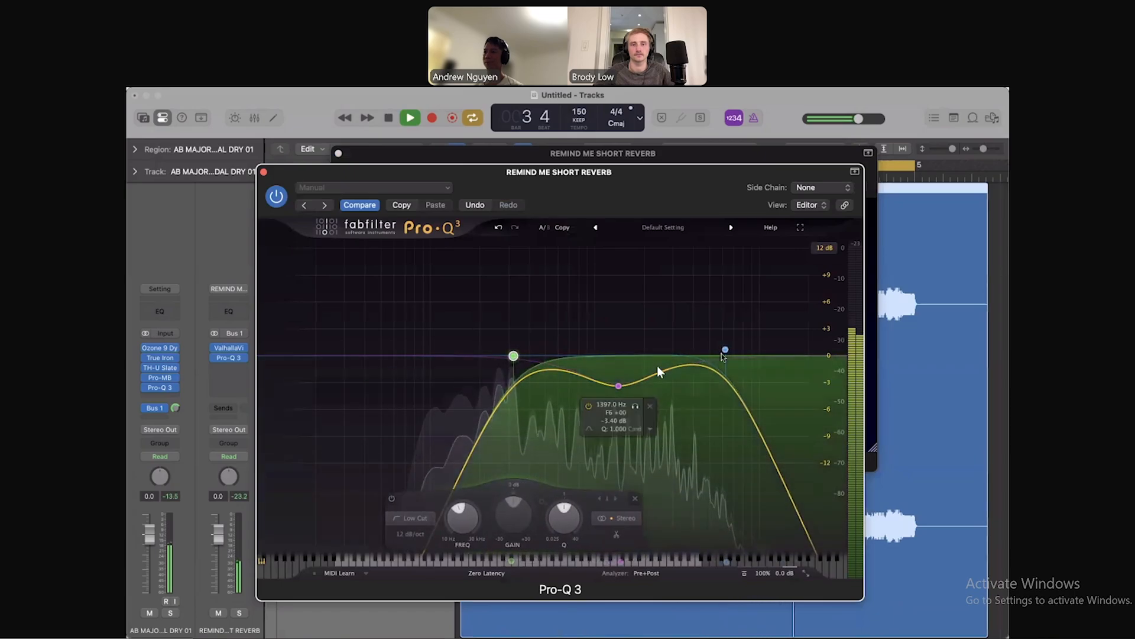
pyautogui.click(725, 349)
pyautogui.click(619, 386)
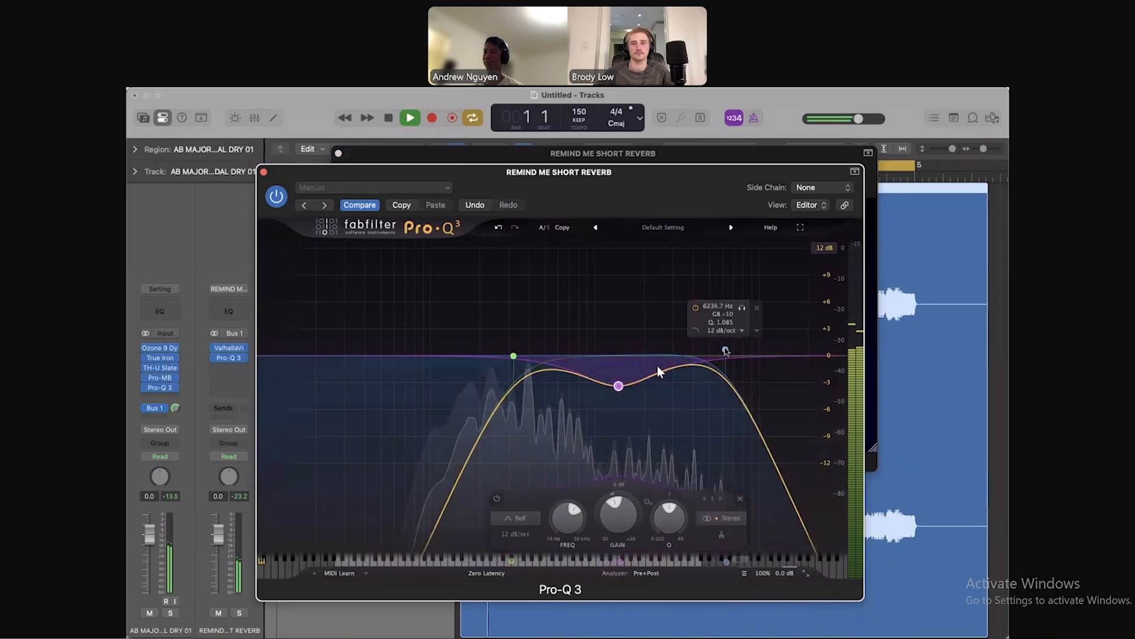
pyautogui.click(264, 172)
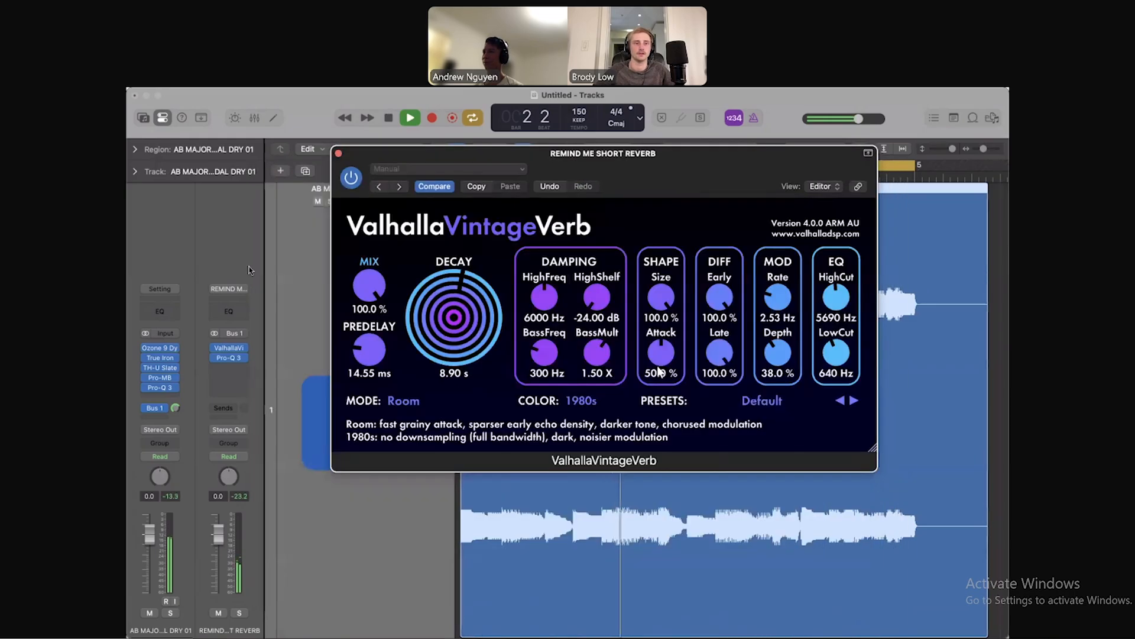
# Audition the Dirty Plate and Ambience reverb modes on the loop, and return to Room
pyautogui.press('space')
pyautogui.click(407, 402)
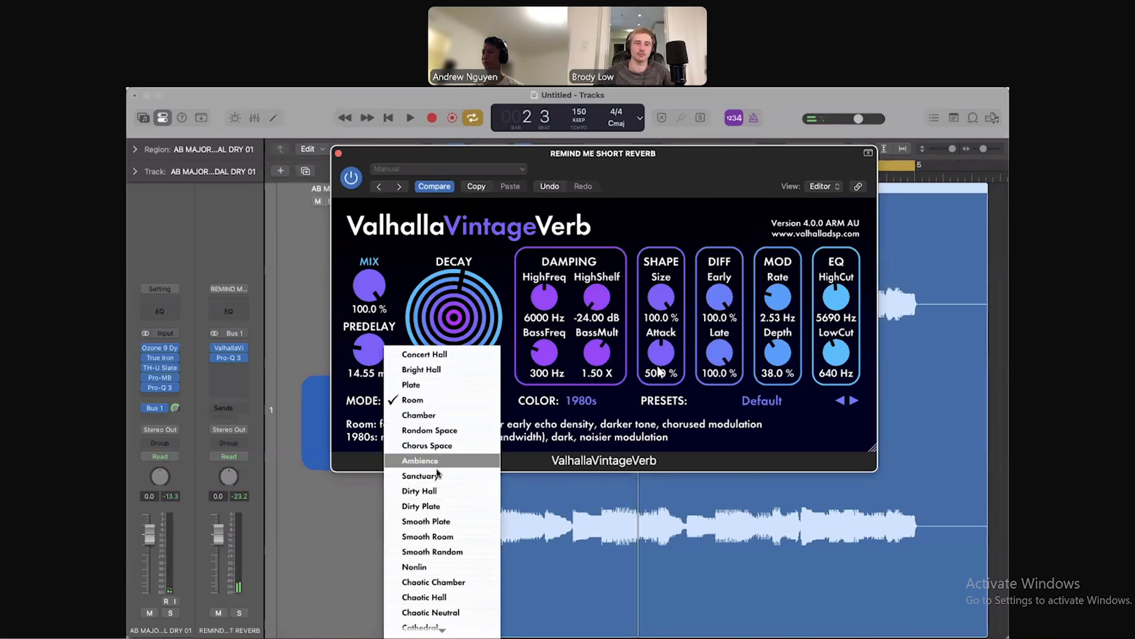
pyautogui.click(431, 506)
pyautogui.press('space')
pyautogui.click(400, 403)
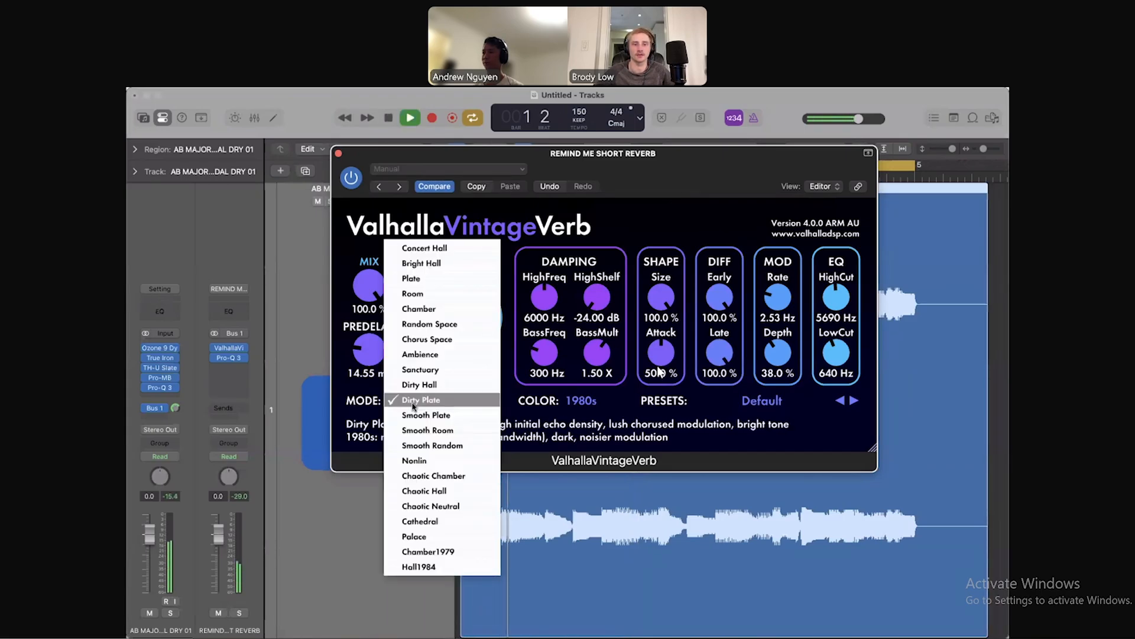
pyautogui.click(425, 355)
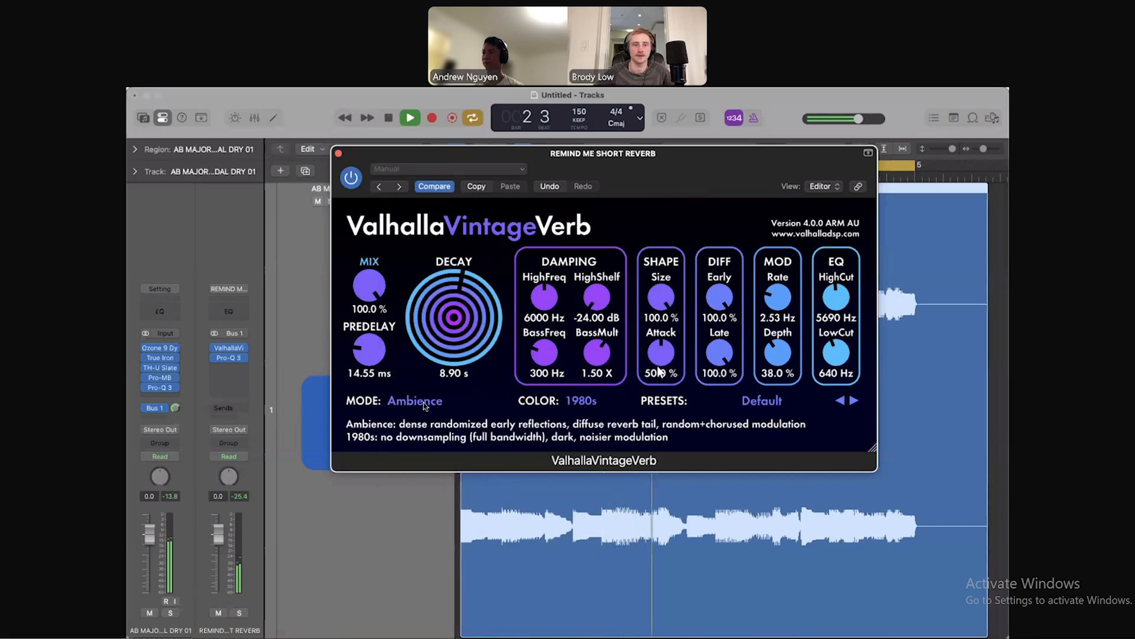
pyautogui.click(424, 403)
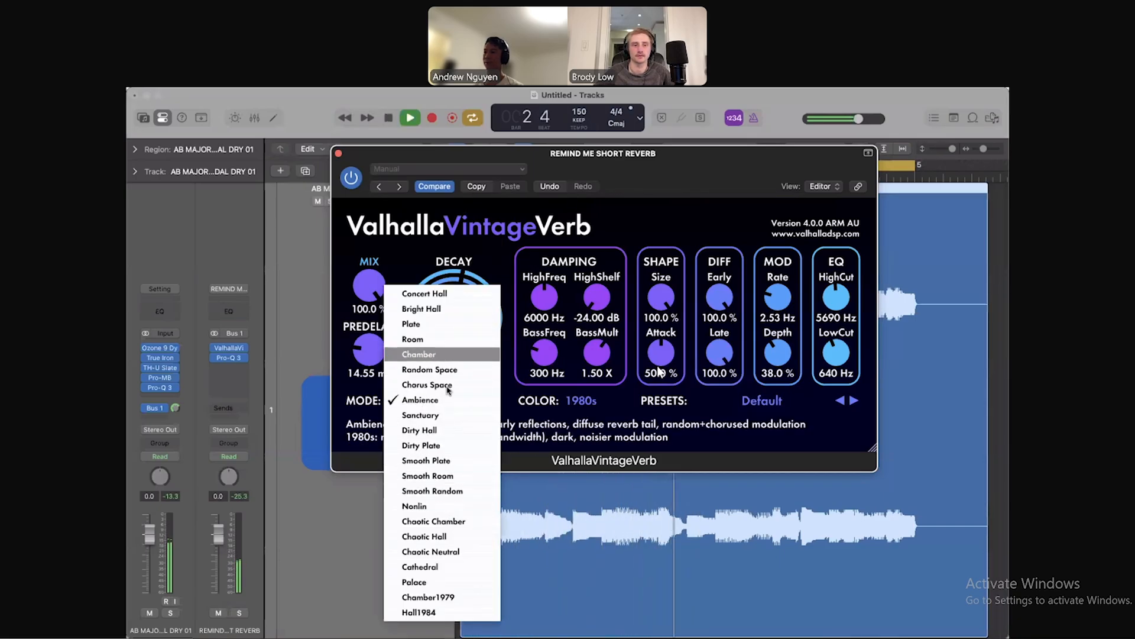
pyautogui.click(425, 339)
# Audition the NOW color with the Plate mode and a decay of about 7.14 s on the reverb
pyautogui.click(569, 402)
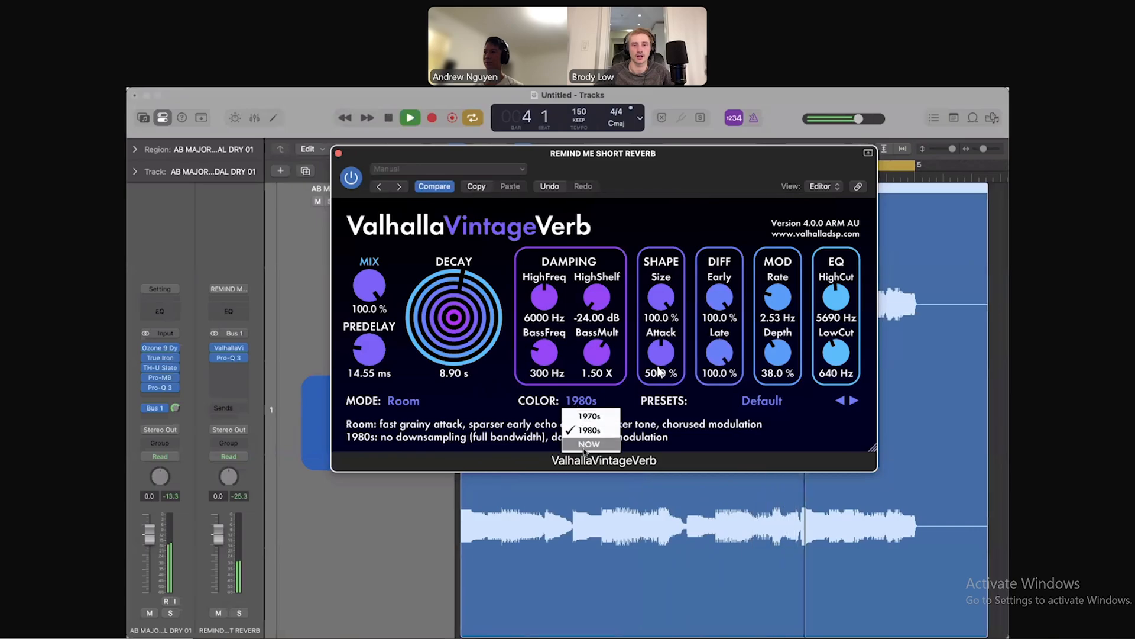
pyautogui.click(585, 500)
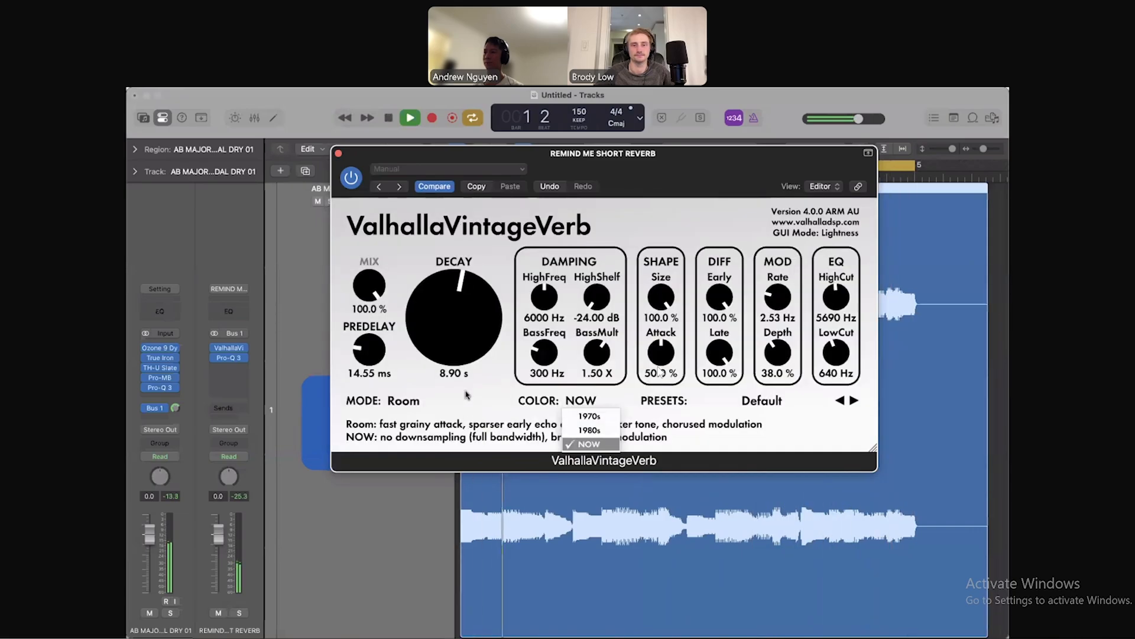
pyautogui.click(412, 400)
pyautogui.click(413, 384)
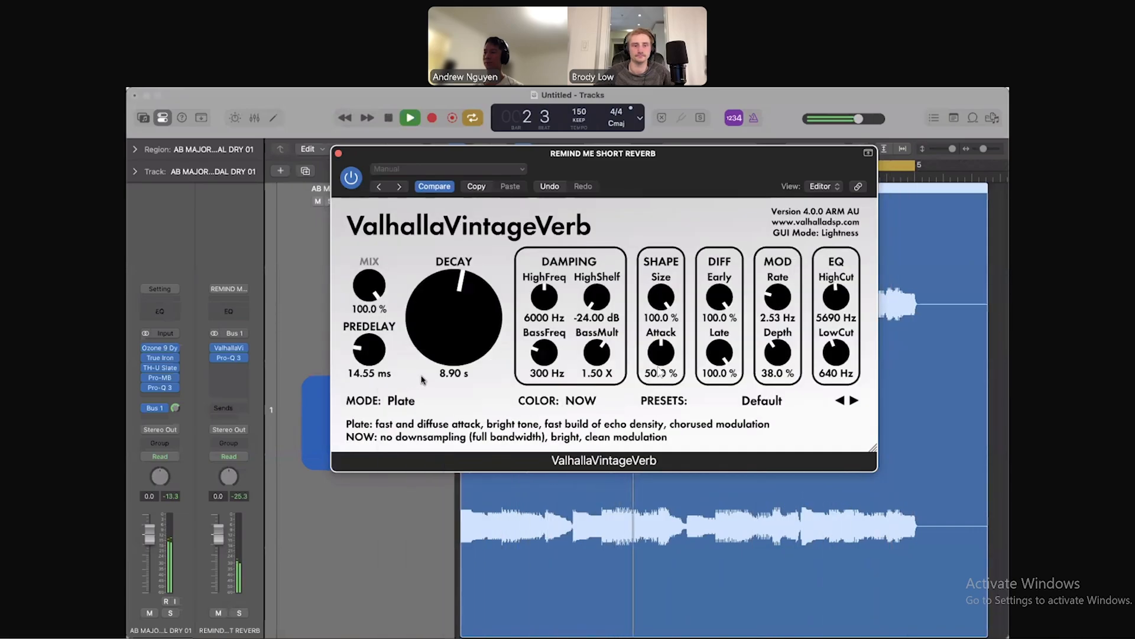
pyautogui.moveTo(441, 329); pyautogui.dragTo(441, 345)
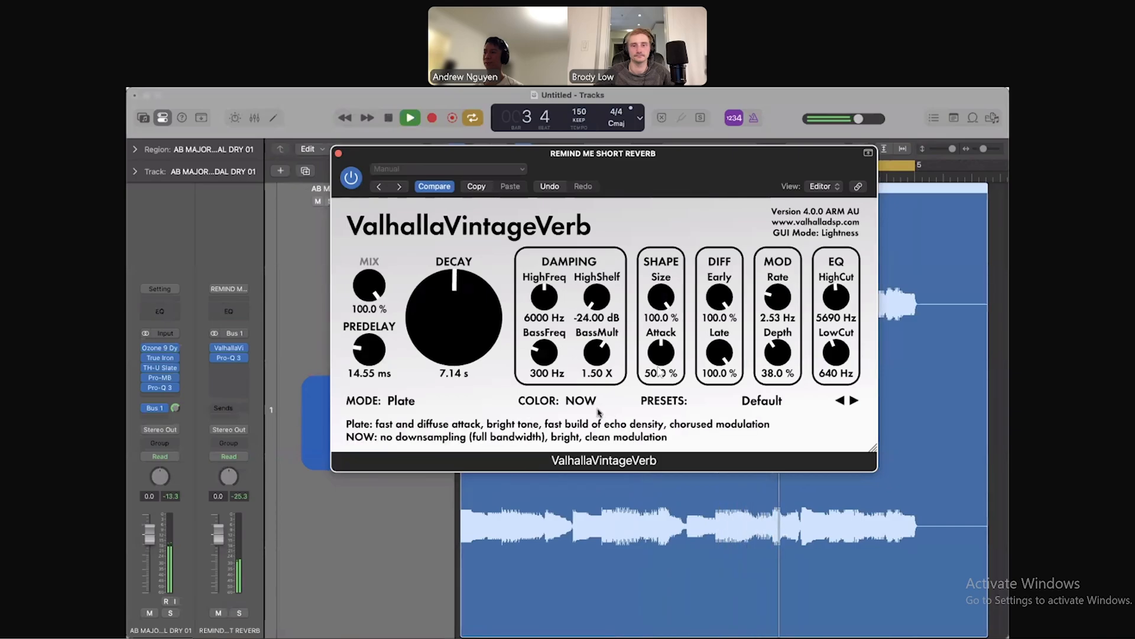
# Set the reverb's color to 1970s, its mode to Room and its decay to about 8.01 s
pyautogui.click(580, 401)
pyautogui.click(587, 417)
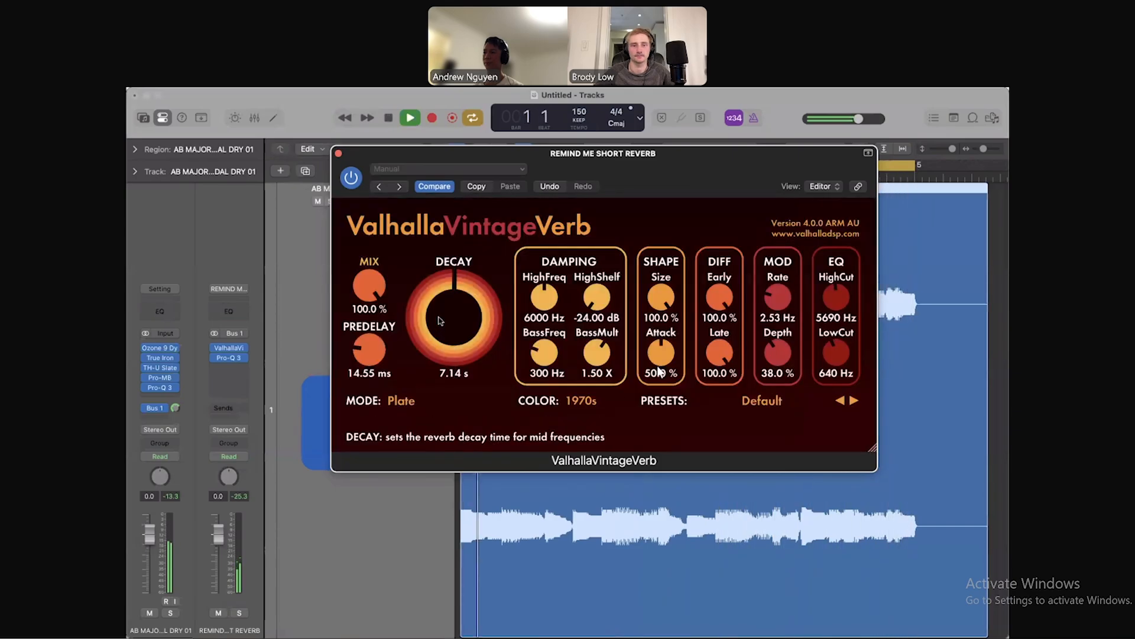
pyautogui.click(412, 402)
pyautogui.click(417, 415)
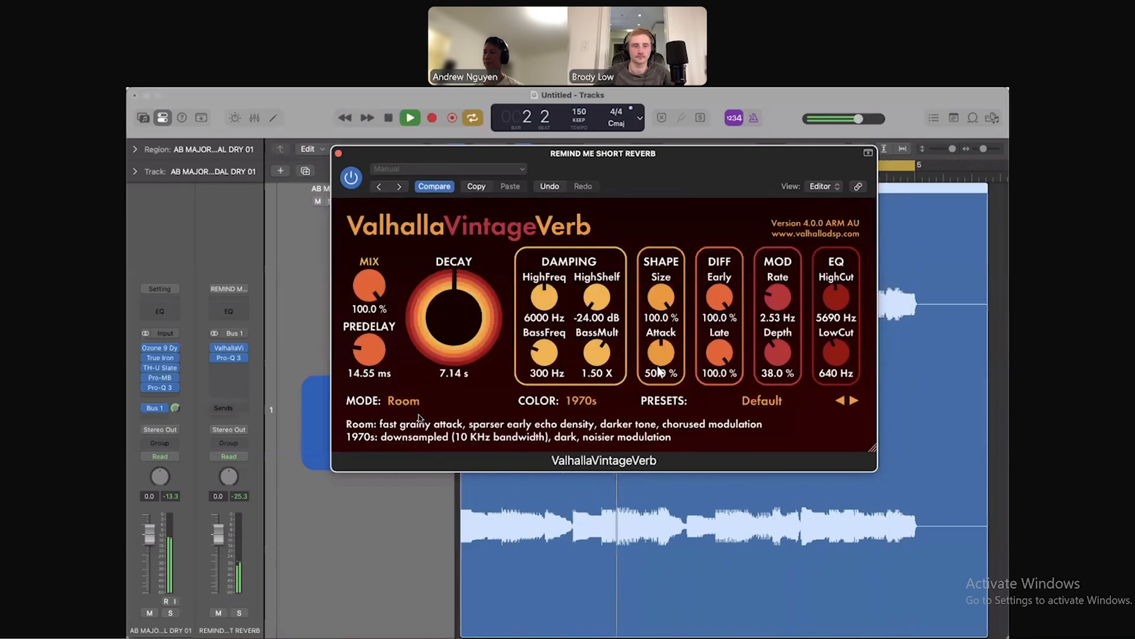
pyautogui.moveTo(440, 336); pyautogui.dragTo(441, 334)
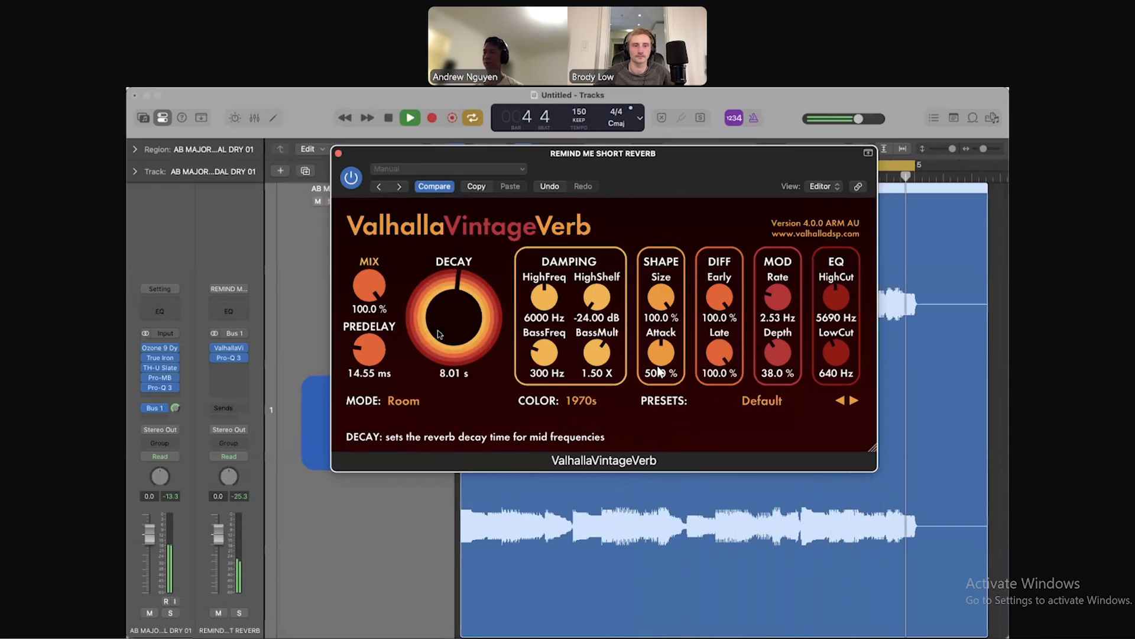
# Lower the reverb's predelay to about 9.09 ms, stop playback and close the reverb
pyautogui.moveTo(360, 363); pyautogui.dragTo(362, 364)
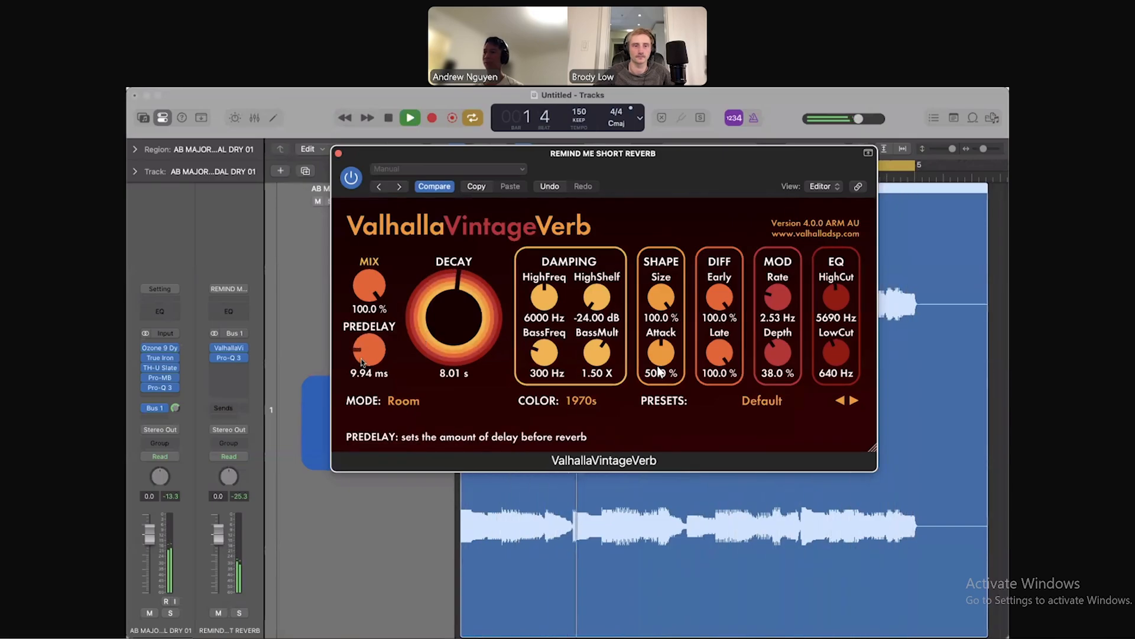
pyautogui.moveTo(661, 175); pyautogui.dragTo(618, 177)
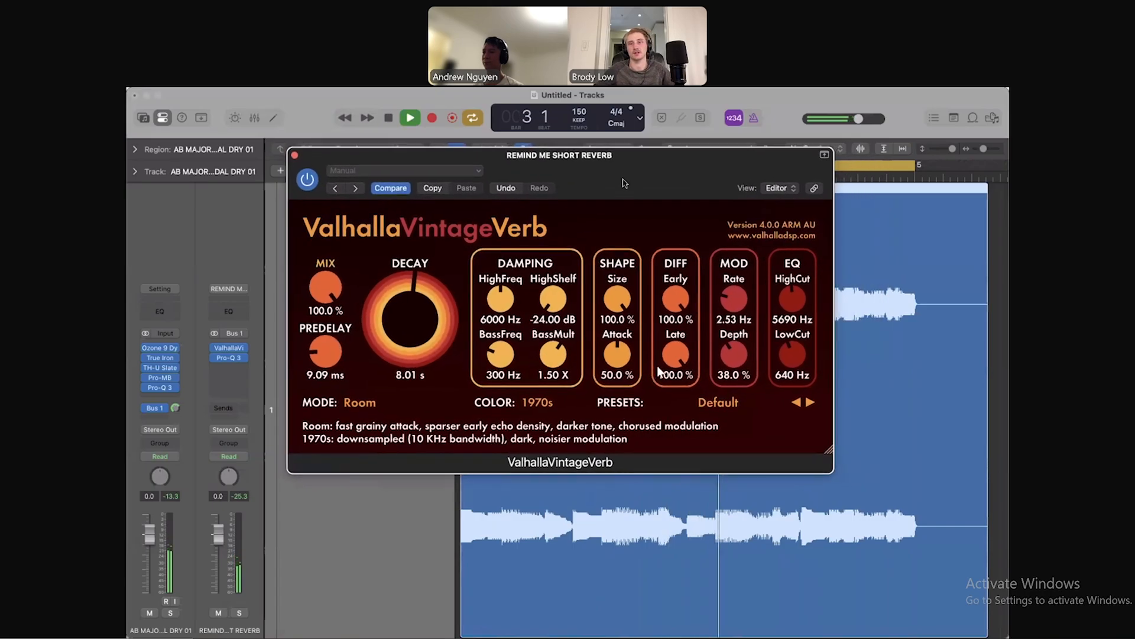
pyautogui.press('space')
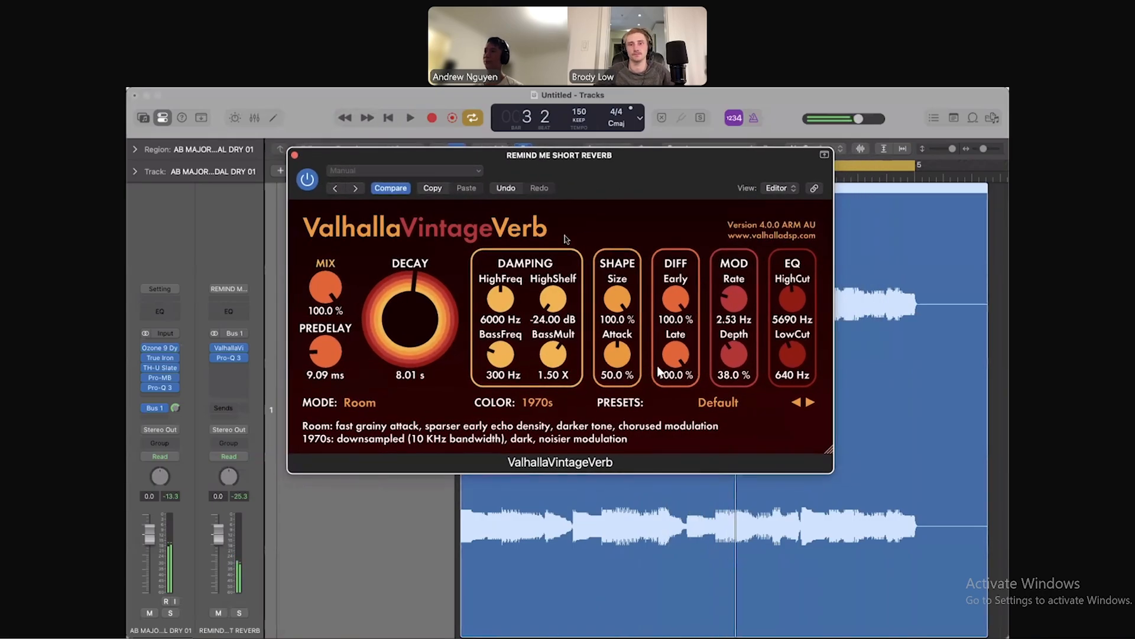
pyautogui.click(295, 156)
pyautogui.press('space')
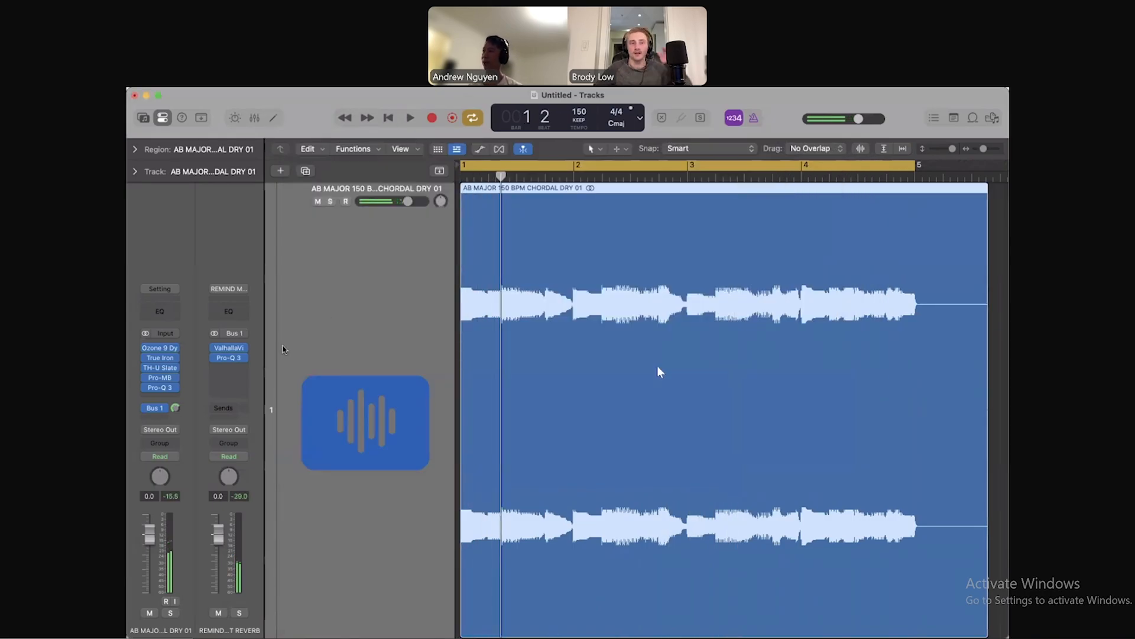
# Add a second send on the chordal track, routed to Bus 2
pyautogui.click(154, 408)
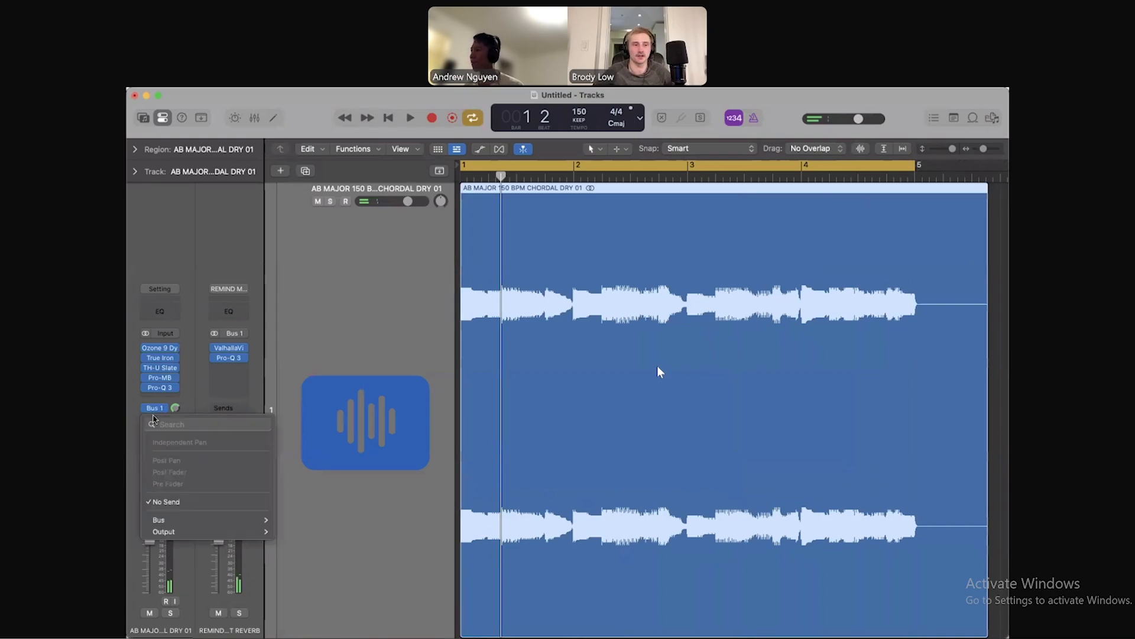
pyautogui.moveTo(178, 519)
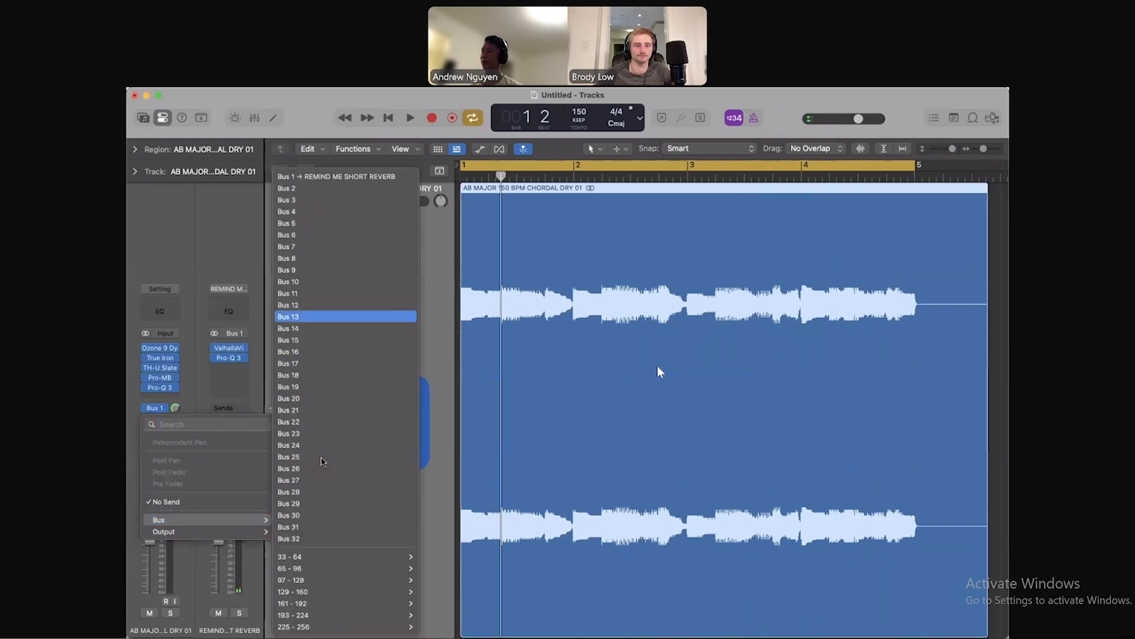
pyautogui.click(288, 188)
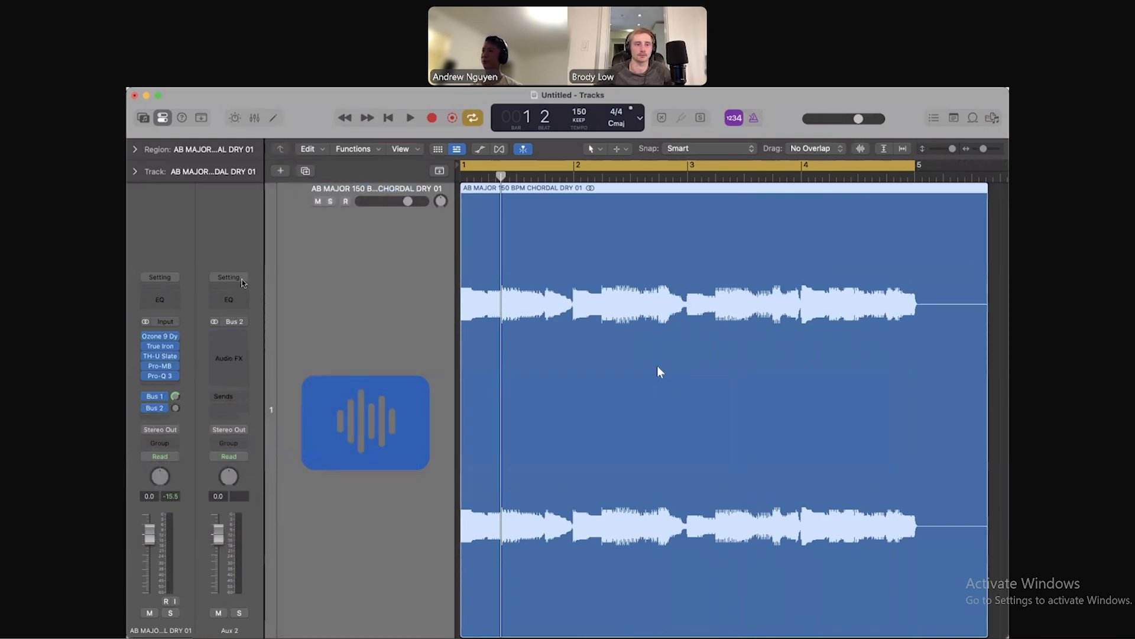
# Load the REMIND ME STEREO DELAY user channel strip setting on the Bus 2 aux and remove its third plug-in, Pro-MB
pyautogui.click(242, 280)
pyautogui.moveTo(260, 495)
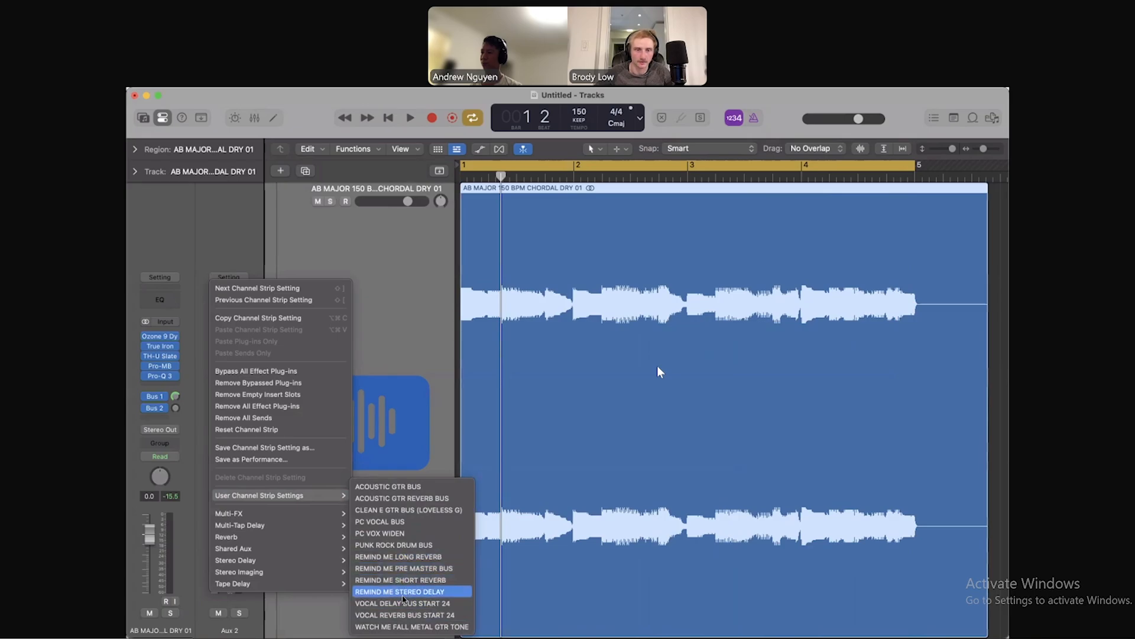
pyautogui.click(432, 591)
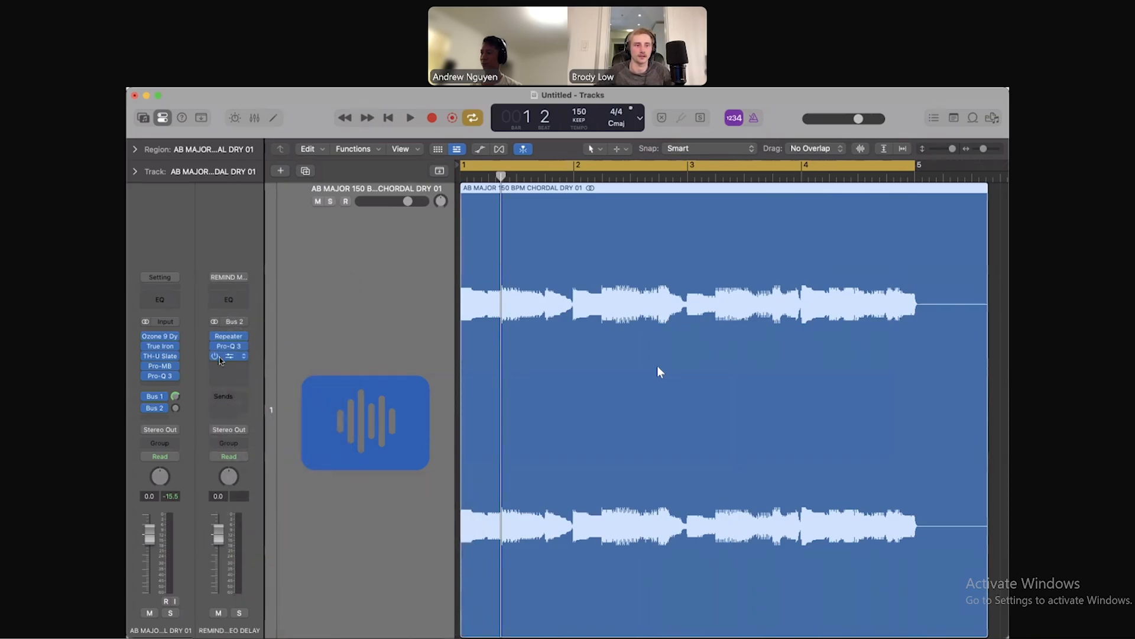
pyautogui.click(241, 356)
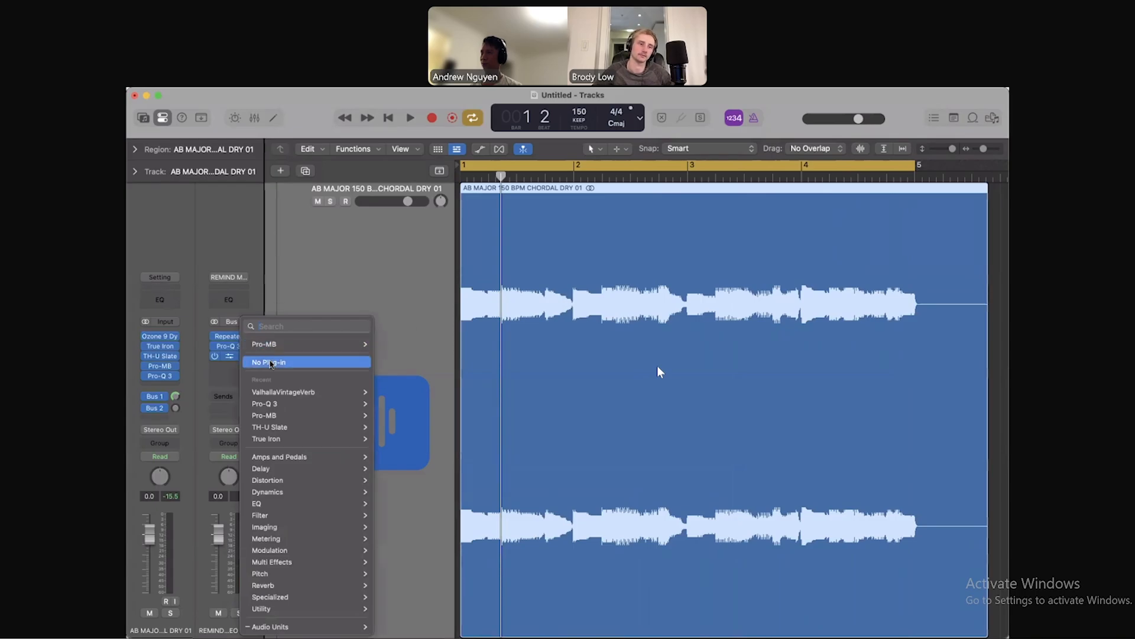
pyautogui.click(272, 362)
# Review the low and high cuts in the delay aux's Pro-Q 3 and the delay settings in Repeater
pyautogui.click(232, 346)
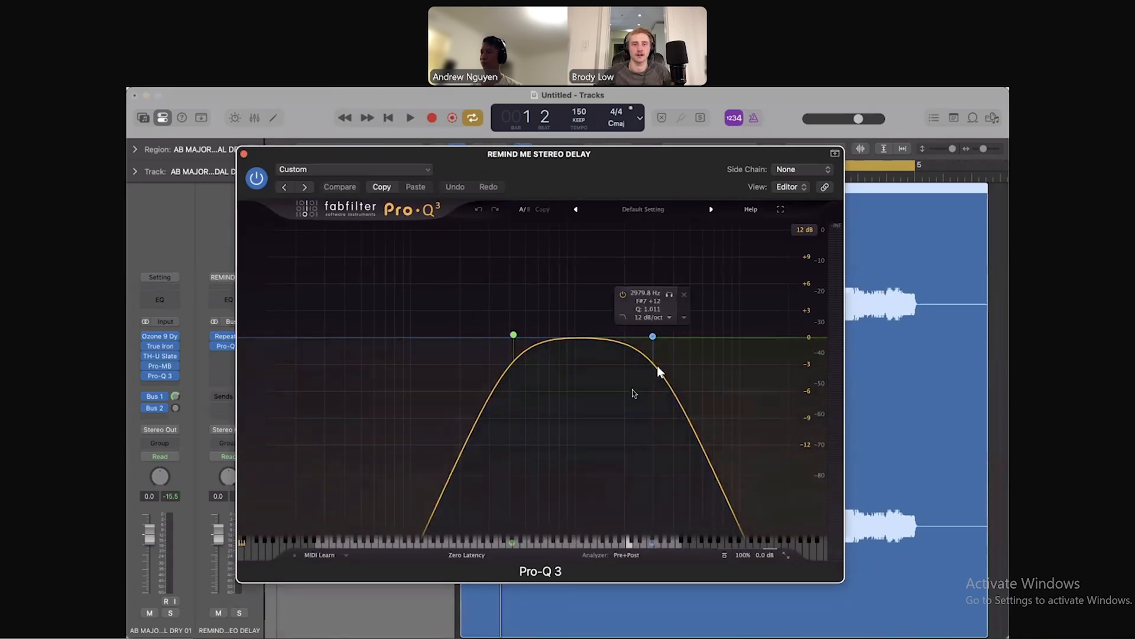
pyautogui.click(243, 153)
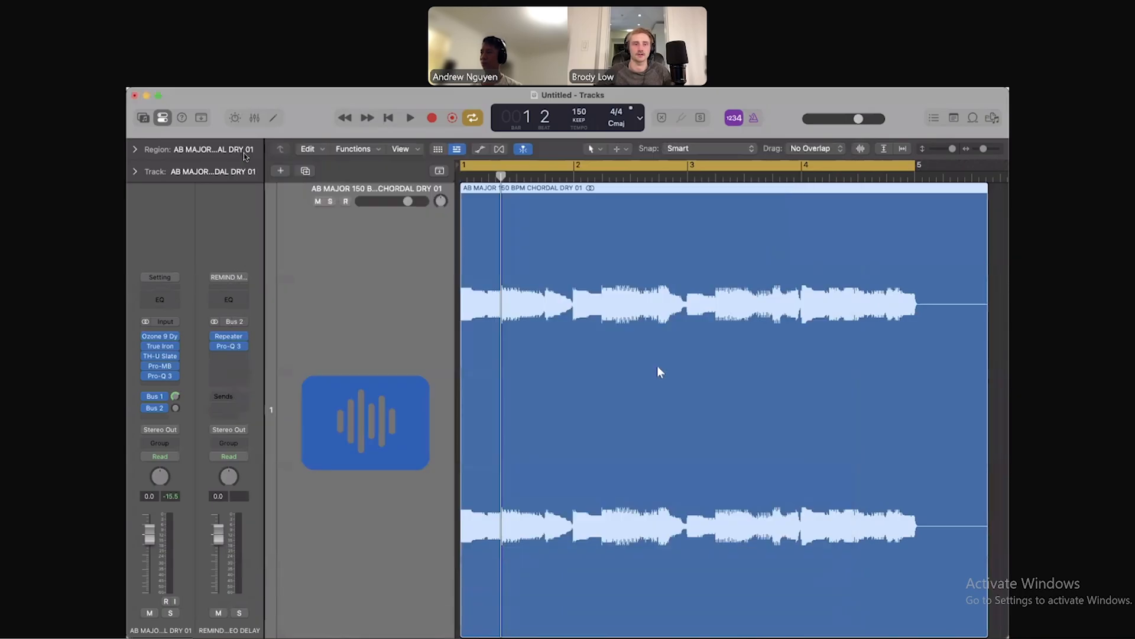
pyautogui.click(230, 337)
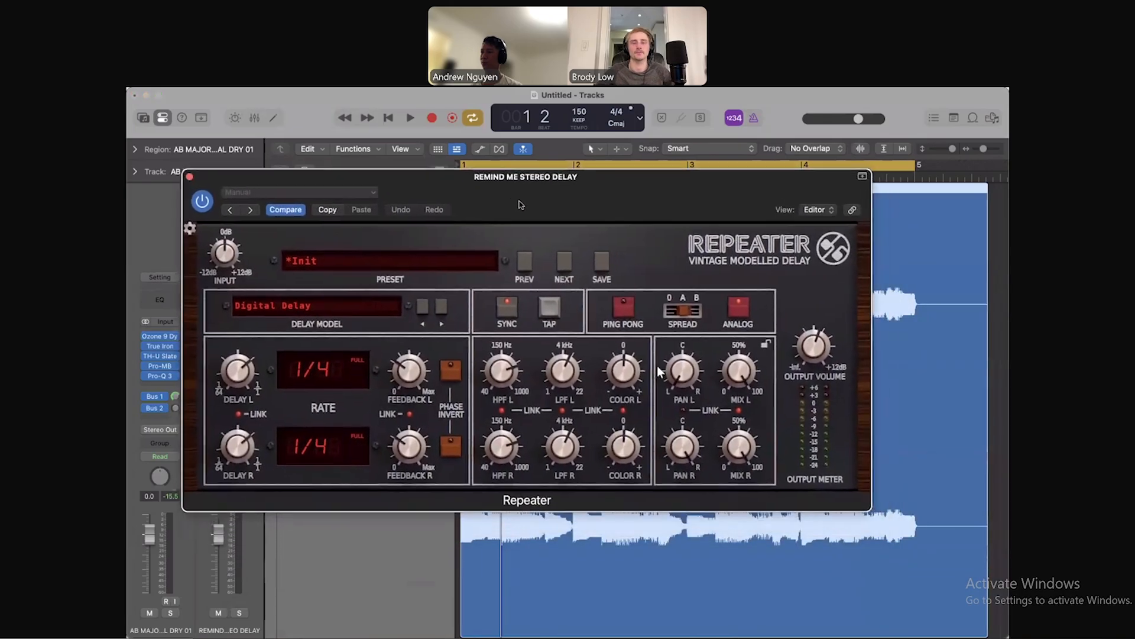
pyautogui.moveTo(520, 204)
pyautogui.mouseDown()
pyautogui.moveTo(507, 177)
pyautogui.moveTo(516, 220)
pyautogui.moveTo(532, 199)
pyautogui.mouseUp()
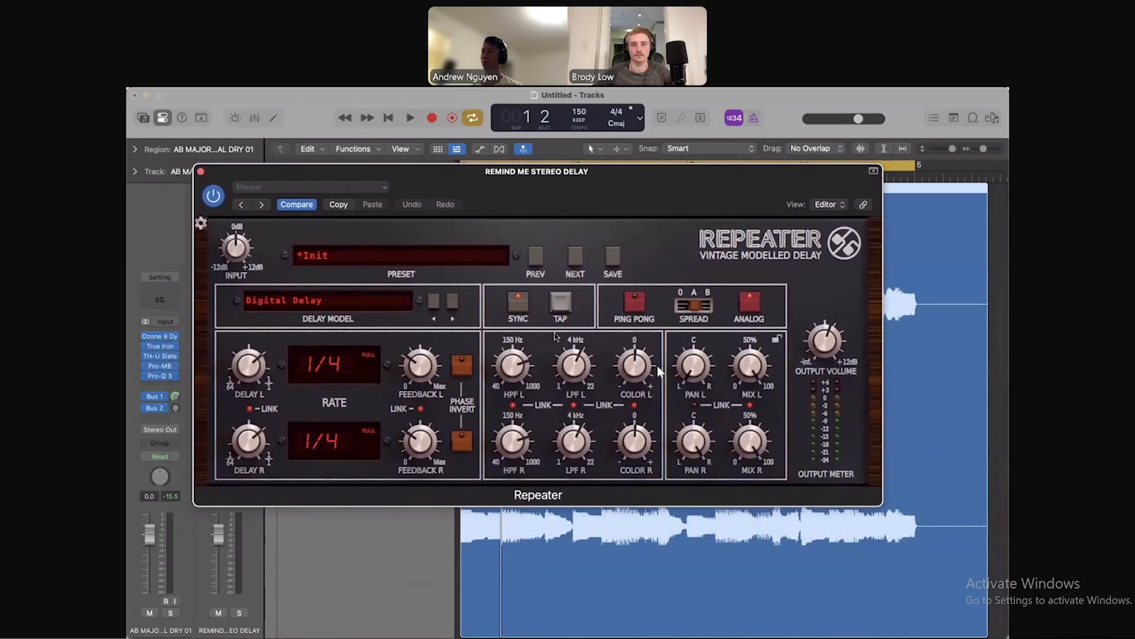
pyautogui.moveTo(597, 211); pyautogui.dragTo(556, 182)
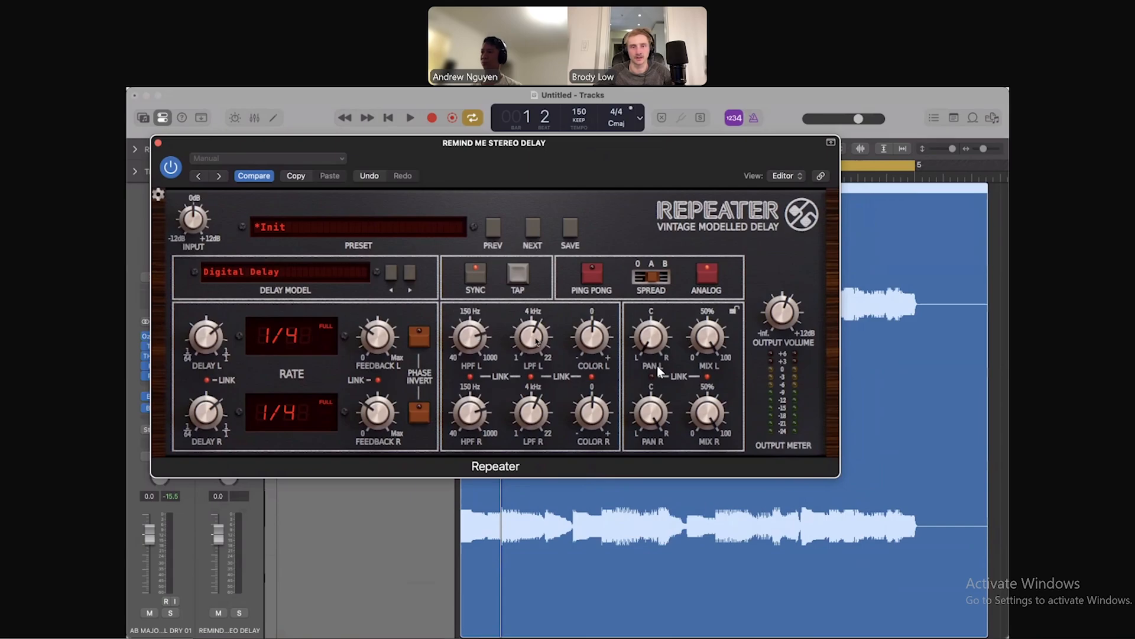
pyautogui.moveTo(536, 340)
pyautogui.click(655, 280)
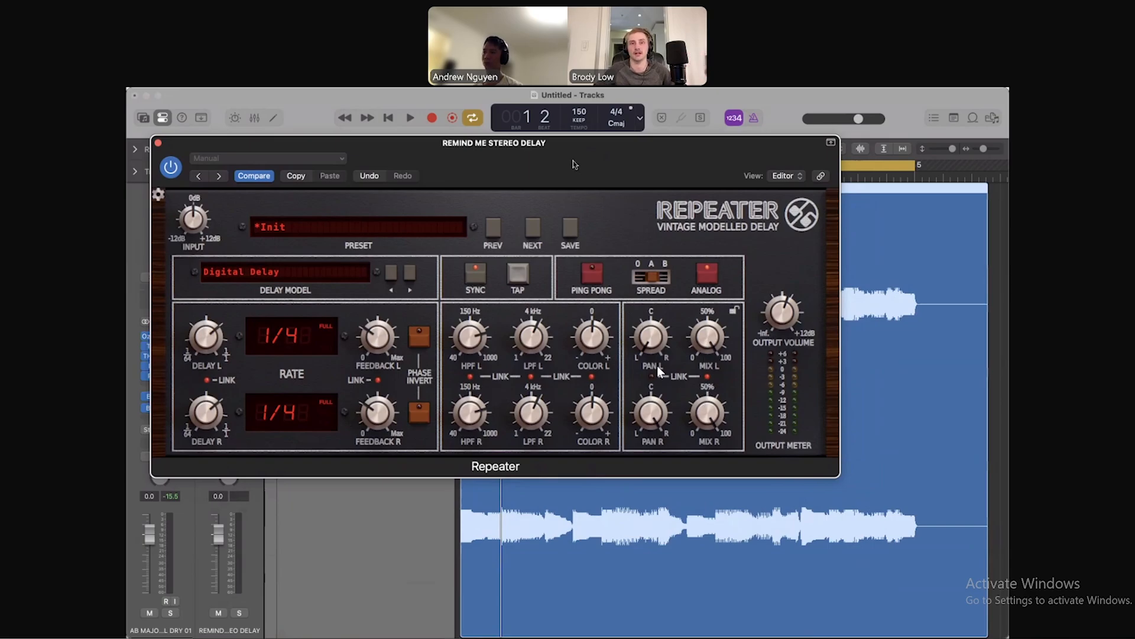
pyautogui.moveTo(575, 164); pyautogui.dragTo(589, 173)
# Close Repeater and raise the chordal track's Bus 2 send to about -4.7 dB while the loop plays
pyautogui.press('space')
pyautogui.click(172, 151)
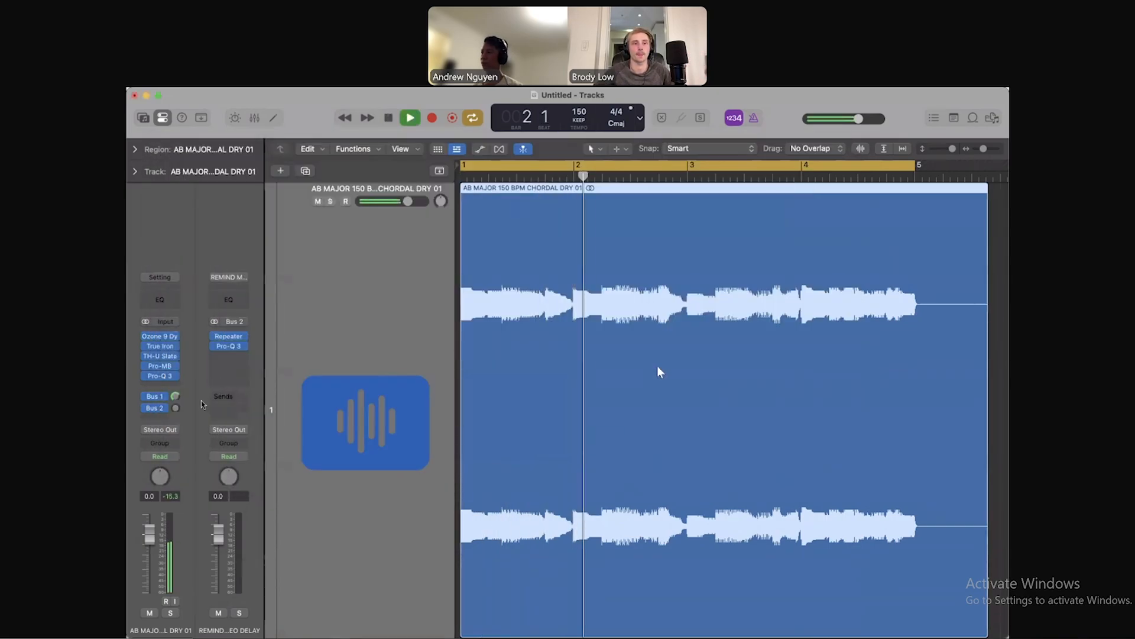
pyautogui.moveTo(176, 408); pyautogui.dragTo(181, 376)
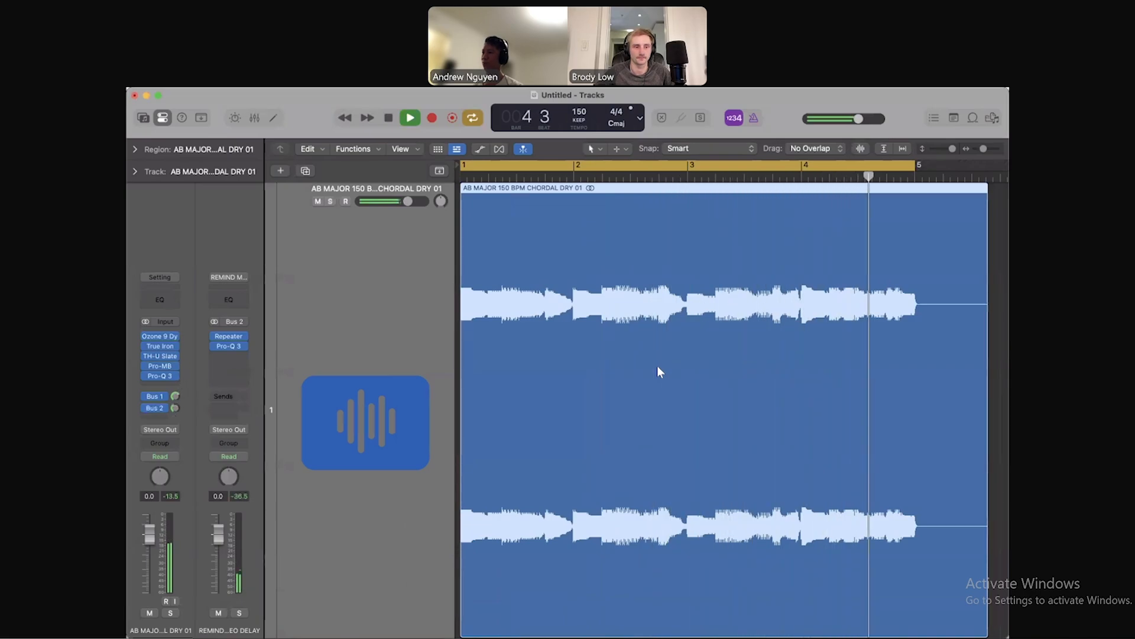
pyautogui.moveTo(175, 407); pyautogui.dragTo(180, 393)
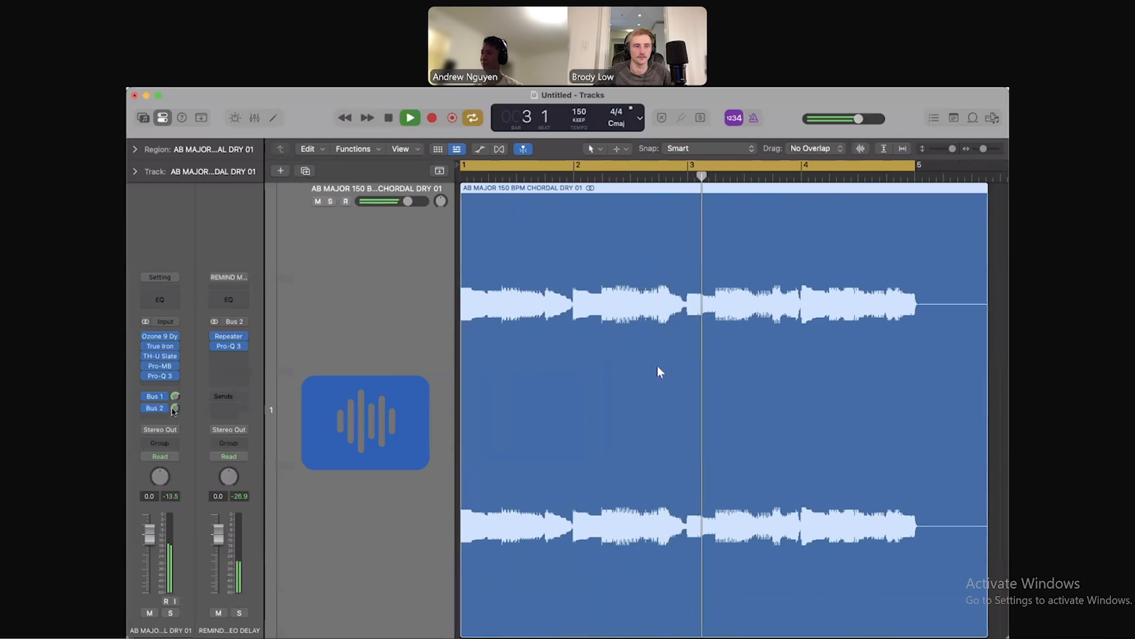
pyautogui.moveTo(173, 408); pyautogui.dragTo(174, 412)
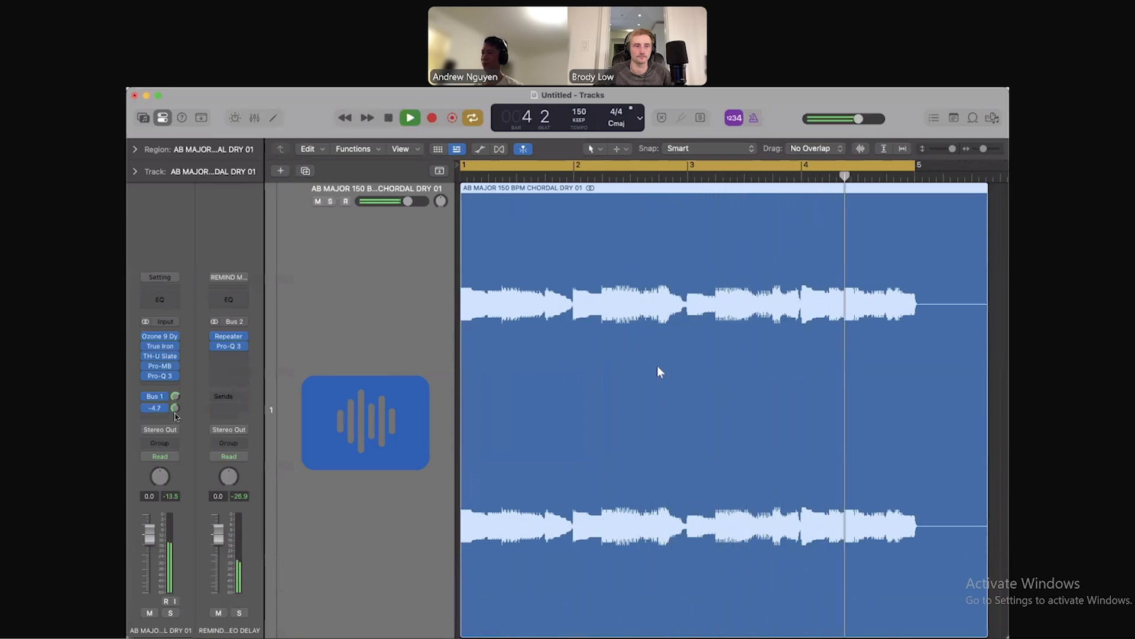
pyautogui.press('space')
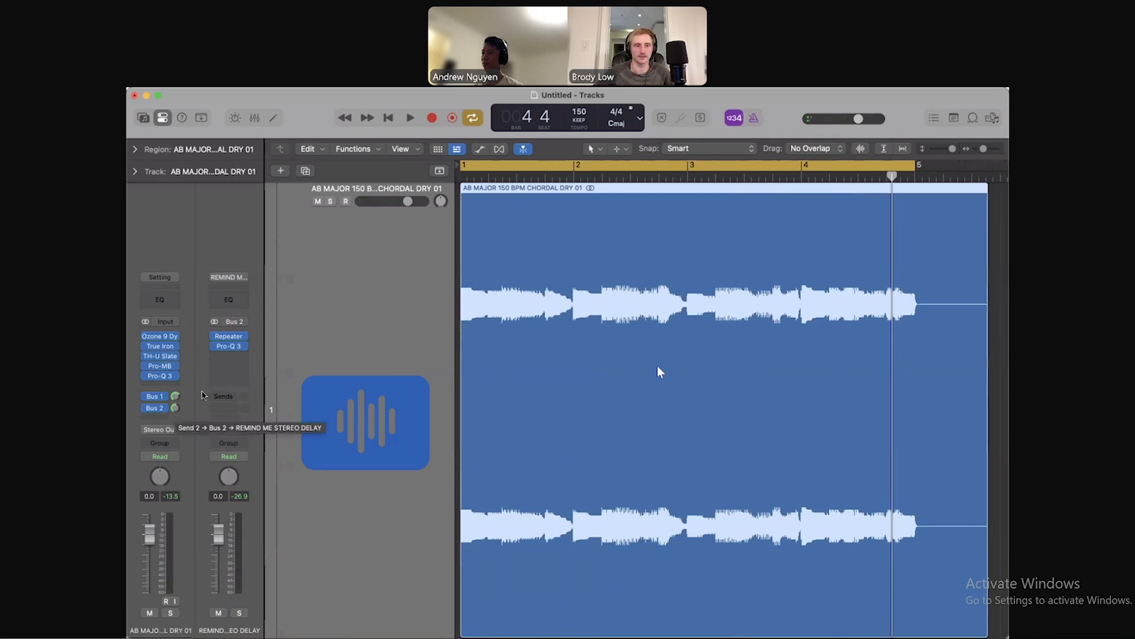
# Audition 1/8 and 1/2 delay rates in Repeater on the loop, and return both sides to 1/4
pyautogui.moveTo(231, 342)
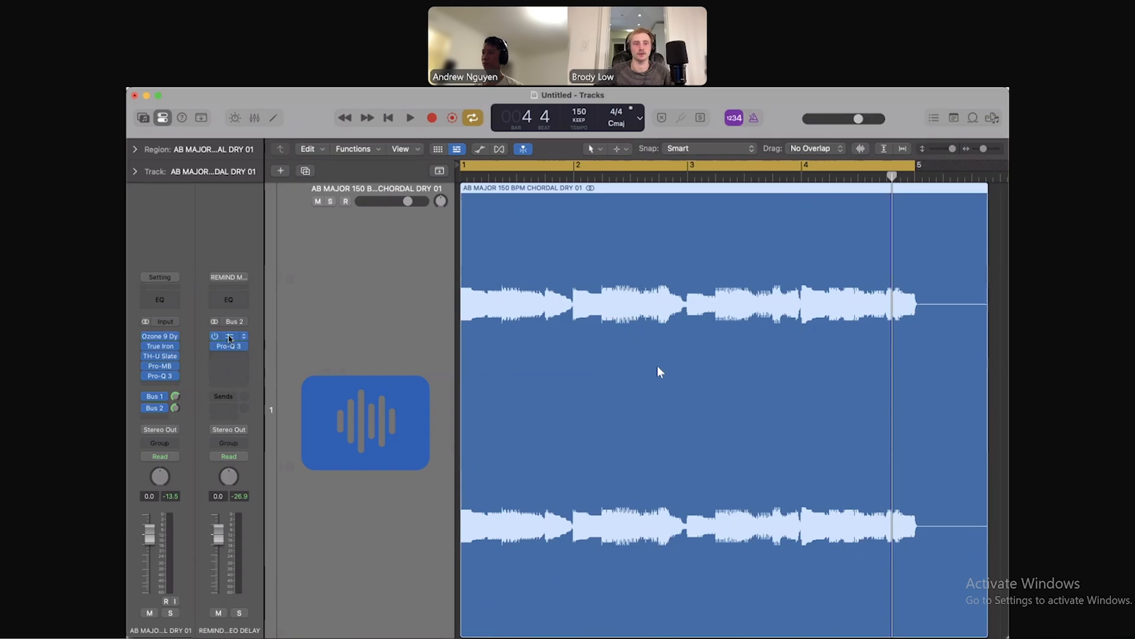
pyautogui.click(230, 339)
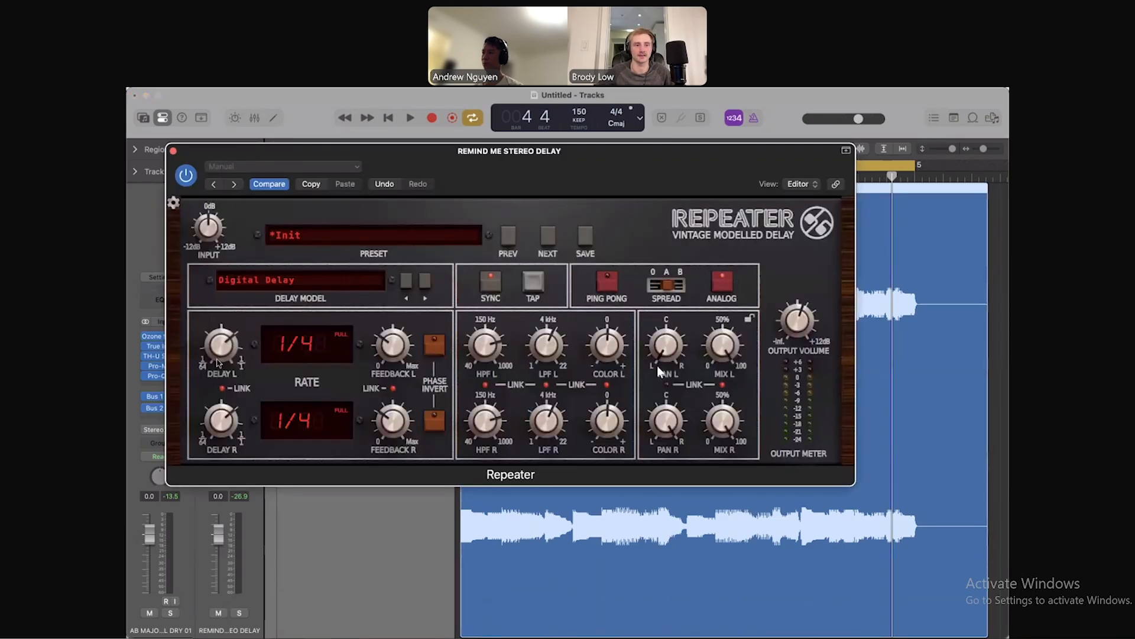
pyautogui.press('space')
pyautogui.press('v')
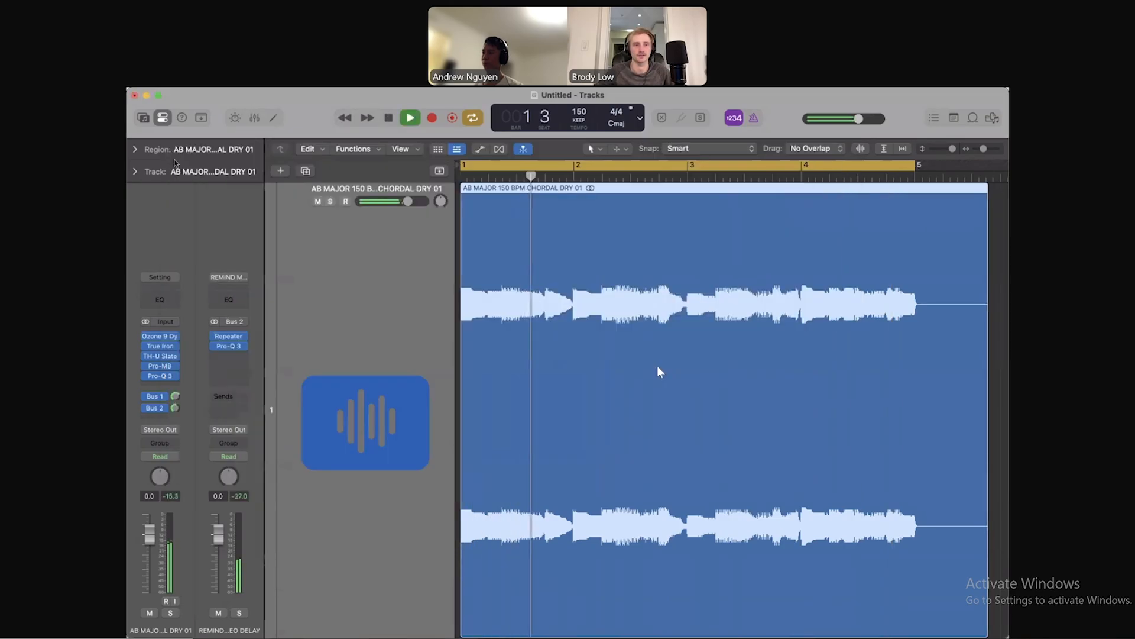
pyautogui.press('v')
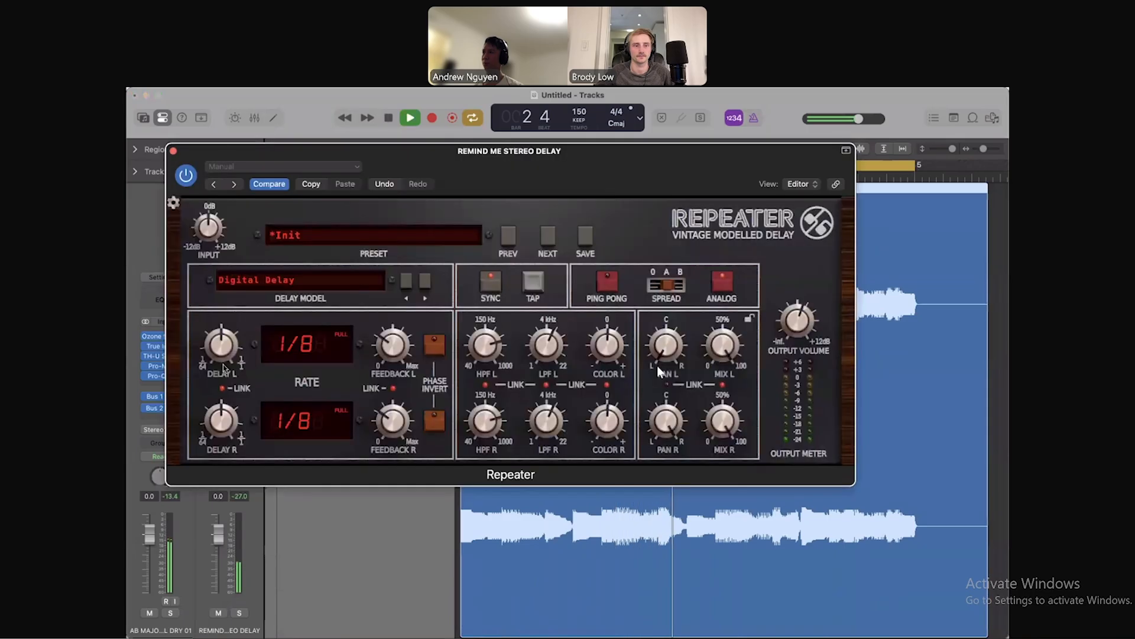
pyautogui.press('space')
pyautogui.moveTo(218, 349)
pyautogui.mouseDown()
pyautogui.moveTo(223, 329)
pyautogui.moveTo(220, 350)
pyautogui.mouseUp()
pyautogui.press('space')
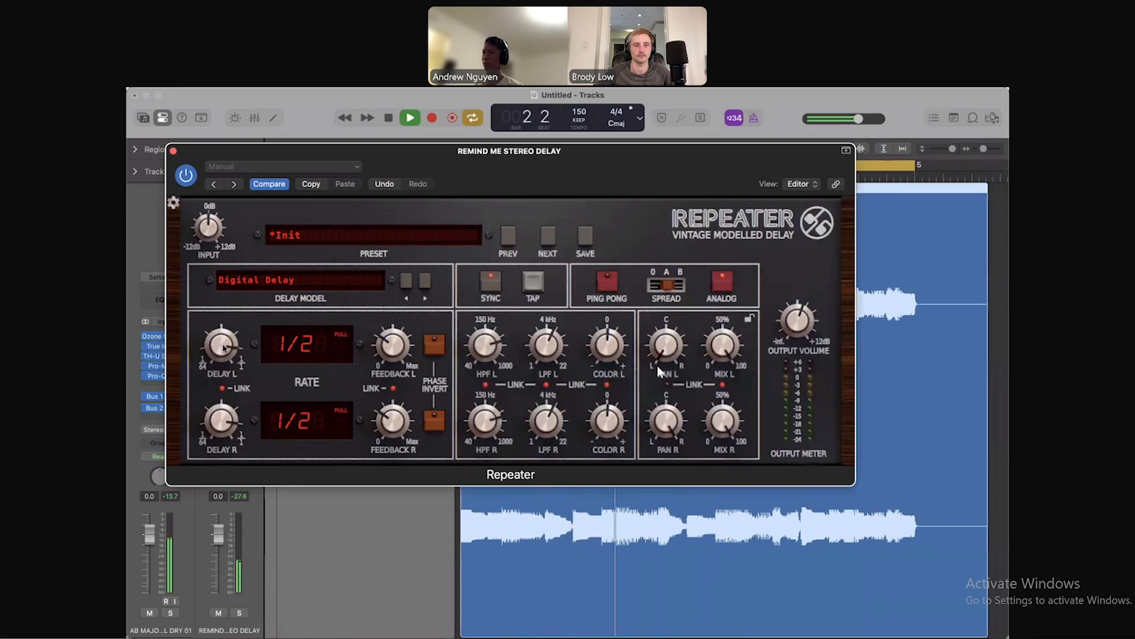
pyautogui.moveTo(220, 349); pyautogui.dragTo(223, 364)
pyautogui.press('space')
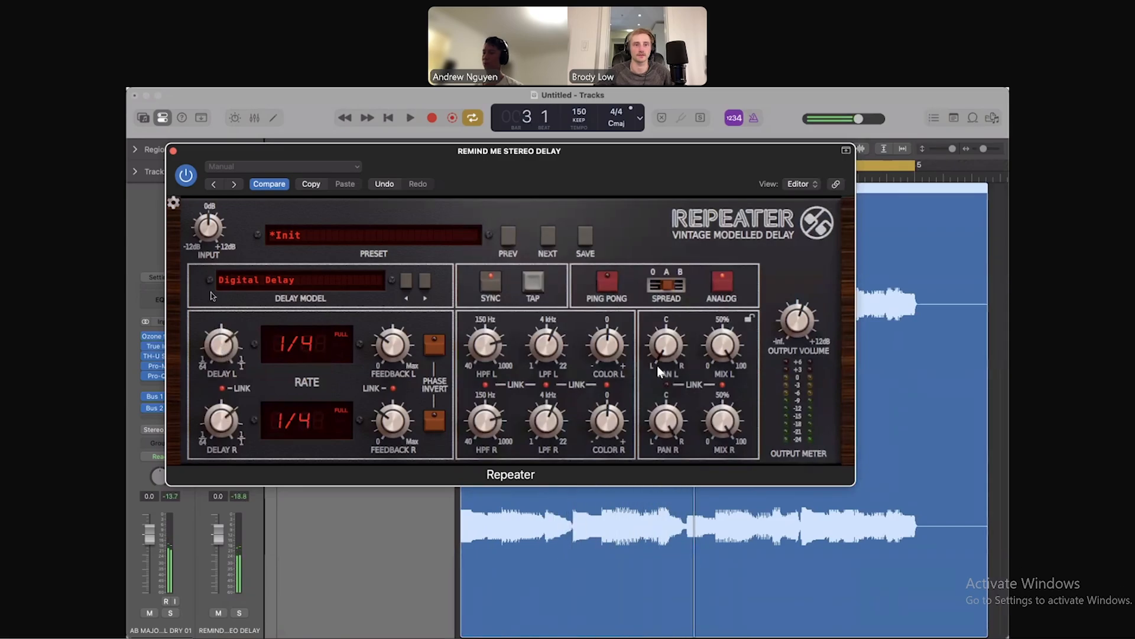
pyautogui.click(171, 150)
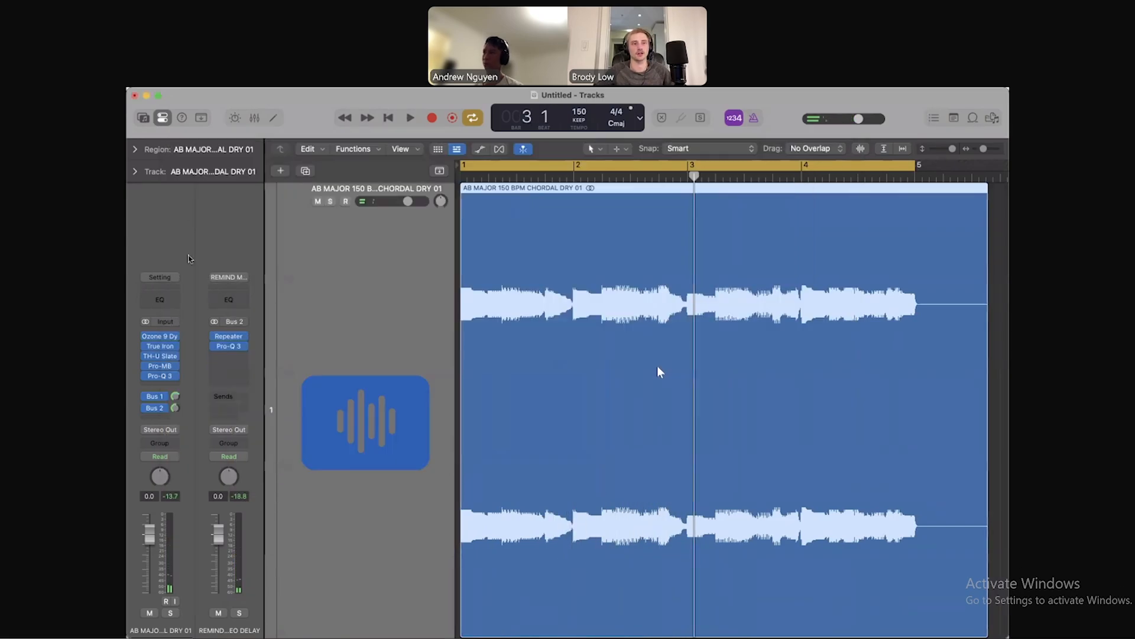
# Copy ValhallaVintageVerb from the Bus 1 reverb aux to the Bus 2 delay aux, placing it between Repeater and Pro-Q 3
pyautogui.press('x')
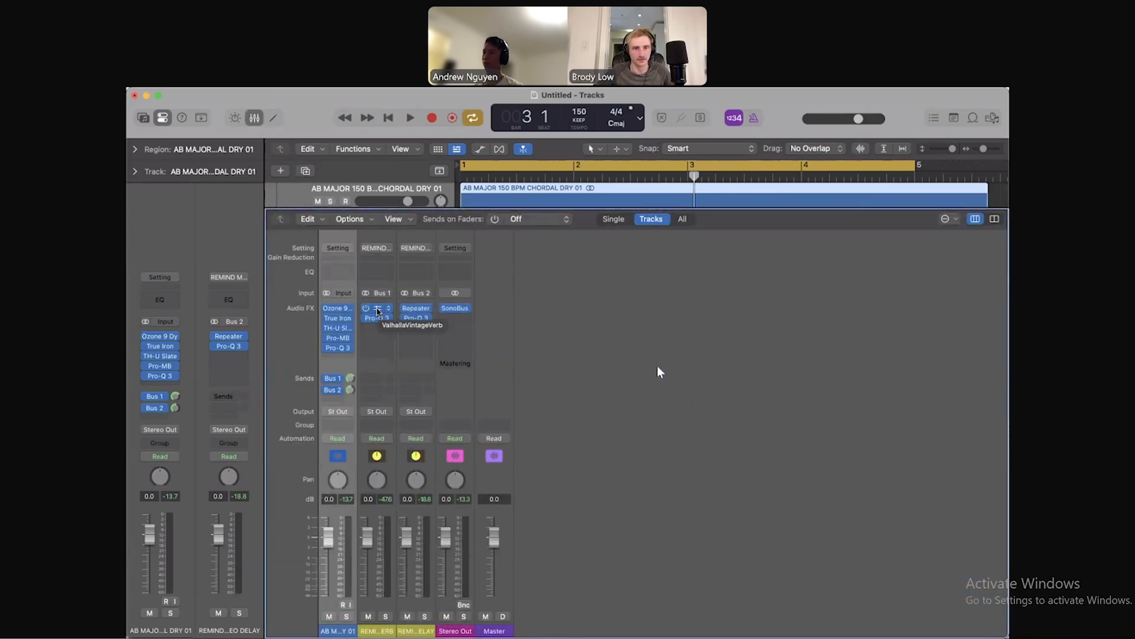
pyautogui.moveTo(377, 312); pyautogui.dragTo(416, 328)
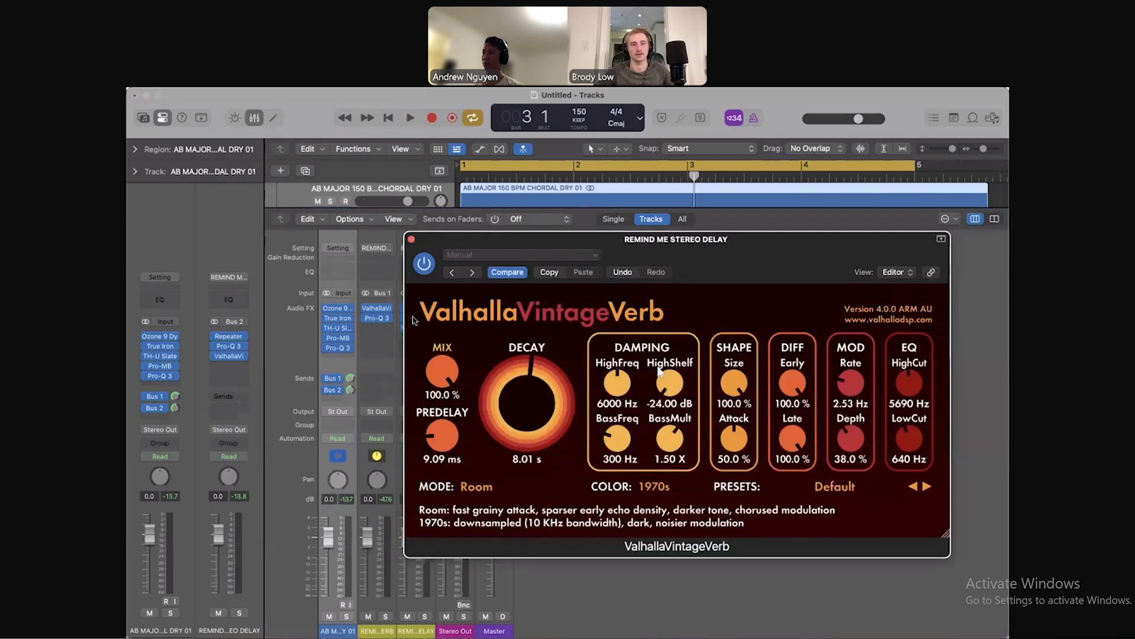
pyautogui.click(412, 240)
pyautogui.press('x')
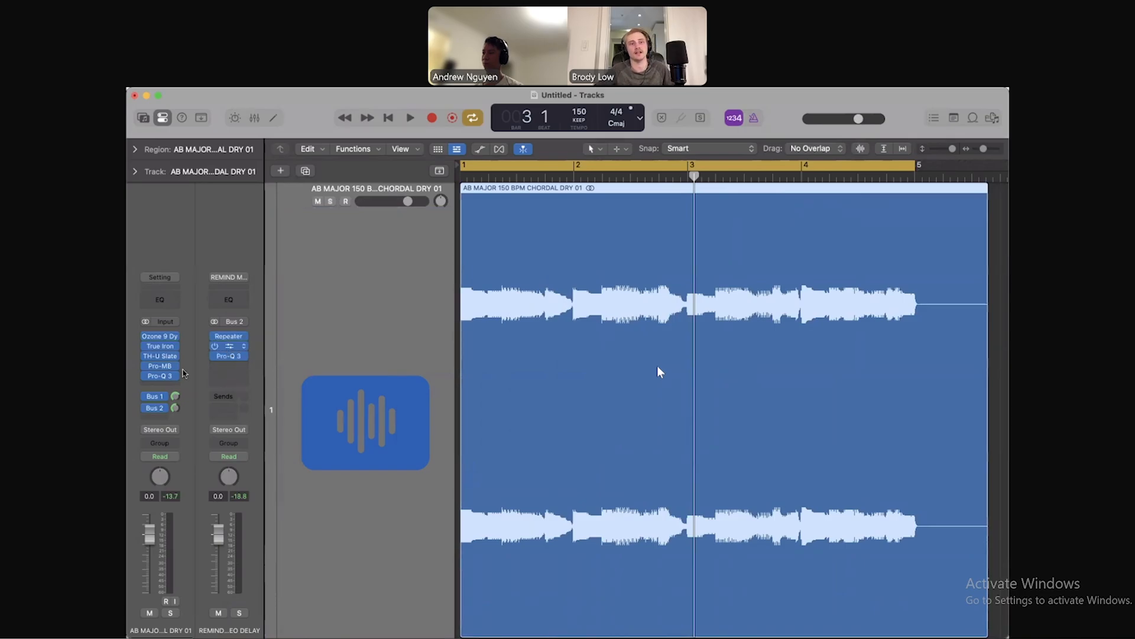
# Set the copied ValhallaVintageVerb on the delay aux to 17.84 ms predelay, about 1.38 s decay and 0 % mix
pyautogui.click(229, 346)
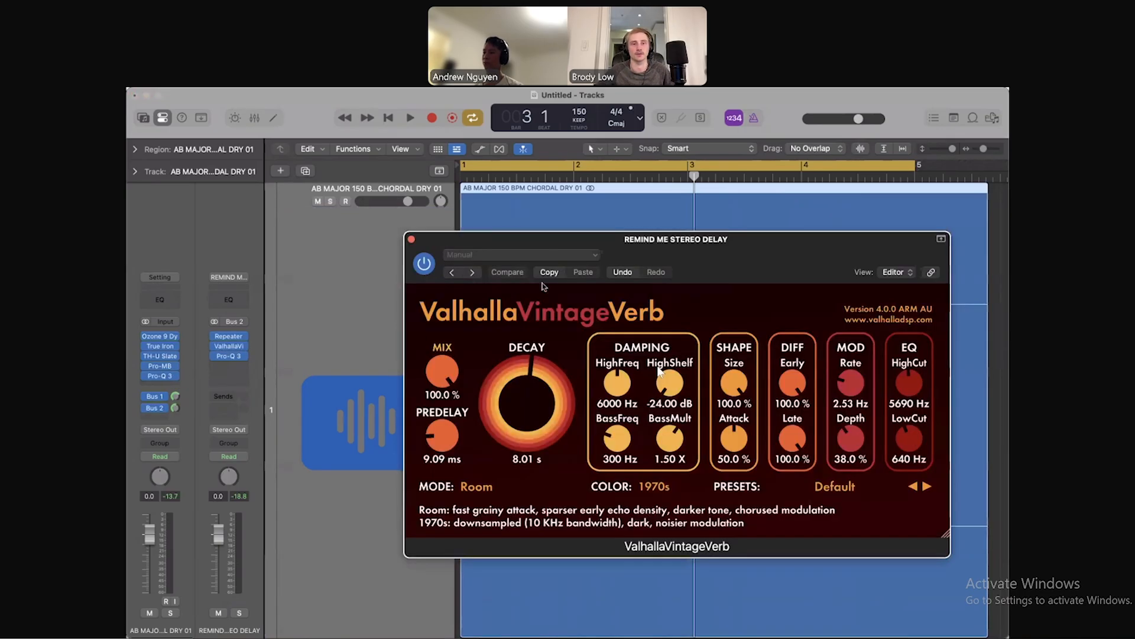
pyautogui.moveTo(714, 256); pyautogui.dragTo(569, 200)
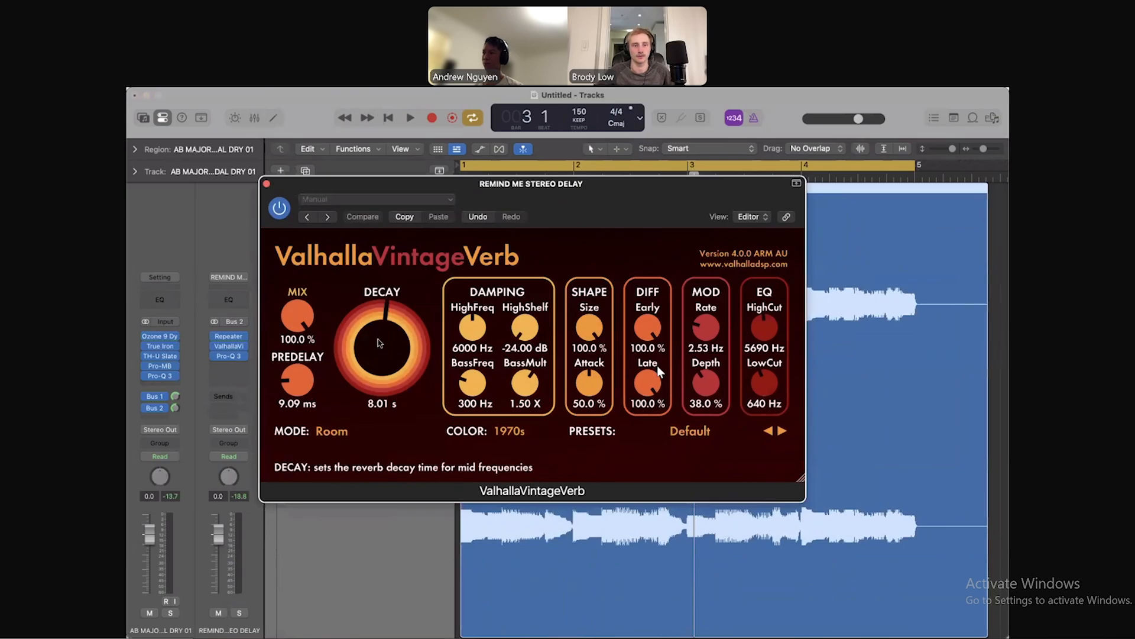
pyautogui.moveTo(378, 338); pyautogui.dragTo(370, 373)
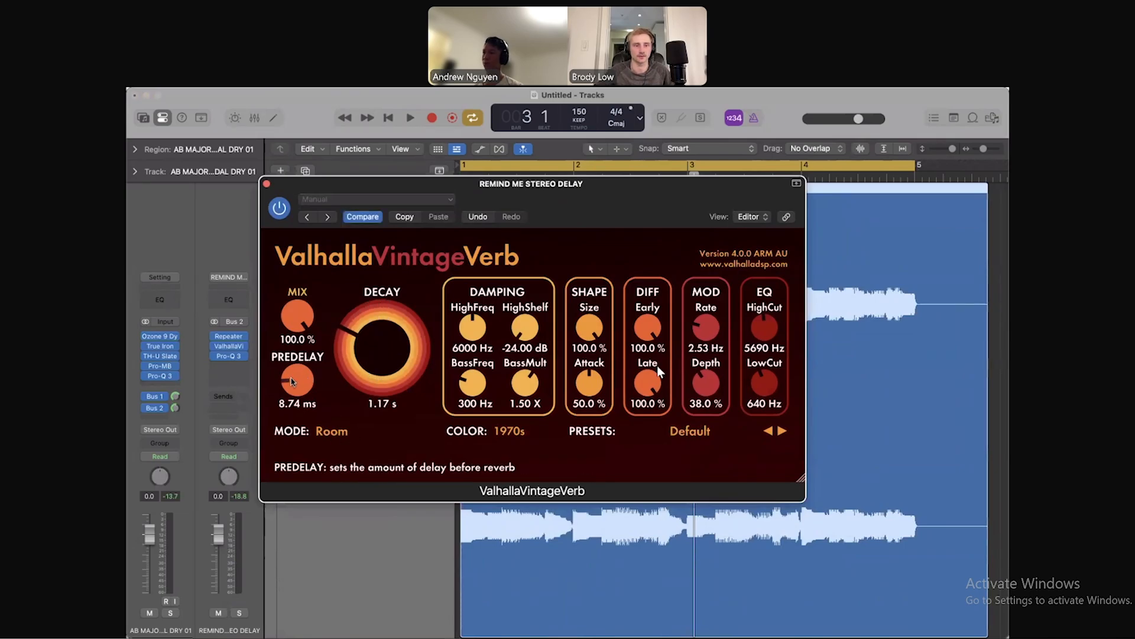
pyautogui.moveTo(291, 381); pyautogui.dragTo(294, 370)
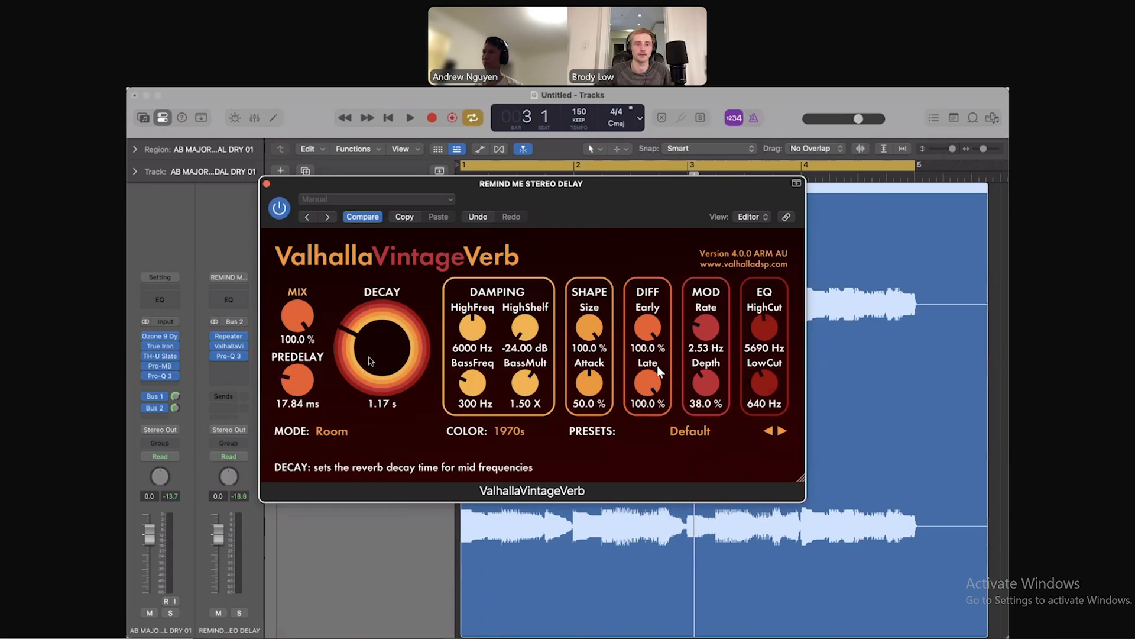
pyautogui.moveTo(371, 361)
pyautogui.mouseDown()
pyautogui.moveTo(372, 341)
pyautogui.moveTo(371, 361)
pyautogui.mouseUp()
pyautogui.moveTo(299, 319); pyautogui.dragTo(299, 378)
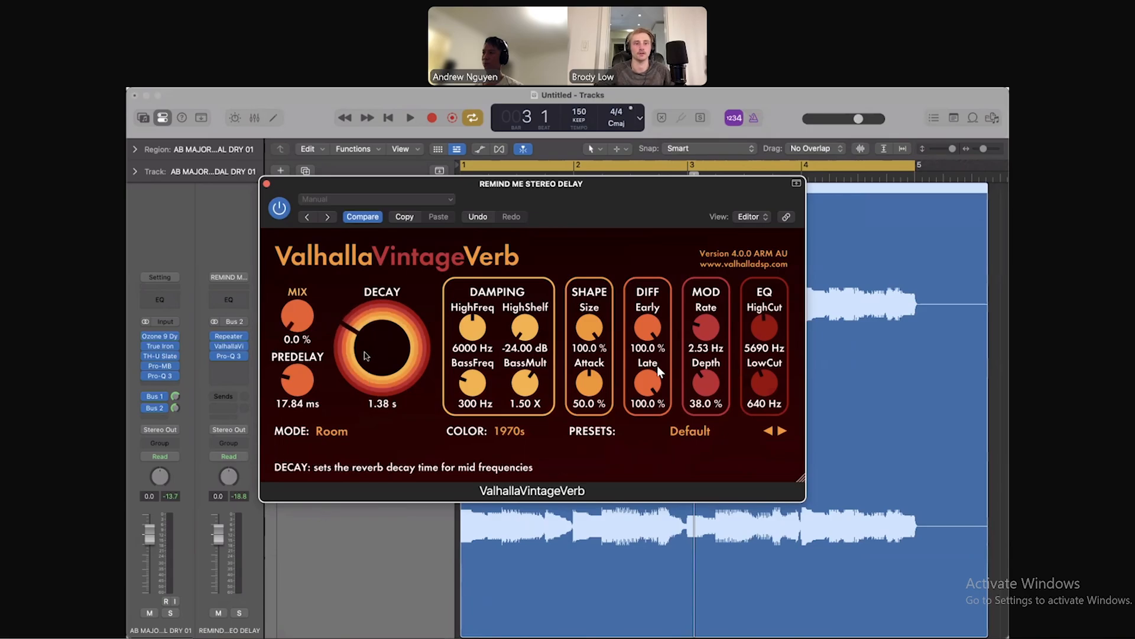
# Shorten the delay aux's reverb decay to about 0.89 s and raise its mix while the loop plays, and close the plug-in
pyautogui.press('space')
pyautogui.moveTo(366, 357); pyautogui.dragTo(366, 360)
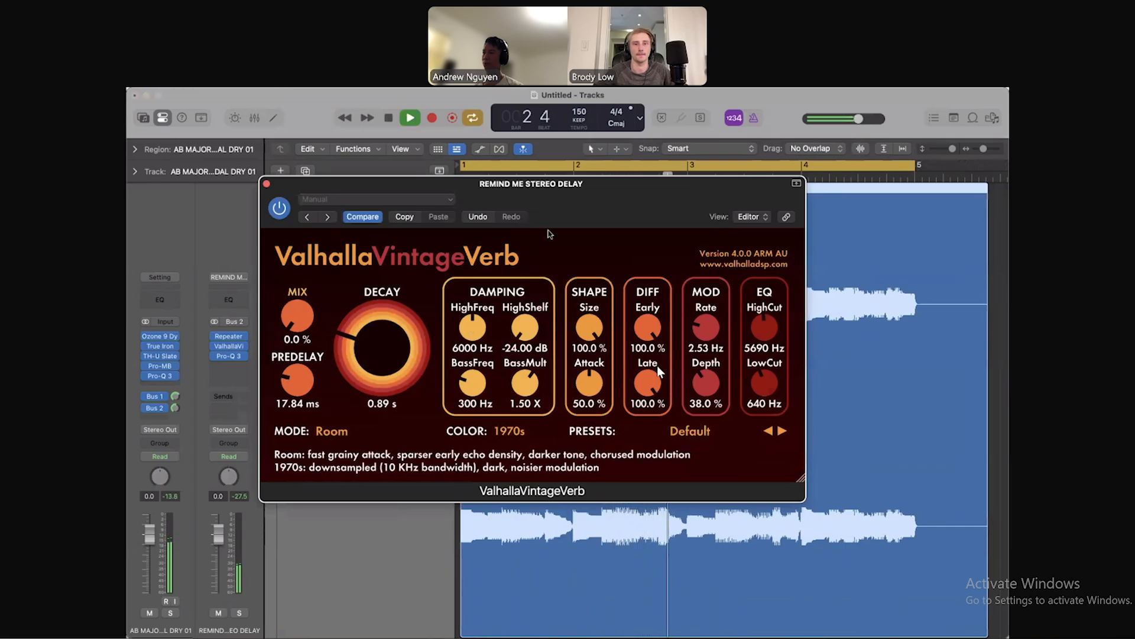
pyautogui.moveTo(548, 227); pyautogui.dragTo(555, 237)
pyautogui.moveTo(303, 346)
pyautogui.mouseDown()
pyautogui.moveTo(307, 290)
pyautogui.moveTo(302, 330)
pyautogui.mouseUp()
pyautogui.click(272, 194)
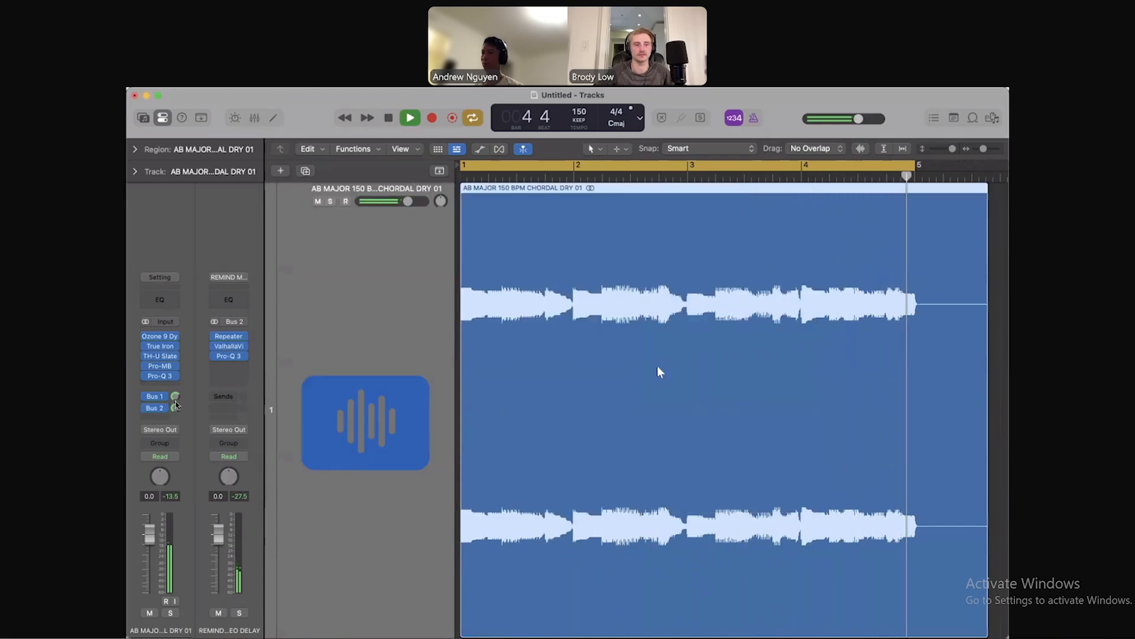
# Adjust the chordal track's Bus 2 send to about -4.8 dB while the loop plays
pyautogui.moveTo(175, 408); pyautogui.dragTo(175, 408)
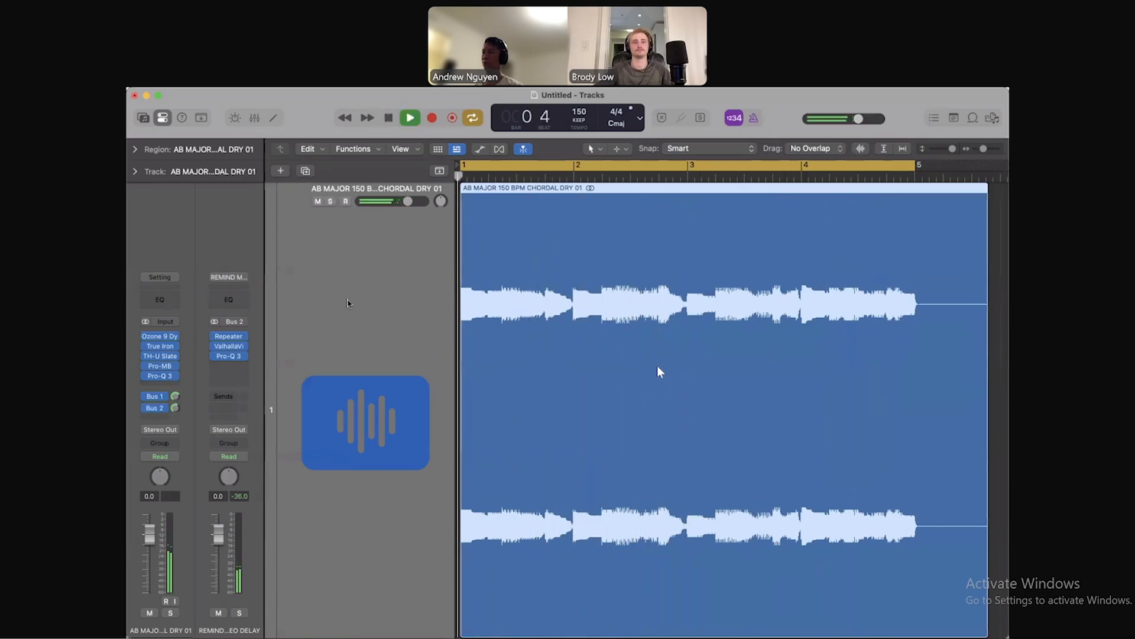
pyautogui.press('space')
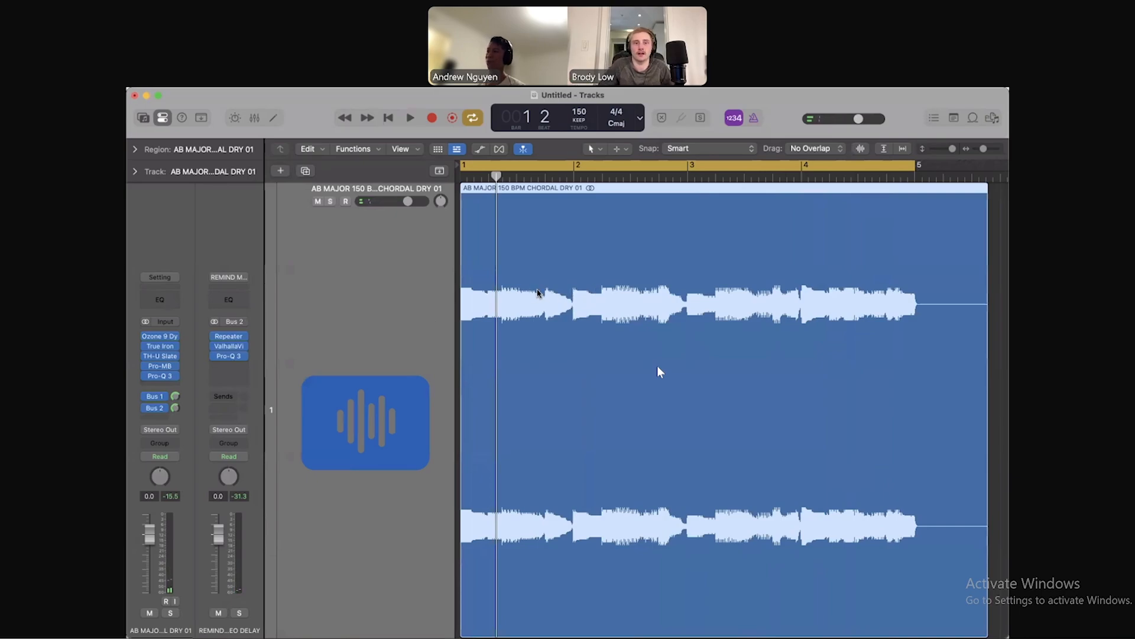
pyautogui.hscroll(4, 546, 293)
pyautogui.hscroll(-4, 546, 294)
pyautogui.press('space')
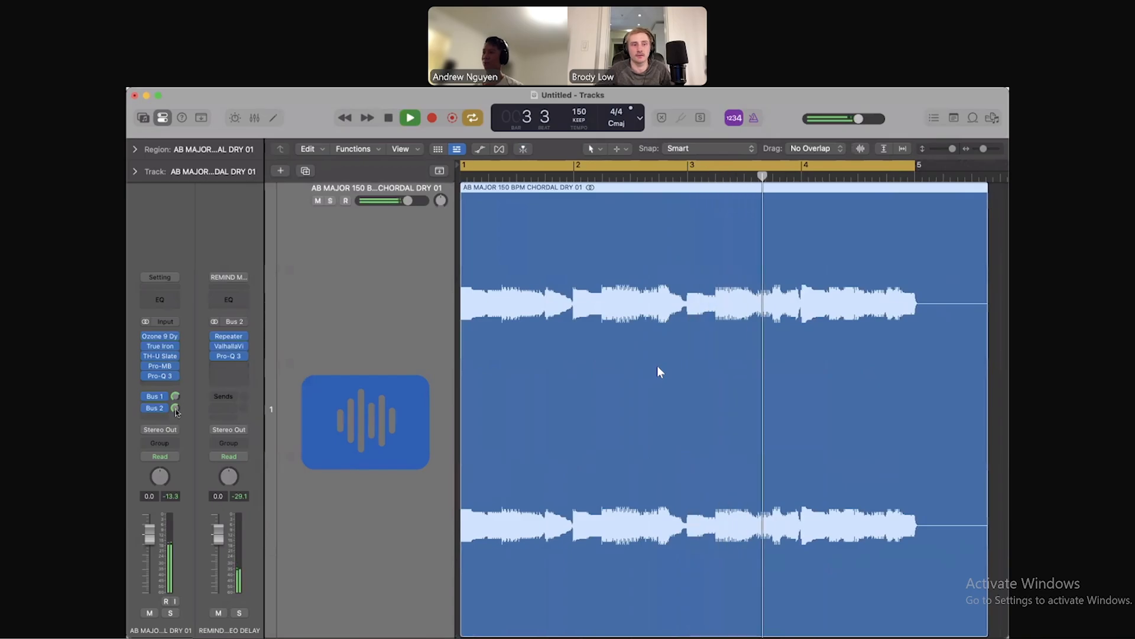
pyautogui.moveTo(175, 408); pyautogui.dragTo(175, 418)
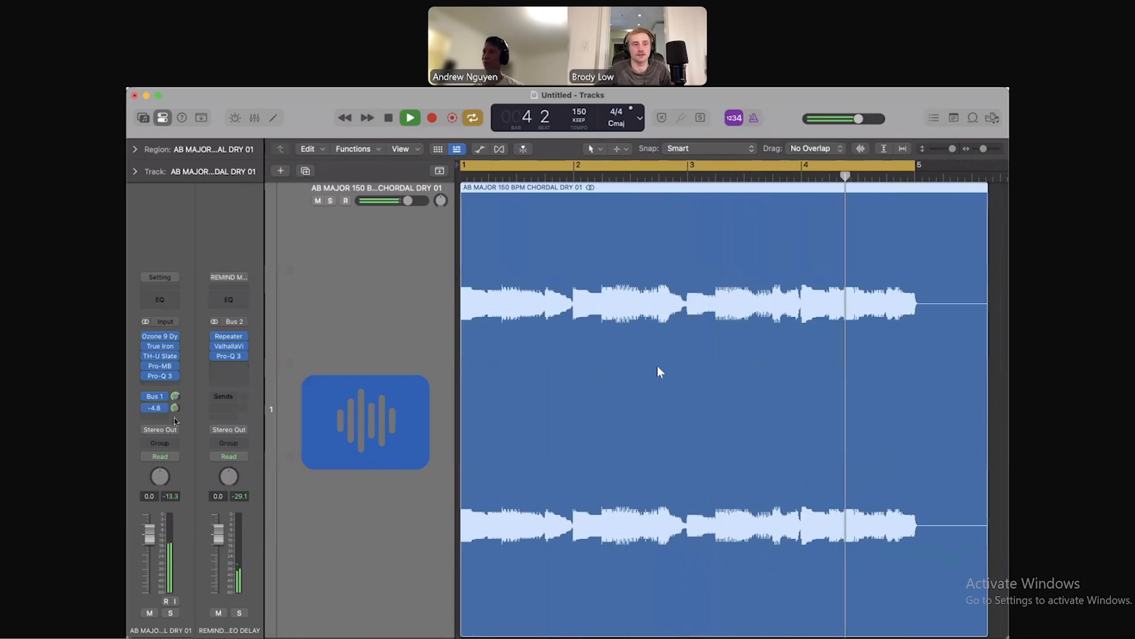
# Review Repeater's delay settings on the Bus 2 aux and the delay, EQ and reverb units in the track's TH-U Slate
pyautogui.click(229, 336)
pyautogui.moveTo(634, 158); pyautogui.dragTo(642, 153)
pyautogui.press('space')
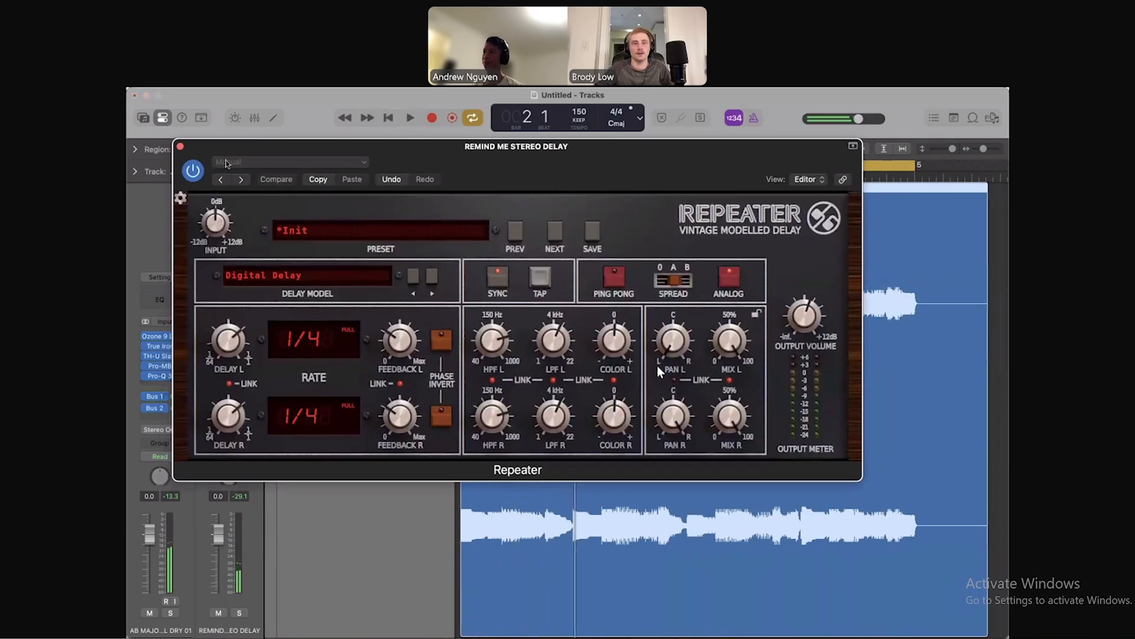
pyautogui.click(179, 147)
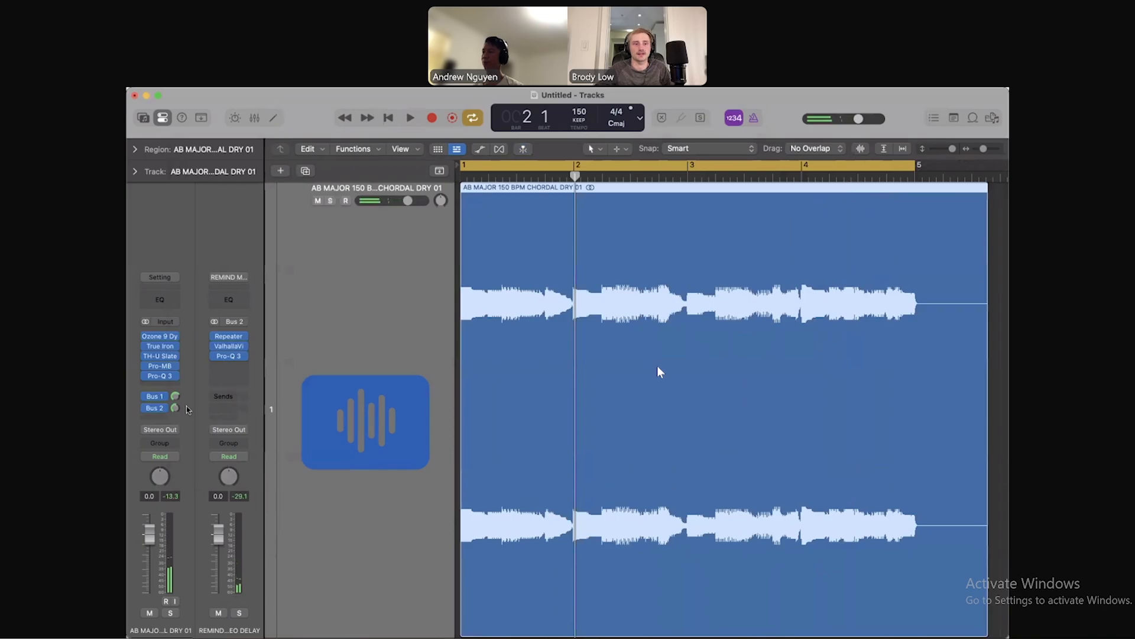
pyautogui.click(166, 358)
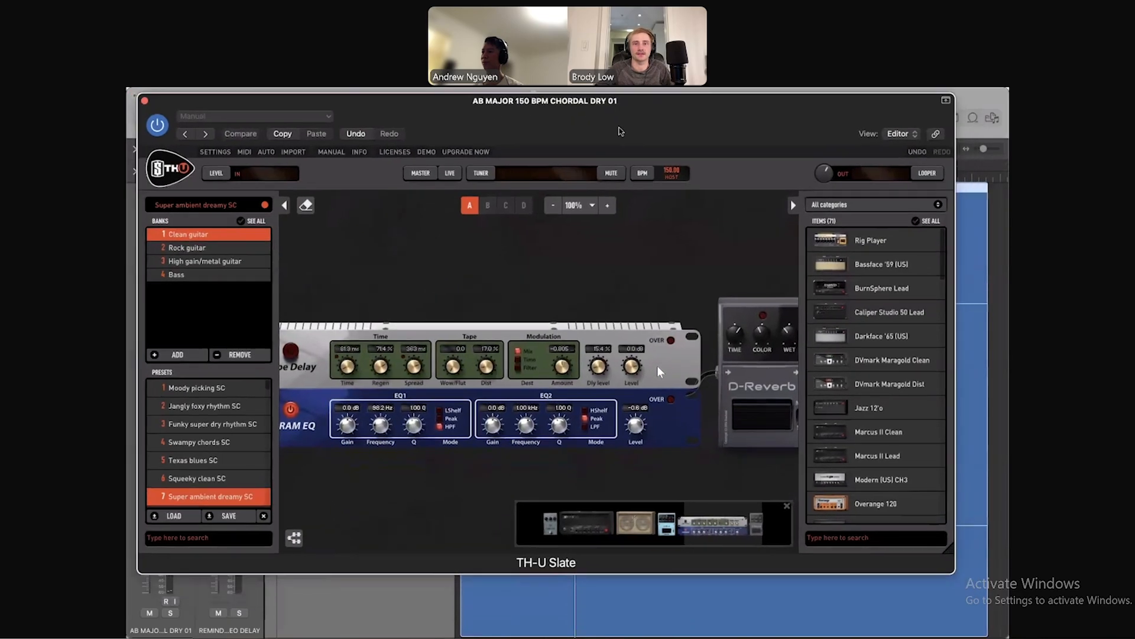
pyautogui.moveTo(730, 287); pyautogui.dragTo(439, 281)
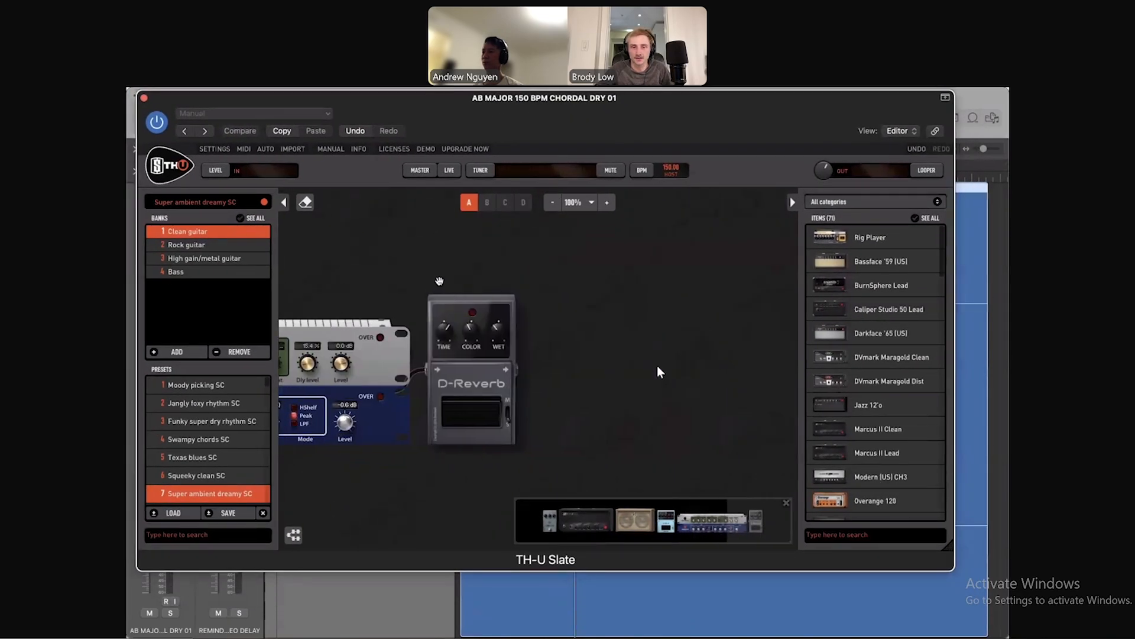
pyautogui.moveTo(353, 289); pyautogui.dragTo(718, 290)
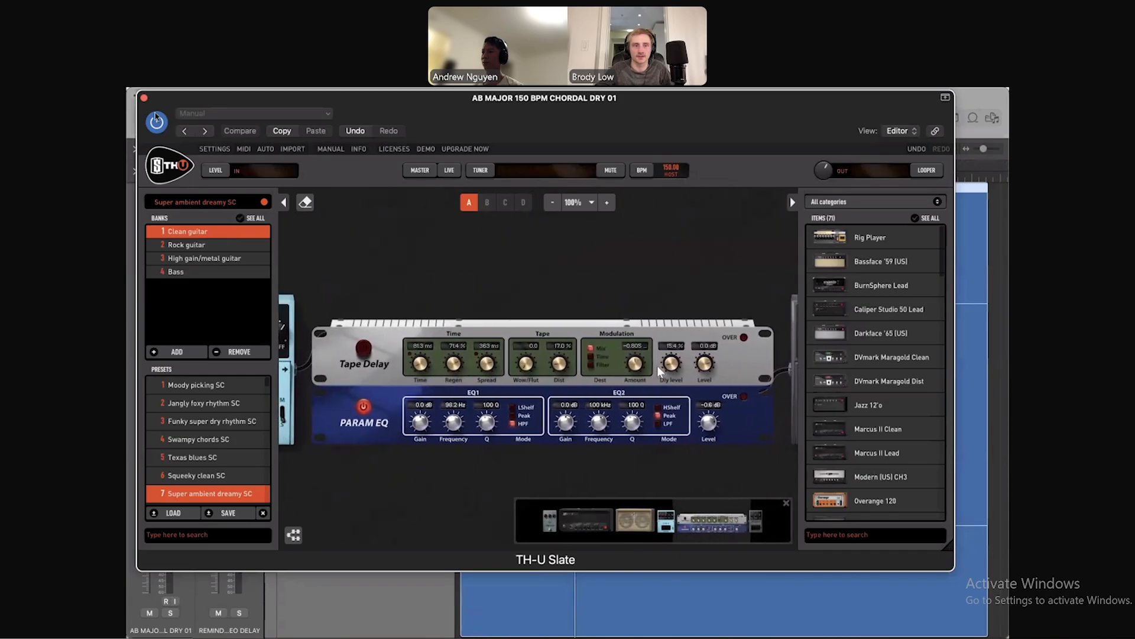
pyautogui.click(145, 97)
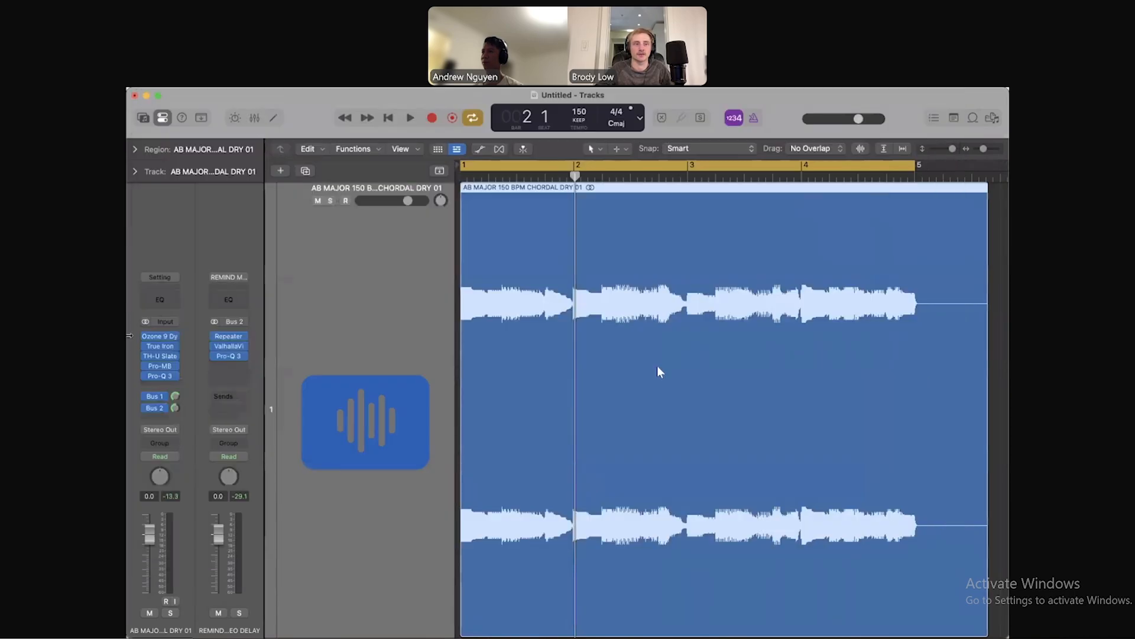
# Examine the plug-in chains on the Bus 1 reverb aux and the Bus 2 delay aux
pyautogui.click(154, 398)
pyautogui.click(198, 363)
pyautogui.click(229, 346)
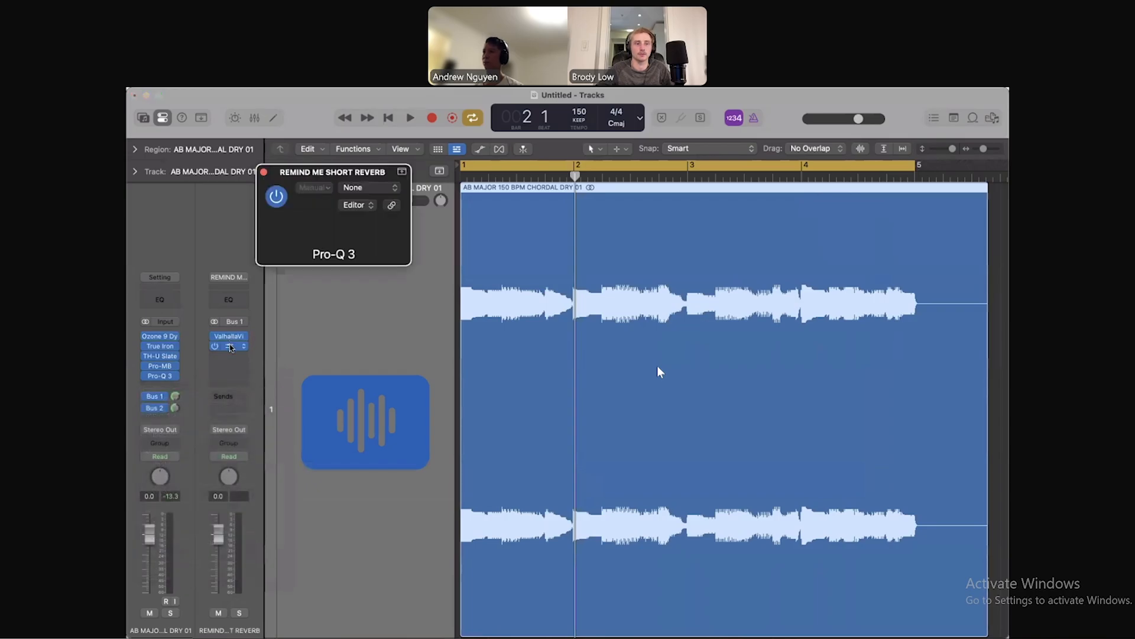
pyautogui.click(264, 172)
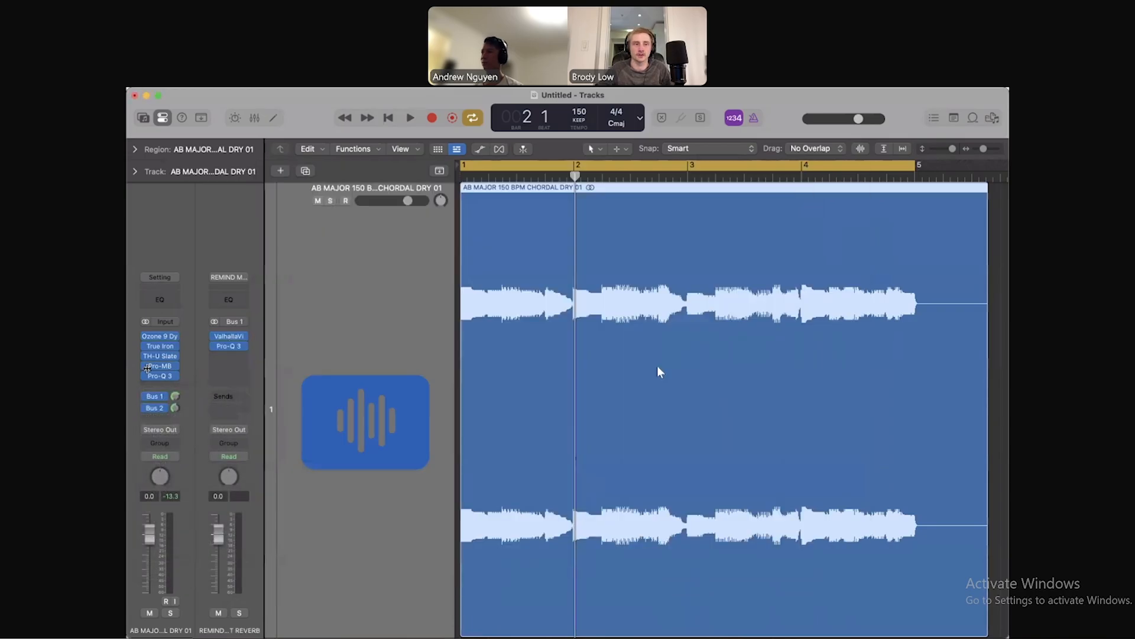
pyautogui.click(159, 409)
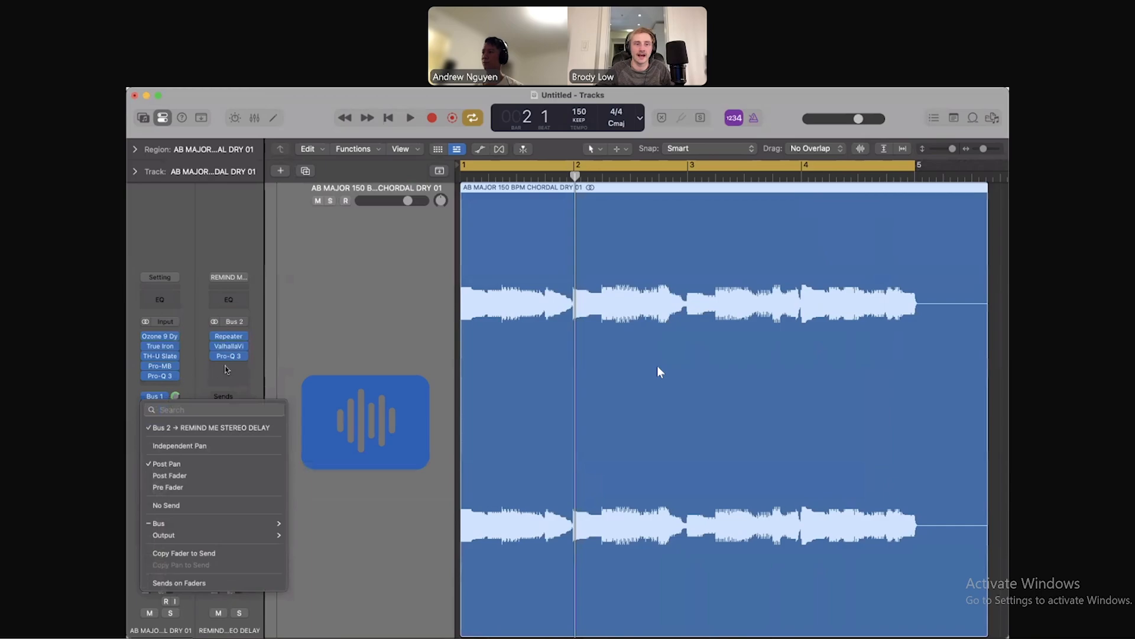
pyautogui.click(232, 341)
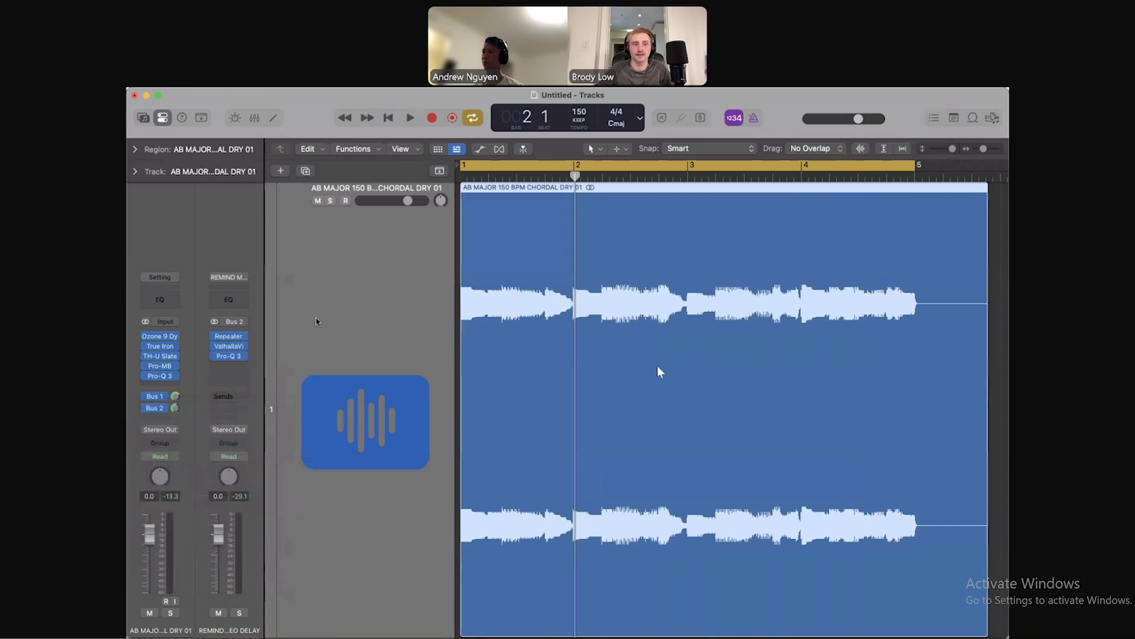
# Show the chordal track's automation and set the cycle range from bar 2 to bar 3
pyautogui.press('a')
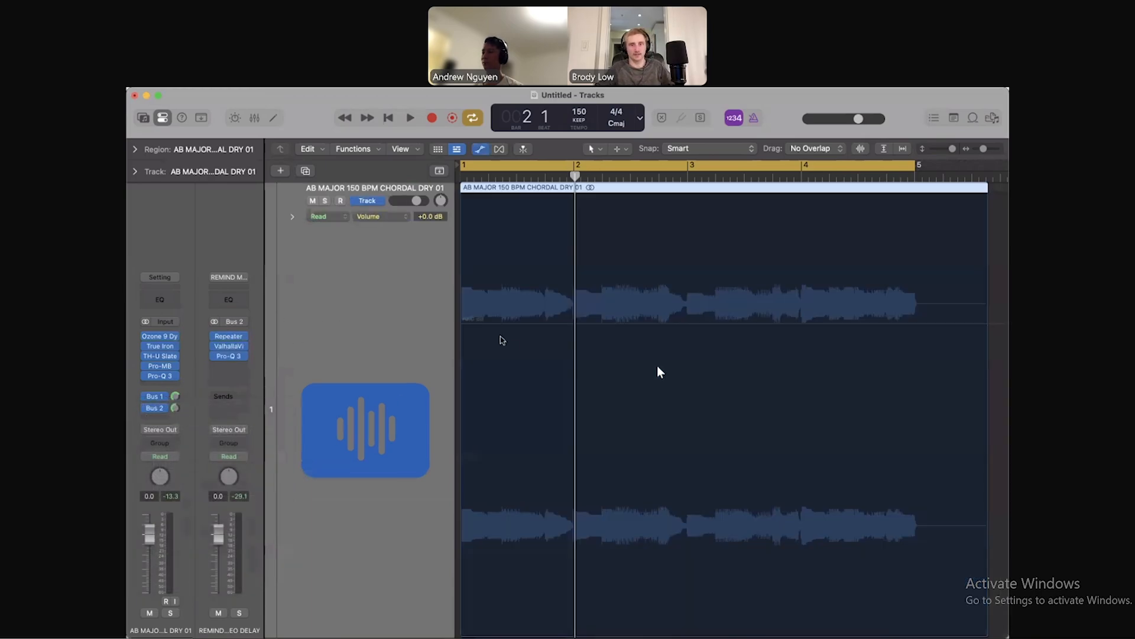
pyautogui.click(380, 217)
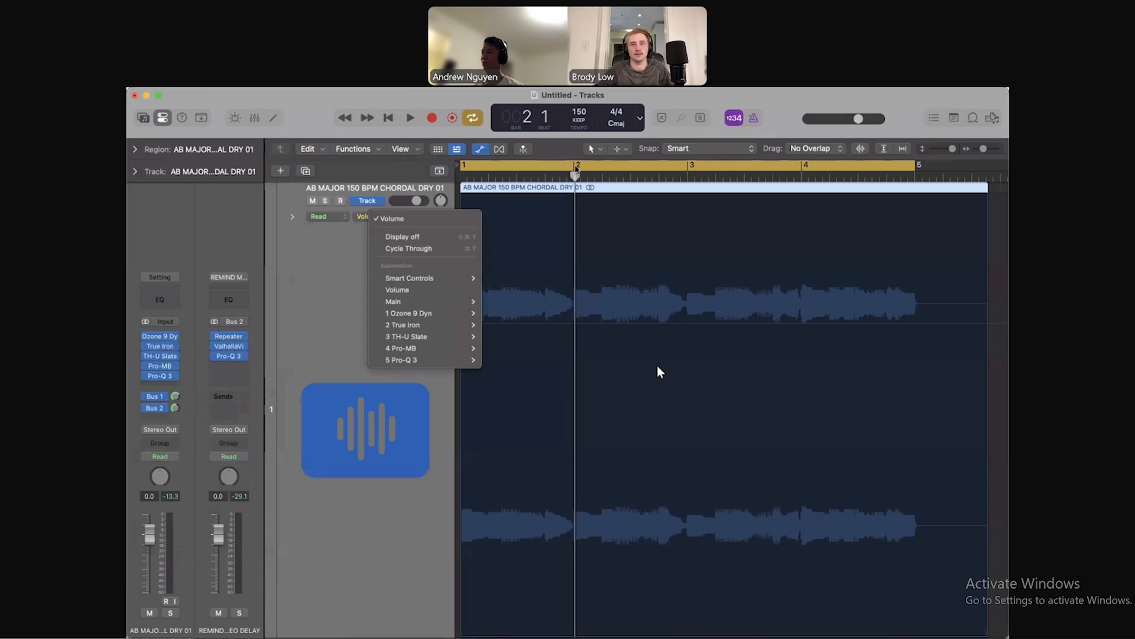
pyautogui.click(577, 170)
pyautogui.click(576, 168)
pyautogui.moveTo(578, 167); pyautogui.dragTo(700, 169)
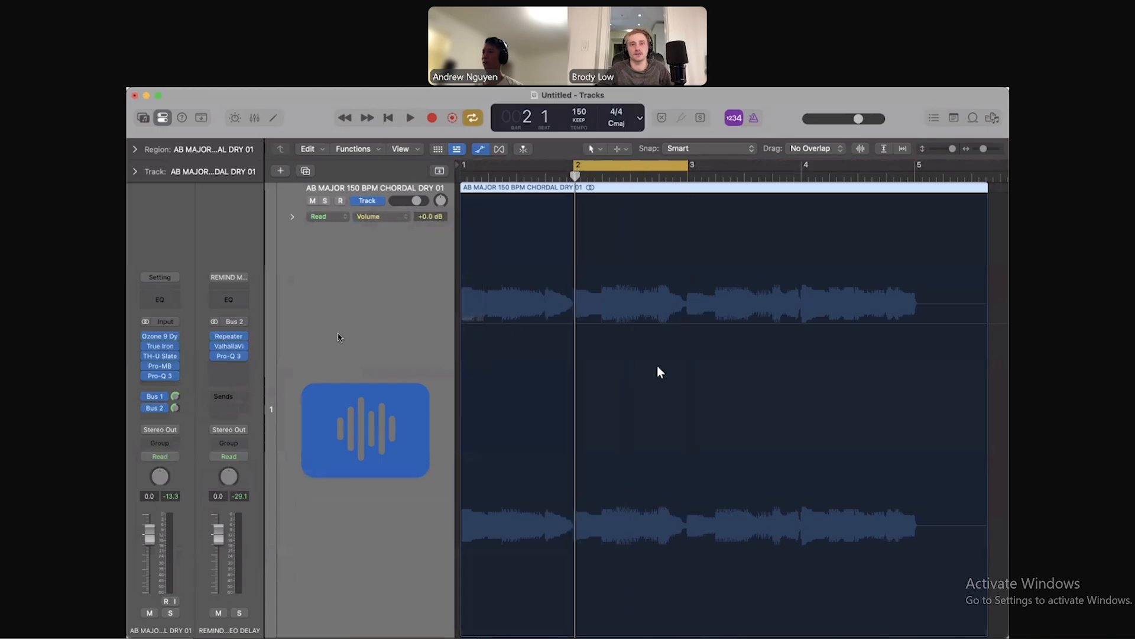
# Look through the automatable plug-in parameters and select Send 1 to REMIND ME SHORT REVERB for the track's automation lane
pyautogui.click(390, 217)
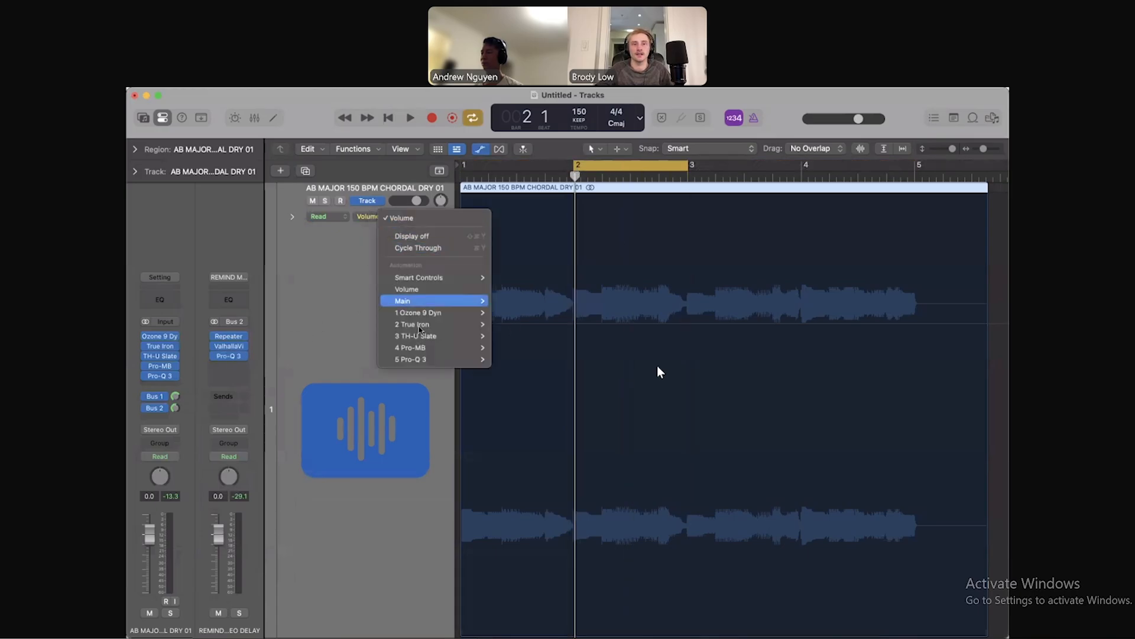
pyautogui.moveTo(422, 334)
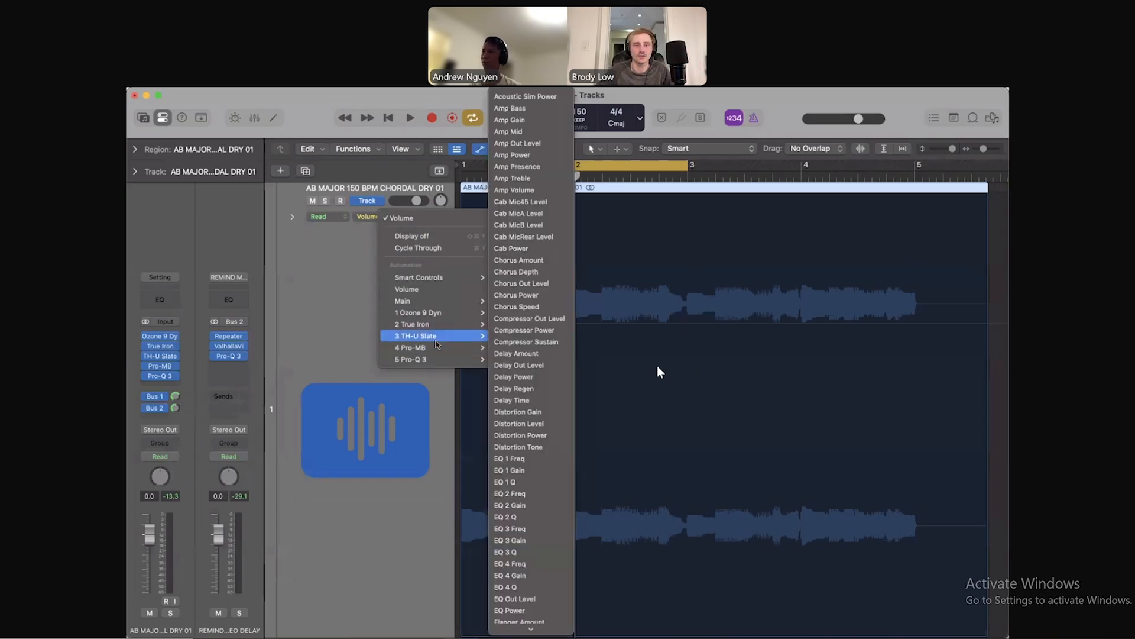
pyautogui.click(364, 217)
pyautogui.click(363, 217)
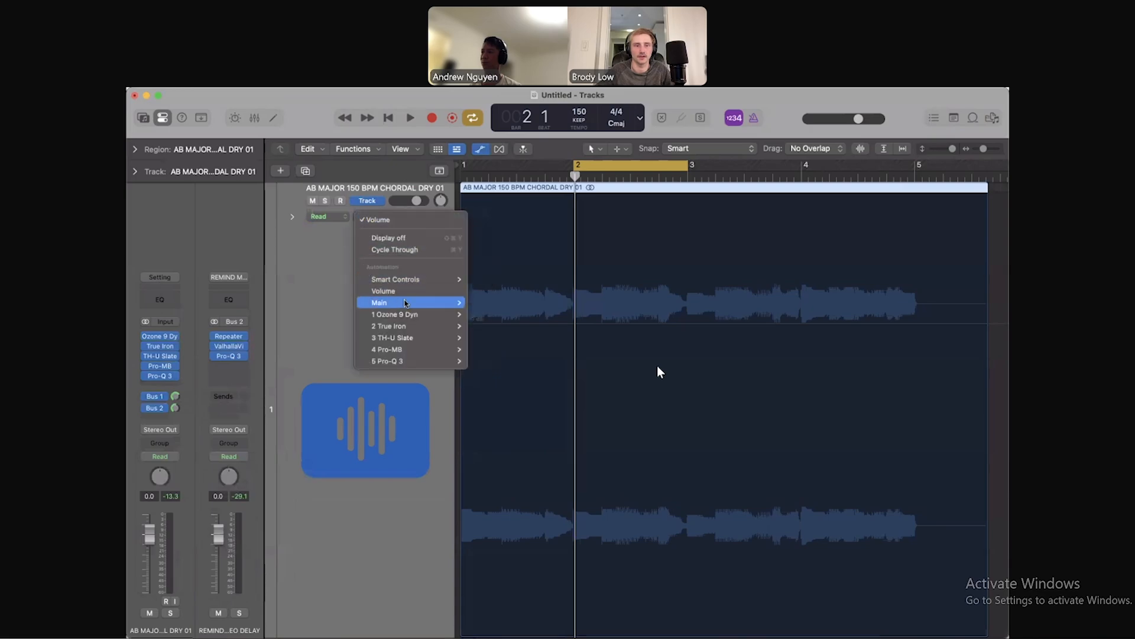
pyautogui.moveTo(441, 302)
pyautogui.moveTo(518, 351)
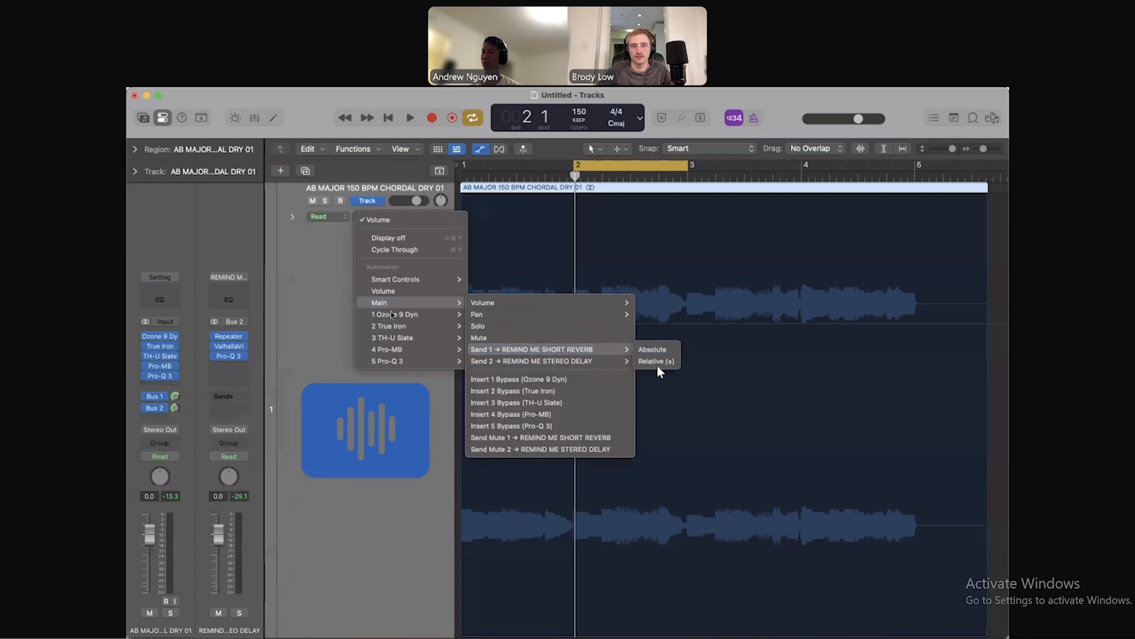
pyautogui.click(659, 366)
# Automate the reverb send from 0.0 dB at bar 2 to +4.7 dB near bar 3, drop it to about -1.5 dB, and audition it
pyautogui.click(577, 326)
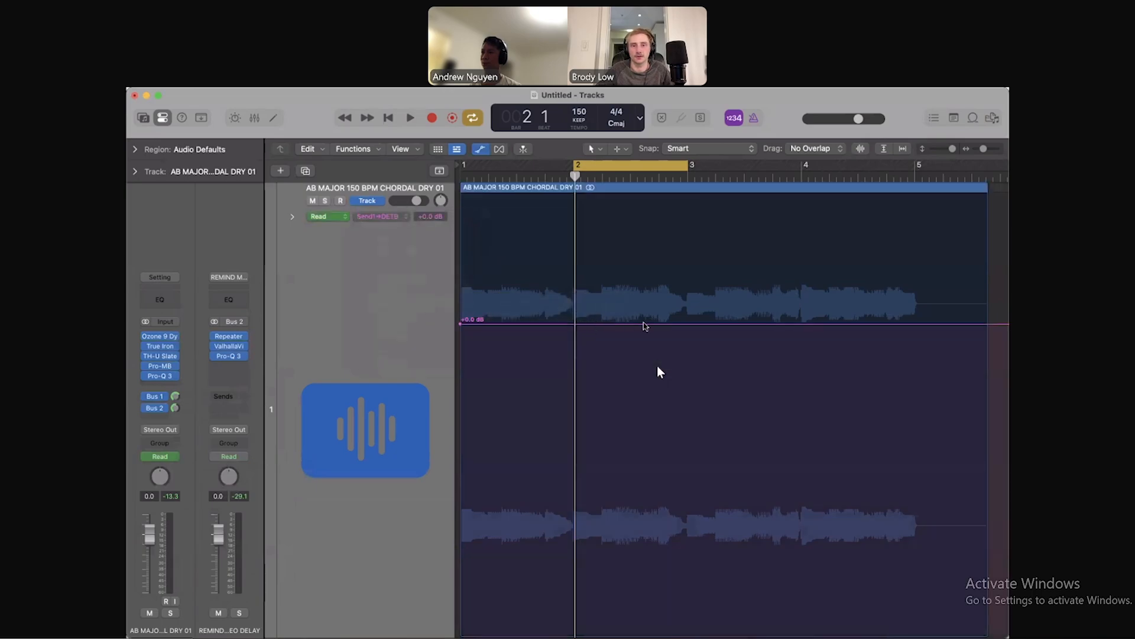
pyautogui.click(684, 324)
pyautogui.moveTo(684, 270); pyautogui.dragTo(684, 225)
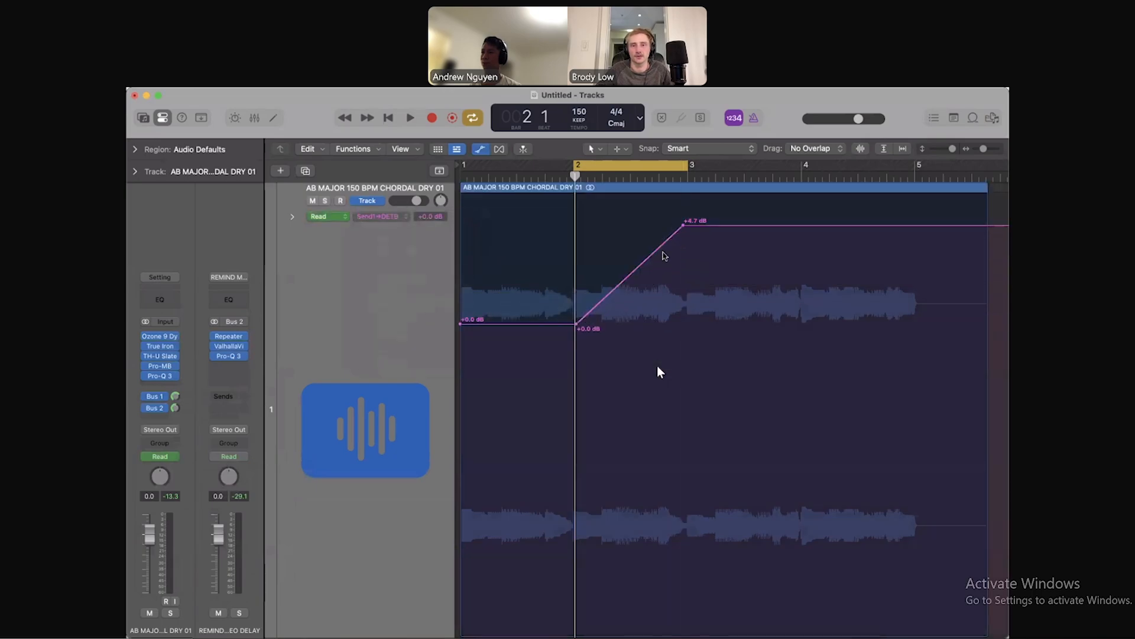
pyautogui.click(705, 349)
pyautogui.press('space')
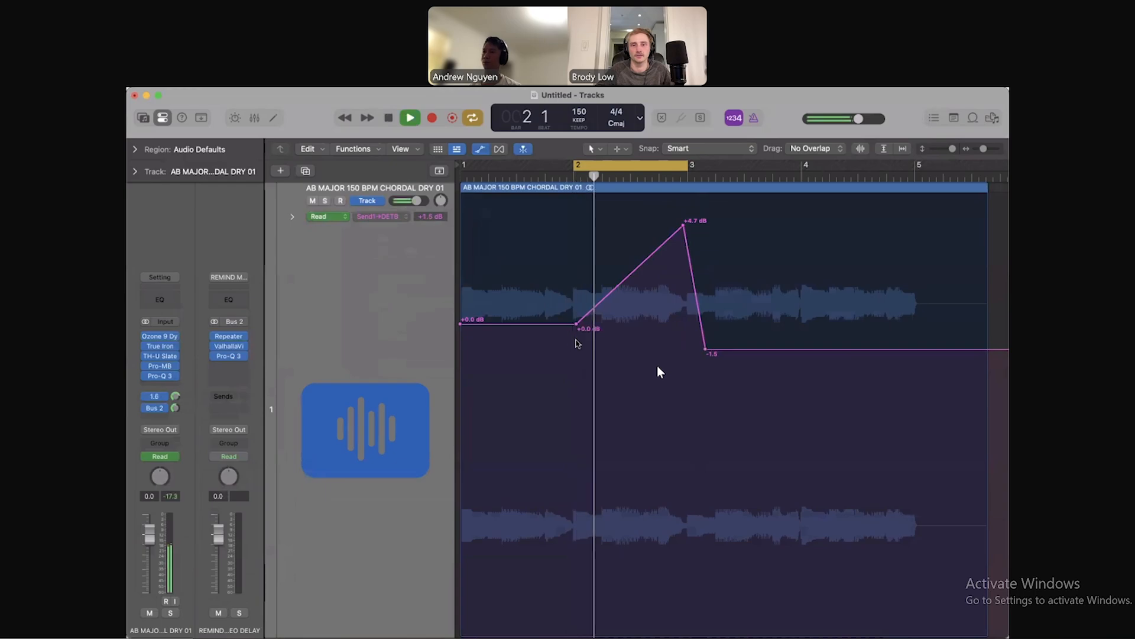
pyautogui.press('space')
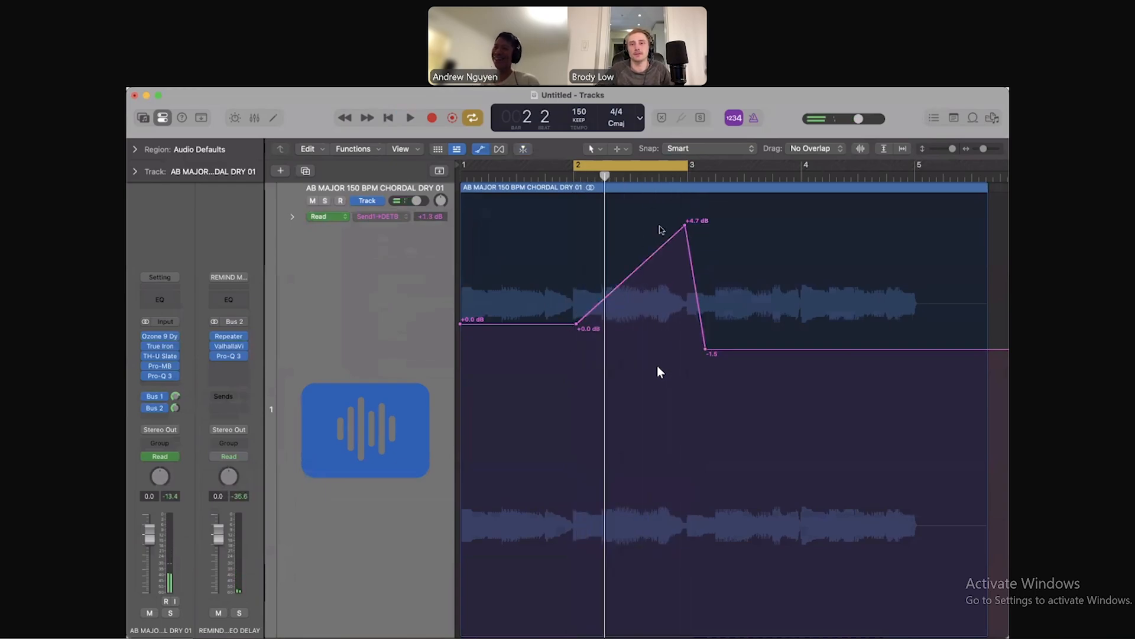
# Turn off the cycle range and undo the reverb send automation ramp and drop on the chordal track
pyautogui.click(629, 178)
pyautogui.hscroll(8, 676, 275)
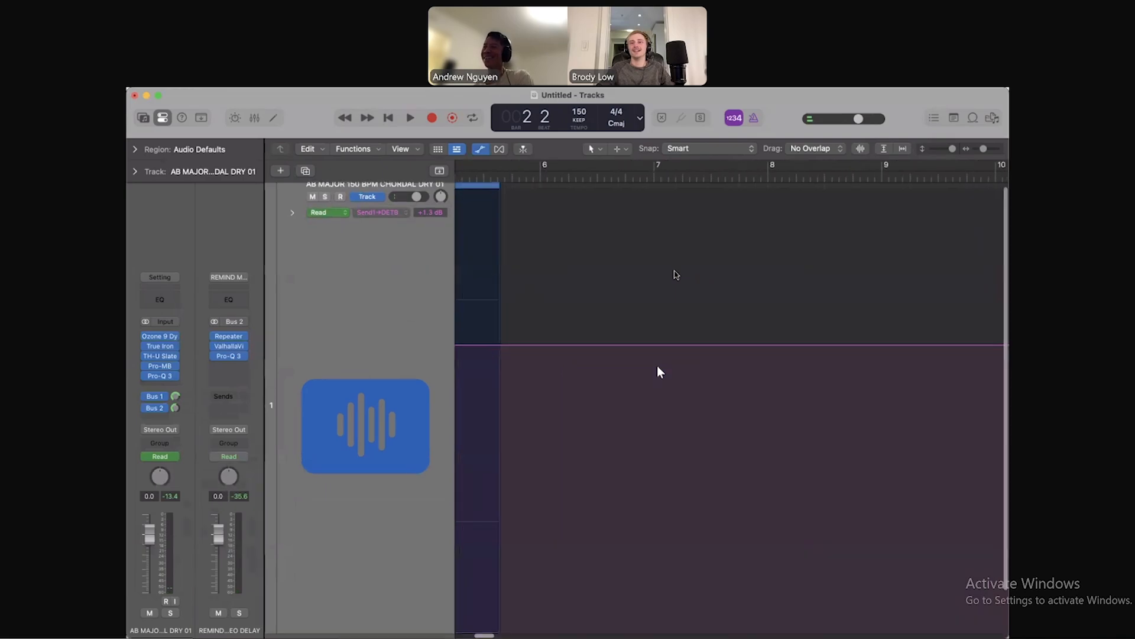
pyautogui.hscroll(-8, 676, 275)
pyautogui.hscroll(-1, 676, 275)
pyautogui.hscroll(1, 675, 276)
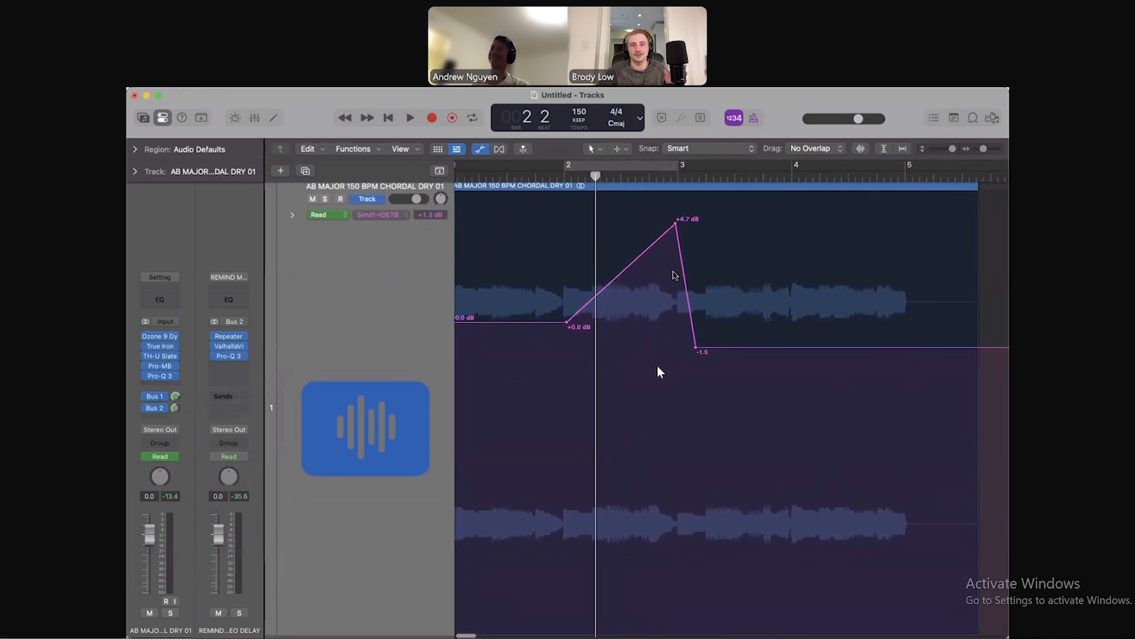
pyautogui.press('super+z')
pyautogui.press('super+z')
pyautogui.press('super+z')
pyautogui.press('super+z')
pyautogui.press('super+z')
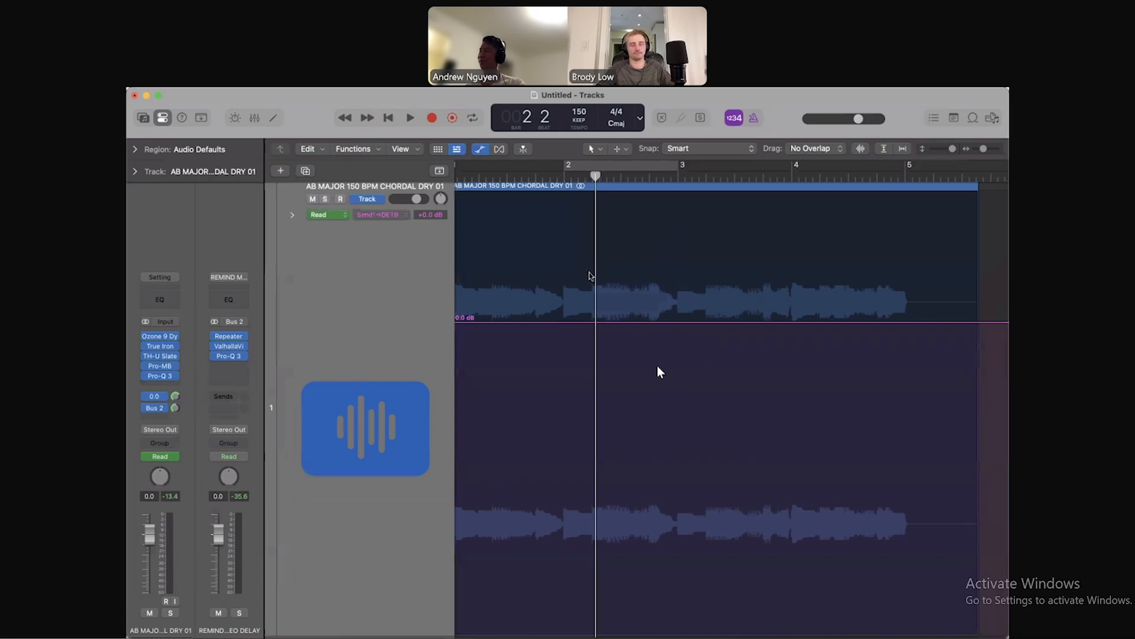
# Hide the track automation and play the chordal loop from bar 1
pyautogui.hscroll(-1, 589, 274)
pyautogui.press('a')
pyautogui.scroll(1, 589, 273)
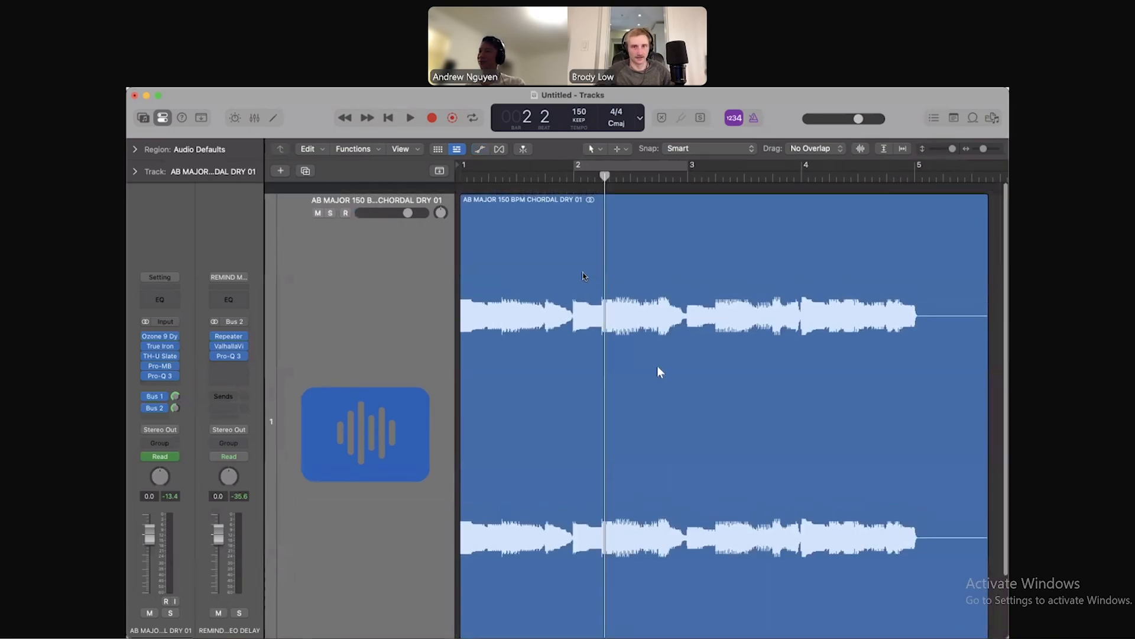
pyautogui.moveTo(604, 178); pyautogui.dragTo(421, 180)
pyautogui.press('space')
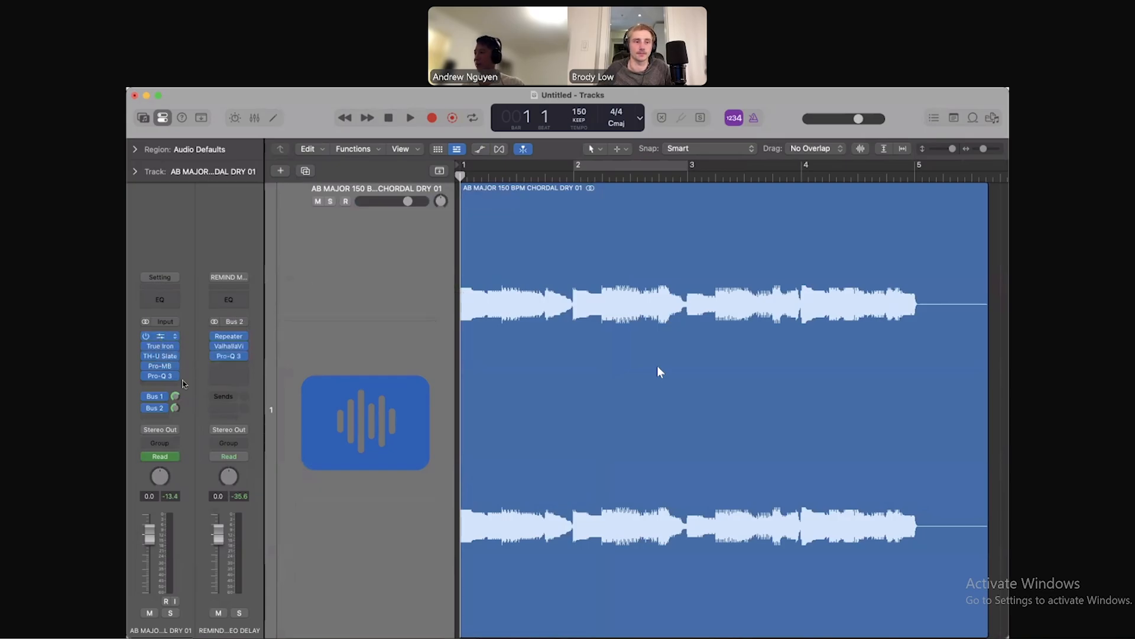
# Examine the Ozone 9 Dynamics settings on the chordal track and audition the loop
pyautogui.click(160, 336)
pyautogui.moveTo(570, 144); pyautogui.dragTo(533, 128)
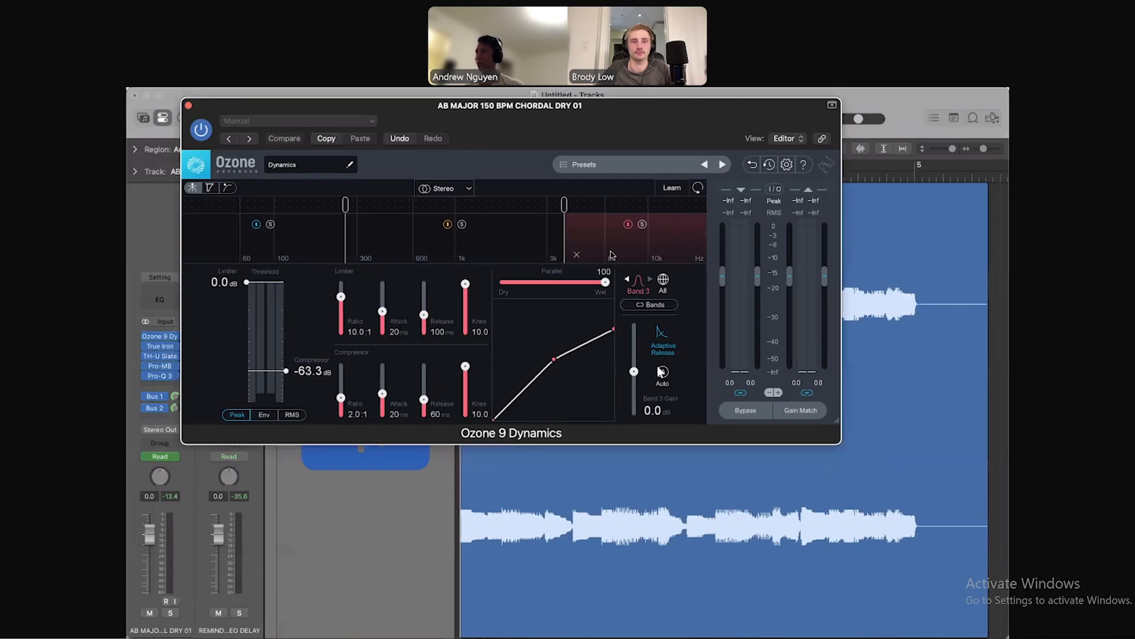
pyautogui.click(188, 105)
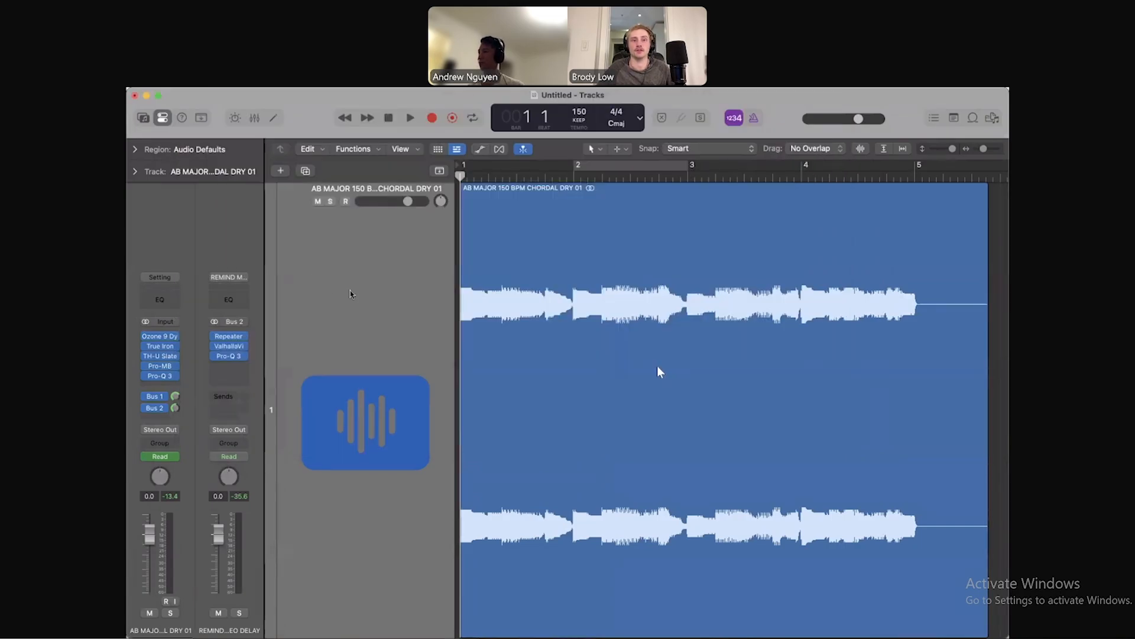
pyautogui.press('space')
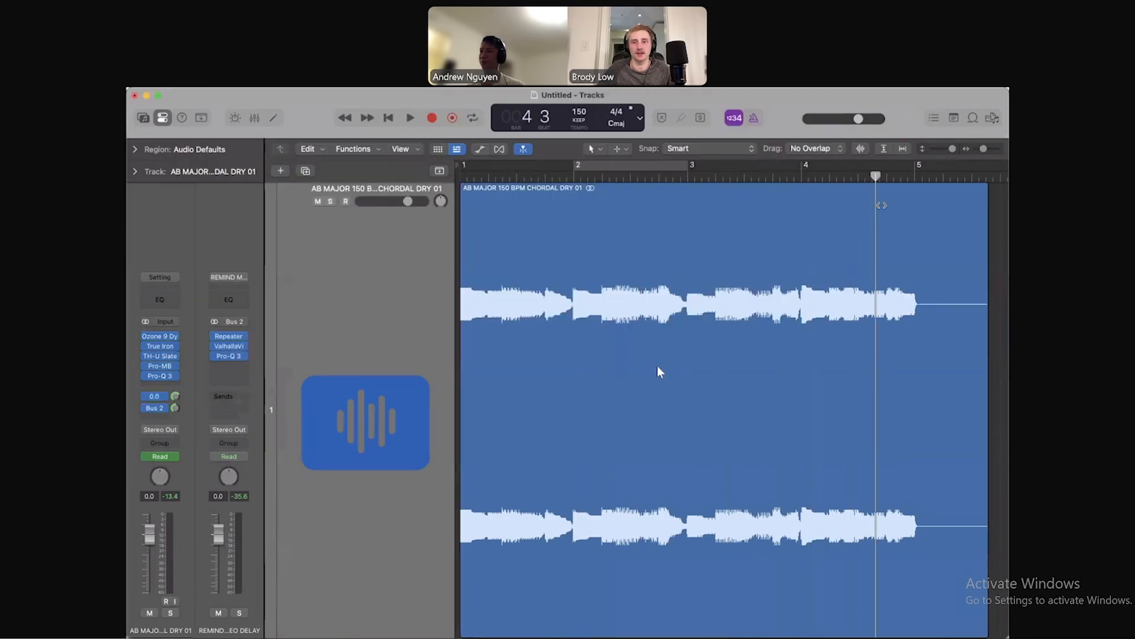
pyautogui.press('Return')
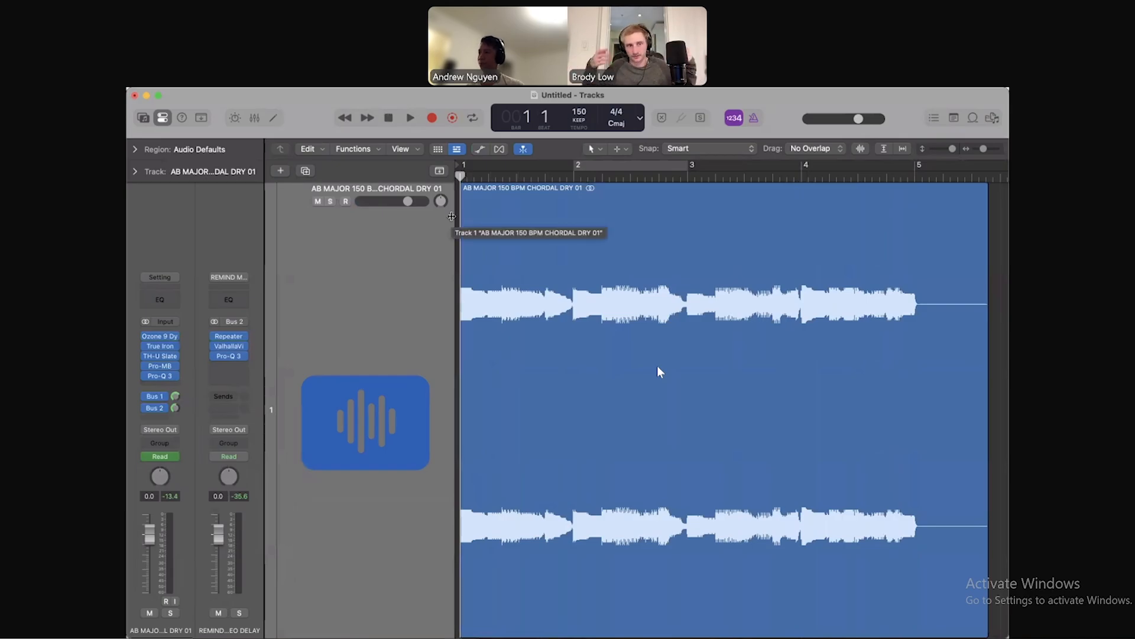
pyautogui.click(160, 339)
pyautogui.moveTo(584, 142); pyautogui.dragTo(650, 183)
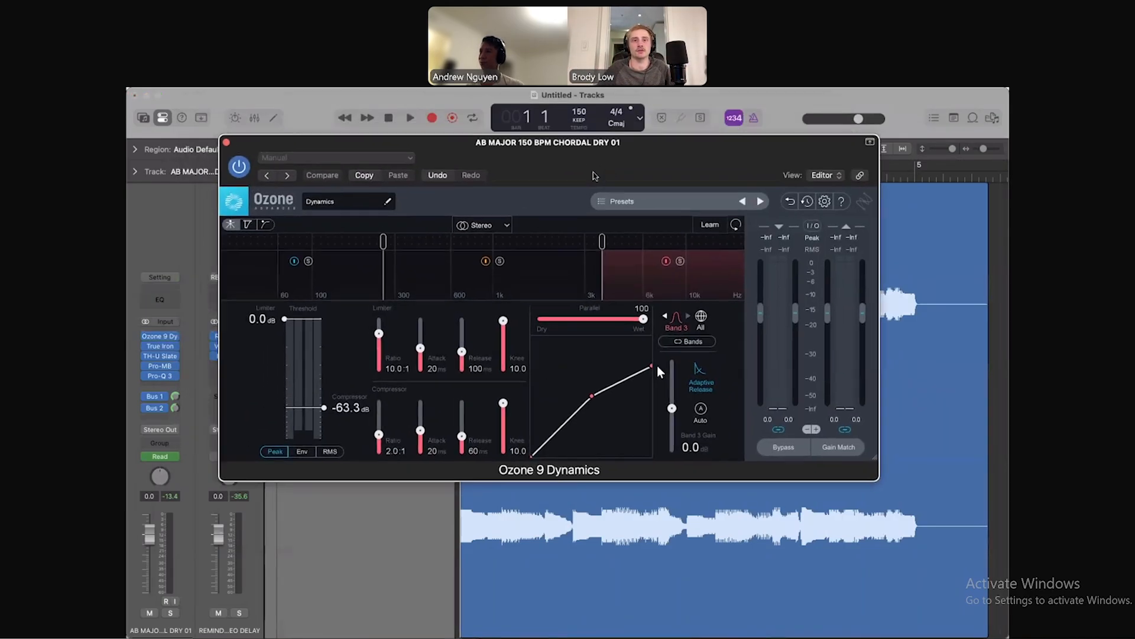
pyautogui.click(227, 143)
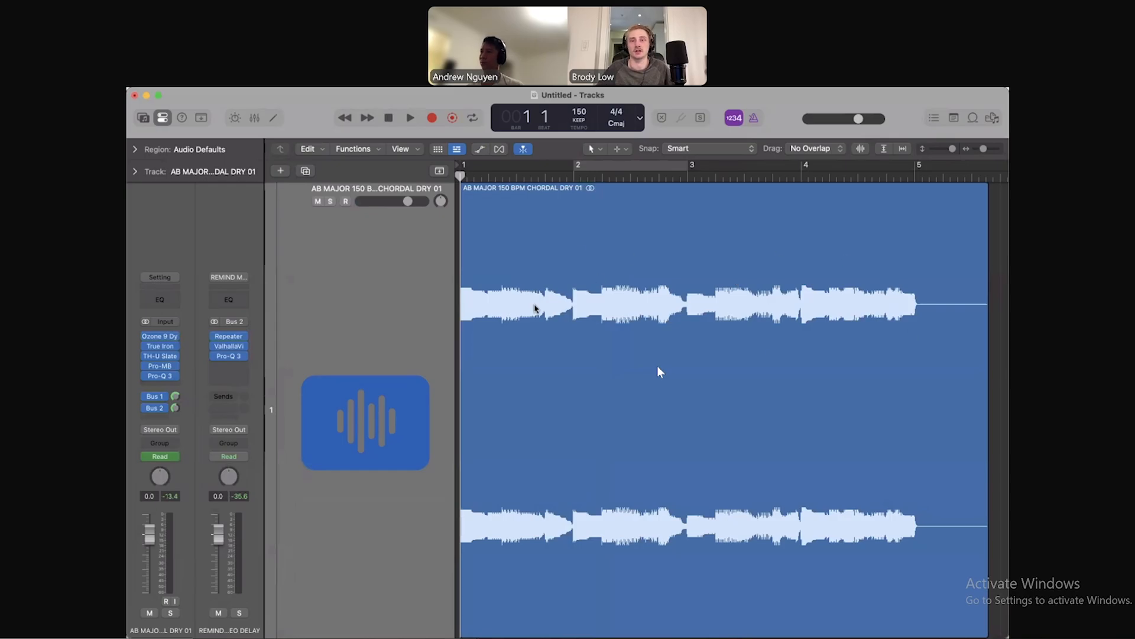
# Examine the True Iron settings and the TH-U Slate signal chain from the compressor pedal through to D-Reverb
pyautogui.click(161, 346)
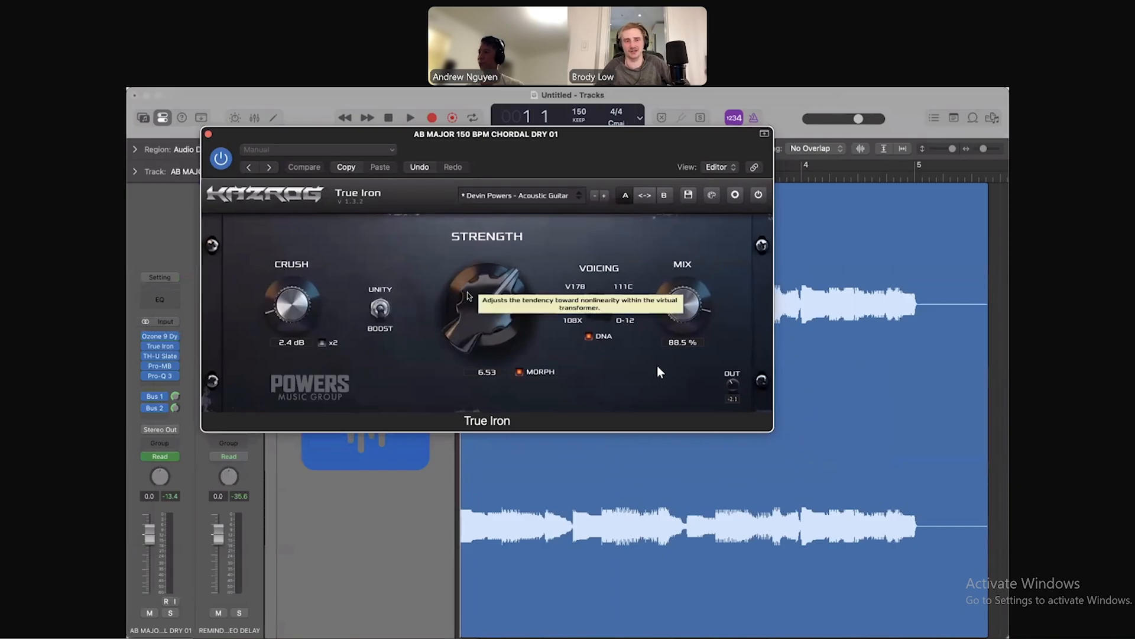
pyautogui.click(208, 134)
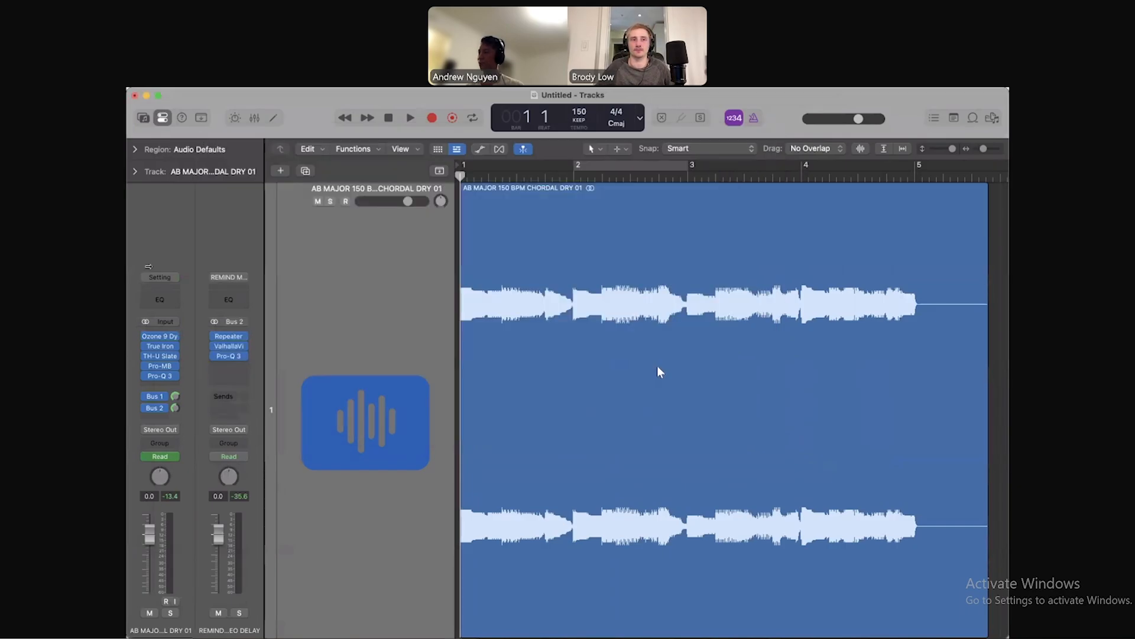
pyautogui.click(160, 355)
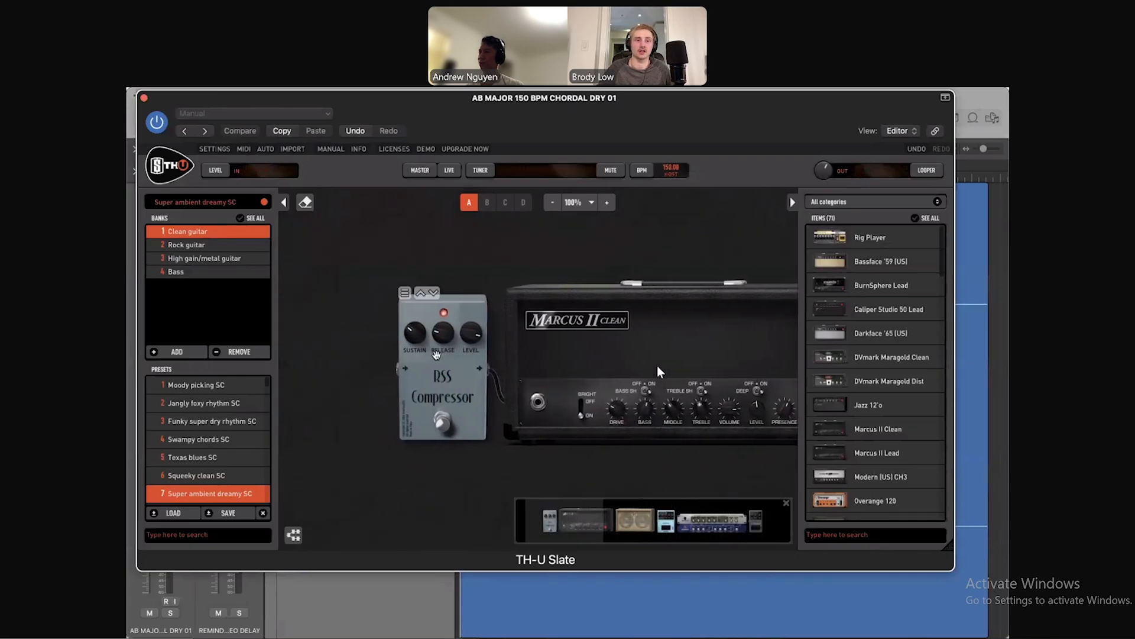
pyautogui.hscroll(4, 506, 293)
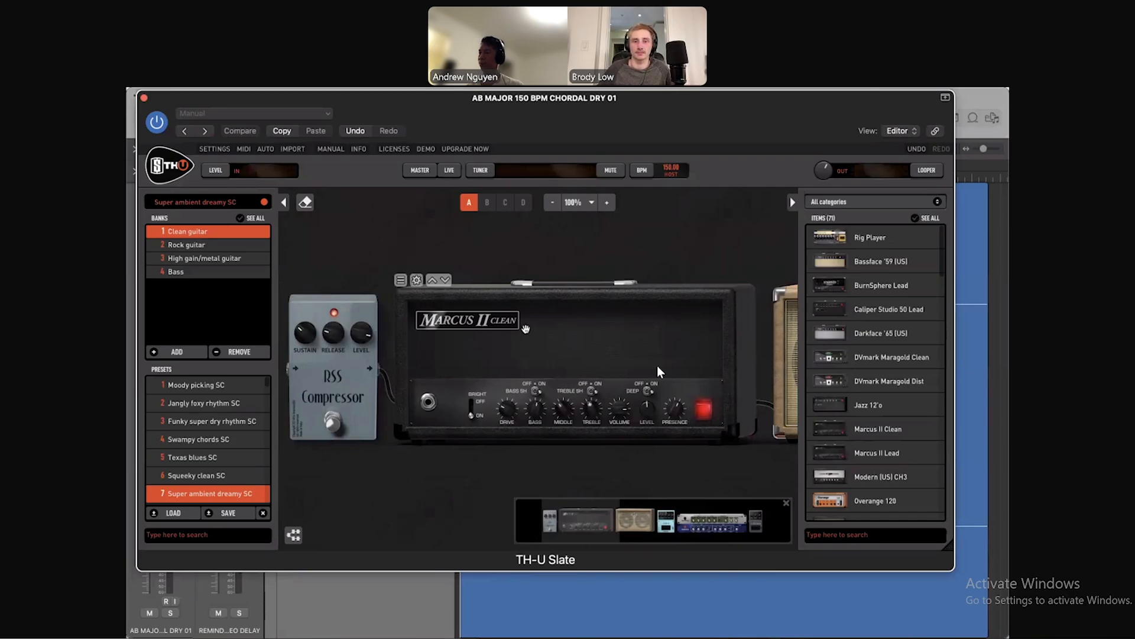
pyautogui.hscroll(5, 525, 329)
pyautogui.hscroll(6, 525, 329)
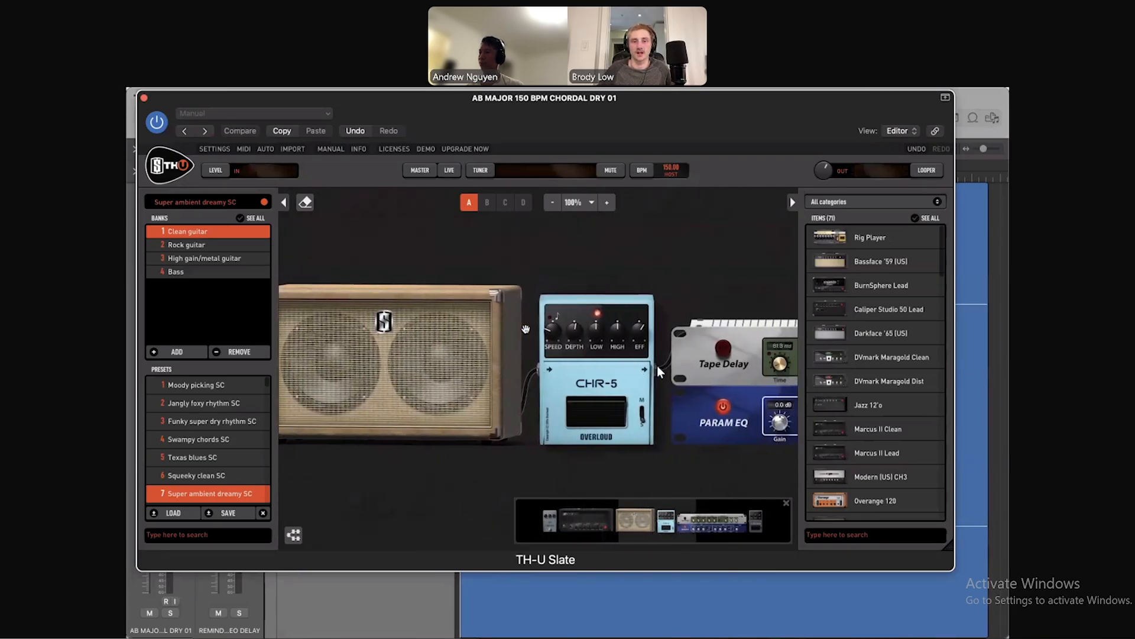
pyautogui.hscroll(3, 435, 340)
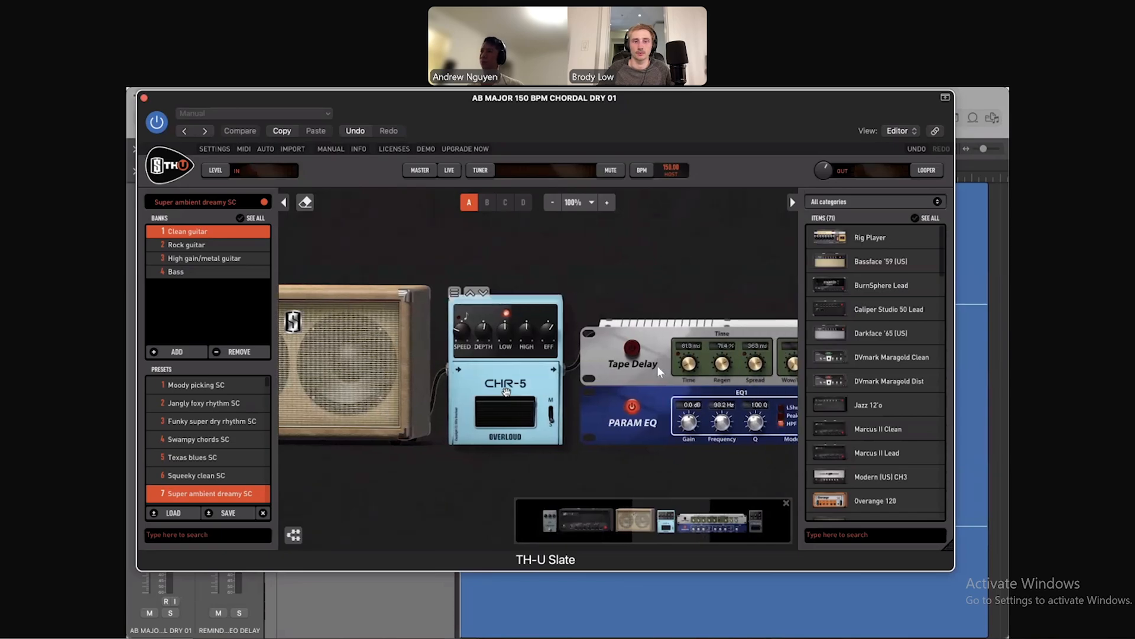
pyautogui.hscroll(7, 506, 393)
pyautogui.hscroll(3, 506, 393)
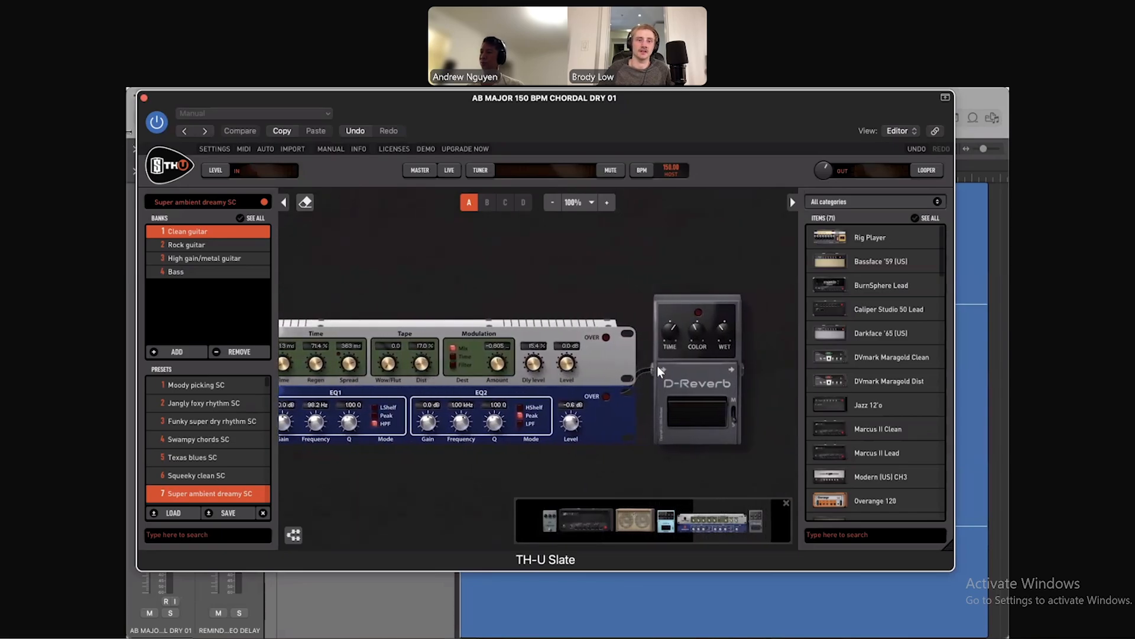
pyautogui.click(143, 97)
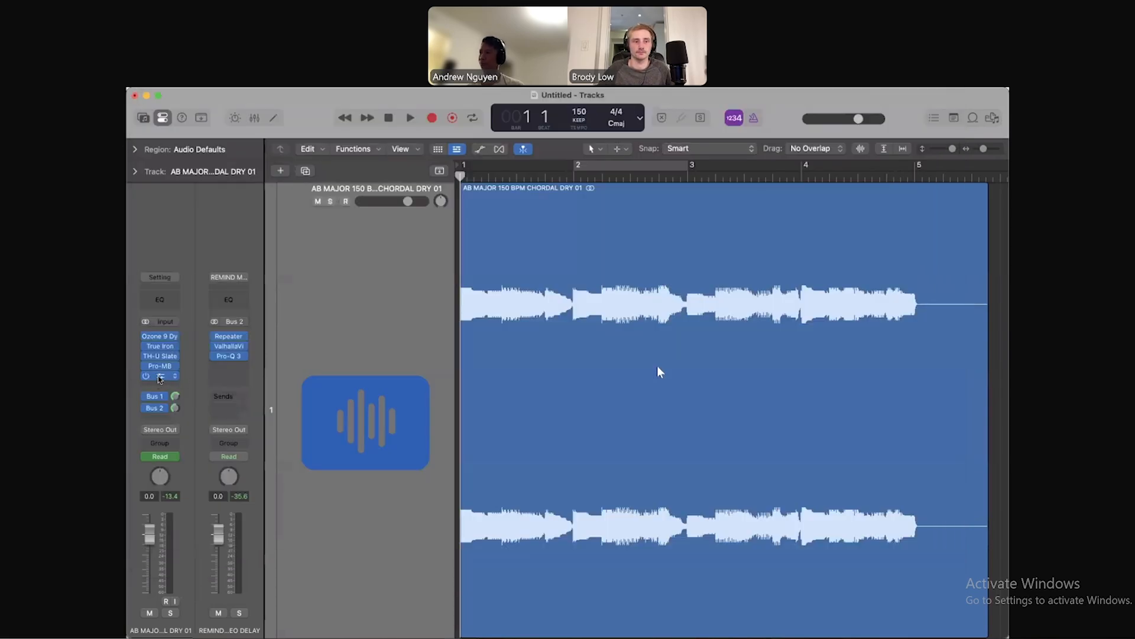
# Examine the Pro-Q 3 curve and Pro-MB bands on the chordal track alongside the TH-U Slate effects
pyautogui.click(160, 376)
pyautogui.click(159, 365)
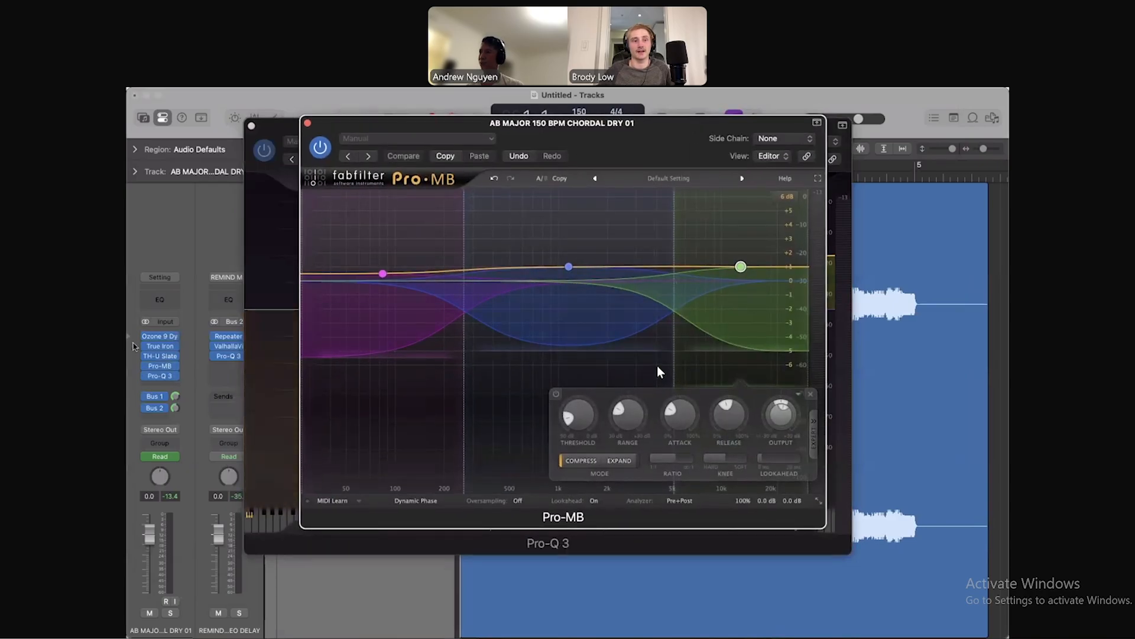
pyautogui.moveTo(163, 358)
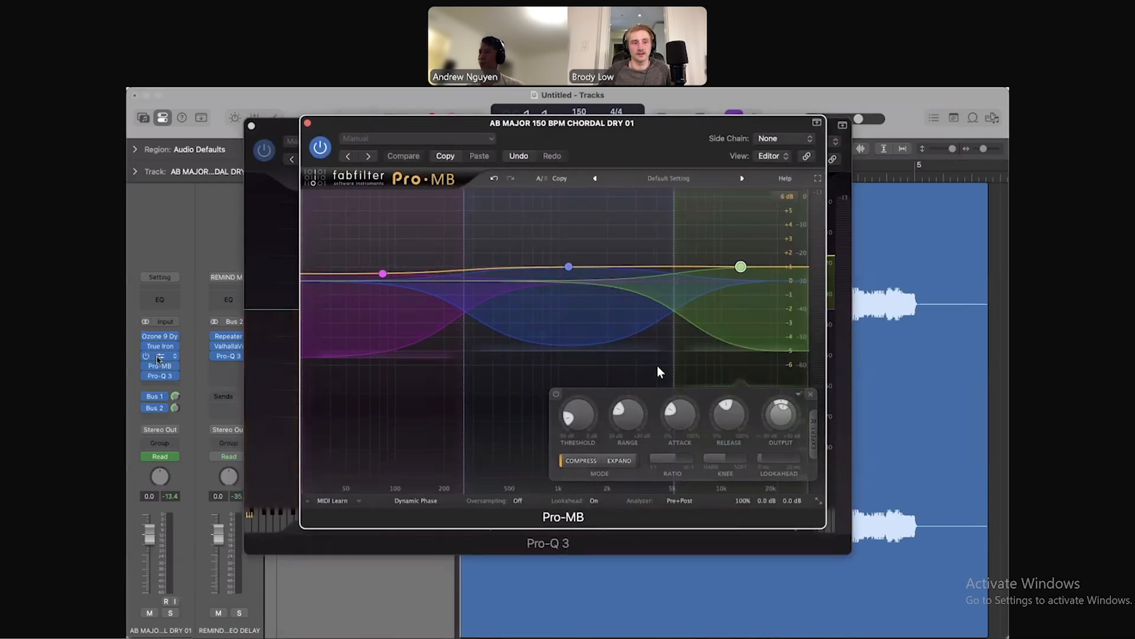
pyautogui.click(158, 357)
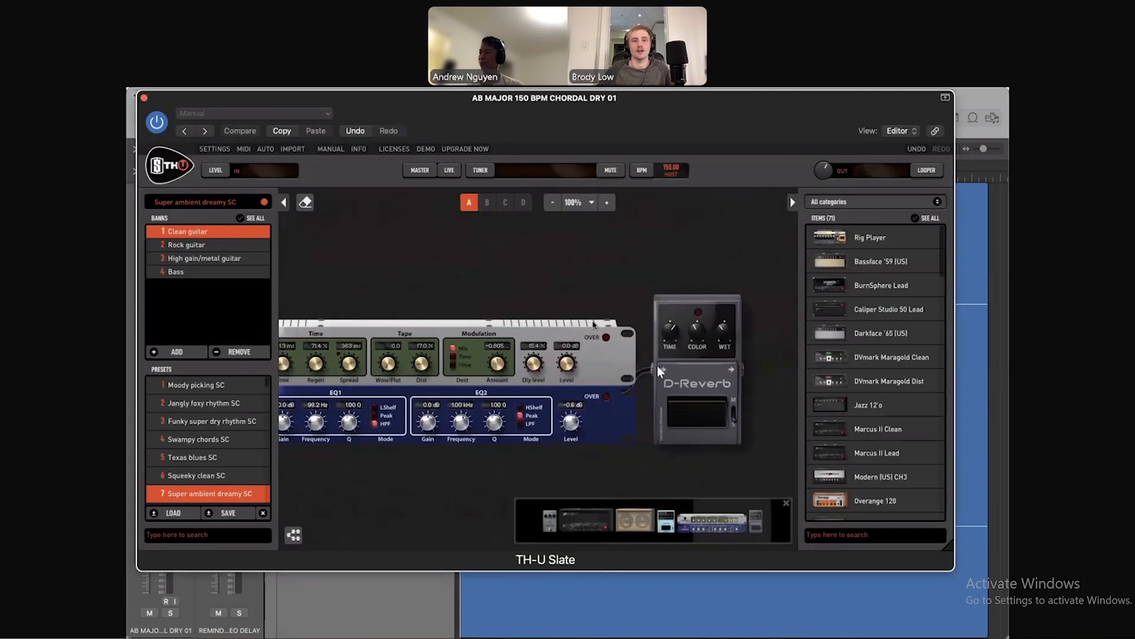
pyautogui.click(144, 97)
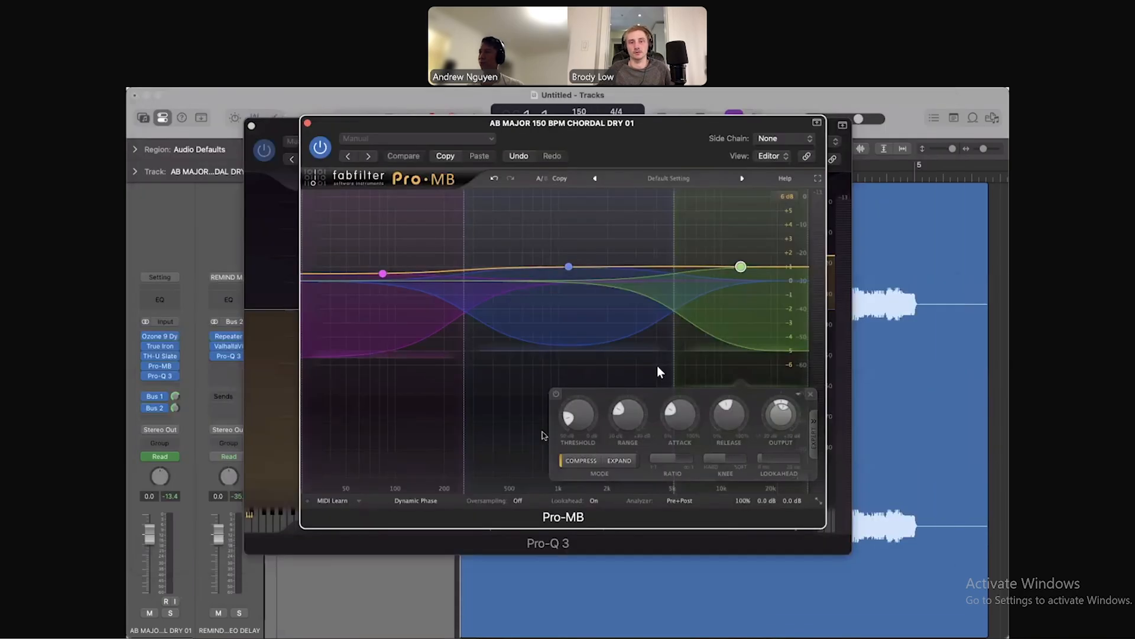
pyautogui.moveTo(160, 368)
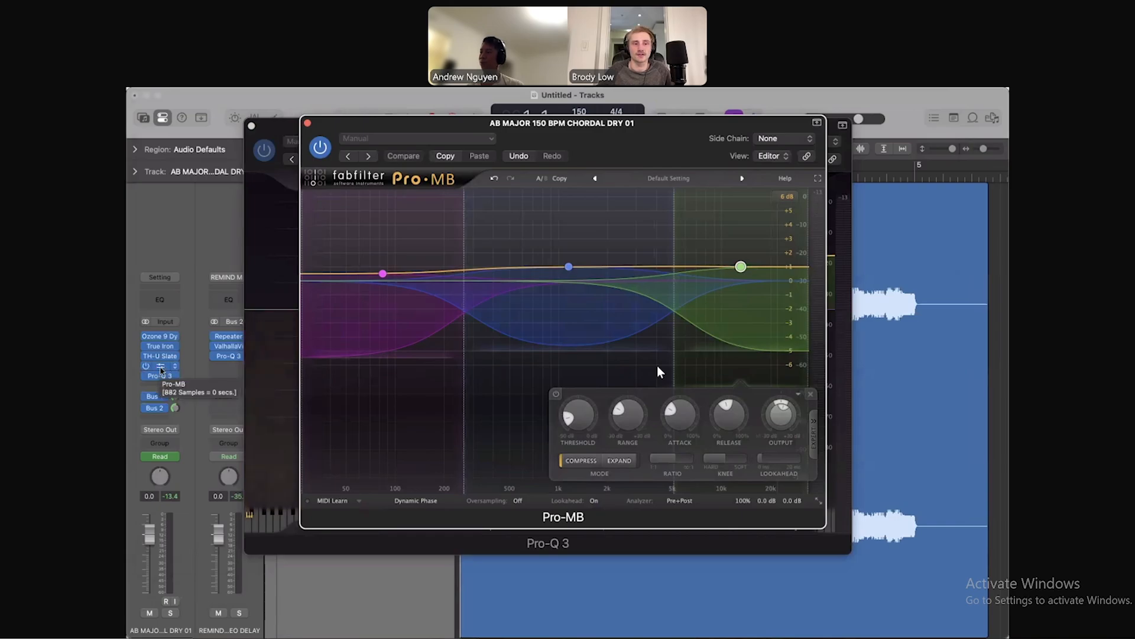
pyautogui.click(160, 356)
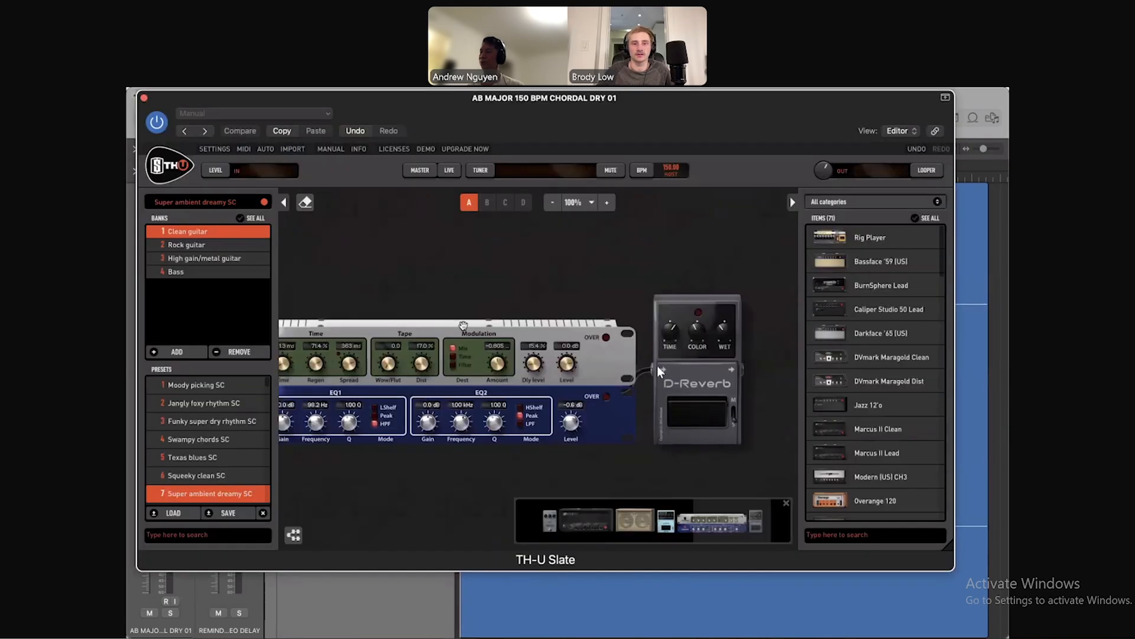
pyautogui.click(144, 98)
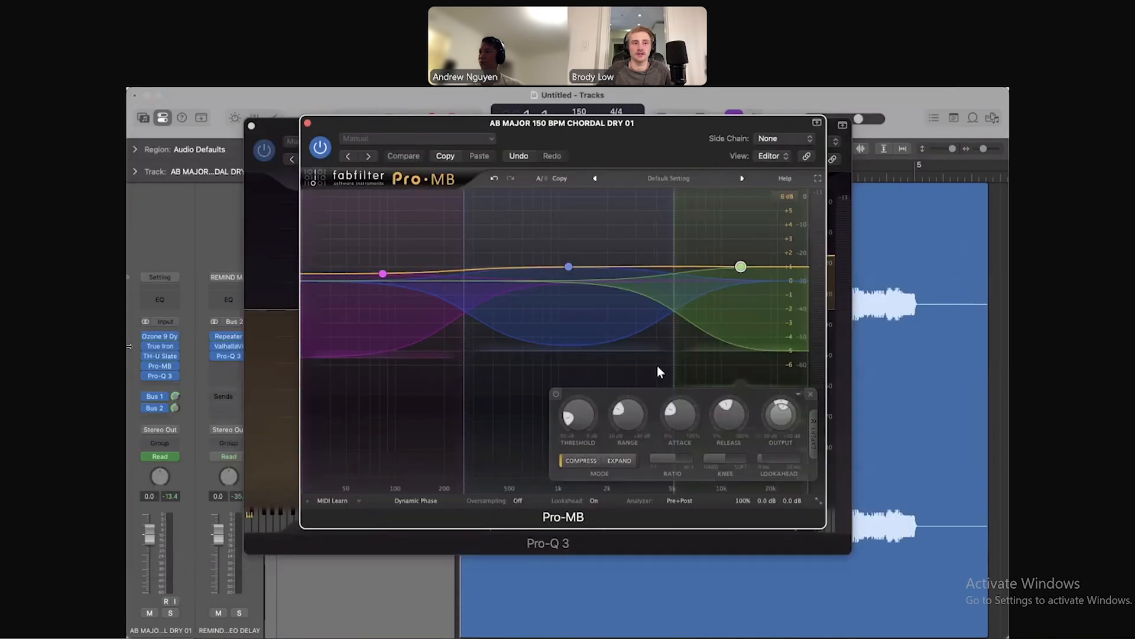
# Bypass Pro-MB on the chordal track, check the TH-U Slate amp and cabinet, and close the open plug-in windows
pyautogui.click(145, 366)
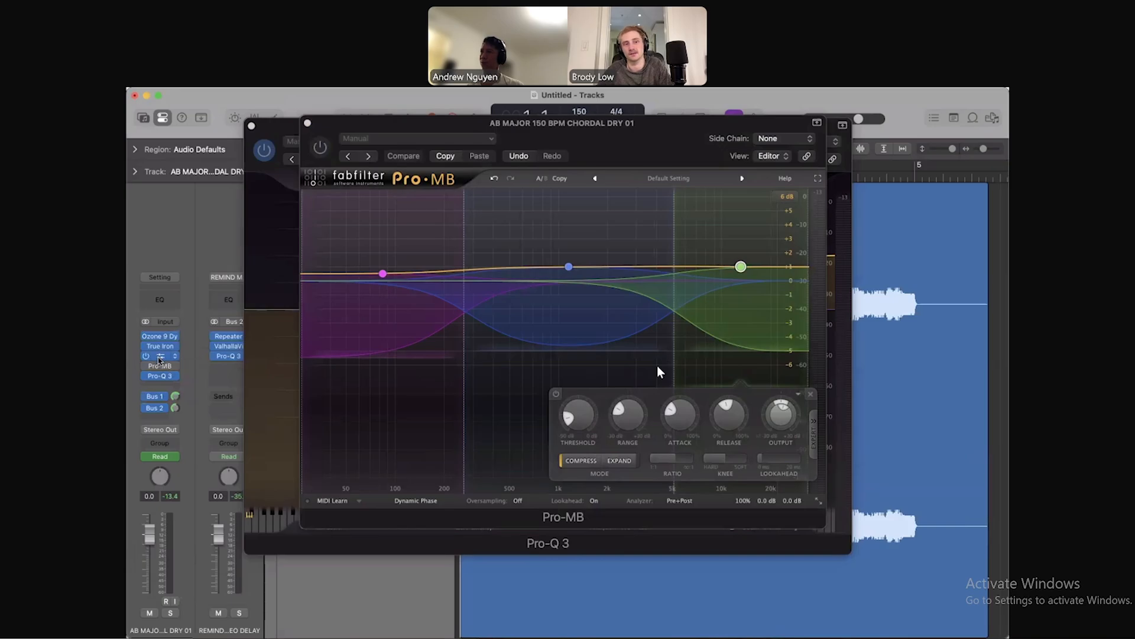
pyautogui.click(159, 359)
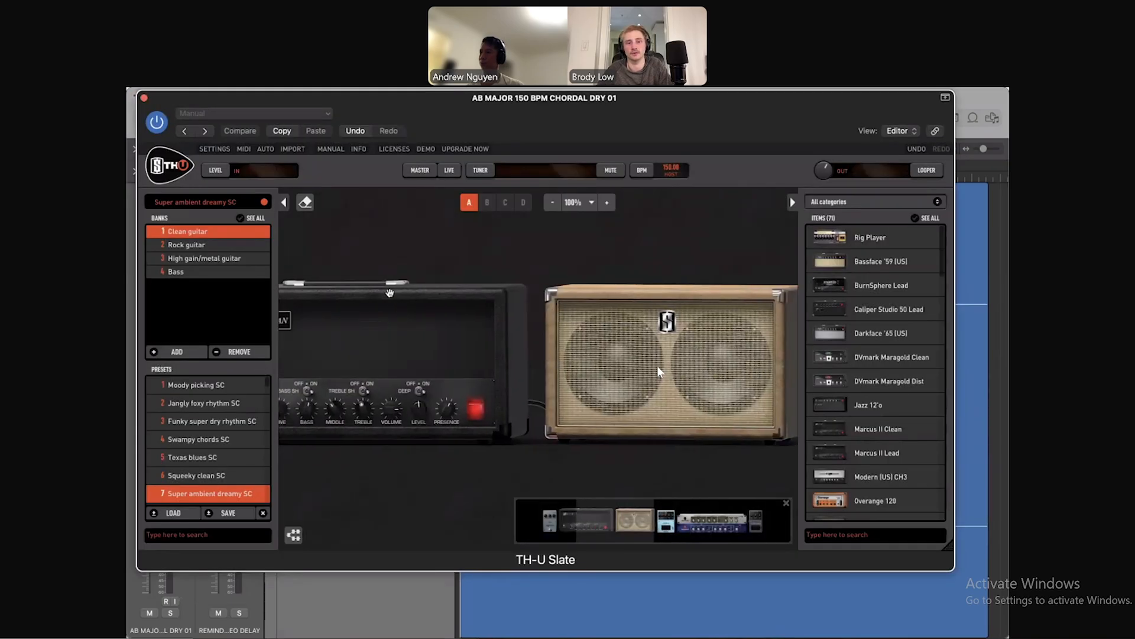
pyautogui.click(144, 97)
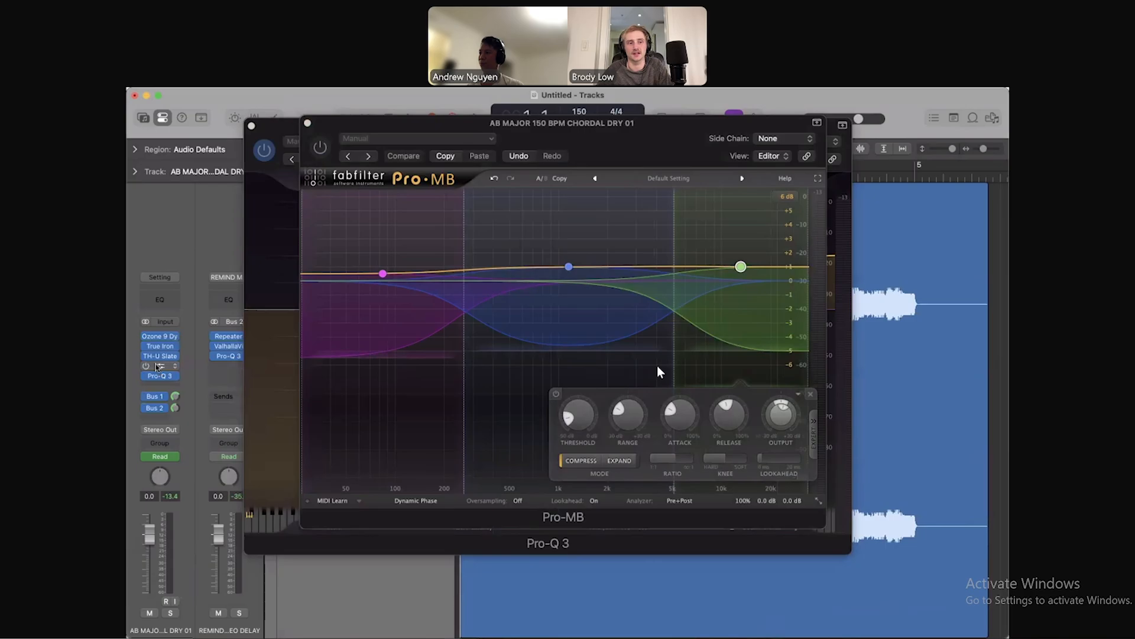
pyautogui.moveTo(336, 128); pyautogui.dragTo(336, 140)
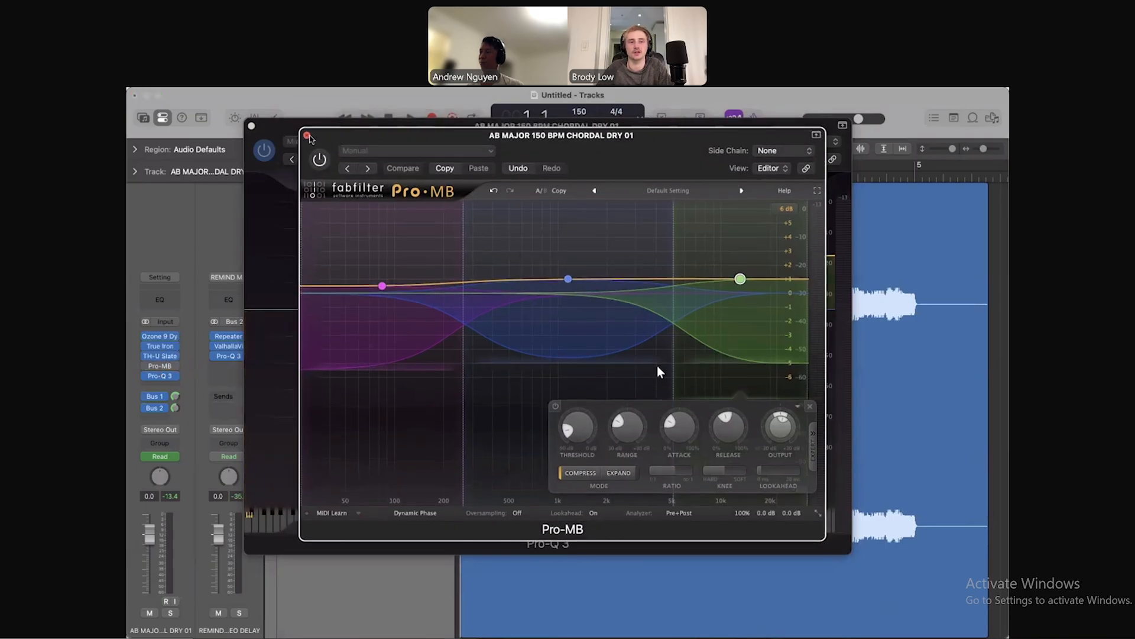
pyautogui.click(307, 135)
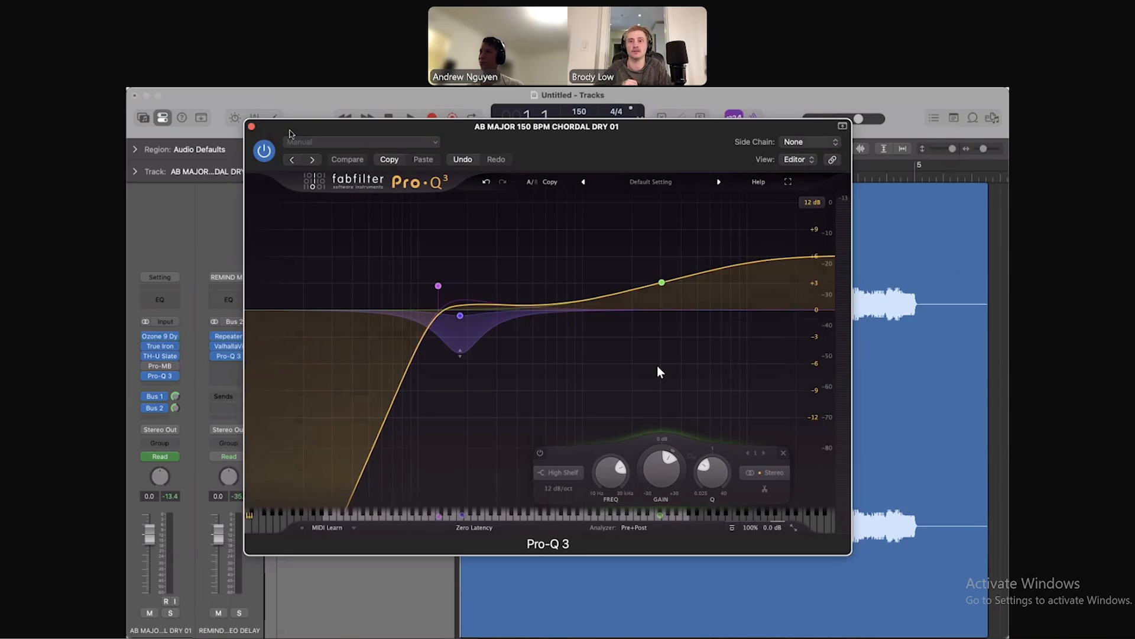
pyautogui.click(251, 127)
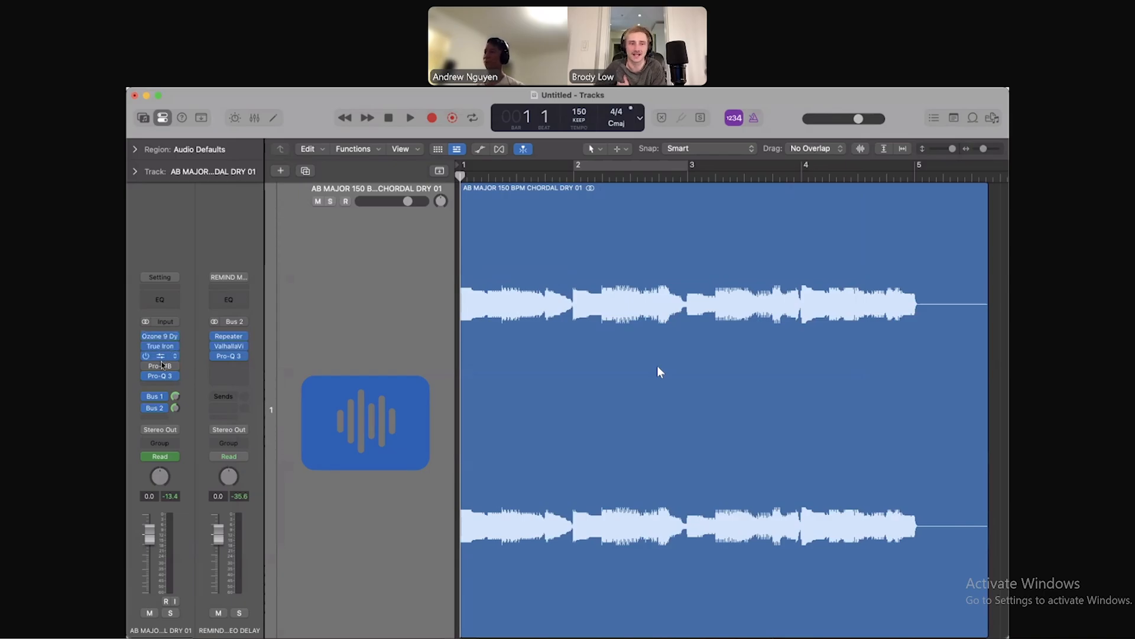
# Review the TH-U Slate pedal and rack chain and the final Pro-Q 3 EQ curve on the chordal track
pyautogui.click(161, 359)
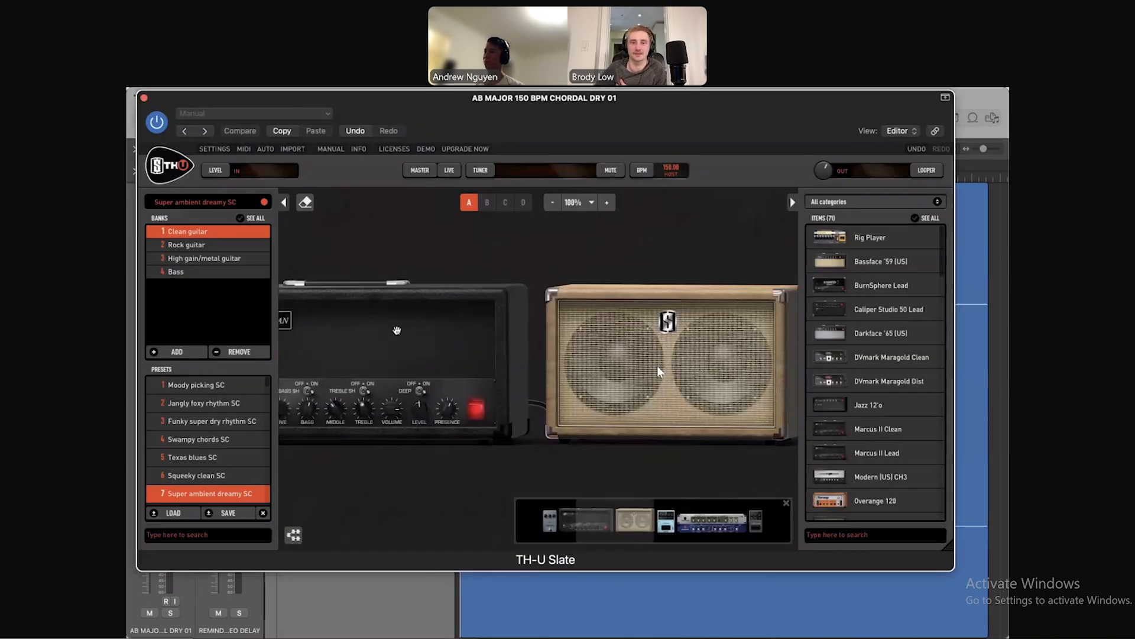
pyautogui.hscroll(-8, 397, 330)
pyautogui.hscroll(17, 397, 330)
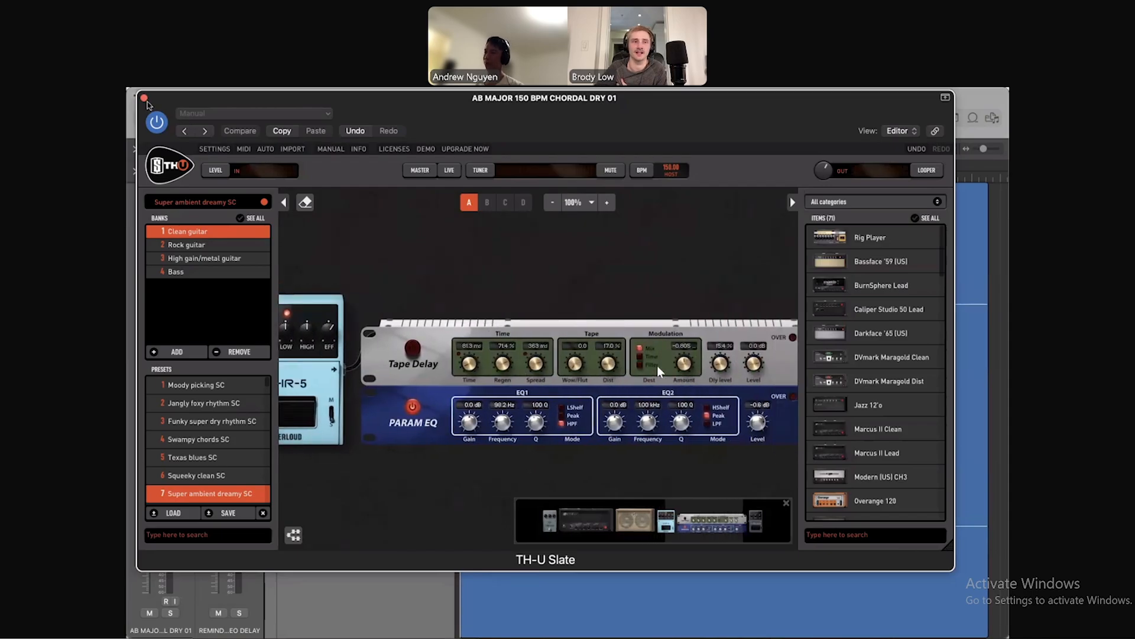
pyautogui.click(143, 98)
pyautogui.click(161, 377)
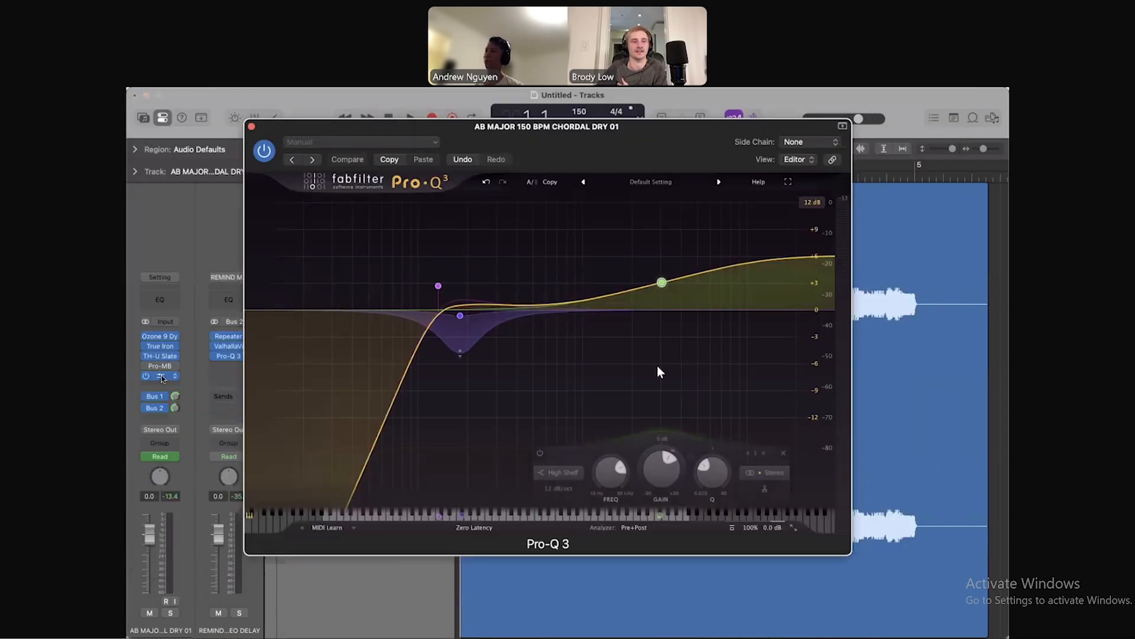
pyautogui.moveTo(626, 153); pyautogui.dragTo(620, 150)
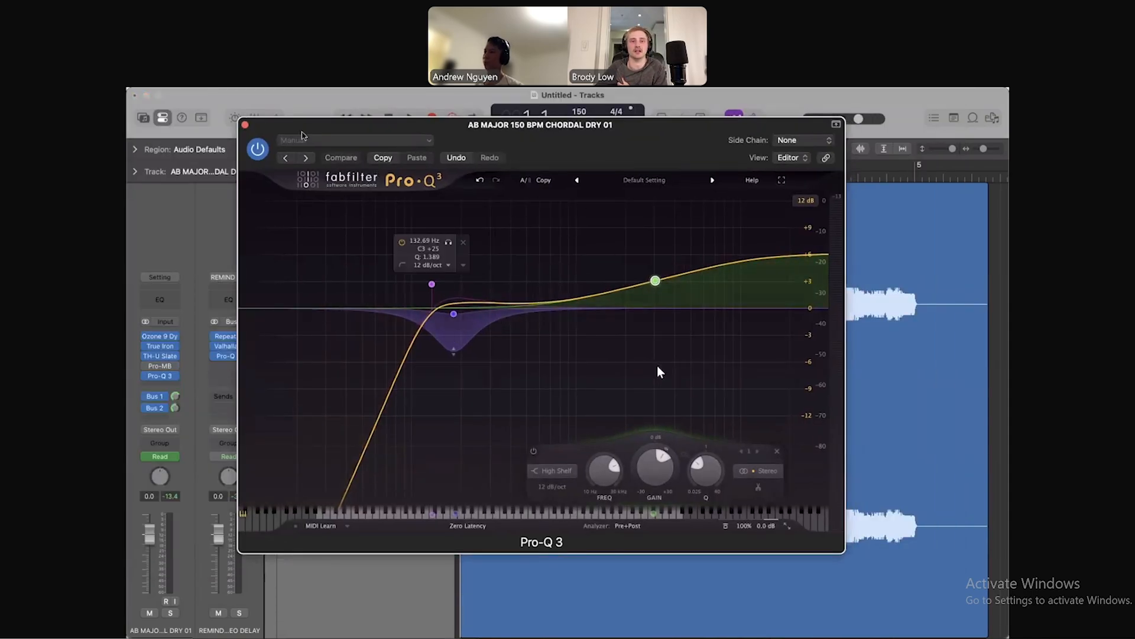
pyautogui.click(244, 125)
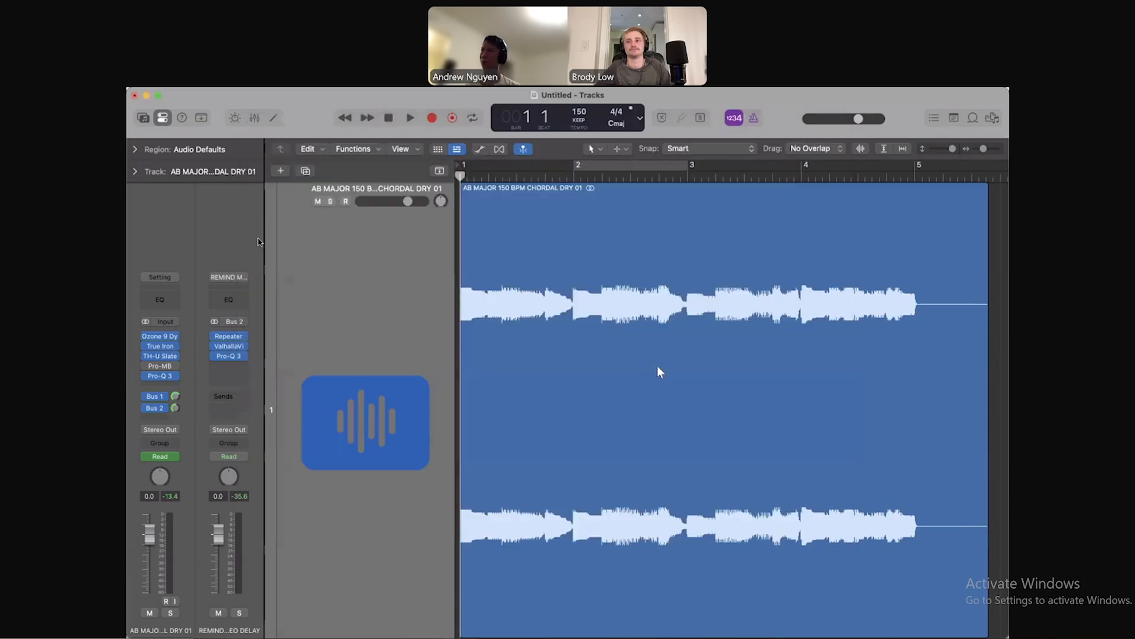